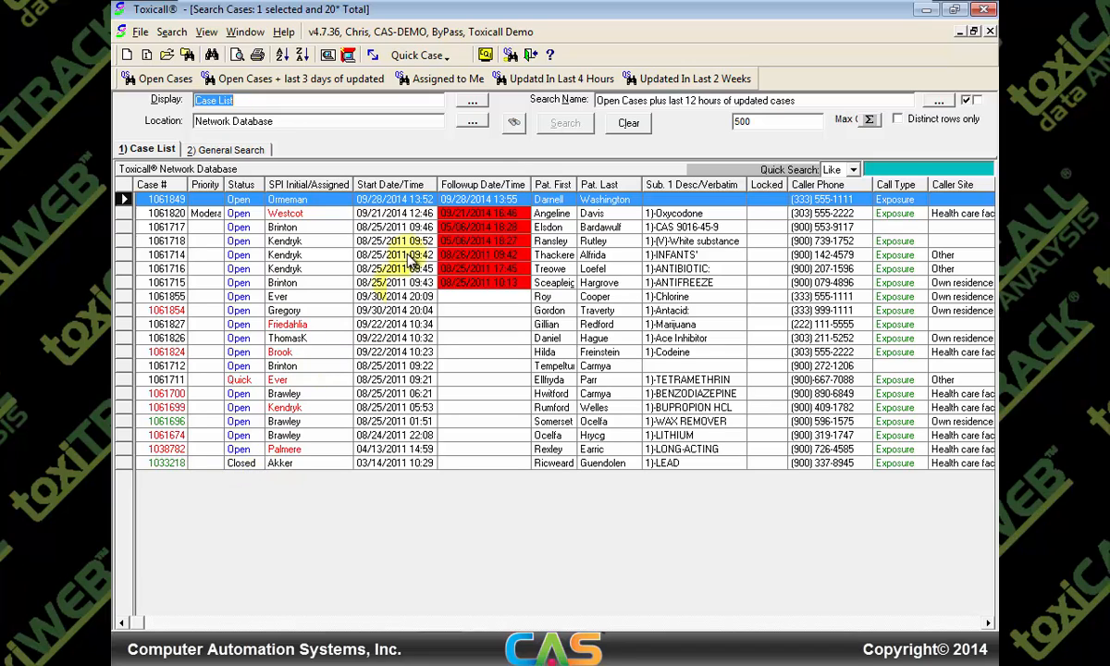
Refresh the case list and load the saved 'acetaminophen' search with the Case List - Advanced display
click(513, 125)
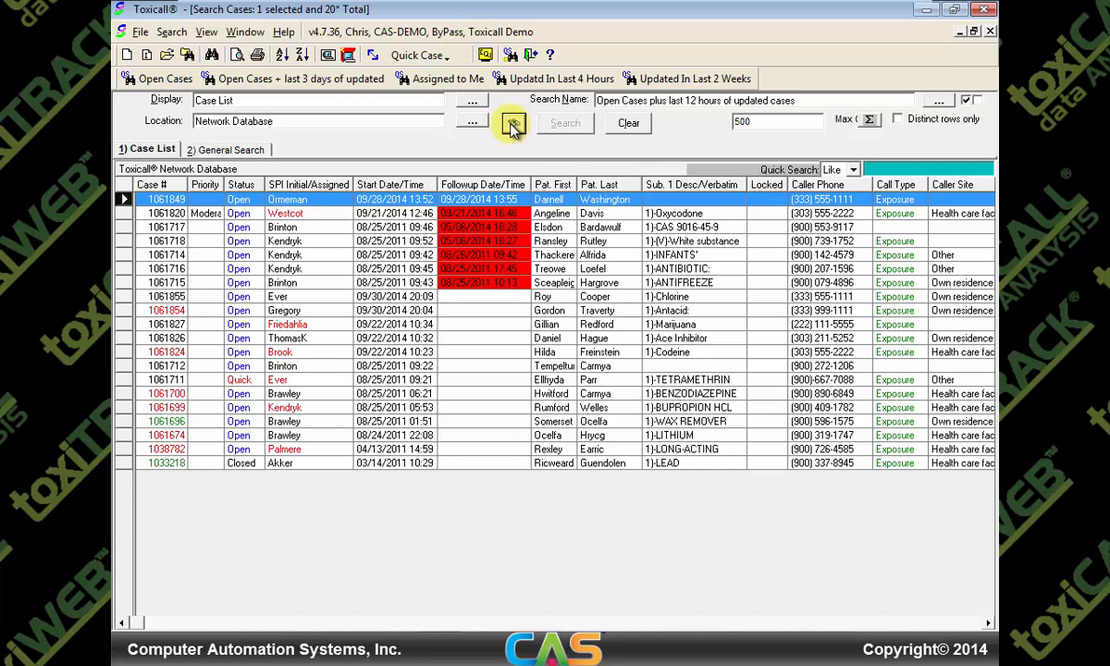
click(940, 101)
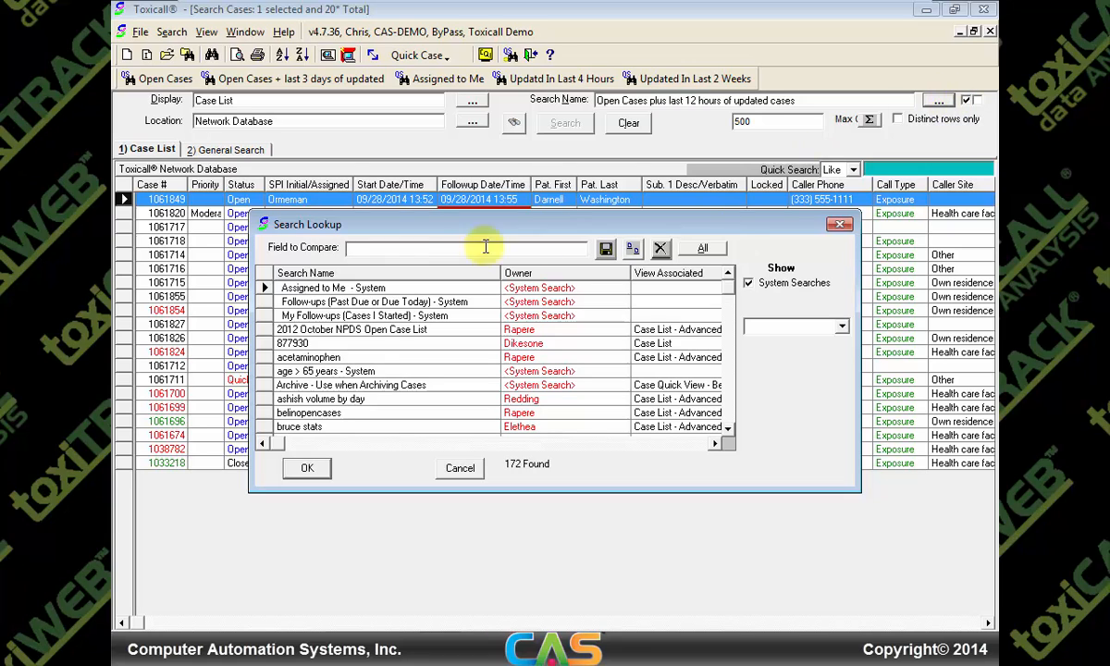
text(ace)
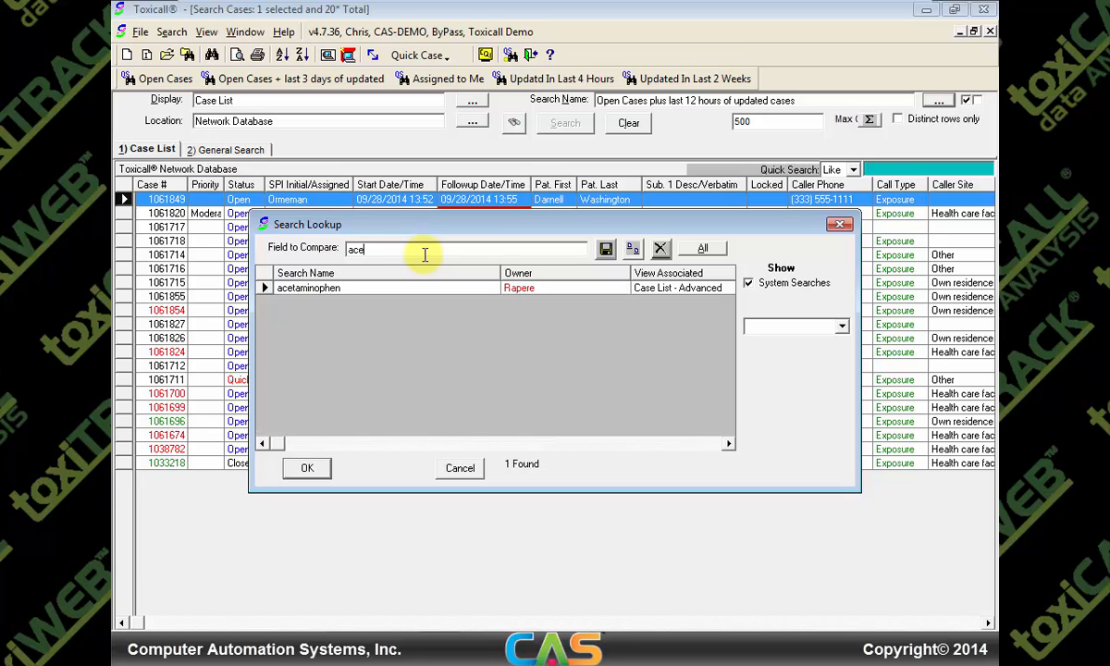
double_click(333, 295)
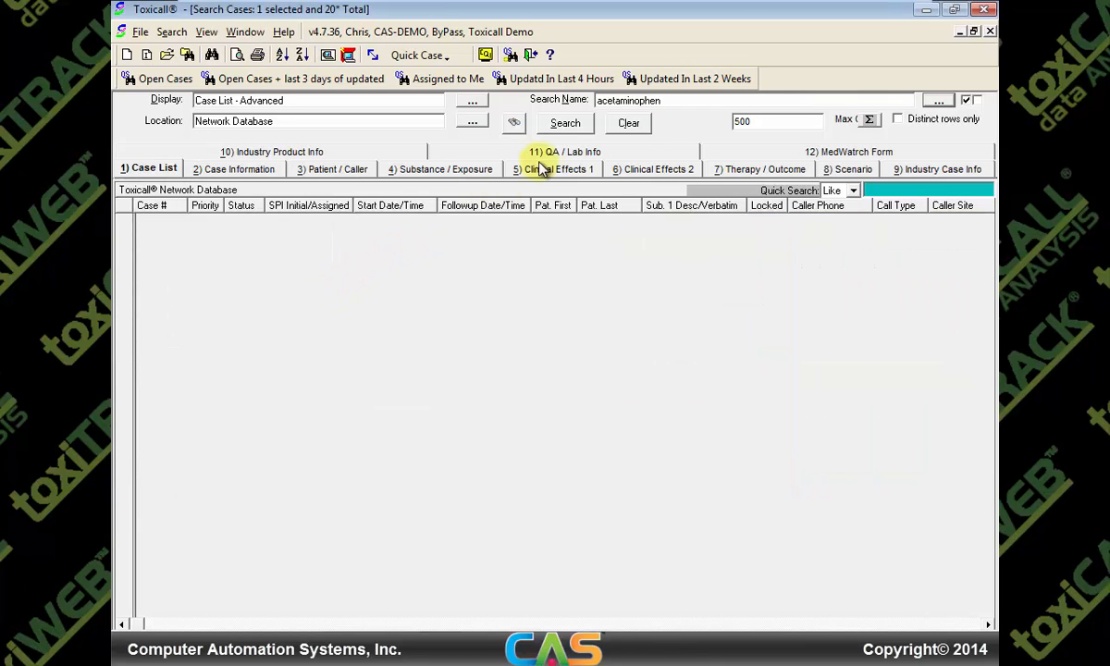
Run the acetaminophen search, returning 500+ cases, and select the first result
click(566, 125)
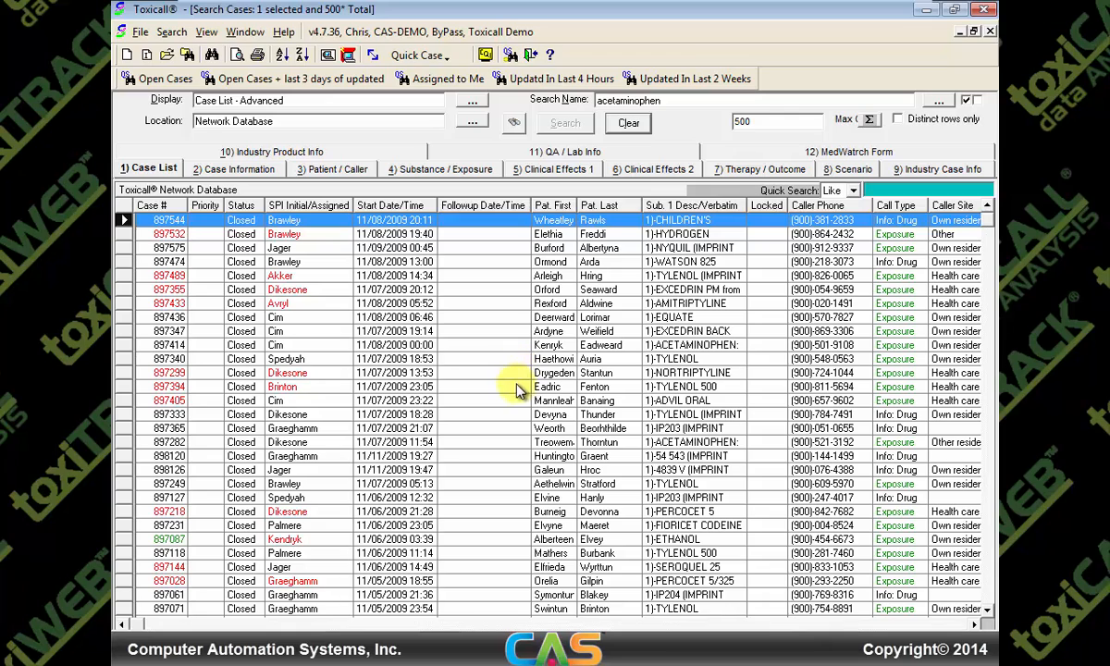
click(543, 224)
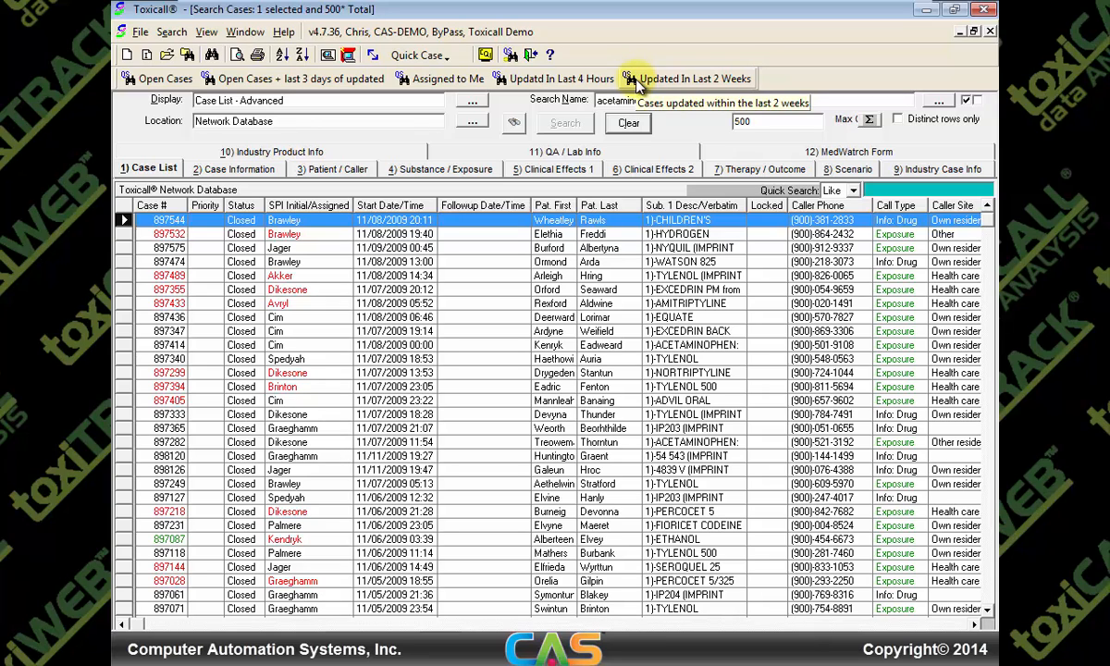
Reload the 'Open Cases plus last 12 hours of updated cases' list, showing 20 cases
click(442, 83)
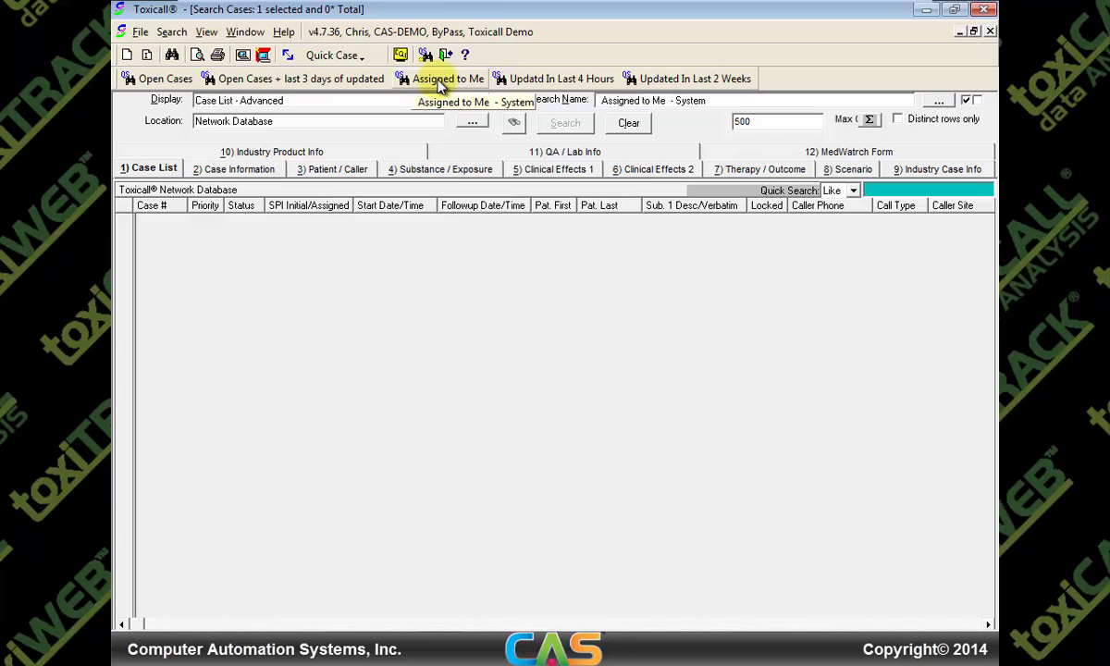
click(513, 121)
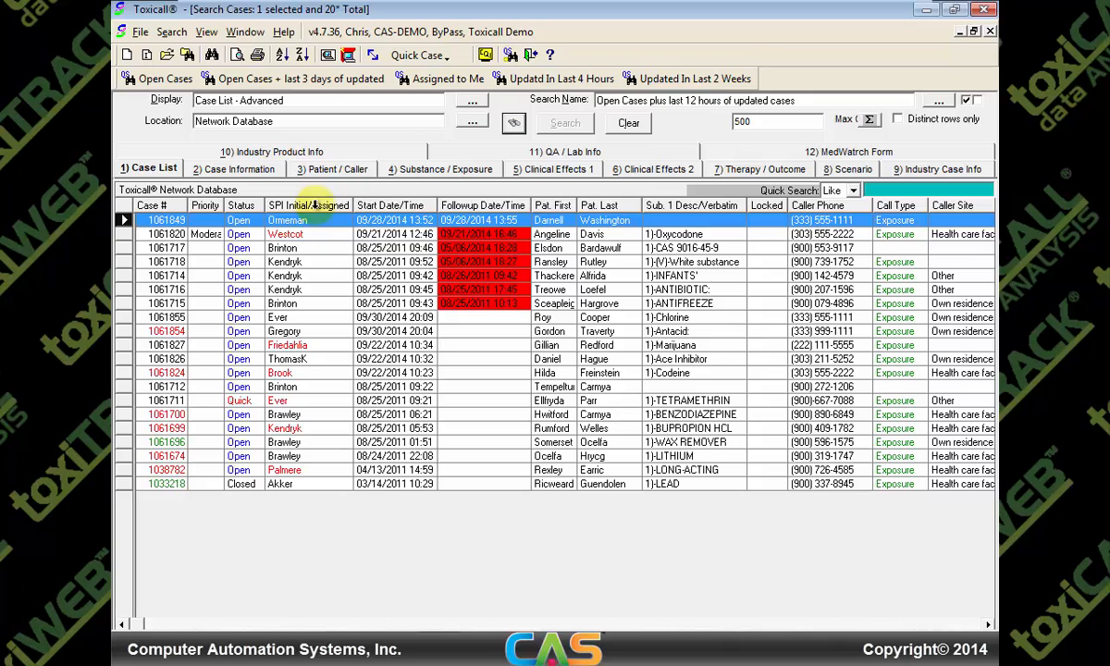
Assign the Benzodiazepine, no-substance, Ace Inhibitor and Antacid cases to yourself and confirm
click(296, 319)
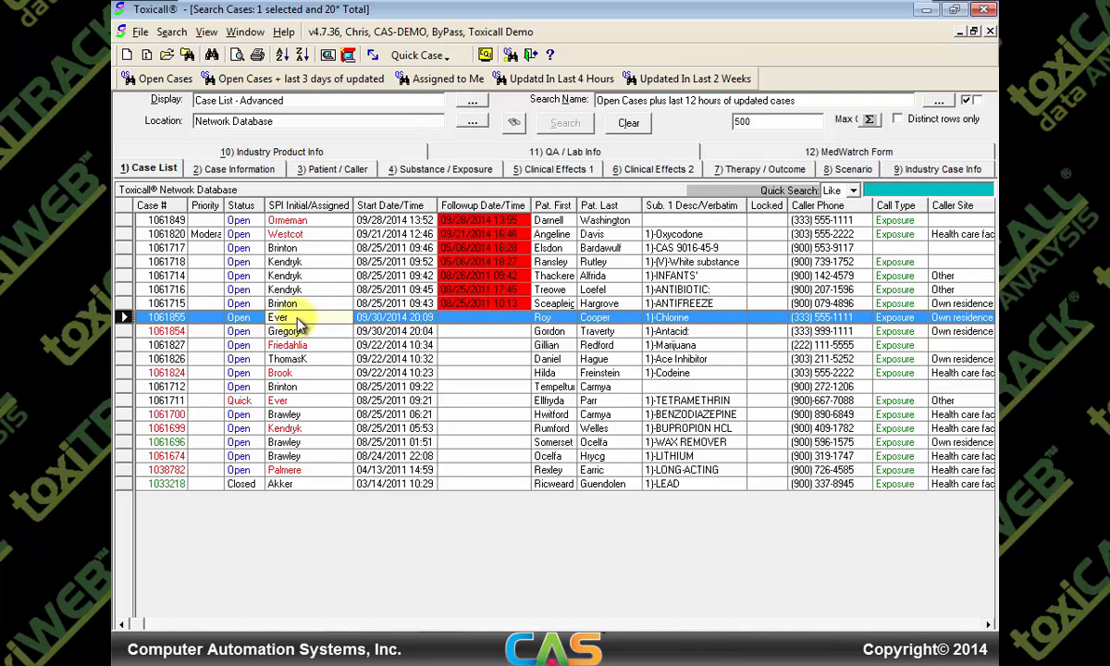
shift+click(284, 402)
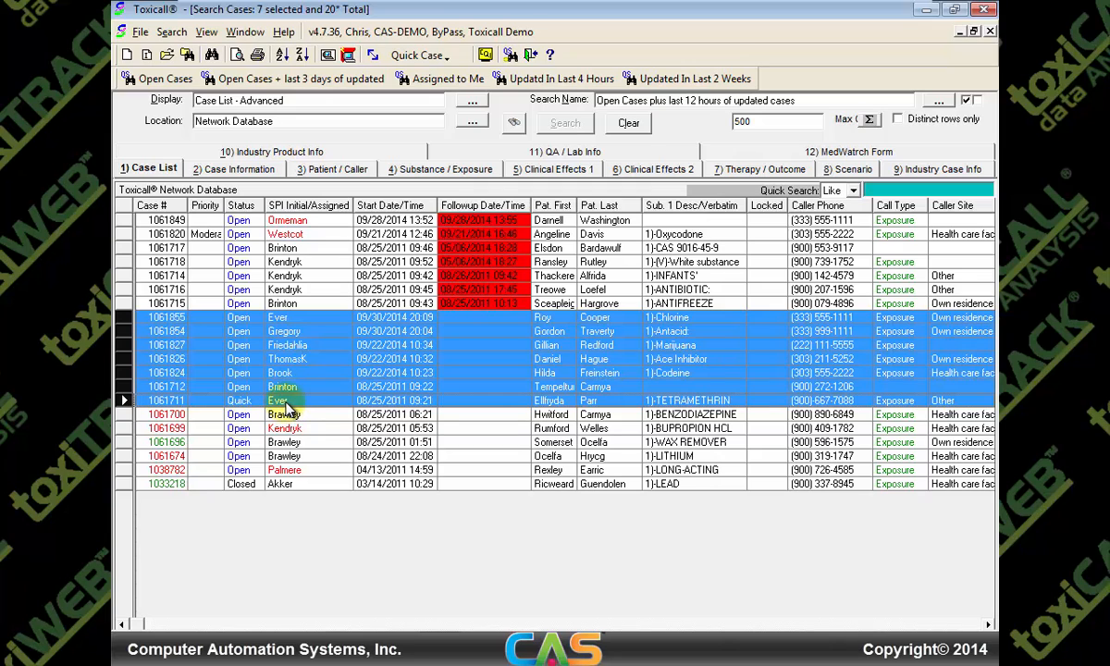
click(285, 415)
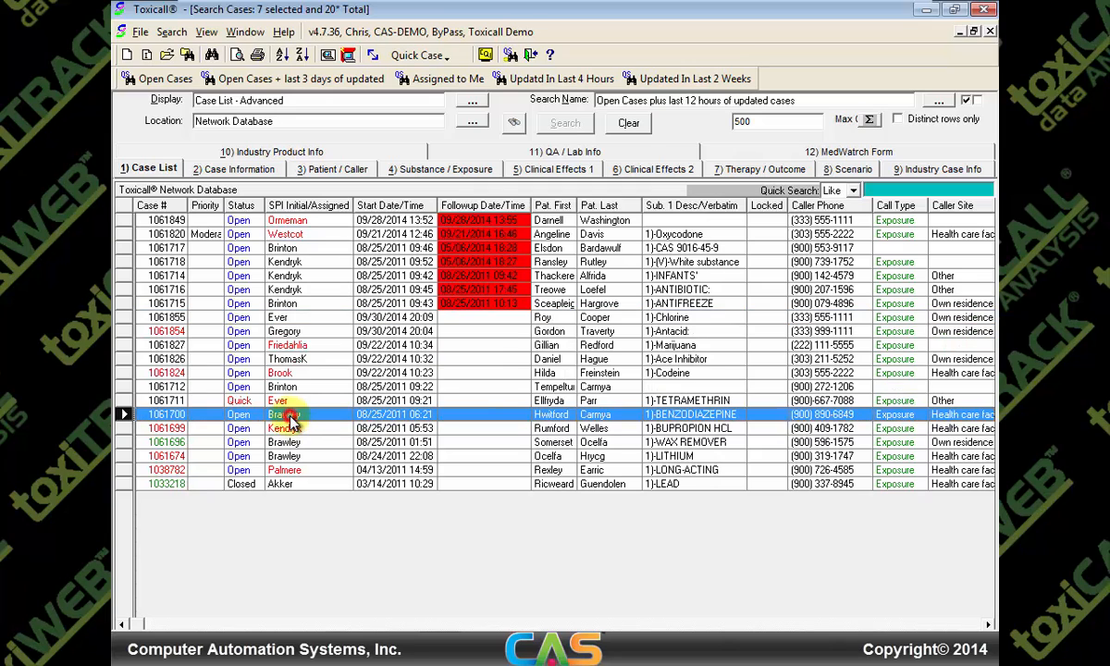
ctrl+click(292, 386)
ctrl+click(292, 360)
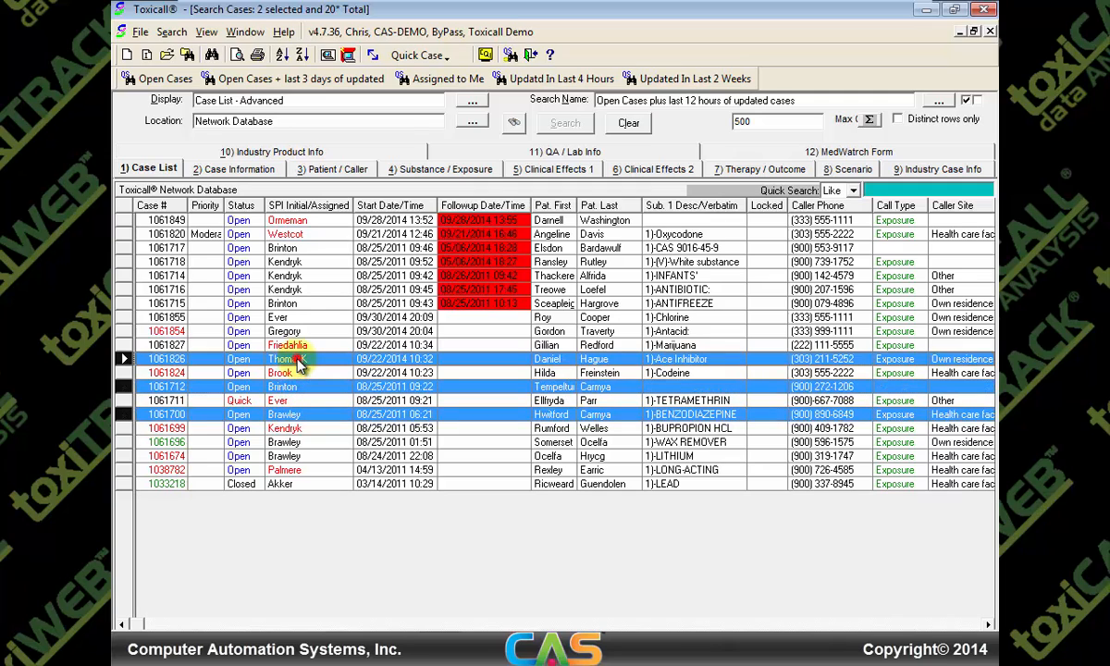
ctrl+click(292, 333)
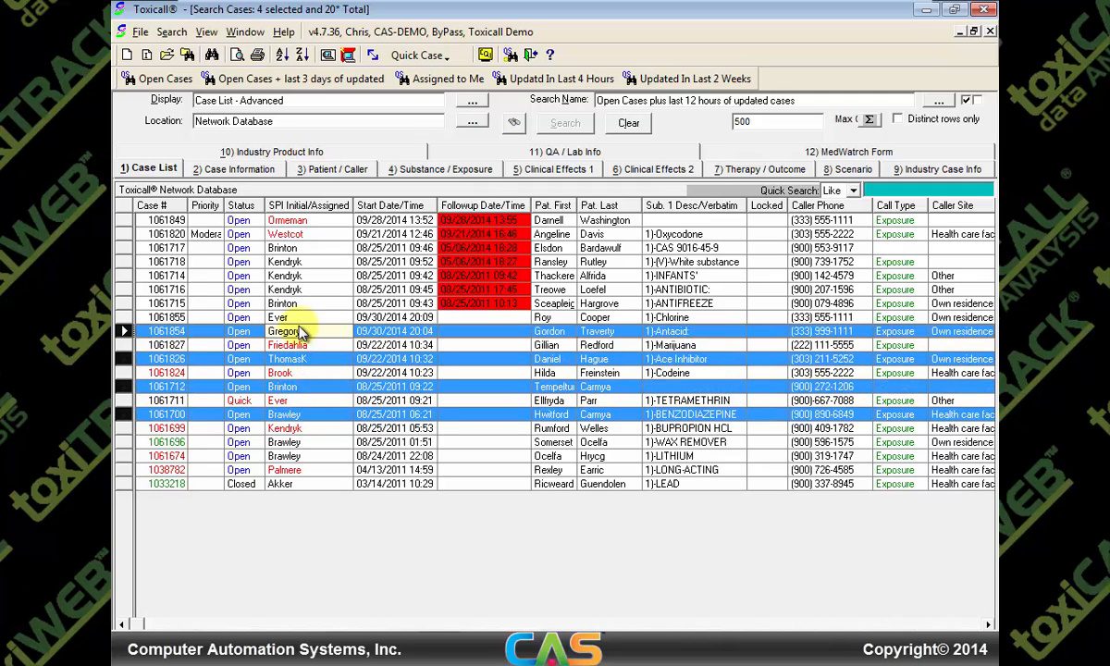
right_click(302, 333)
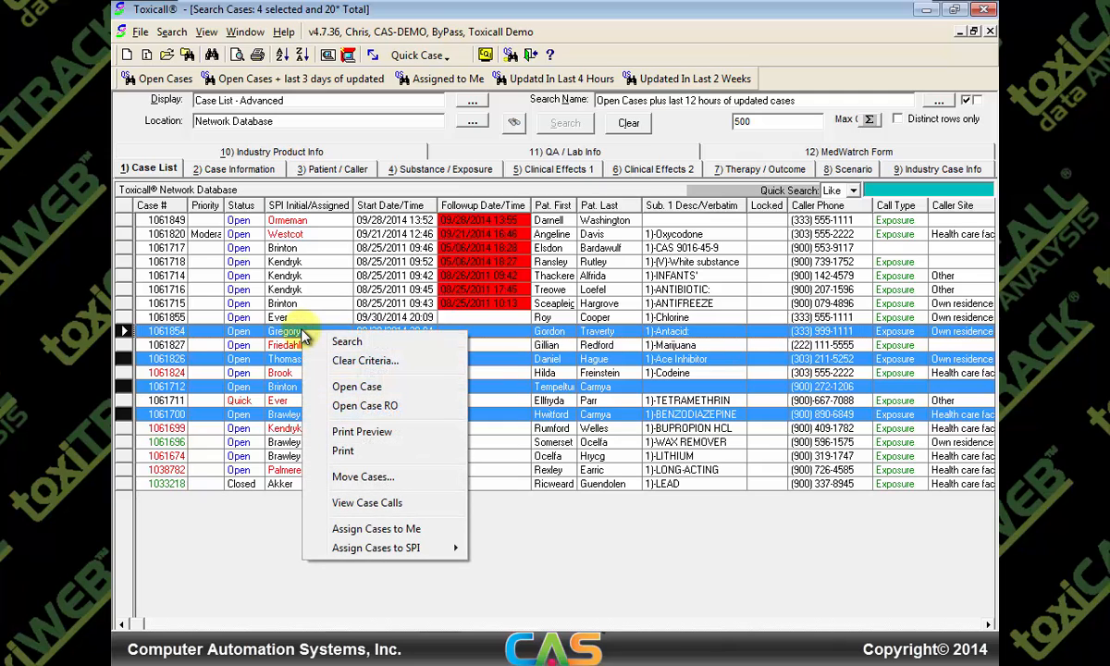
click(377, 528)
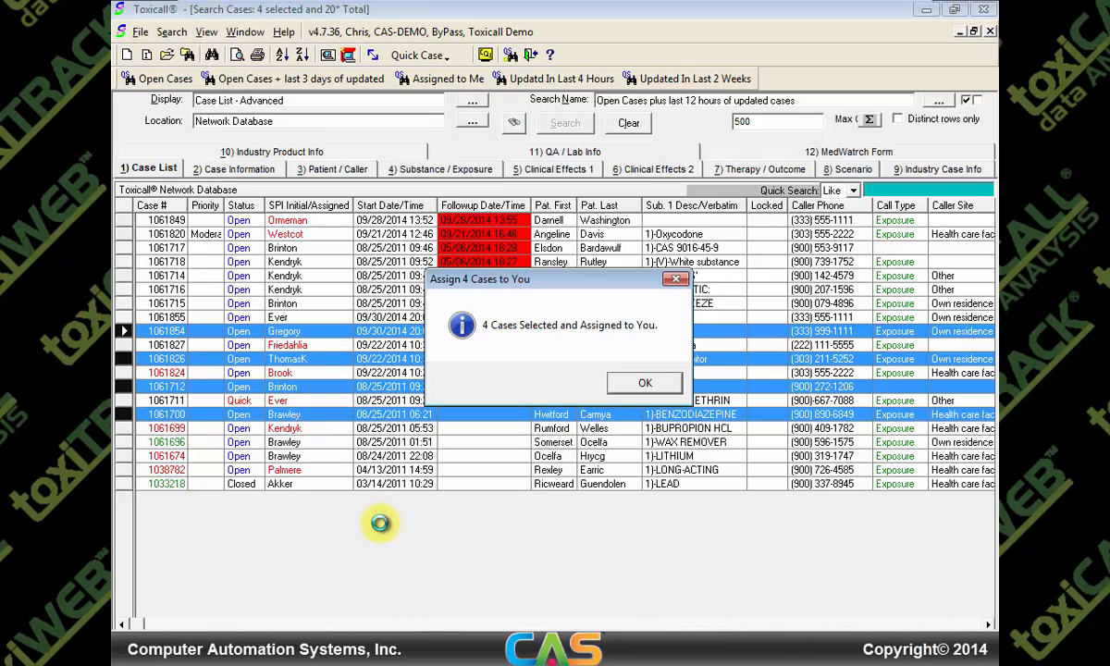
click(645, 383)
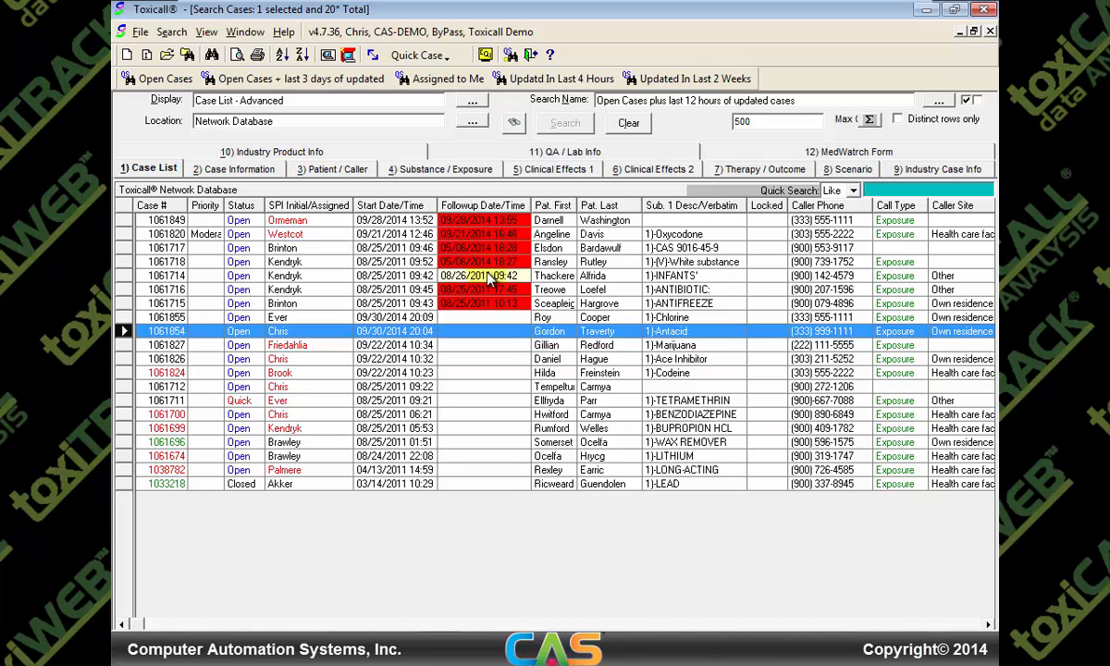
Assign the White substance, INFANTS' and ANTIBIOTIC cases to another specialist and confirm
click(311, 264)
shift+click(305, 289)
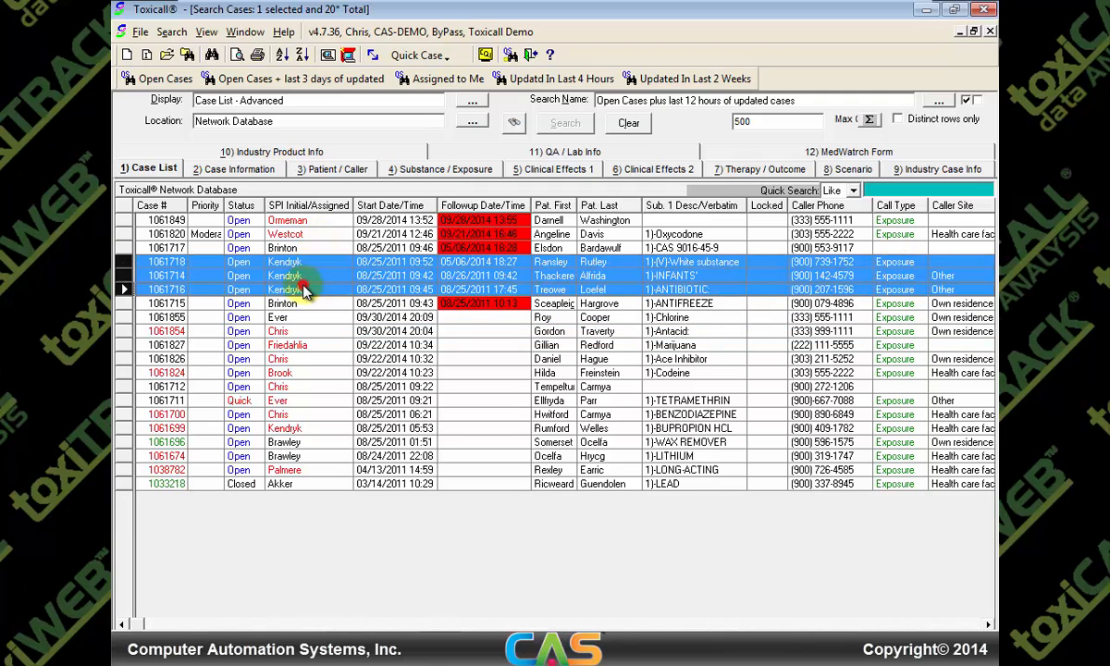
right_click(301, 269)
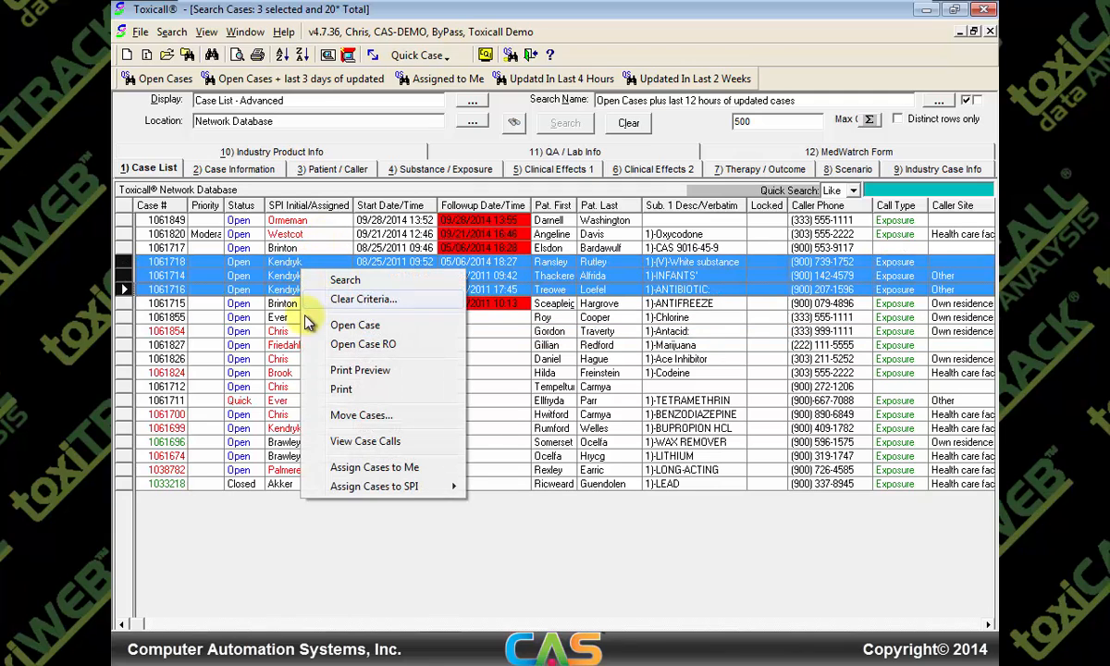
mouse_move(381, 487)
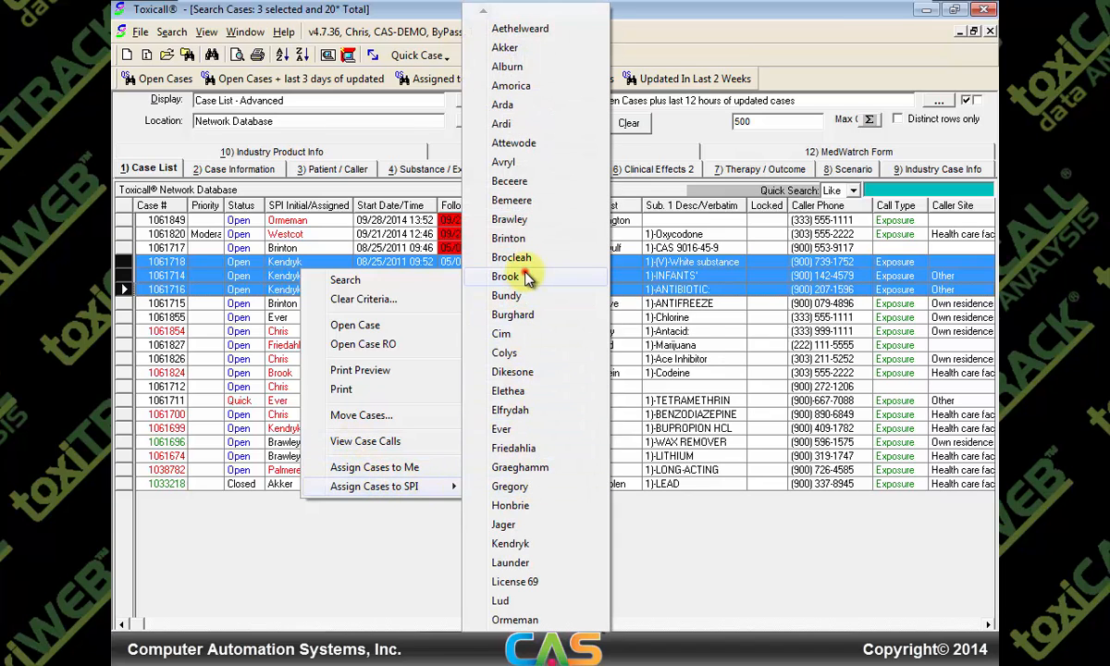
click(508, 277)
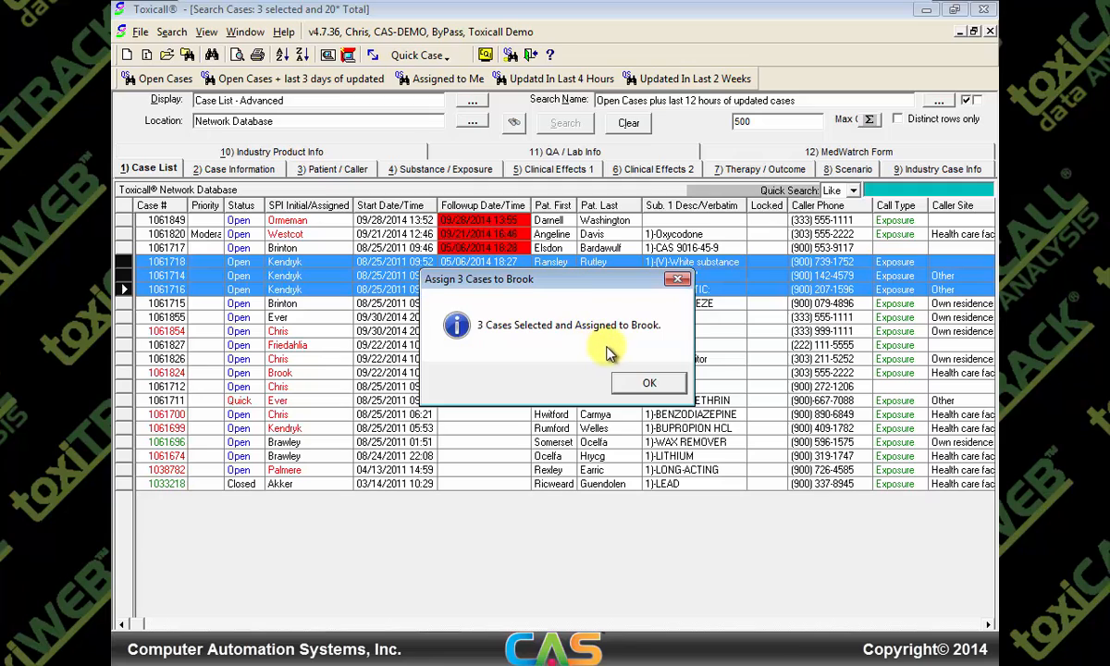
click(646, 383)
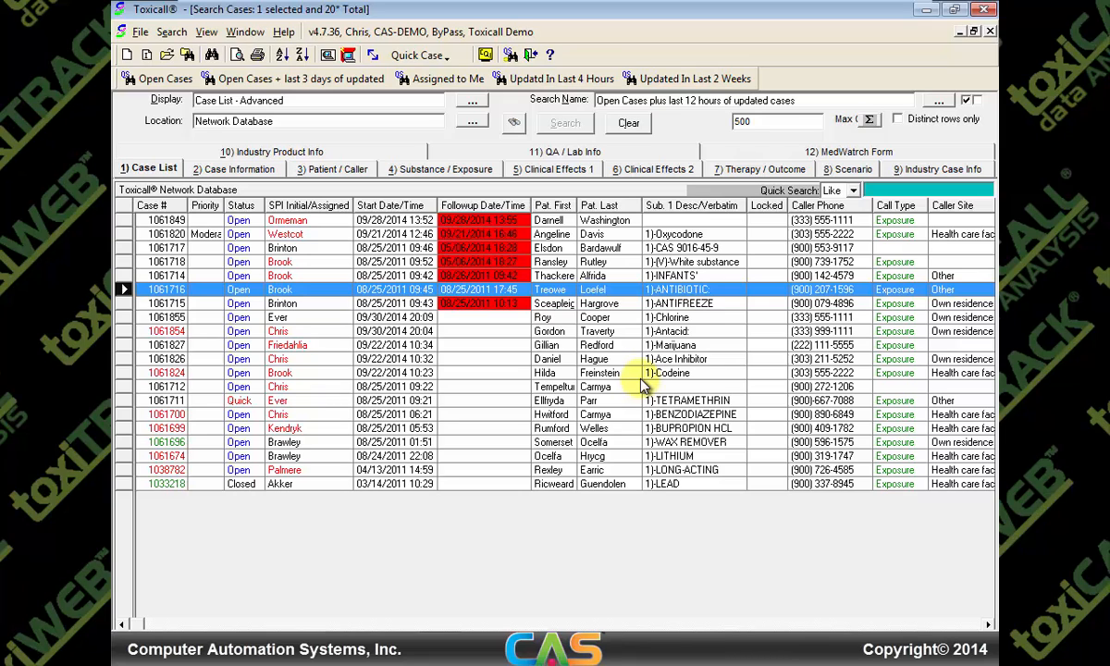
Filter to the four cases assigned to you, then open Recent Cases with Ctrl+R
click(431, 81)
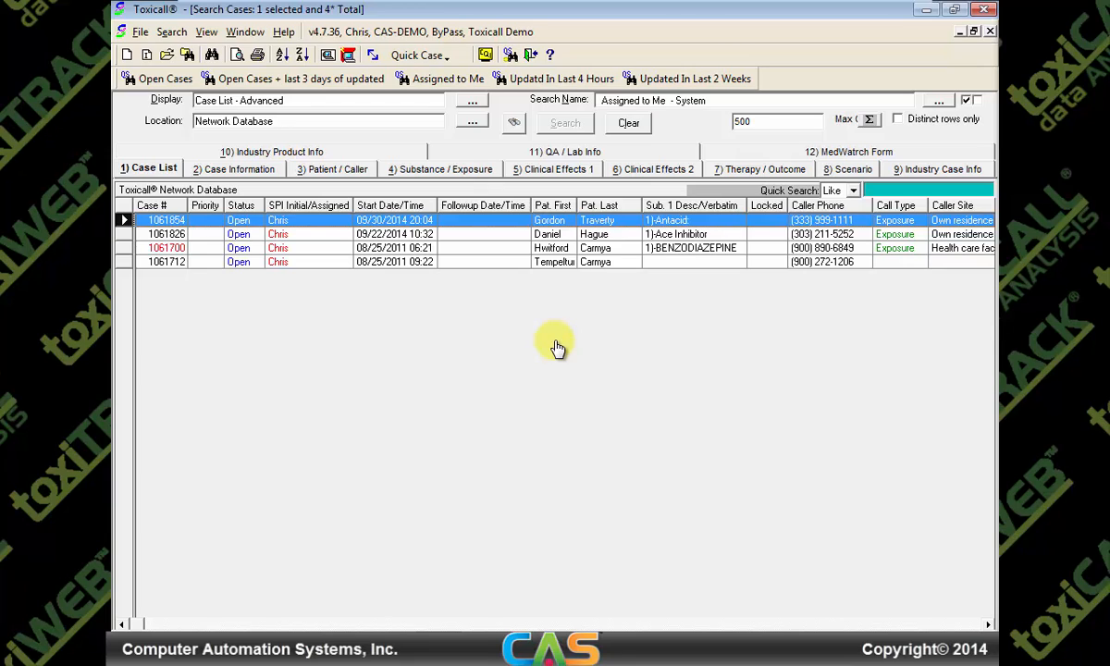
key(ctrl+r)
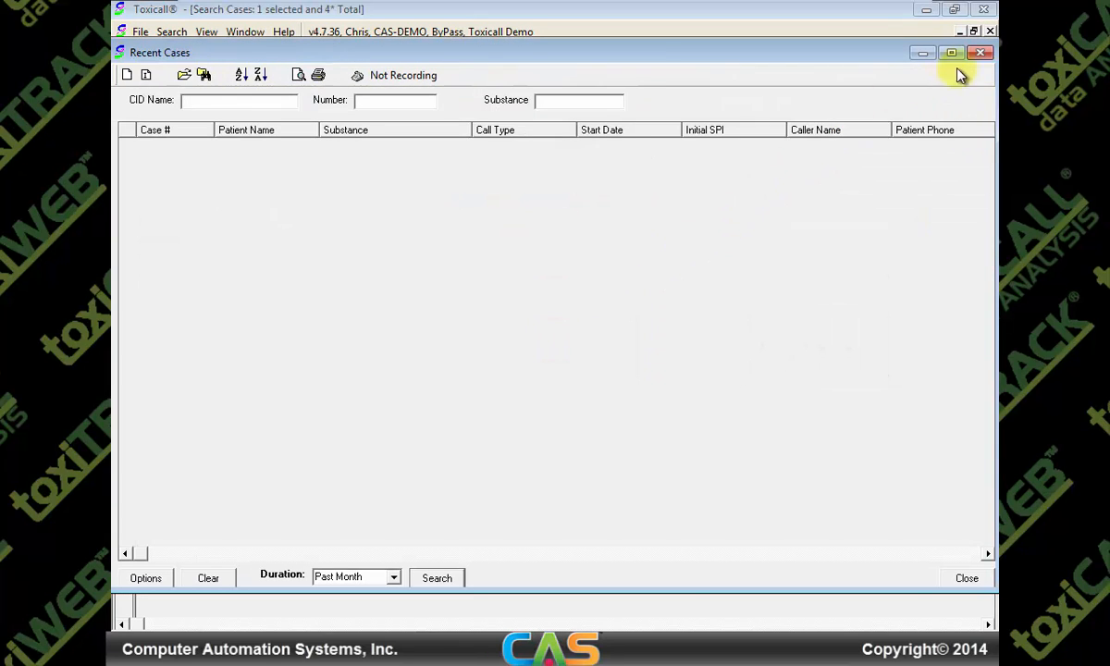
click(979, 52)
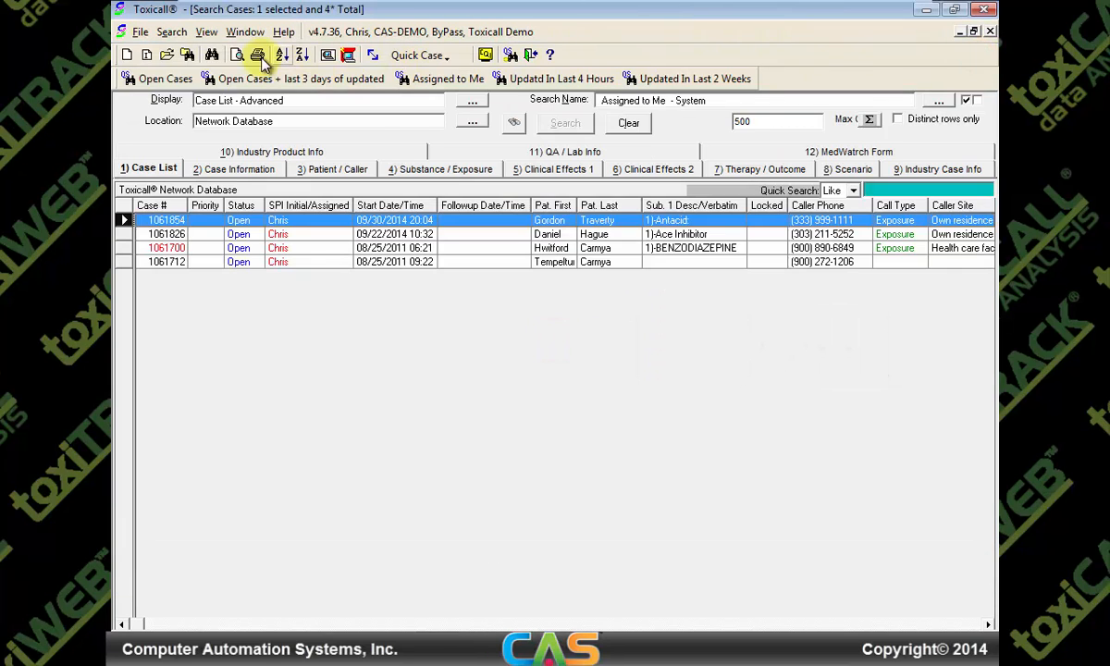
click(206, 32)
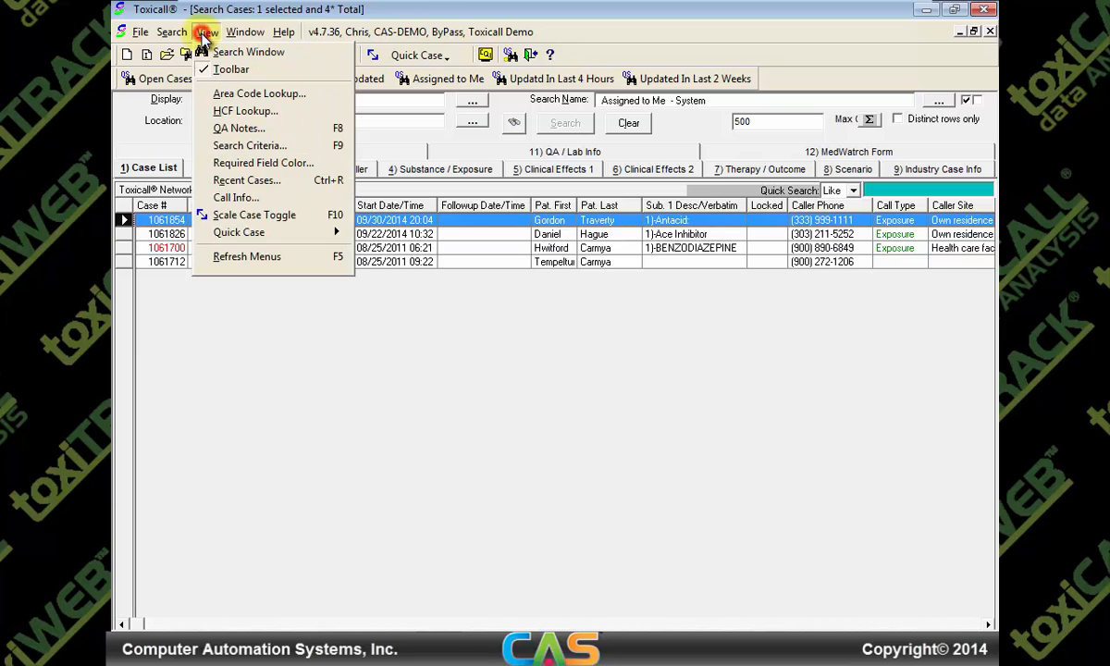
click(246, 181)
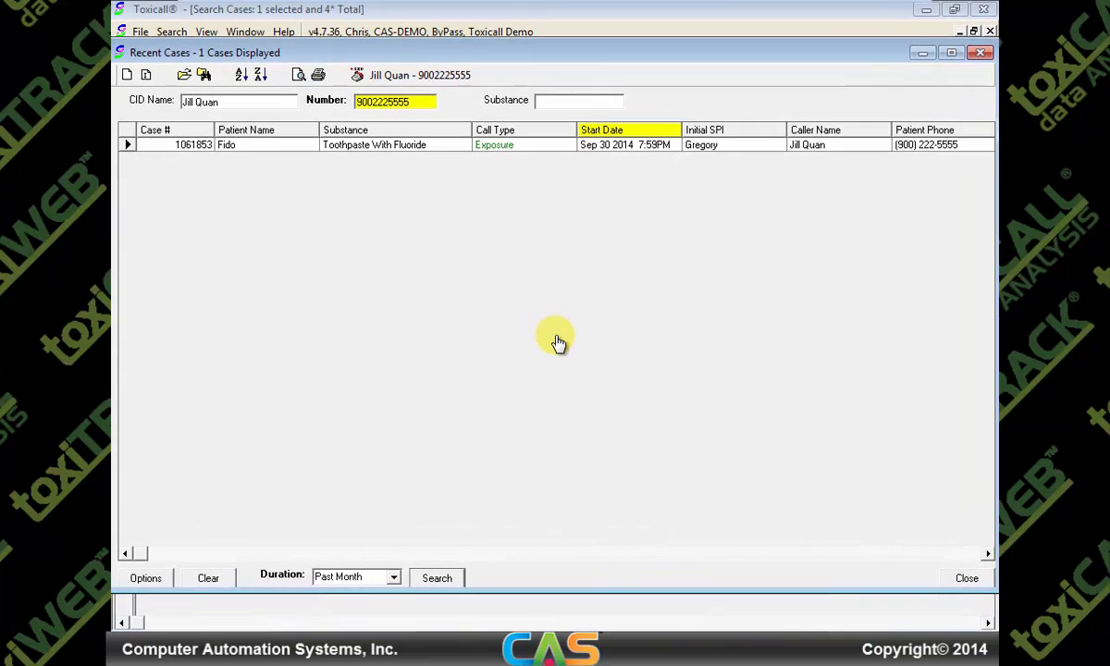
click(557, 341)
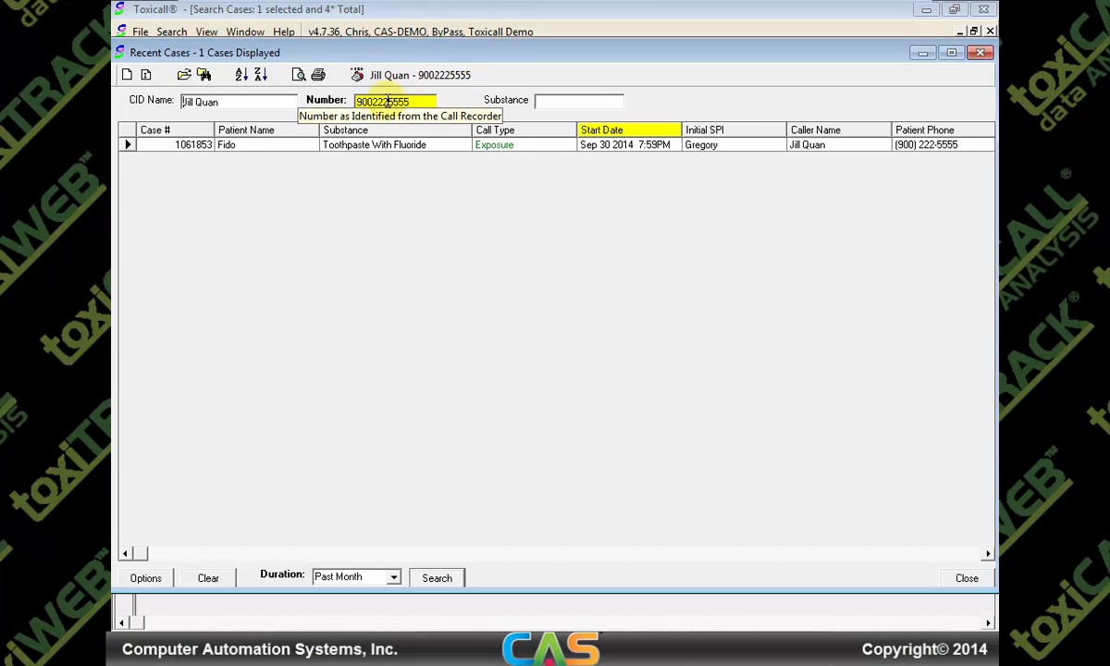
Search recent cases by a new caller-ID name instead of the number, finding none, and open Options
click(326, 104)
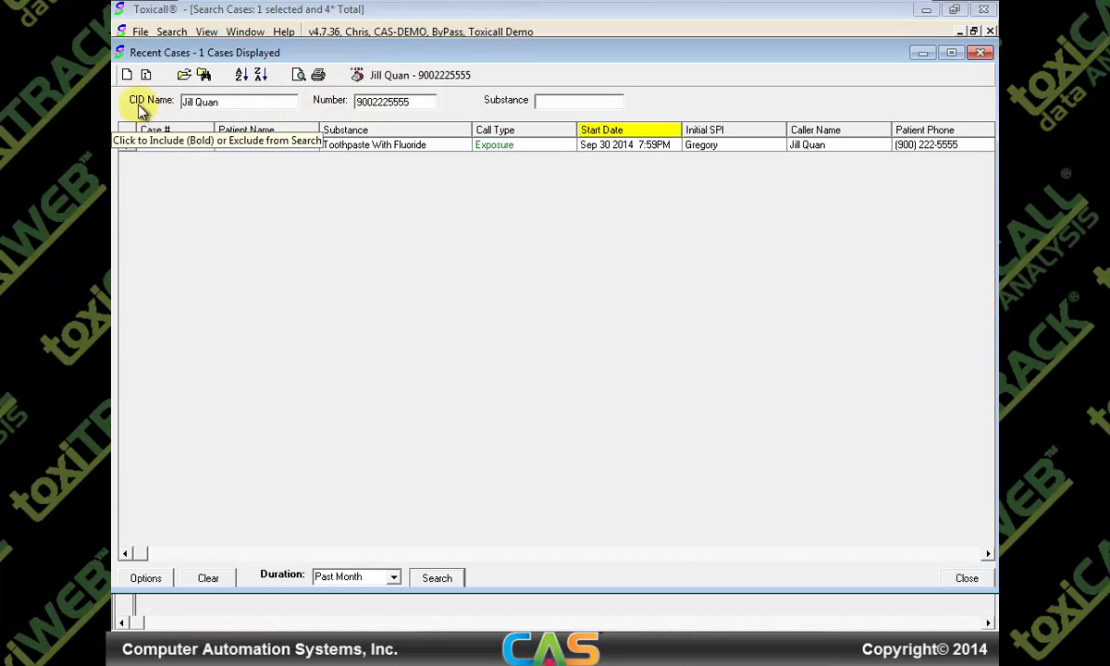
click(223, 104)
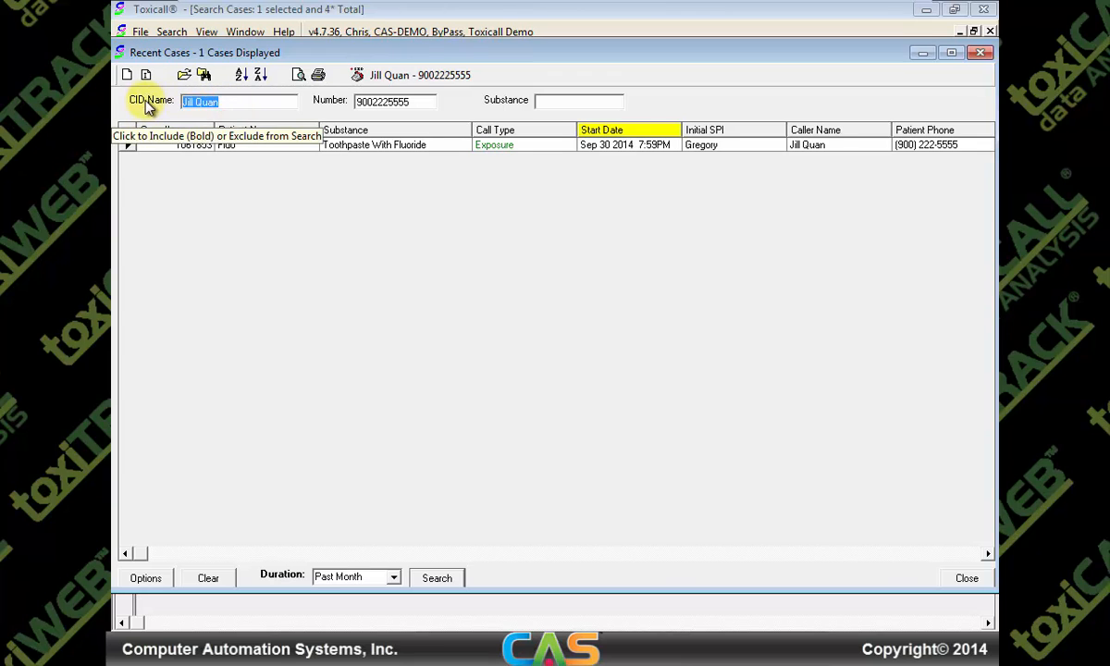
click(145, 103)
text(Hutchins)
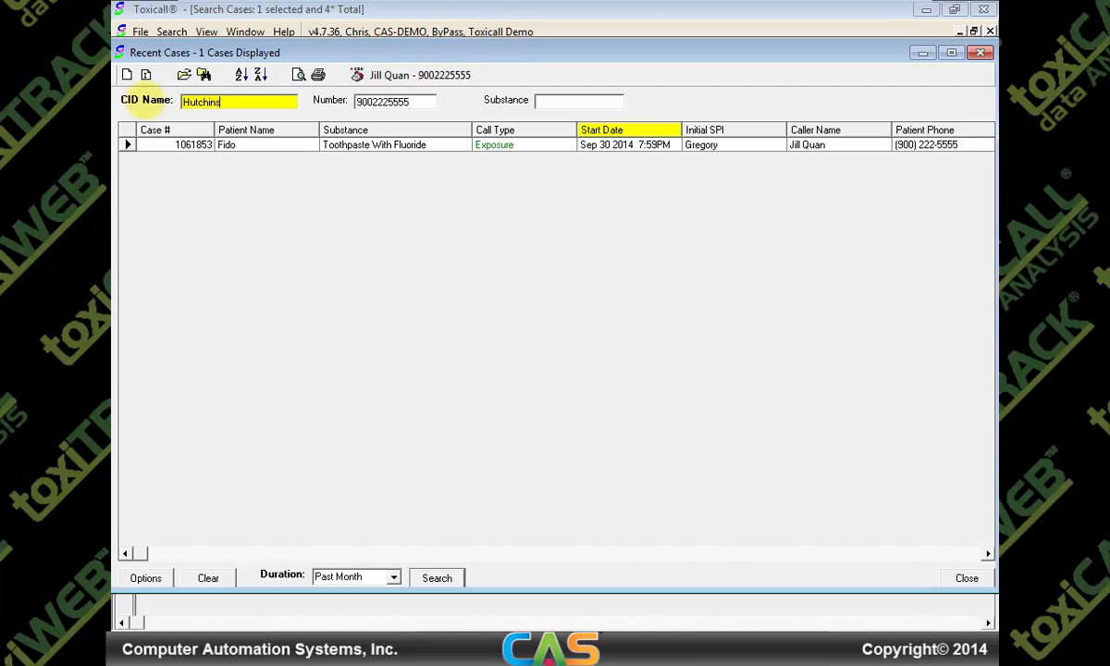
key(Return)
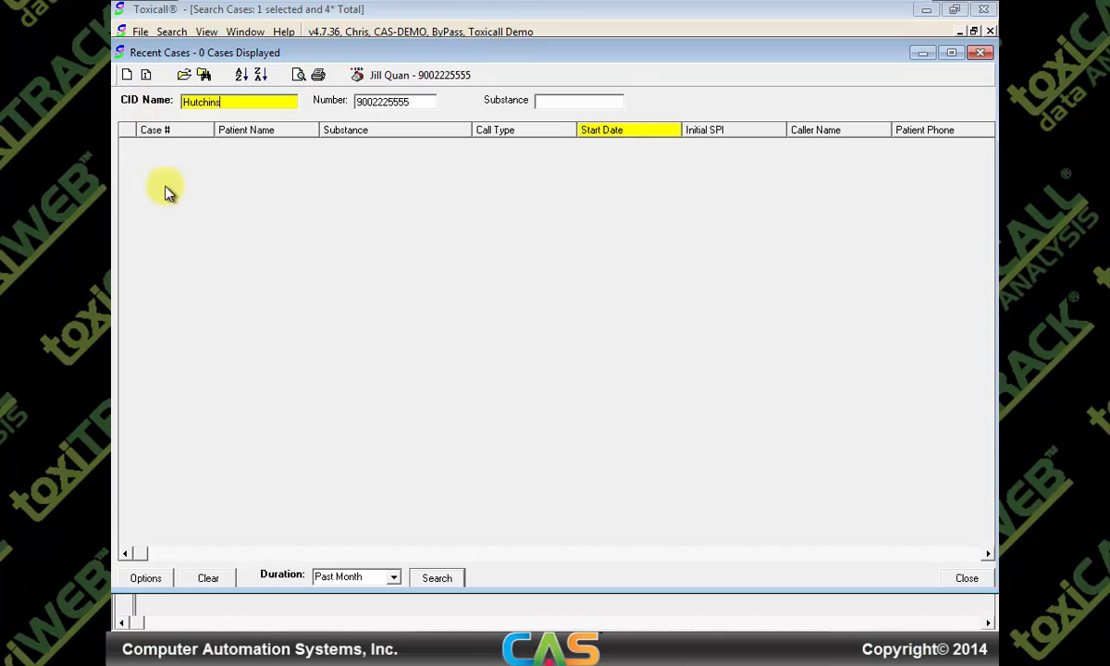
click(154, 579)
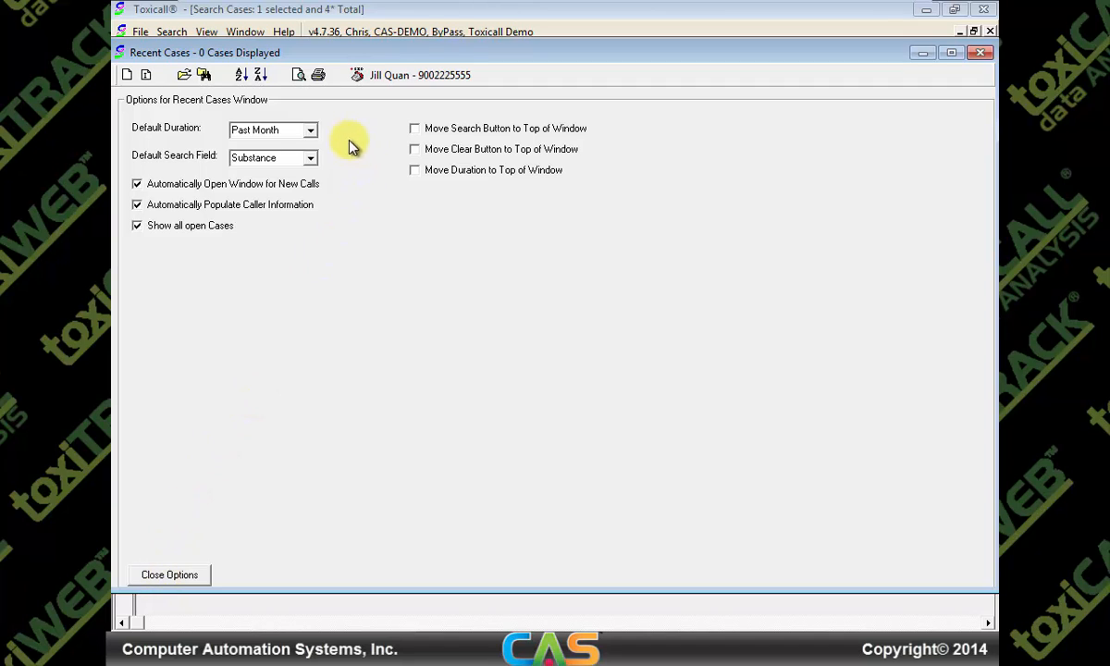
Set the recent-cases default duration to Past 3 Months and close the options
click(311, 134)
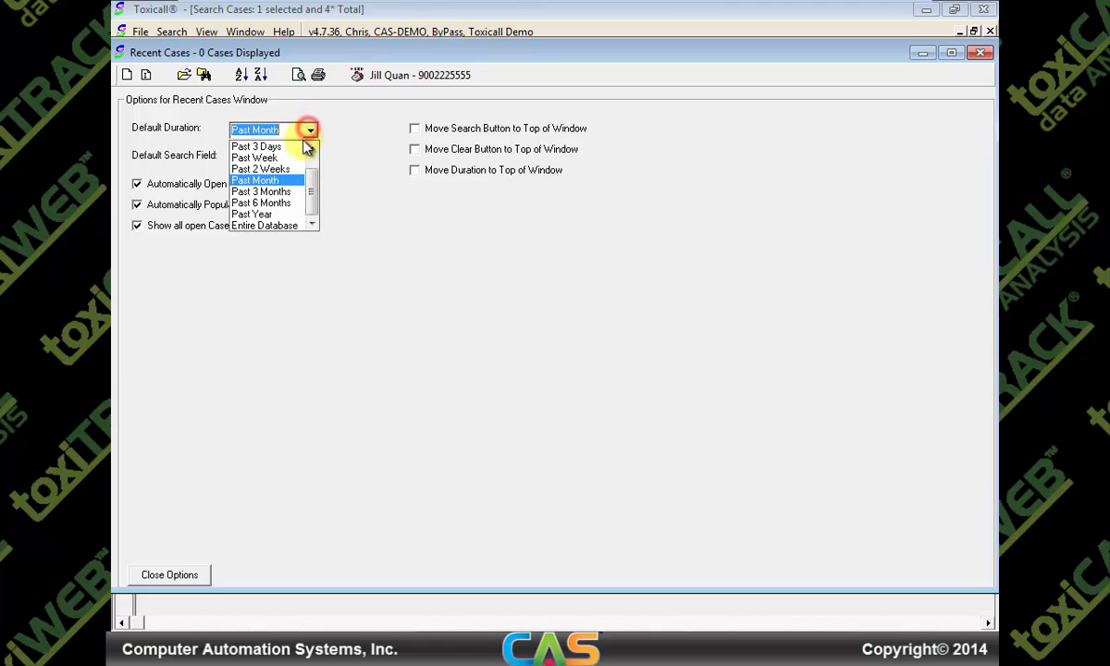
click(280, 192)
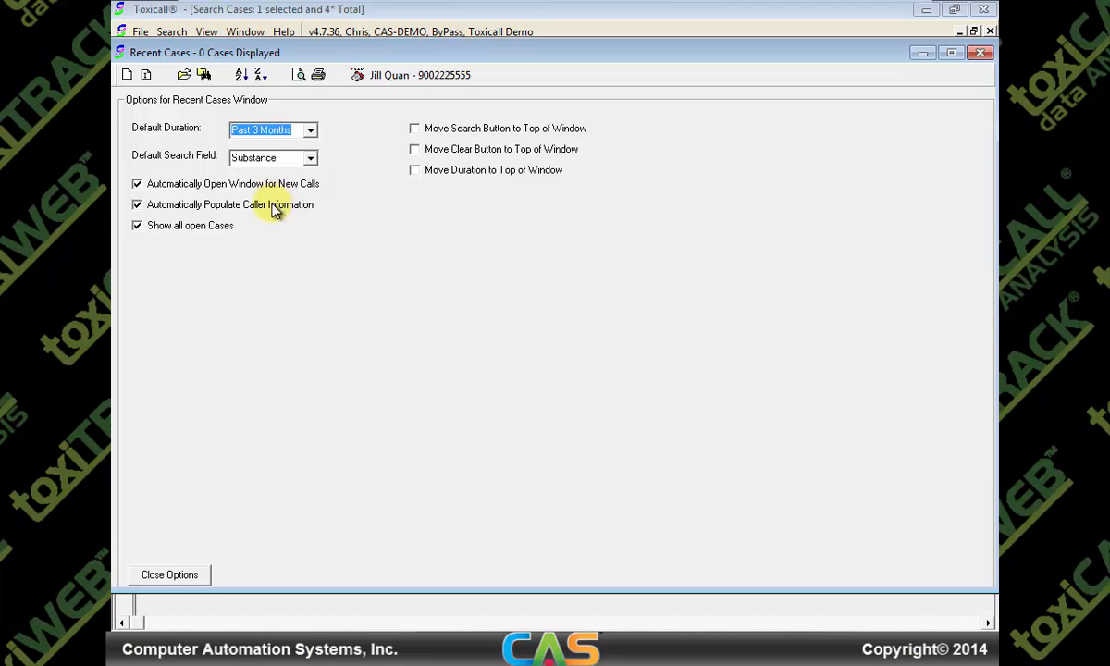
click(179, 576)
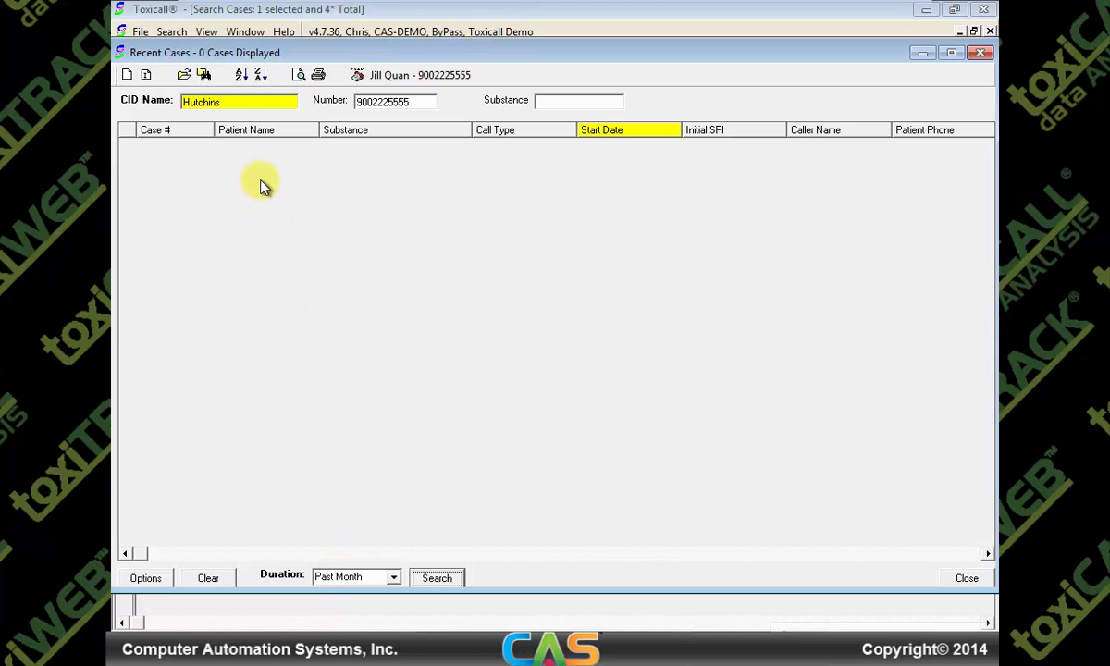
Move the Recent Cases window aside and start a new case prefilled with the caller's details
drag(204, 55, 205, 81)
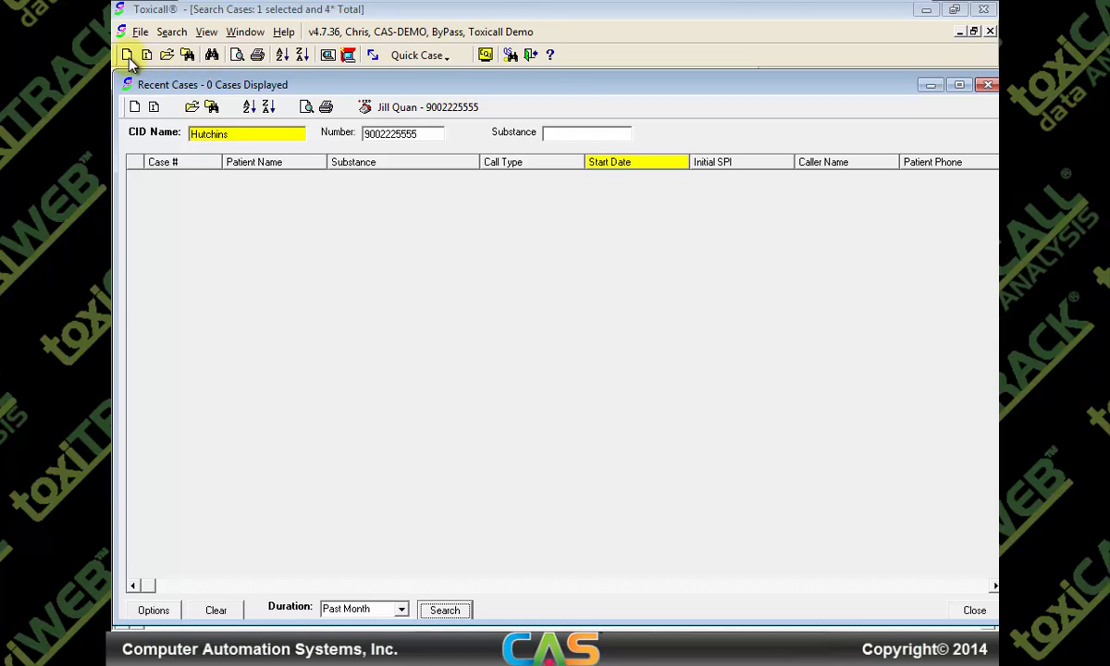
click(136, 107)
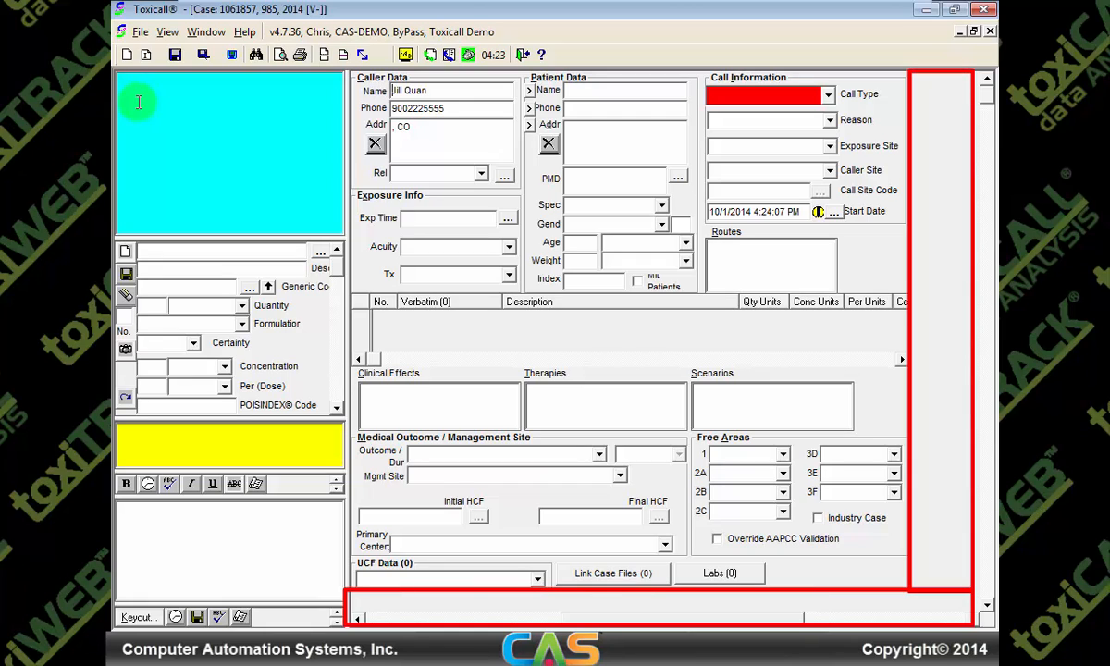
Scale the new case form to fit the screen (F10)
click(367, 57)
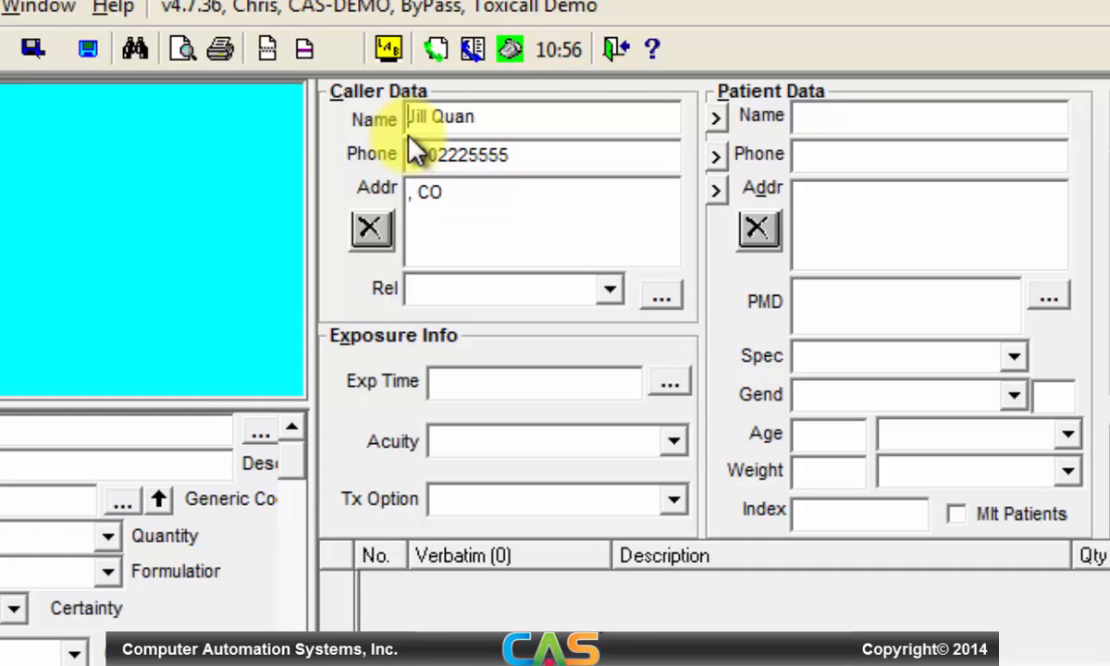
key(alt+c)
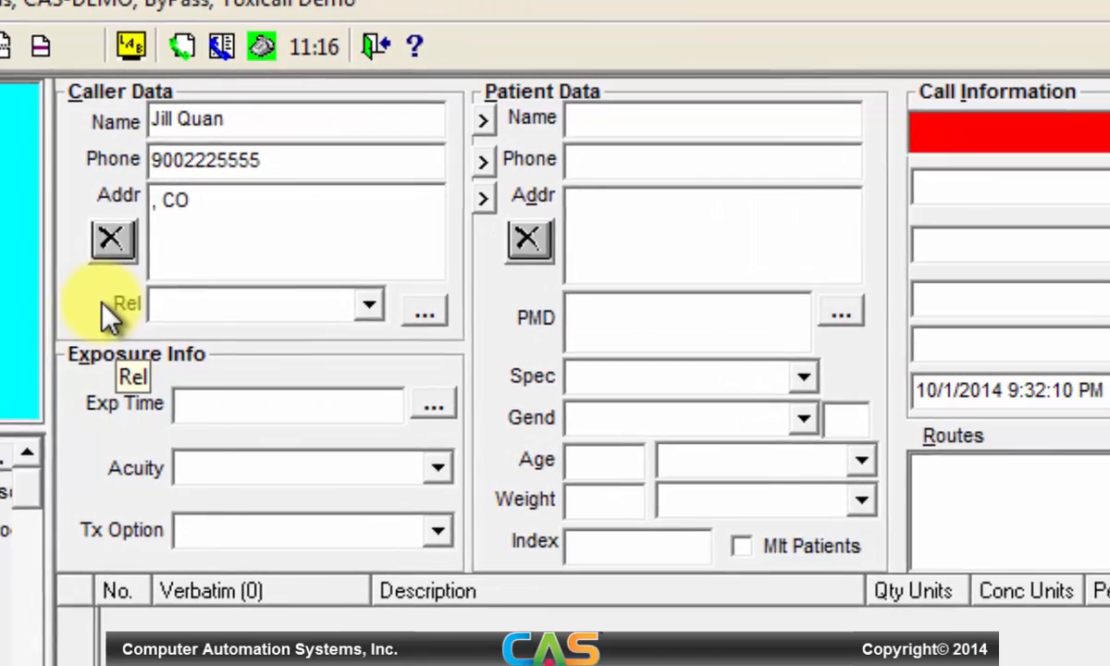
key(alt+p)
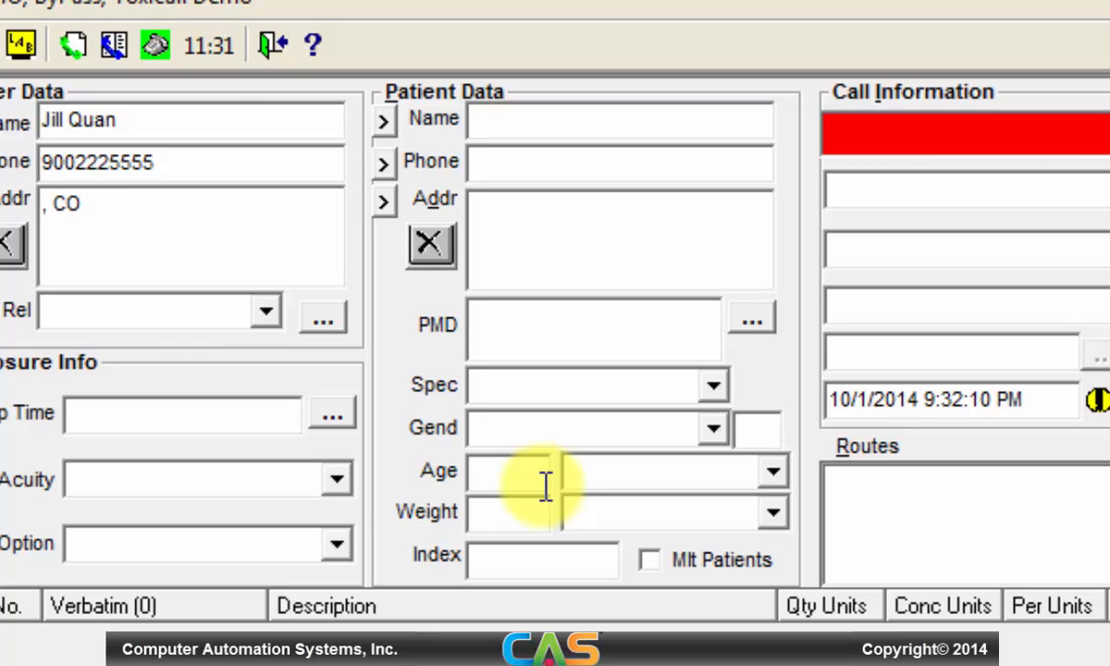
key(alt+i)
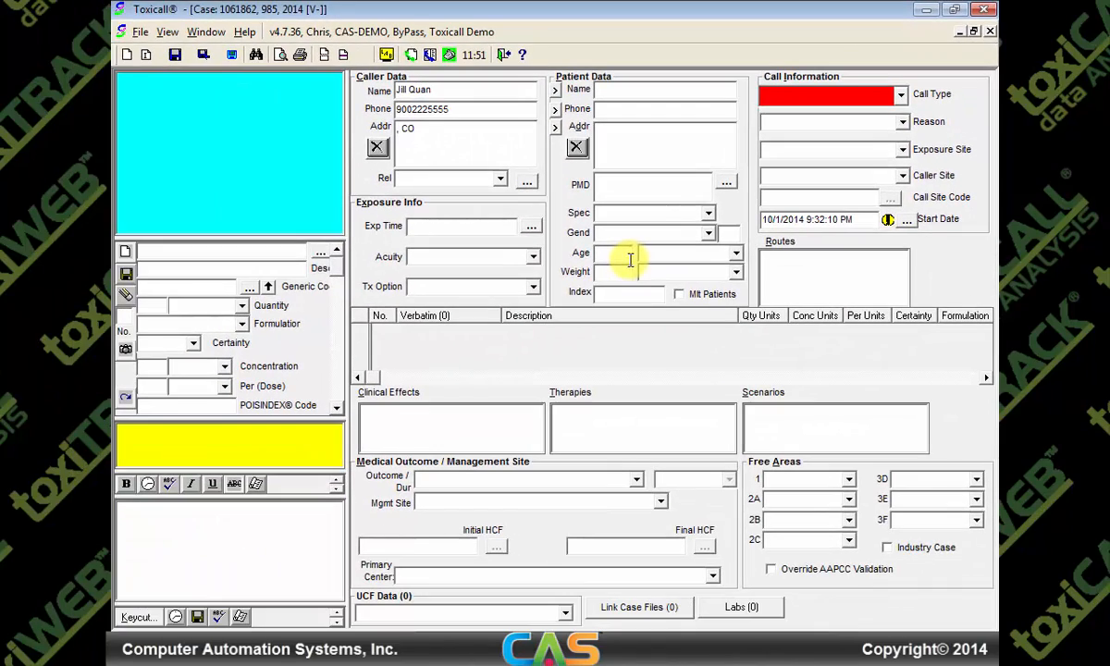
key(alt+x)
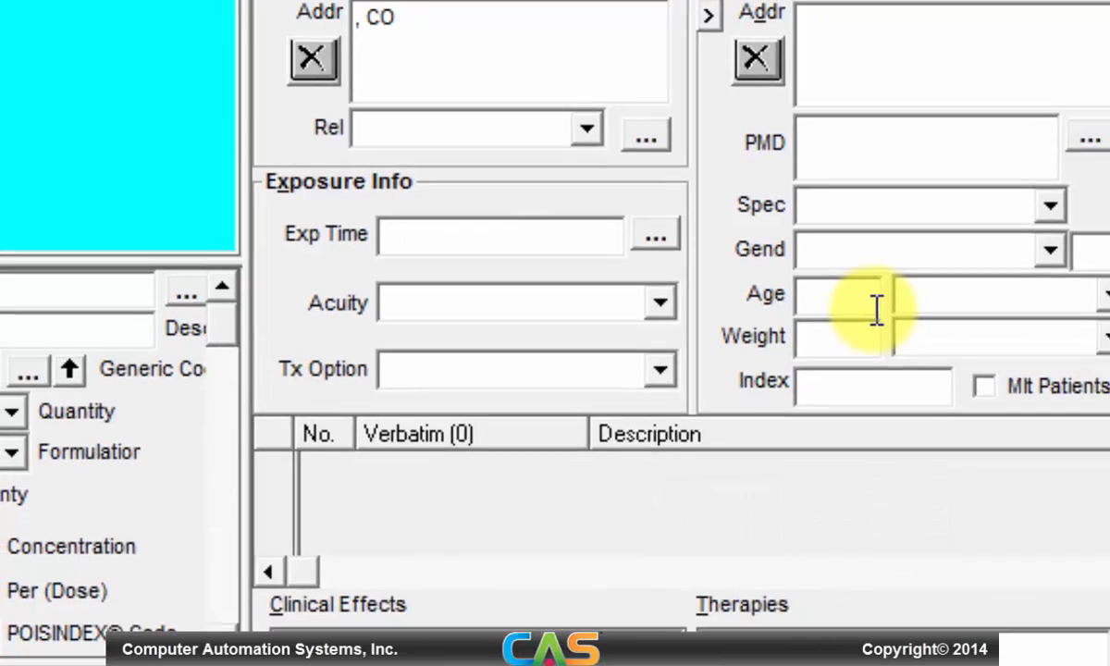
key(alt+r)
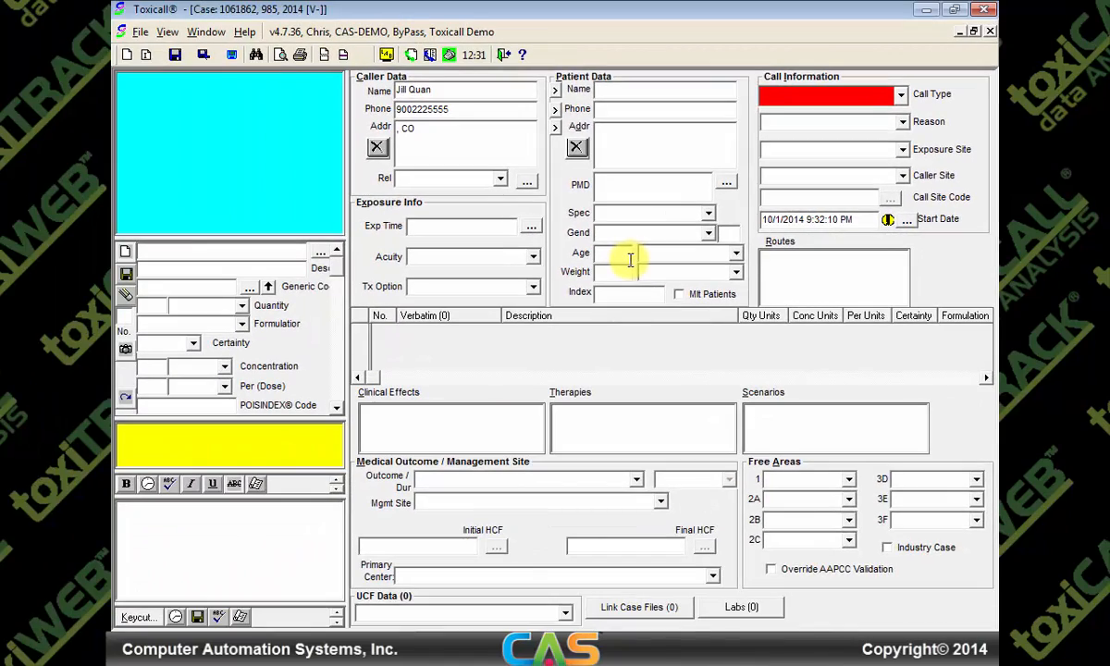
key(alt+b)
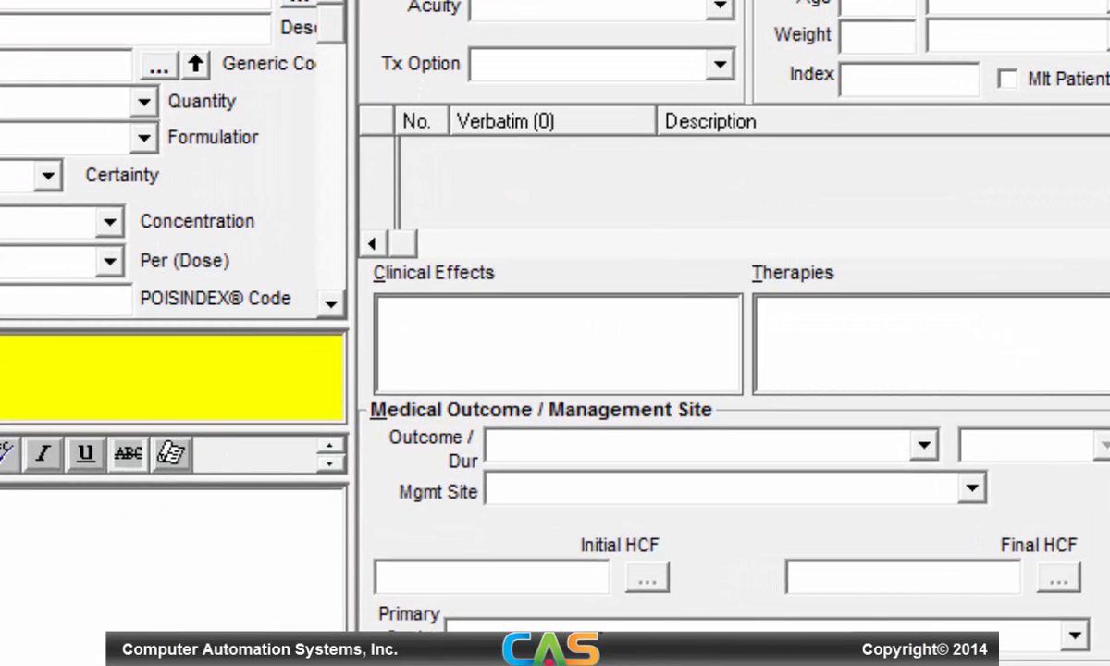
key(alt+c)
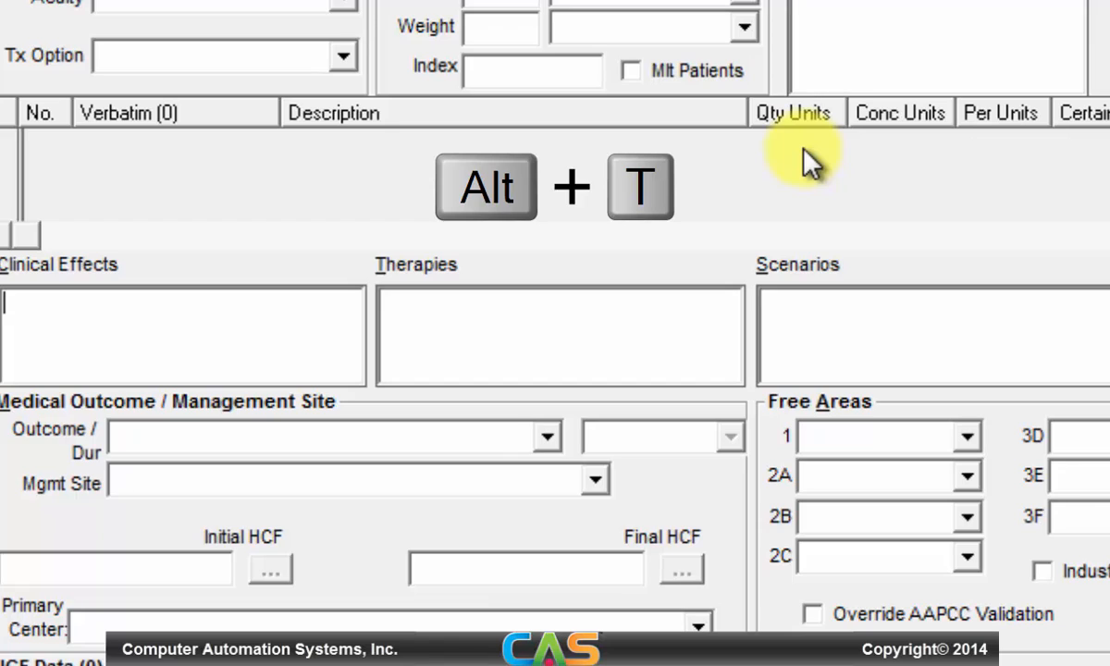
key(alt+t)
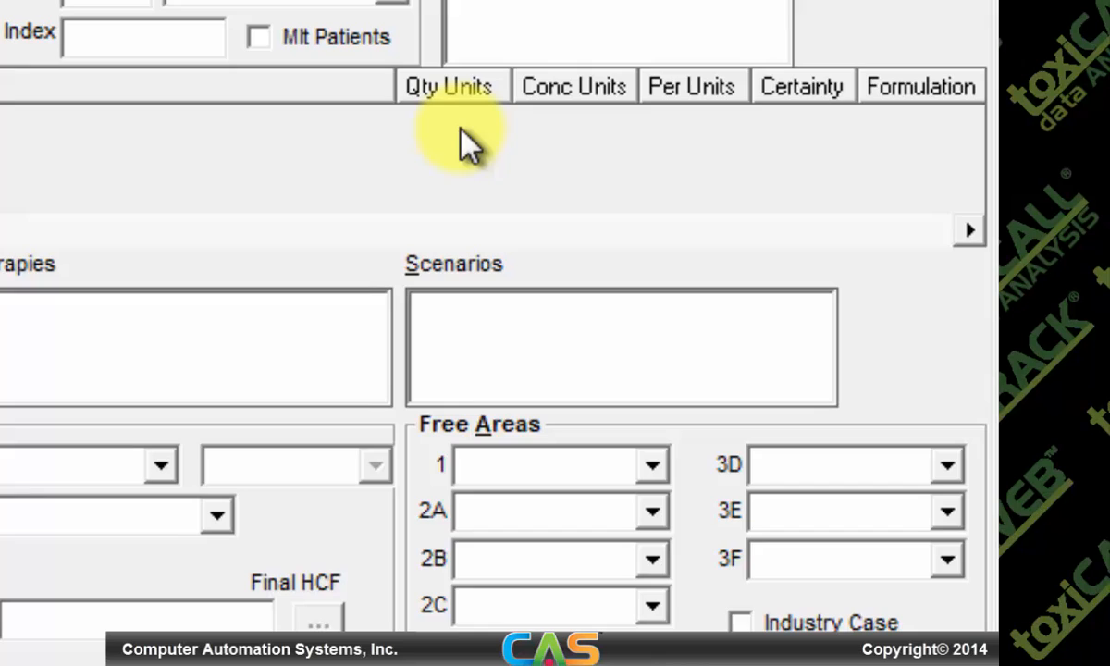
key(alt+s)
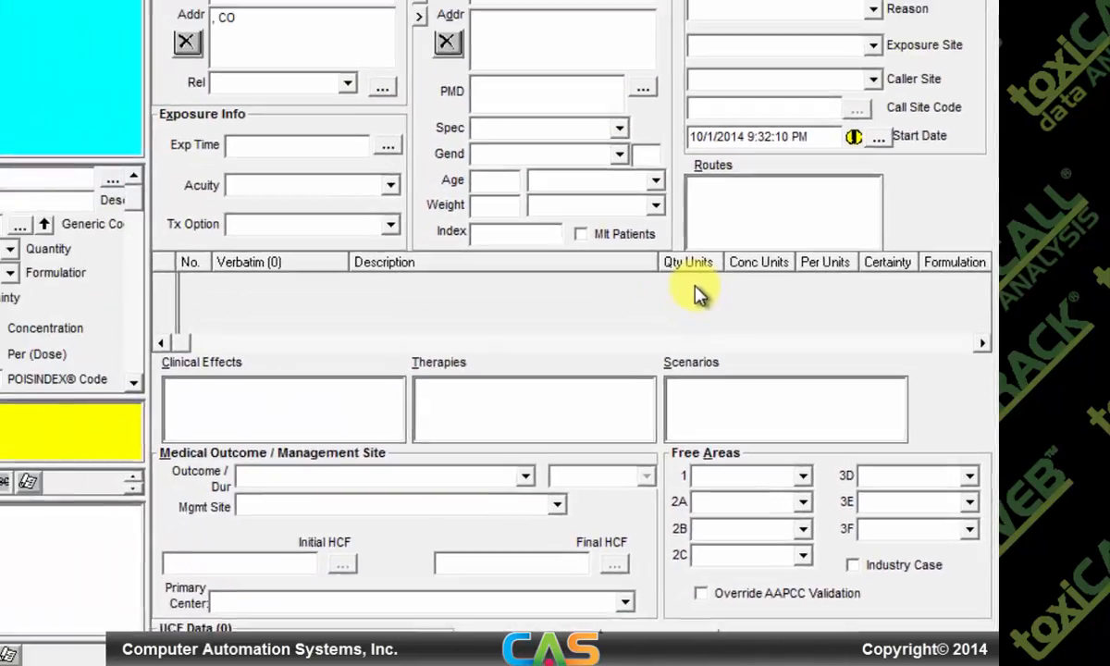
key(alt+m)
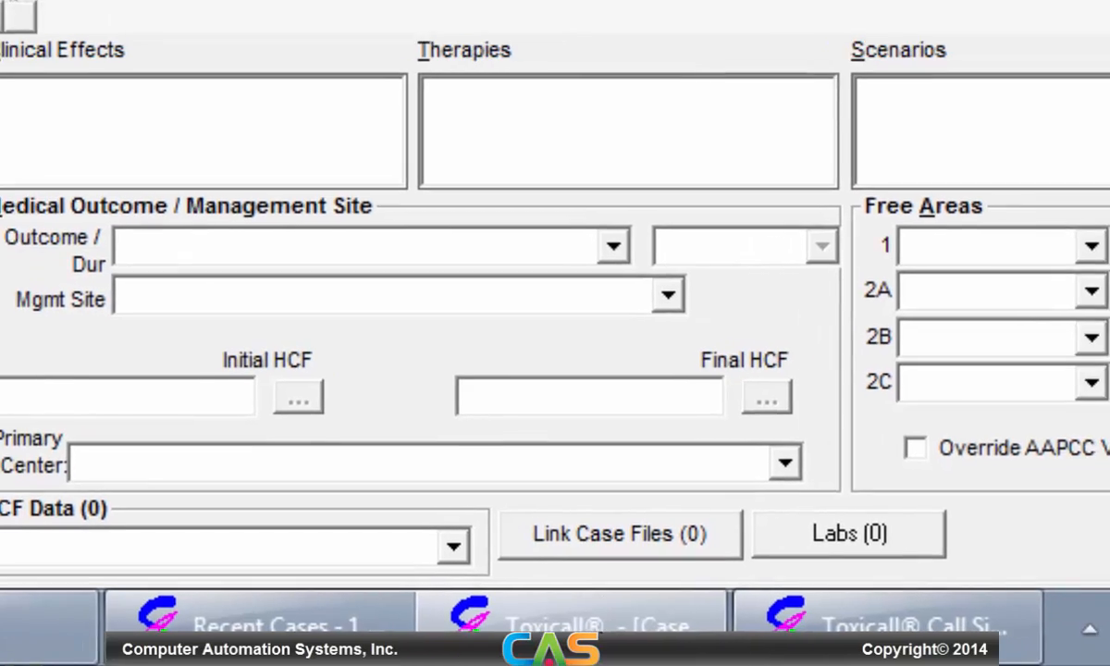
Stop the call-in-progress timer so it resets from 16:27 to 00:00
key(alt+a)
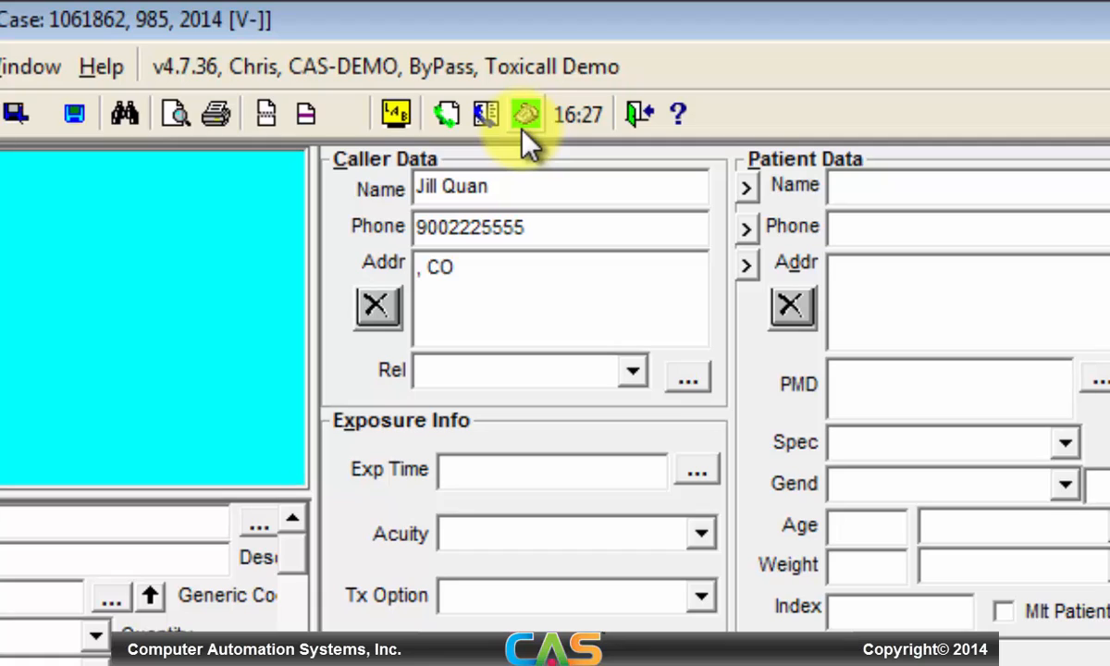
click(523, 122)
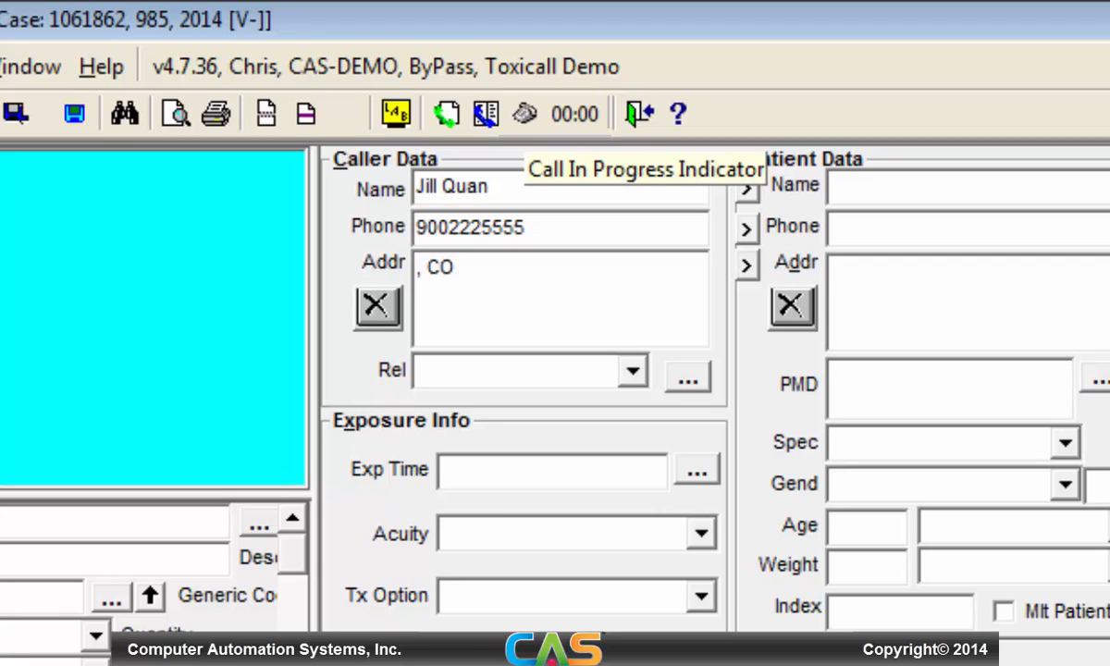
Toggle the call-in-progress timer off and on, then start a new case keeping the caller's details
click(524, 119)
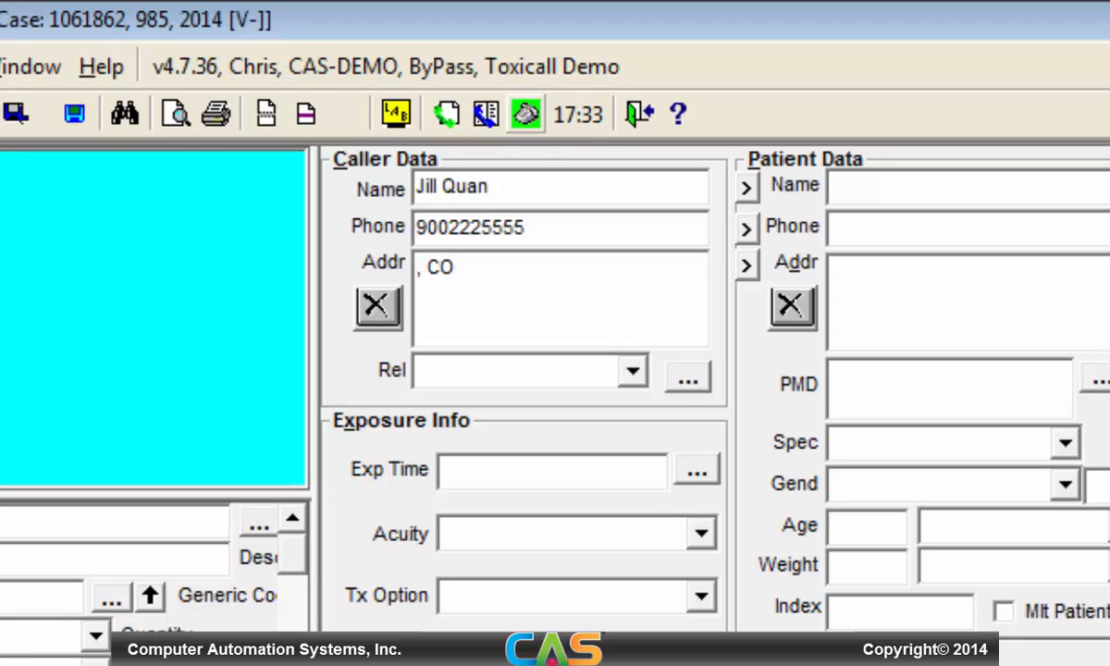
click(528, 115)
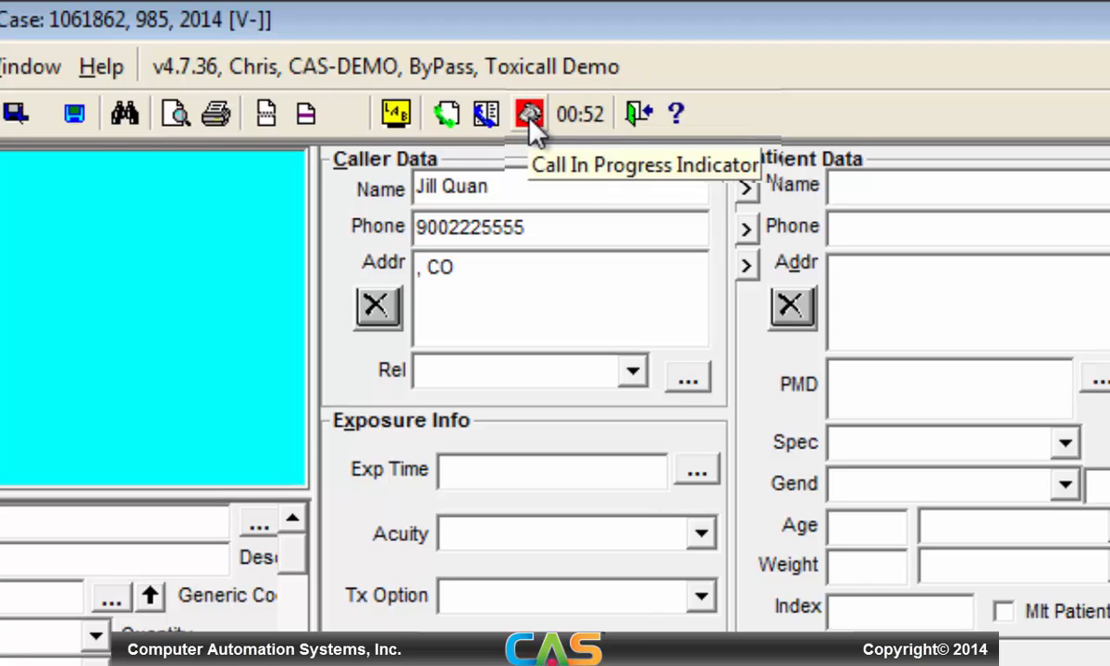
click(529, 115)
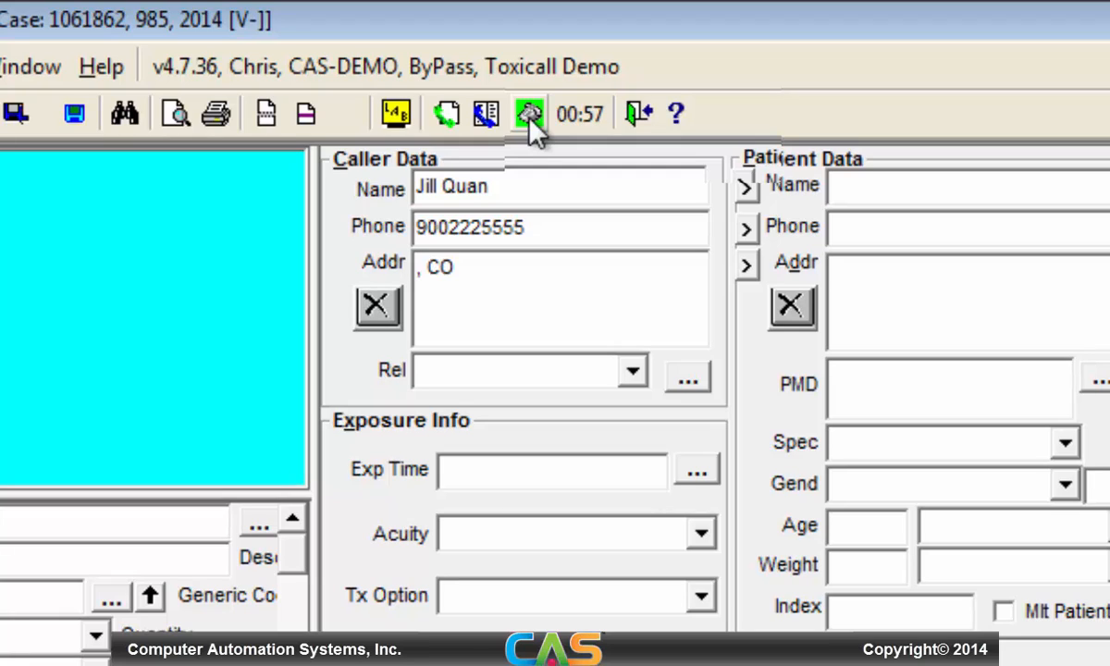
click(529, 114)
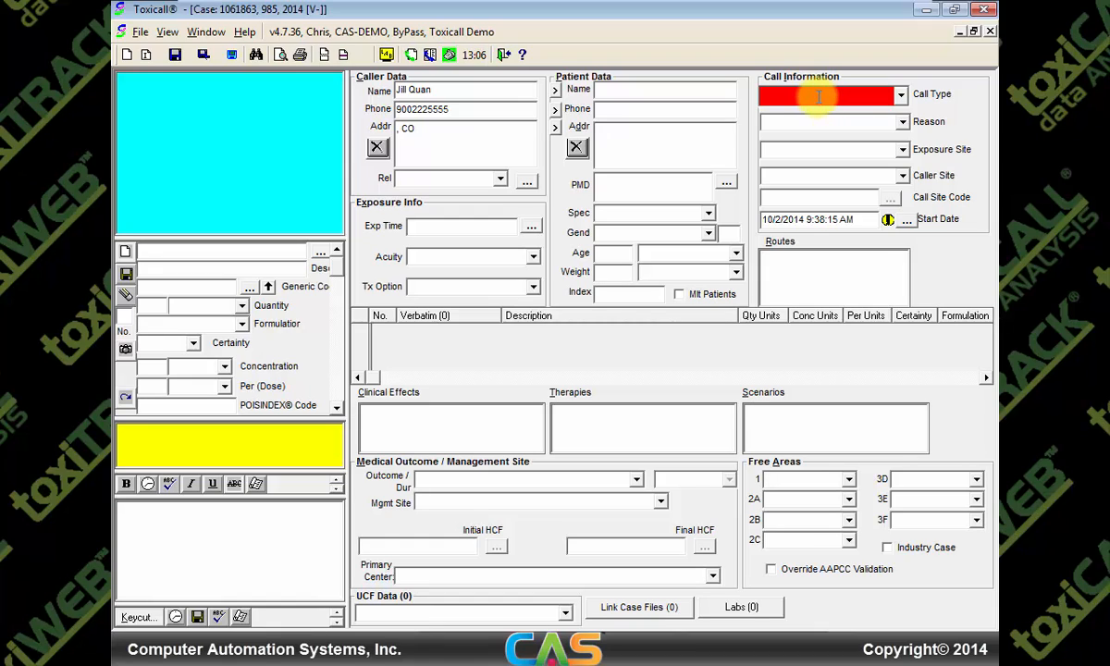
Set the call type to Exposure, after briefly choosing Foreign drug
click(819, 97)
text(Forei)
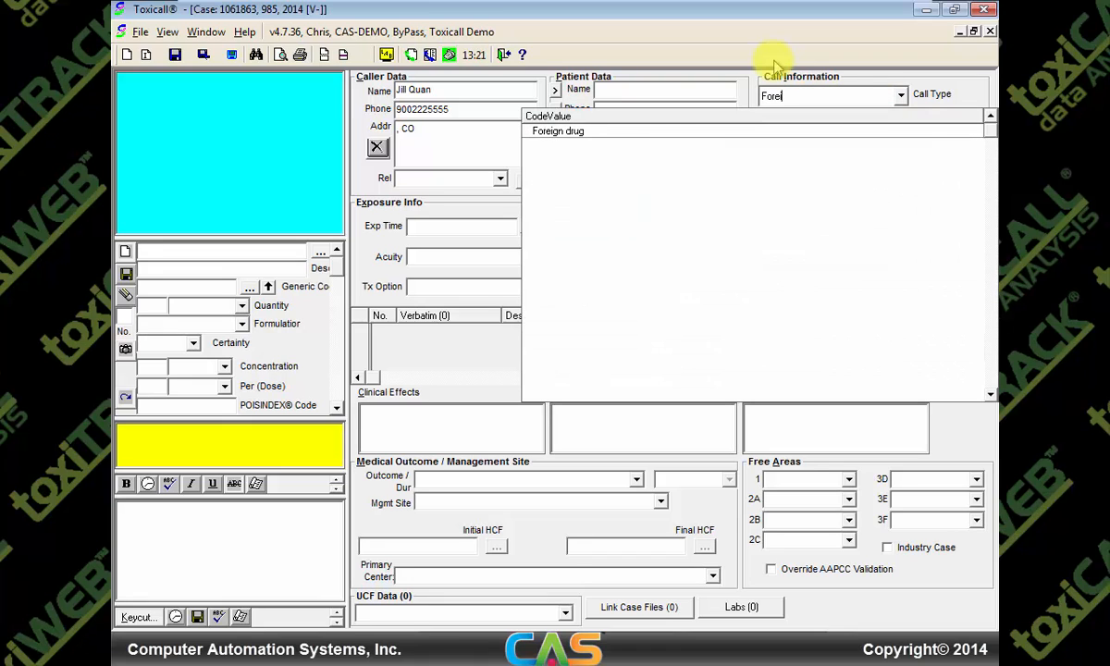
click(578, 132)
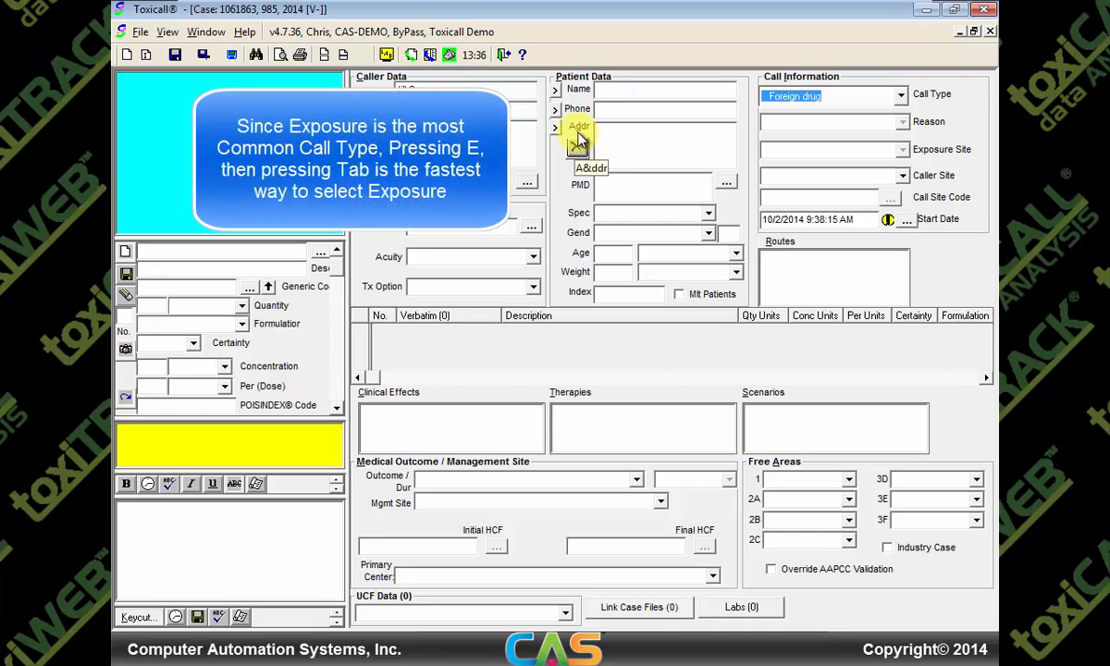
text(Expo)
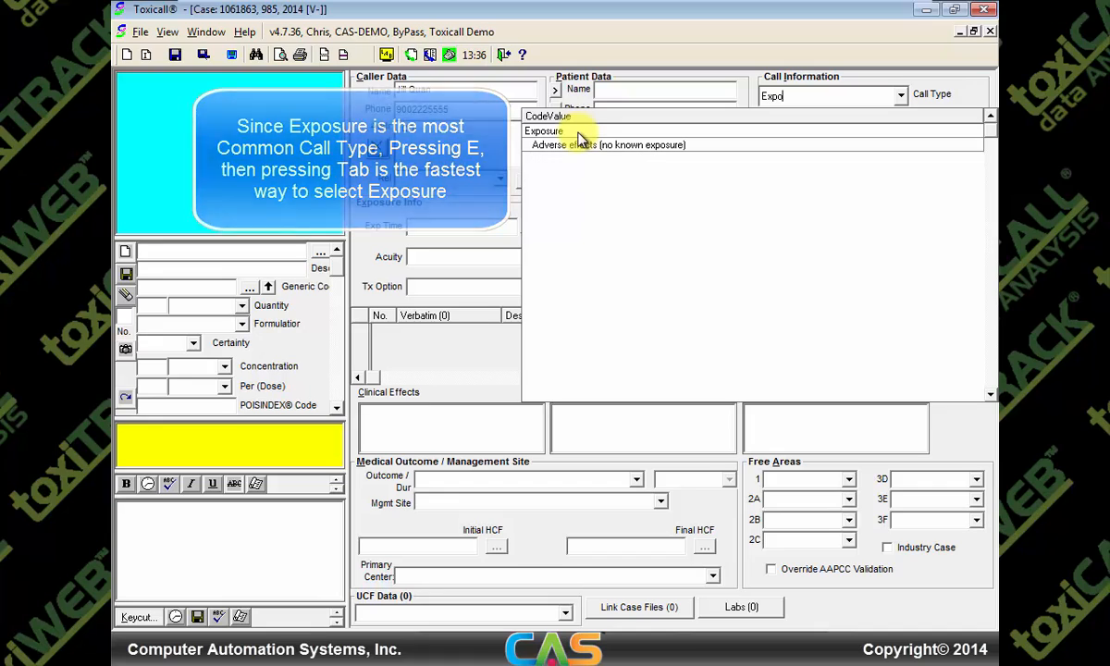
key(Tab)
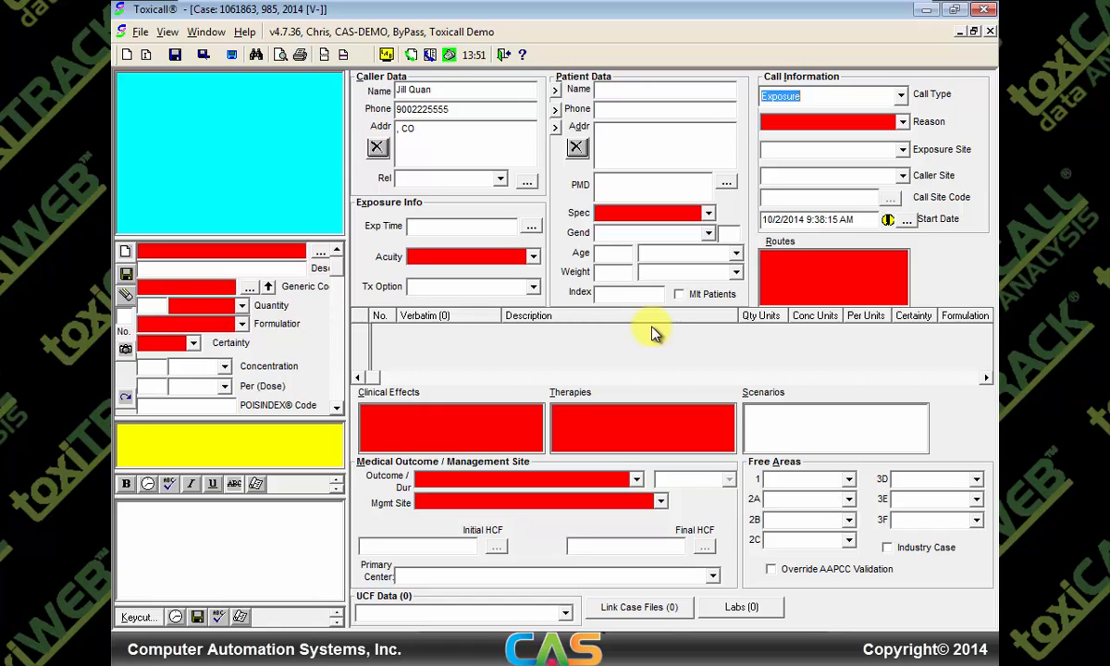
Change the required field colour from red to a custom magenta from the colour spectrum
click(178, 35)
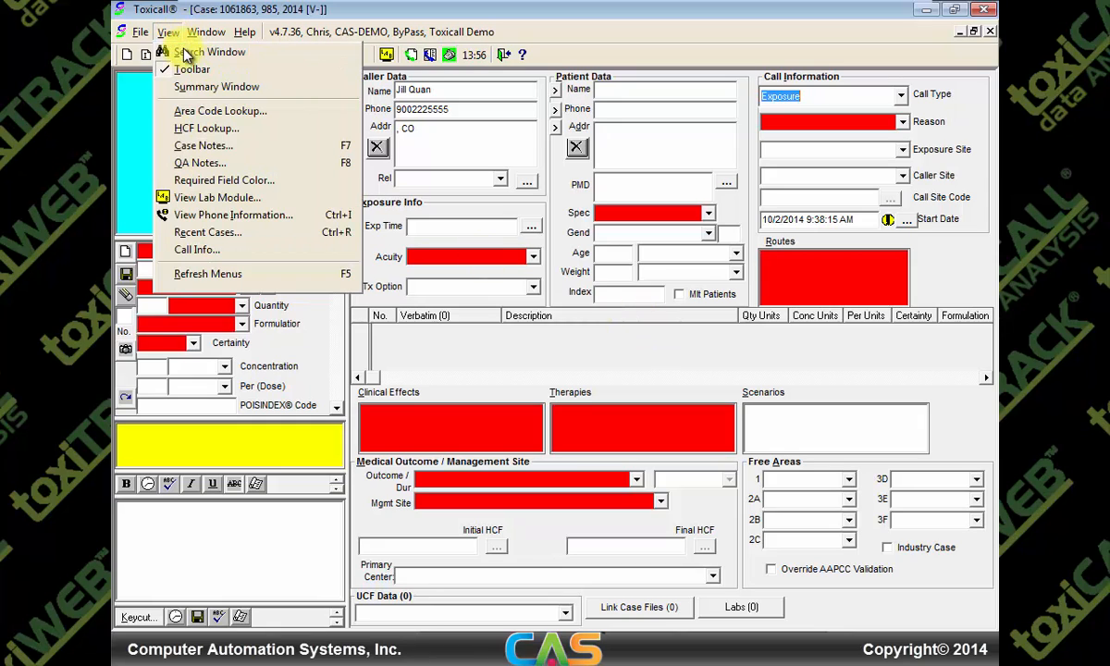
click(227, 180)
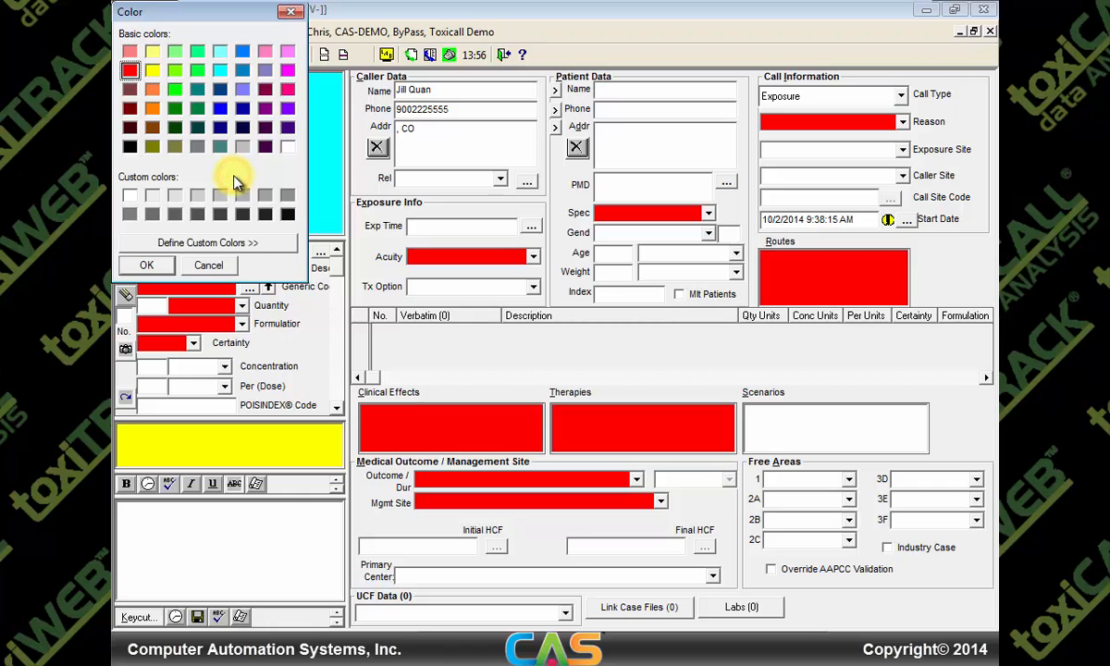
click(229, 244)
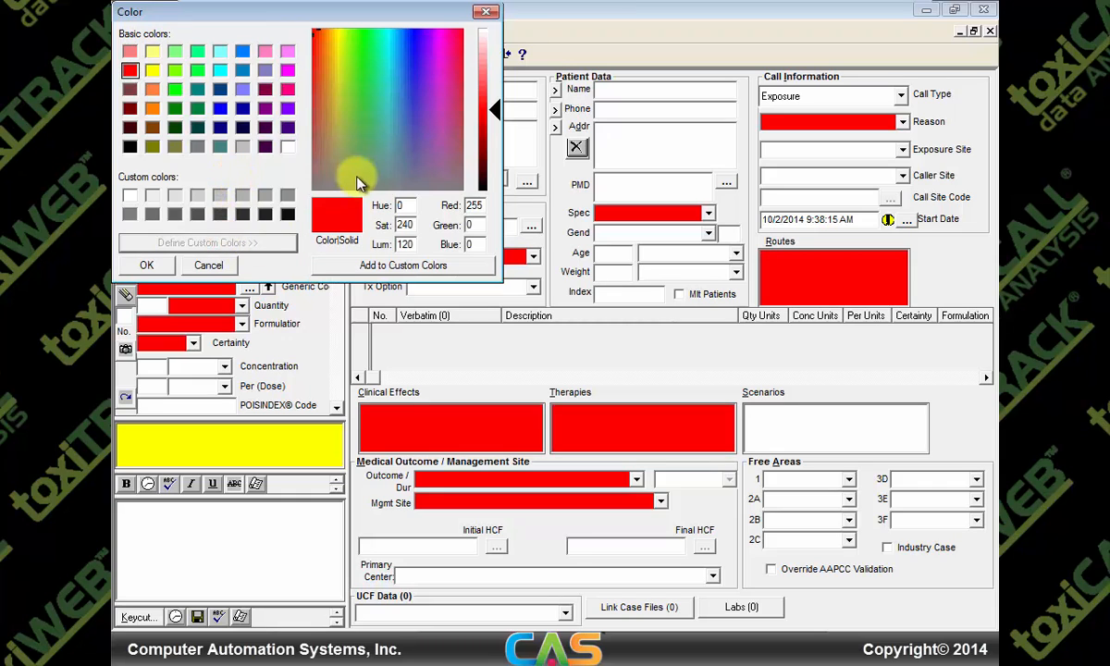
click(438, 40)
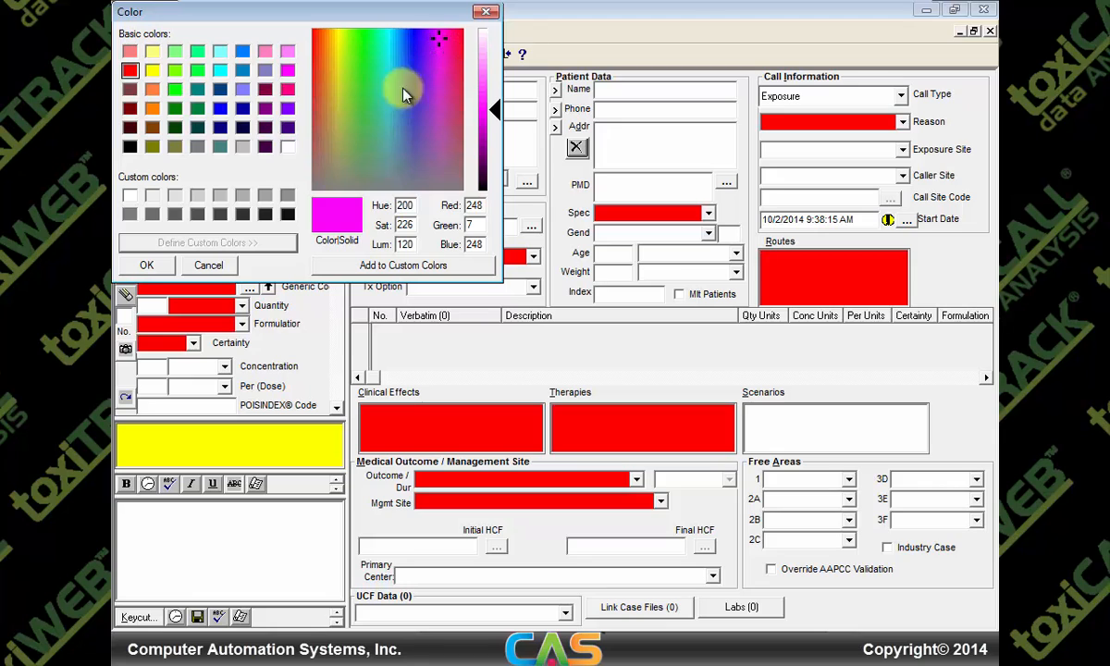
click(161, 265)
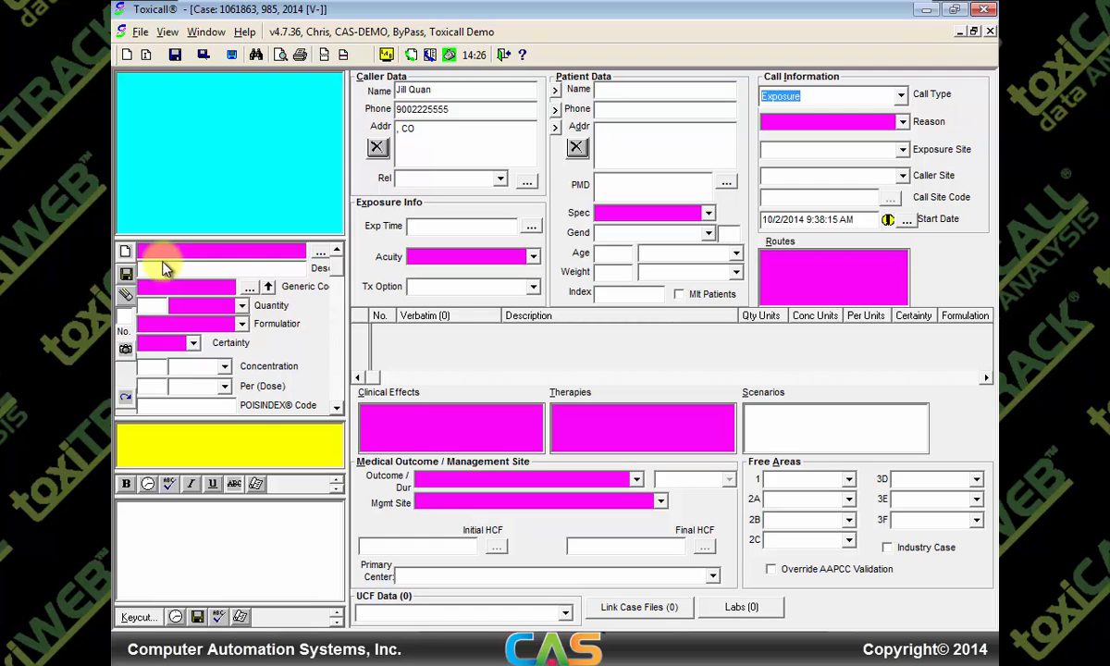
Set reason to Int - Susp suicide and both Exposure Site and Caller Site to Own residence
click(901, 123)
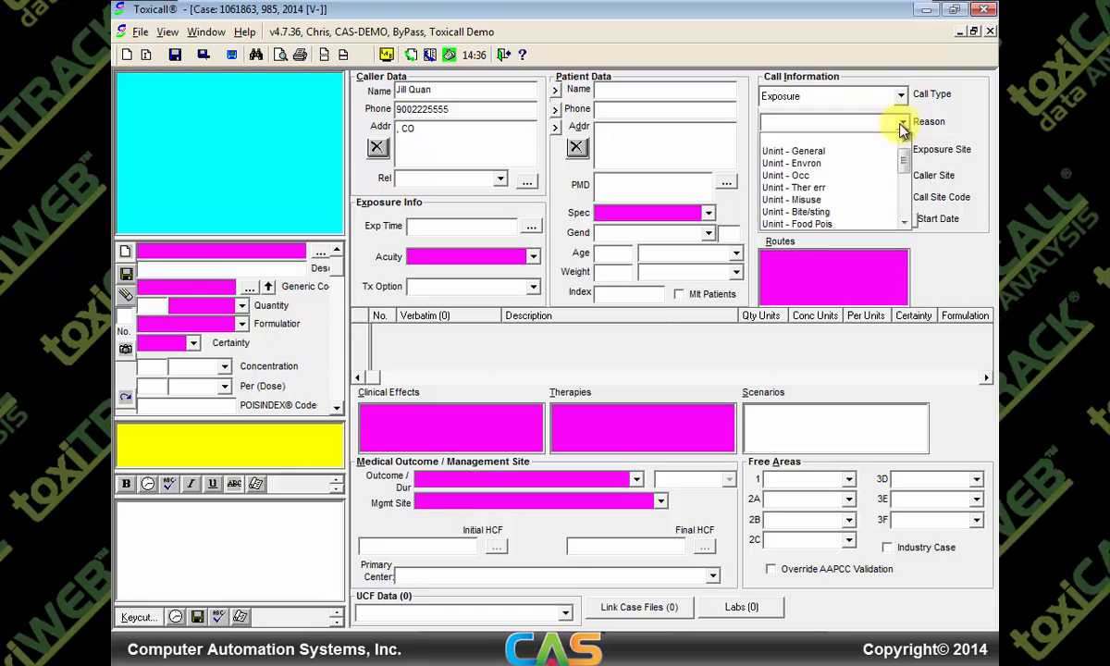
drag(906, 164, 905, 181)
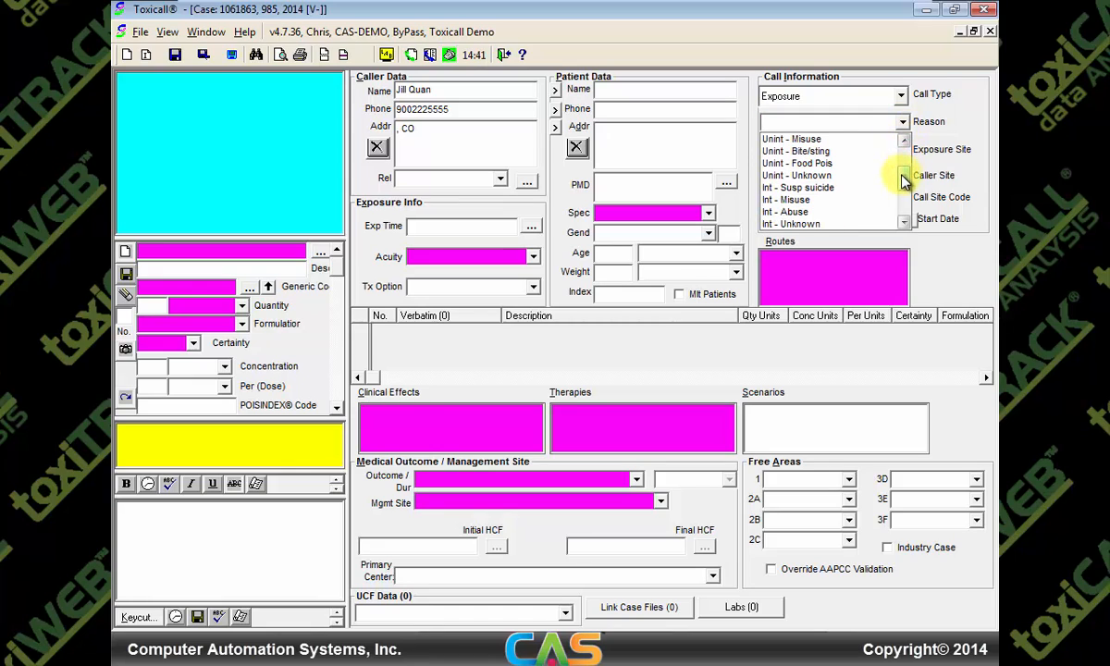
click(819, 187)
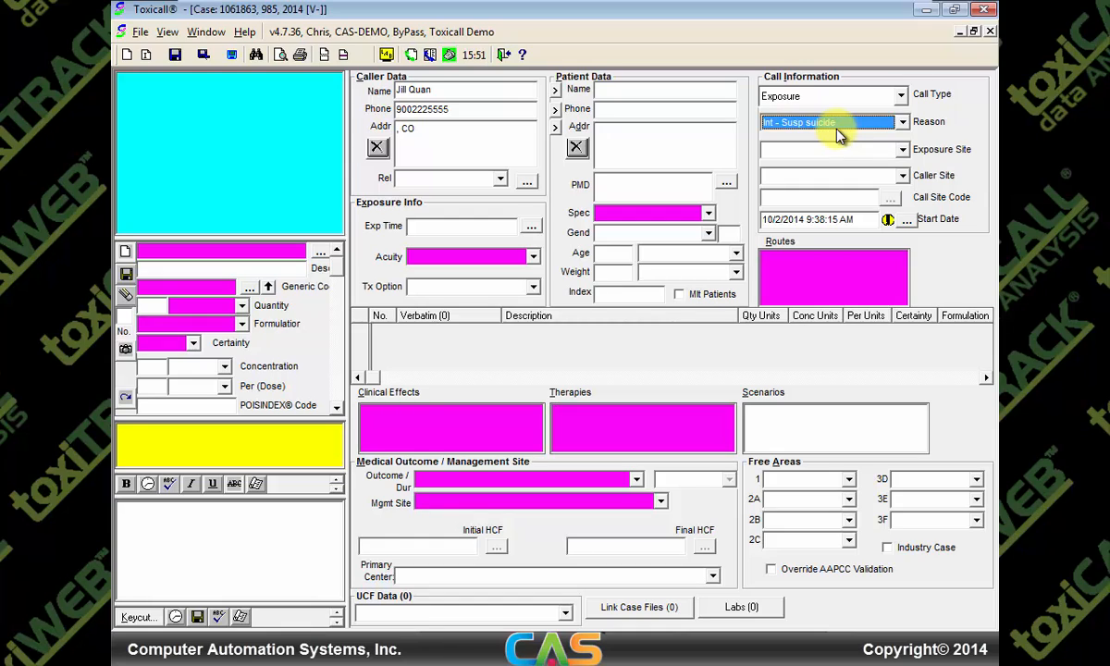
key(Tab)
text(o)
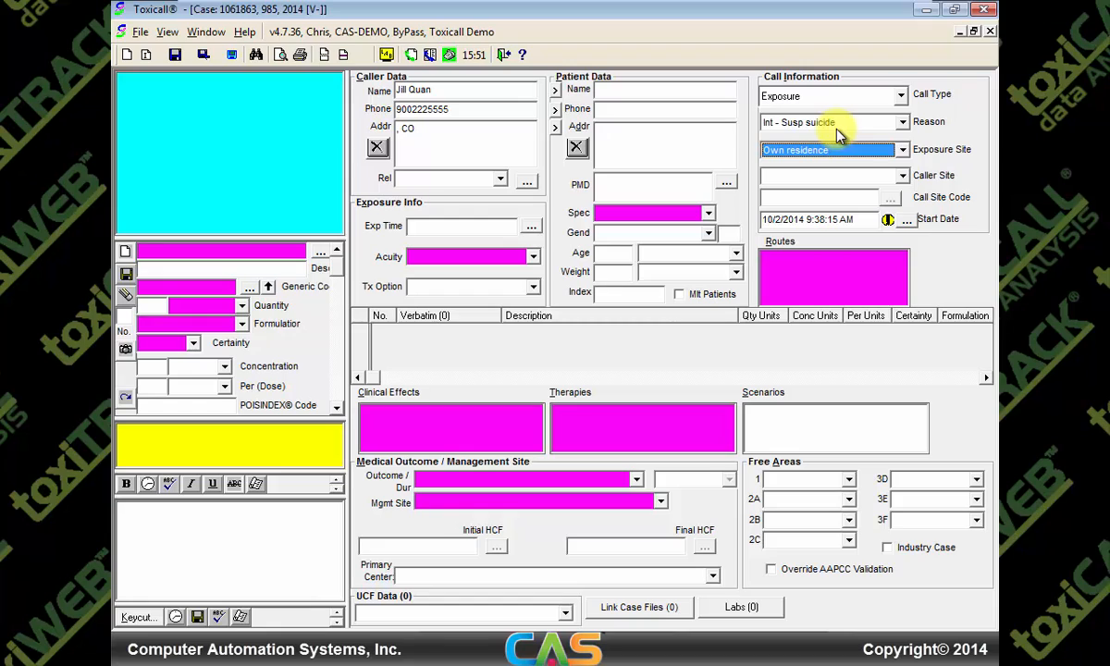
key(Tab)
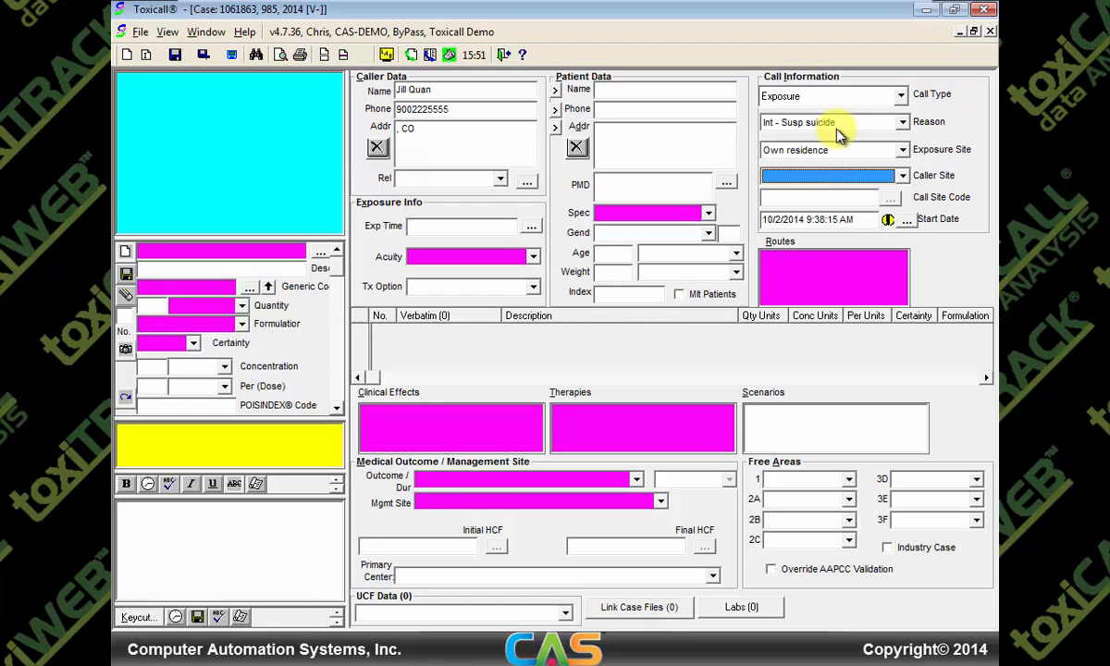
text(o)
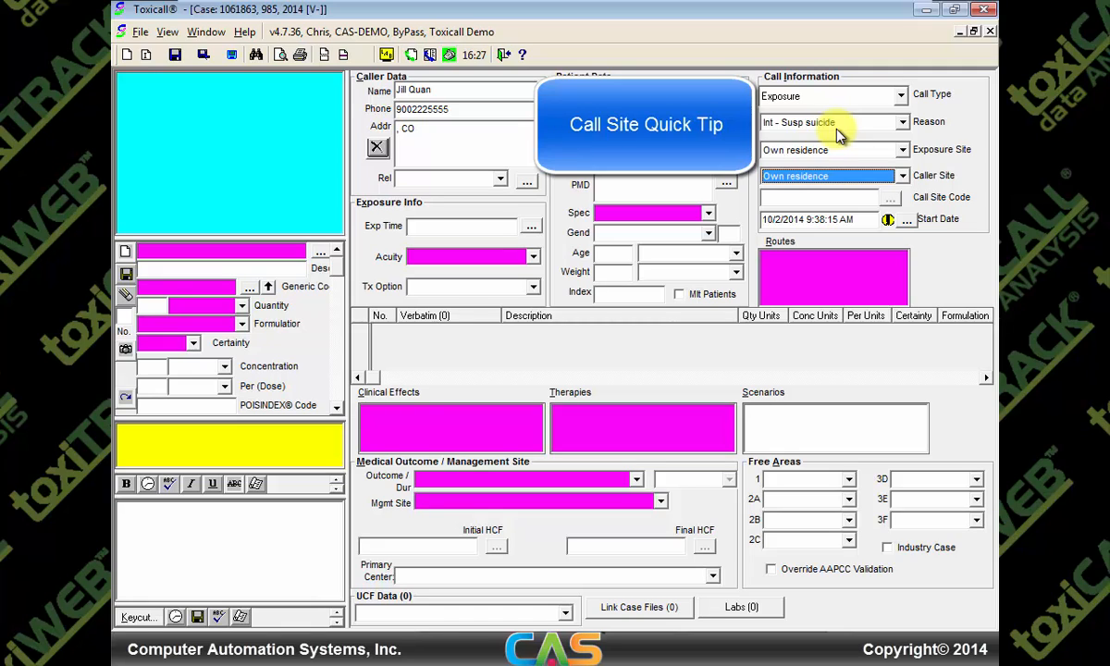
Try Health care facility as caller site with BayView Medical Center as the call site code
click(902, 176)
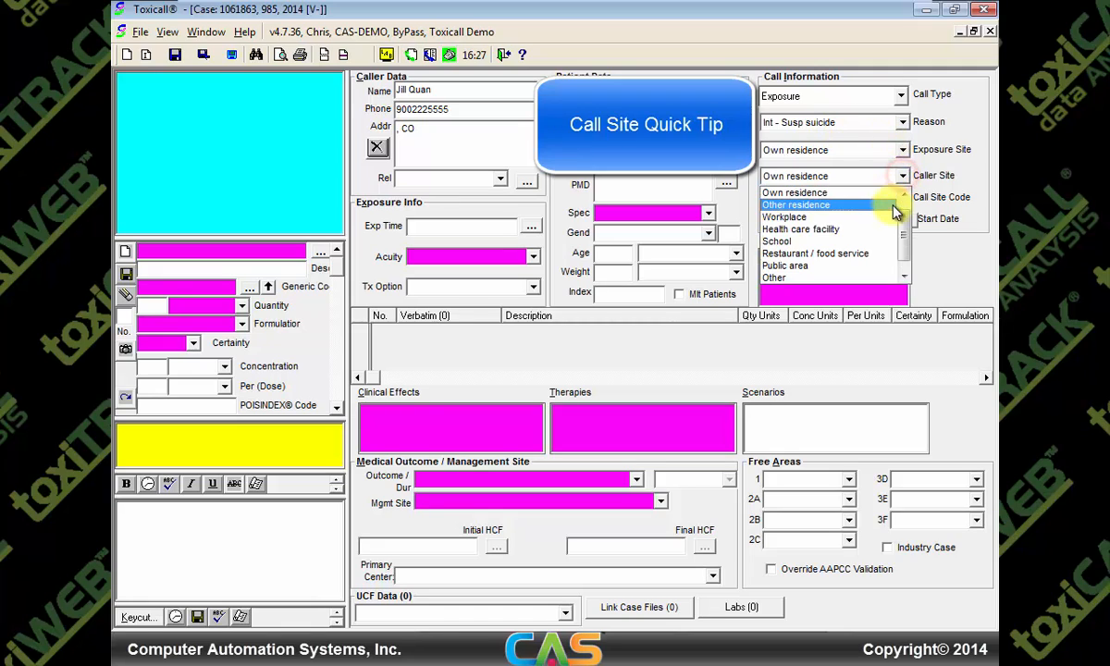
click(832, 233)
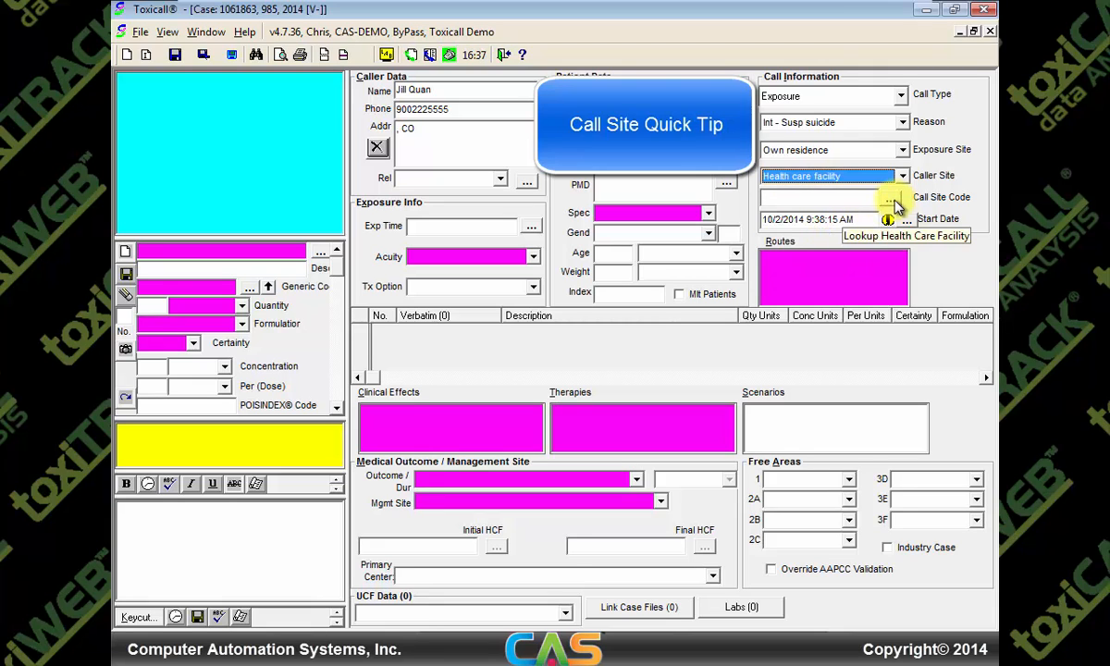
click(891, 200)
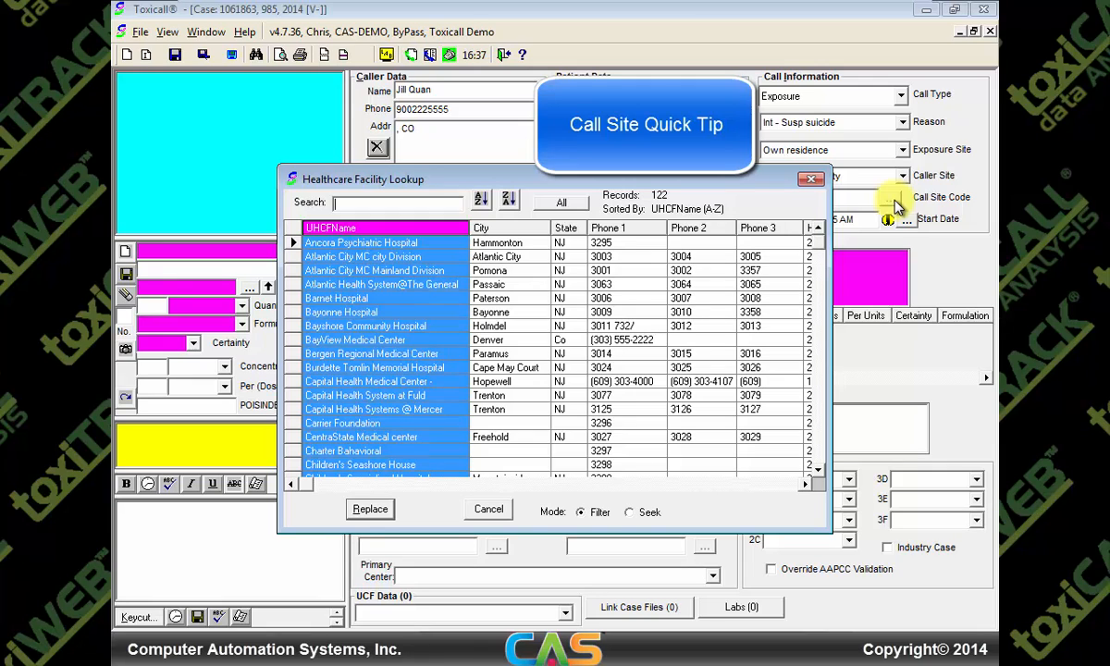
click(400, 341)
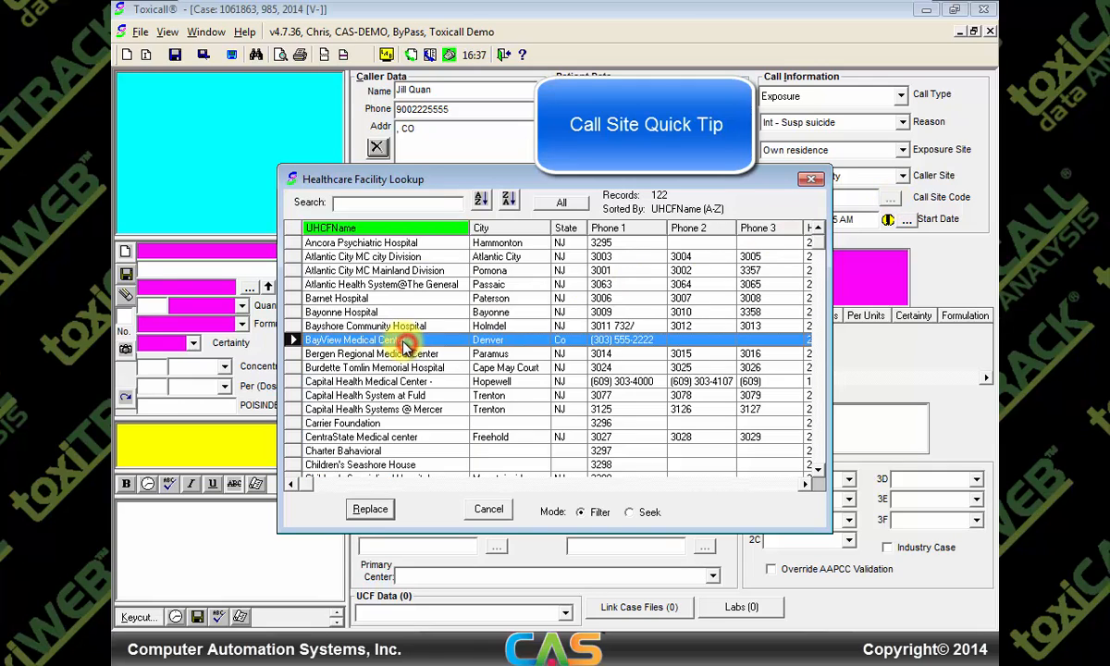
double_click(403, 341)
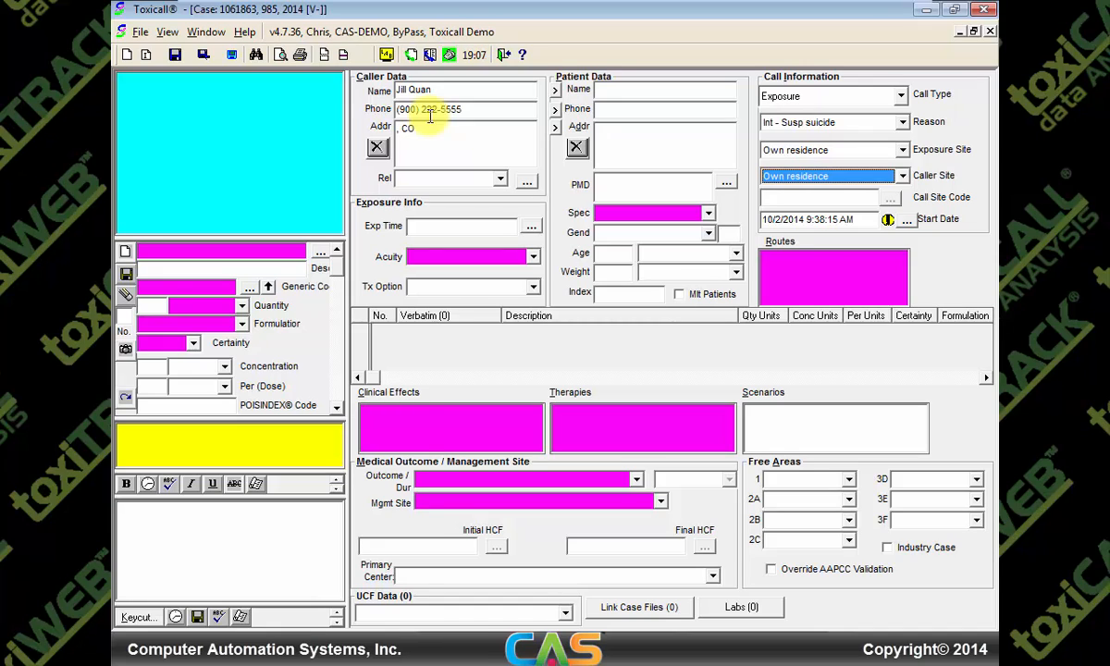
Bring up the stored caller database information for the caller's phone number
key(ctrl+i)
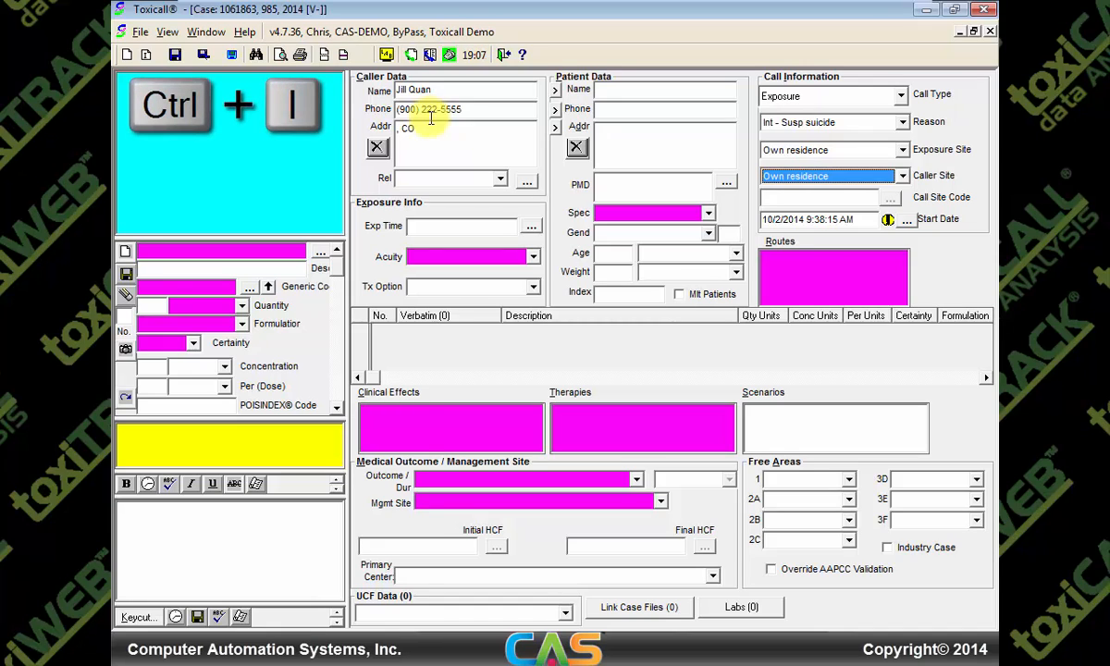
click(451, 114)
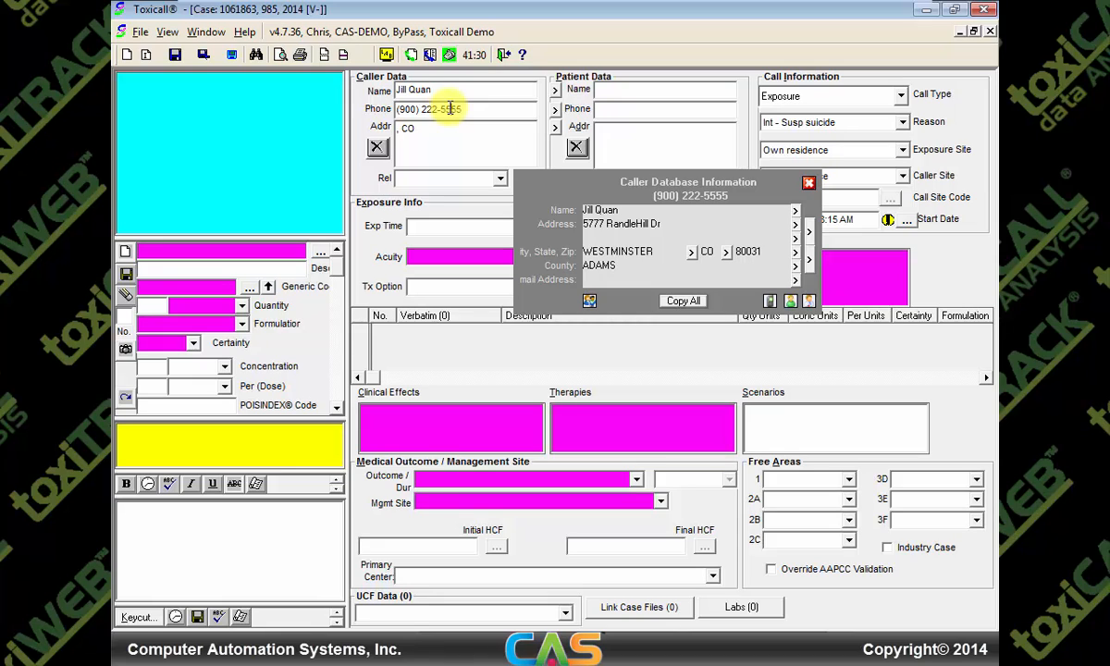
click(588, 301)
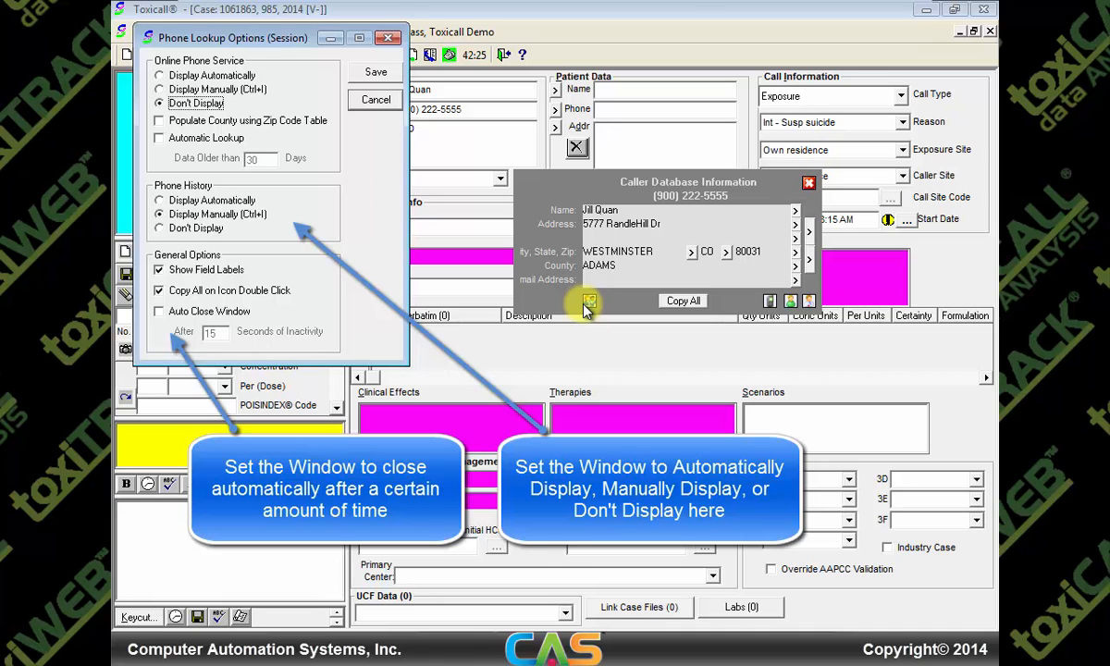
click(373, 101)
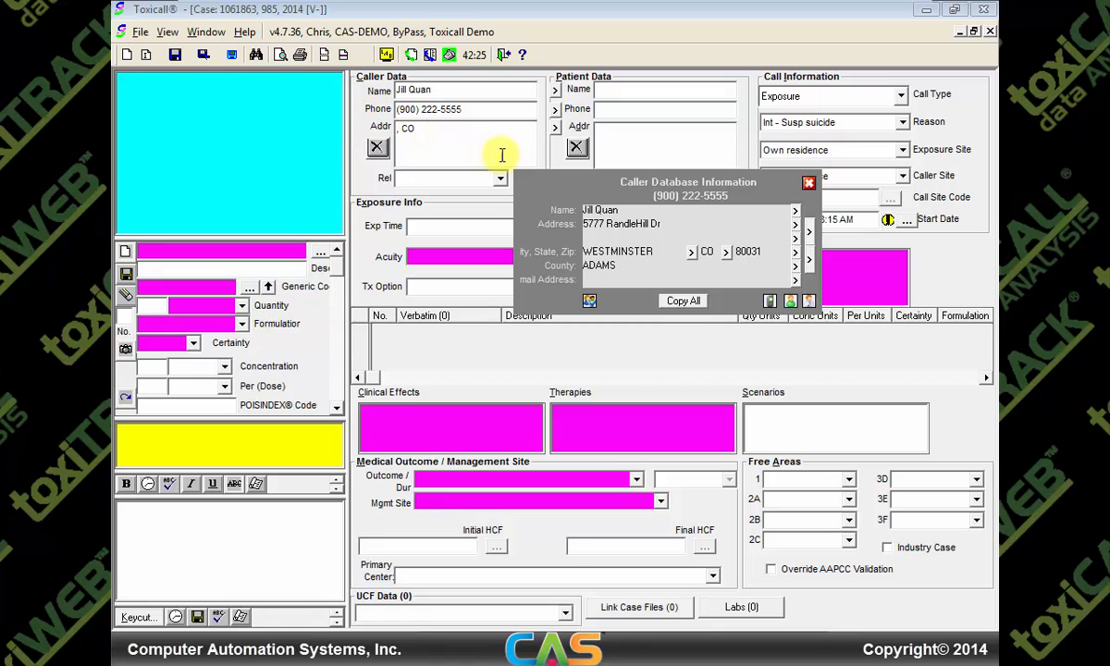
Copy the stored street, city, state, zip and county into the caller's address, then close the popup
click(693, 253)
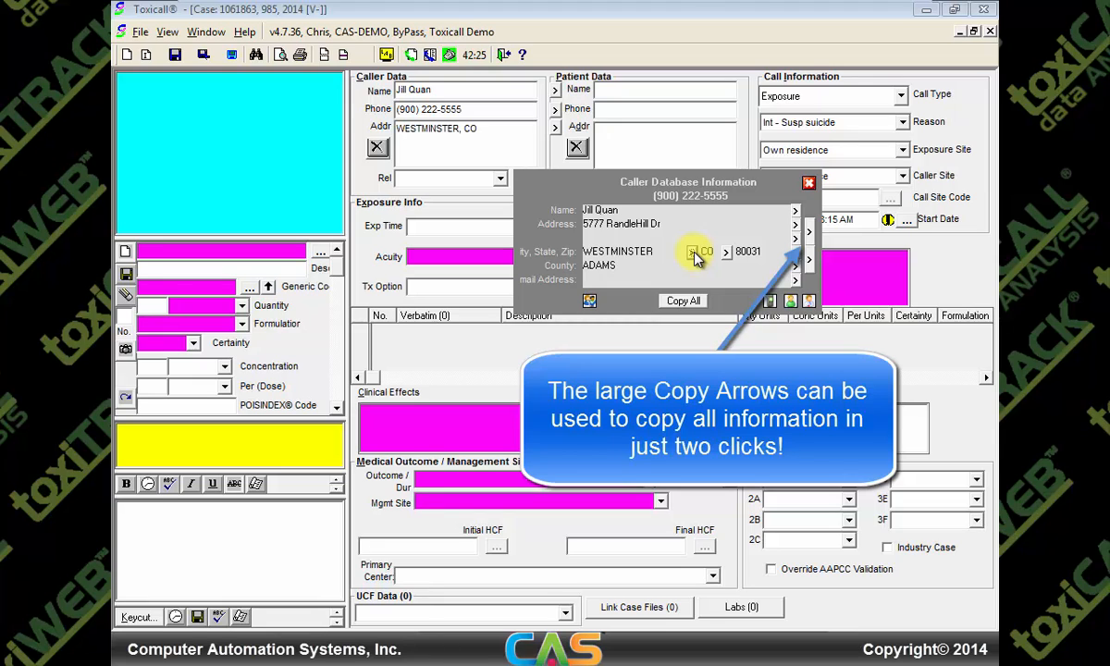
click(807, 232)
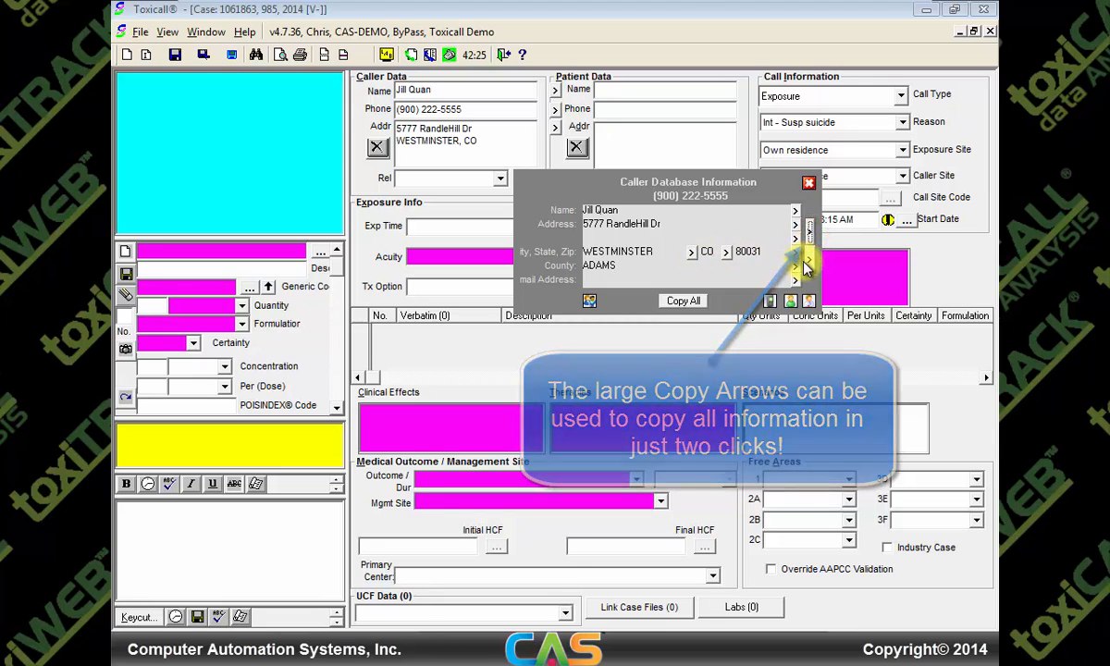
click(805, 266)
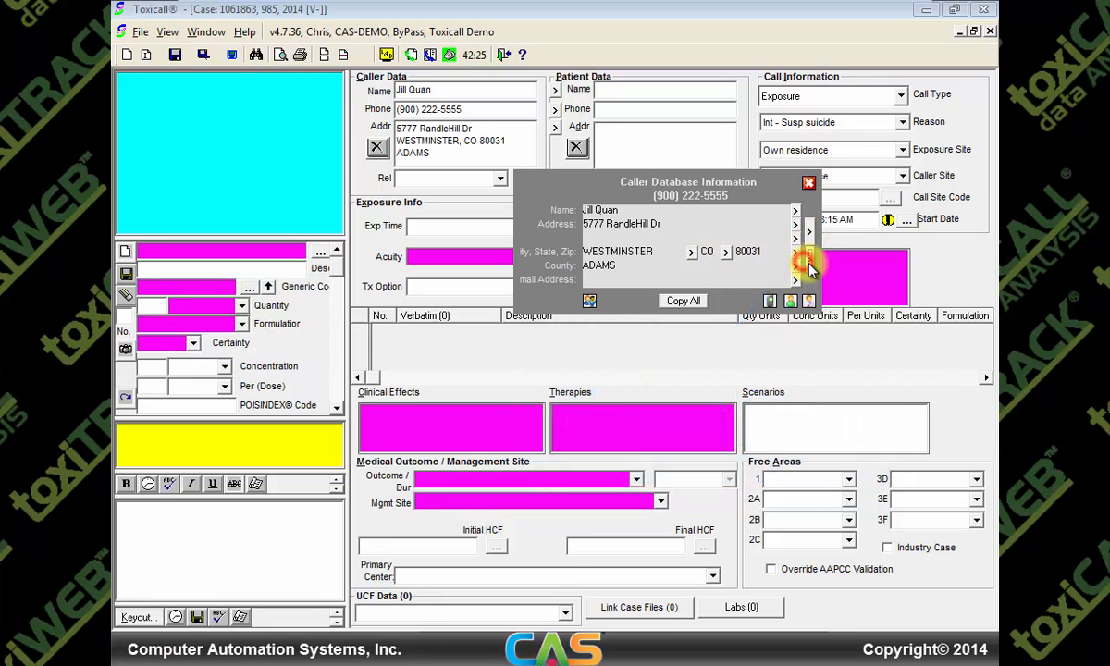
click(808, 182)
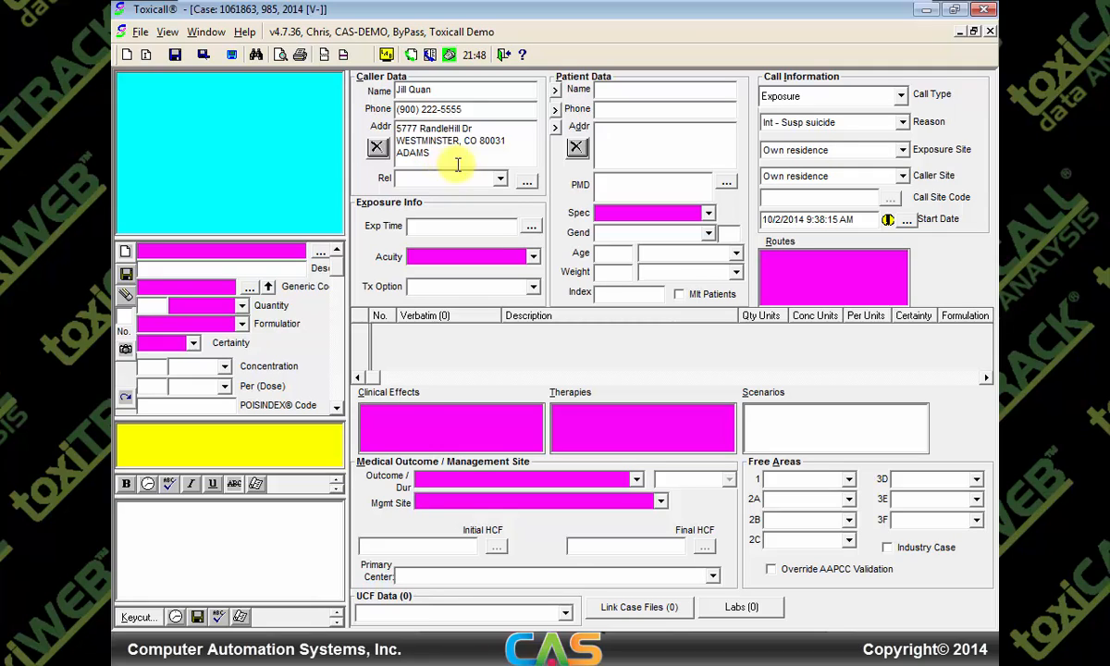
click(528, 183)
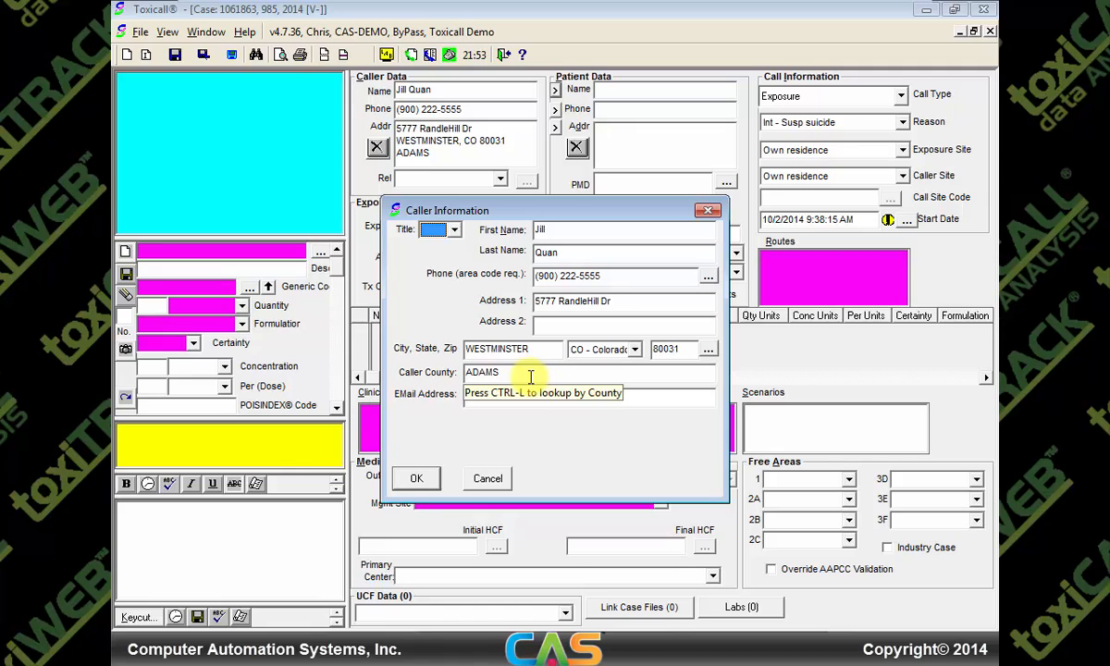
click(487, 480)
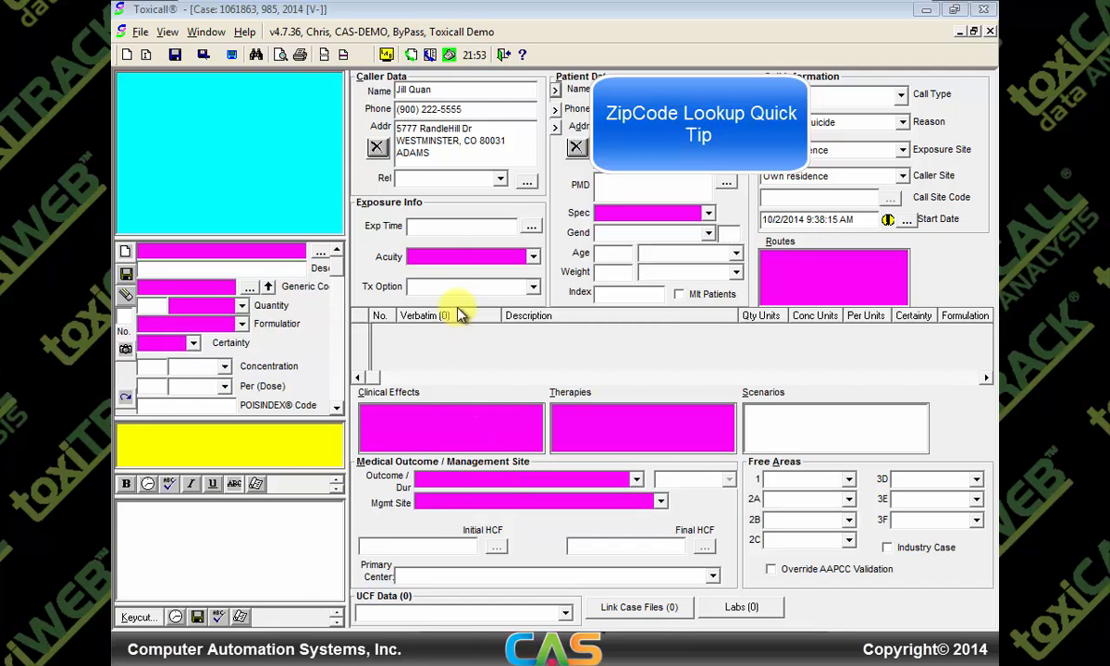
Replace the caller address via zip 80031 lookup (Westminster, CO, Adams county), then enter zip 80016 instead
click(444, 153)
drag(444, 153, 396, 127)
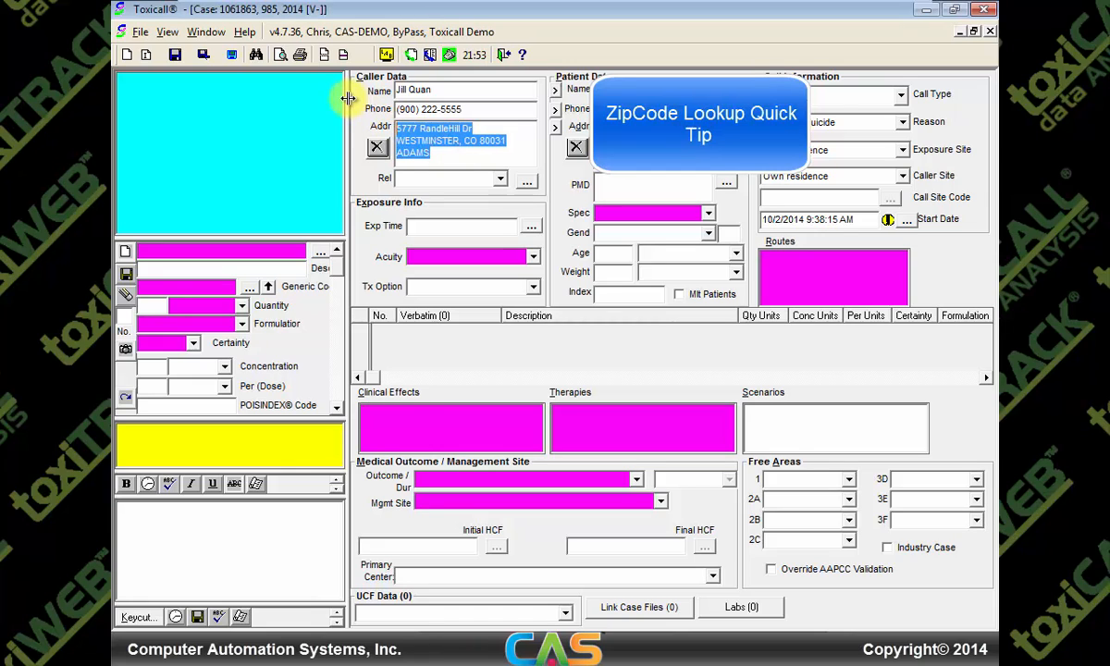
key(ctrl+l)
key(Delete)
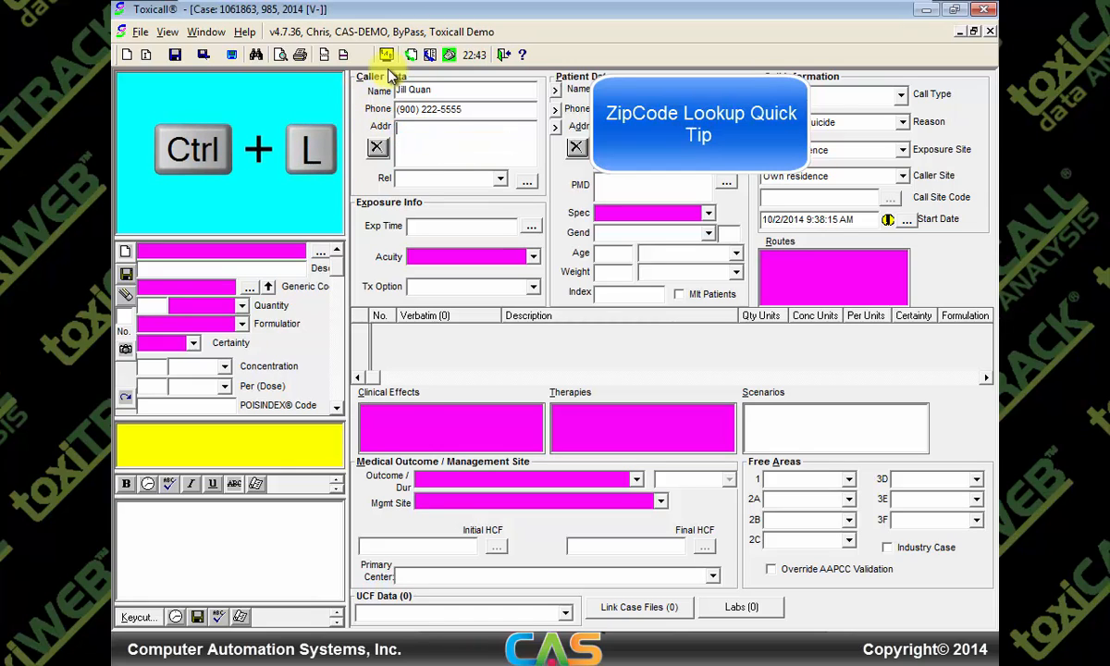
text(80031)
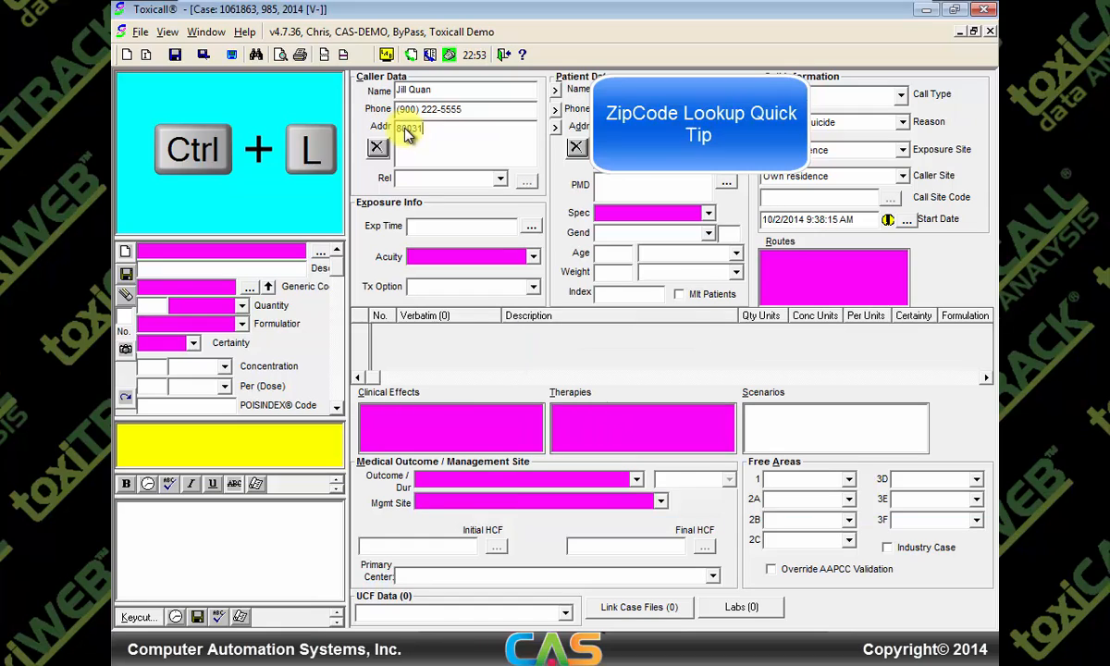
key(ctrl+l)
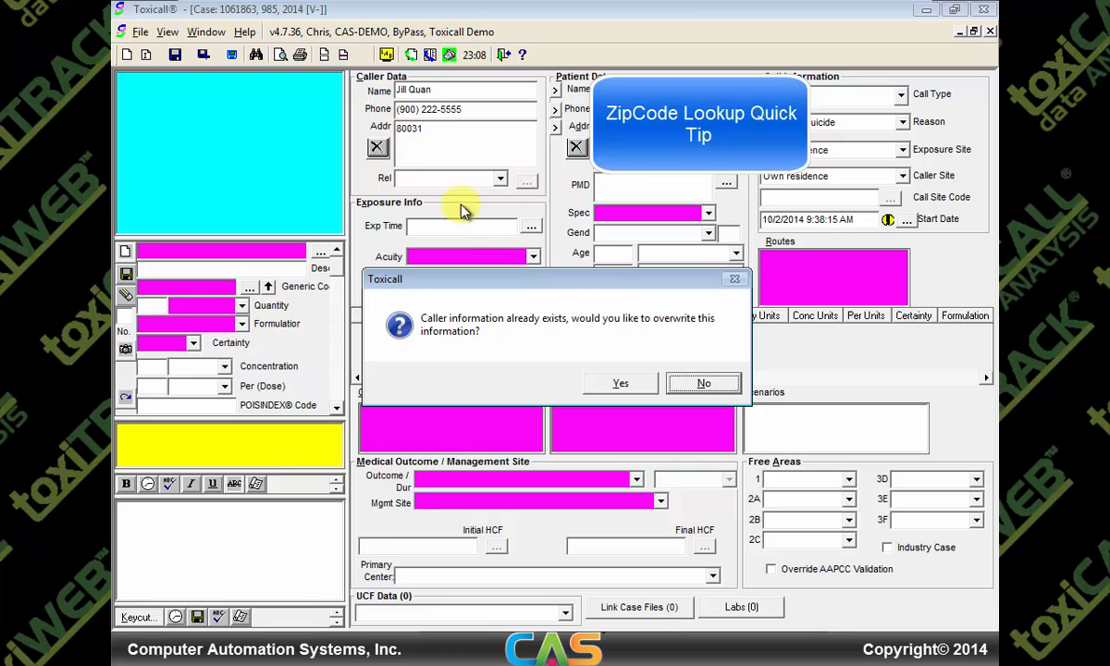
click(596, 387)
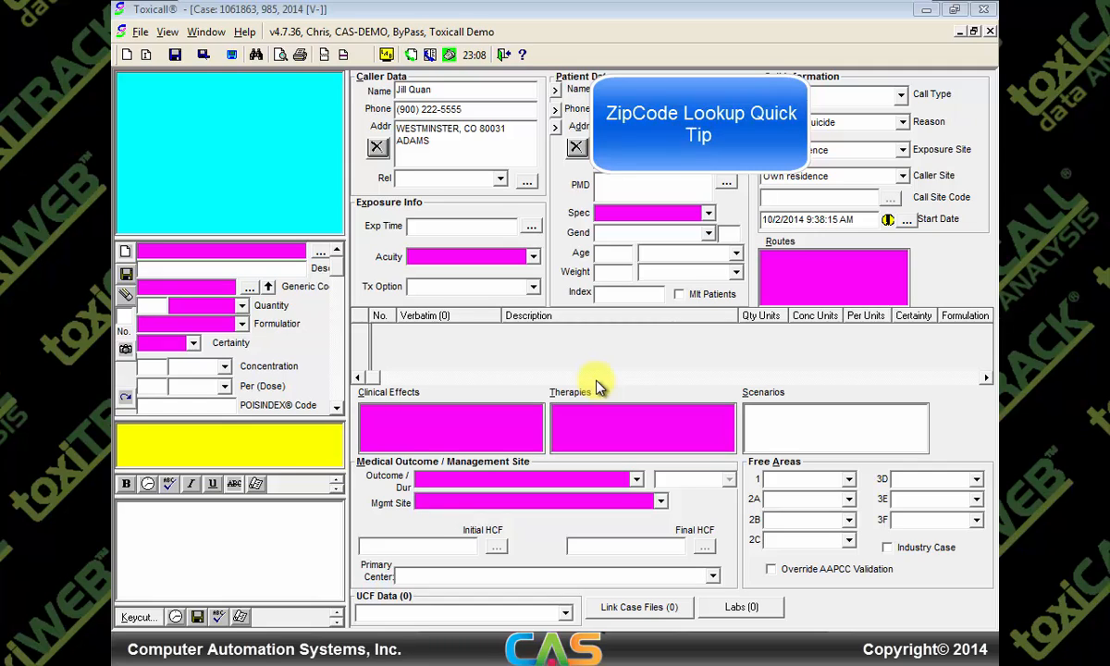
drag(398, 128, 446, 141)
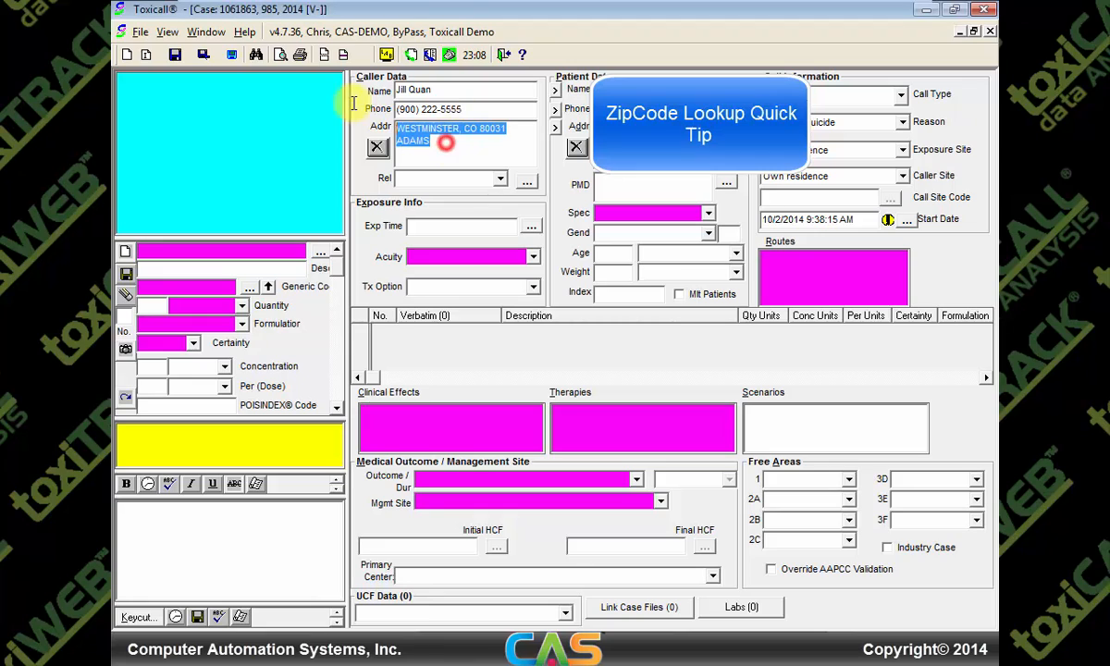
text(80016)
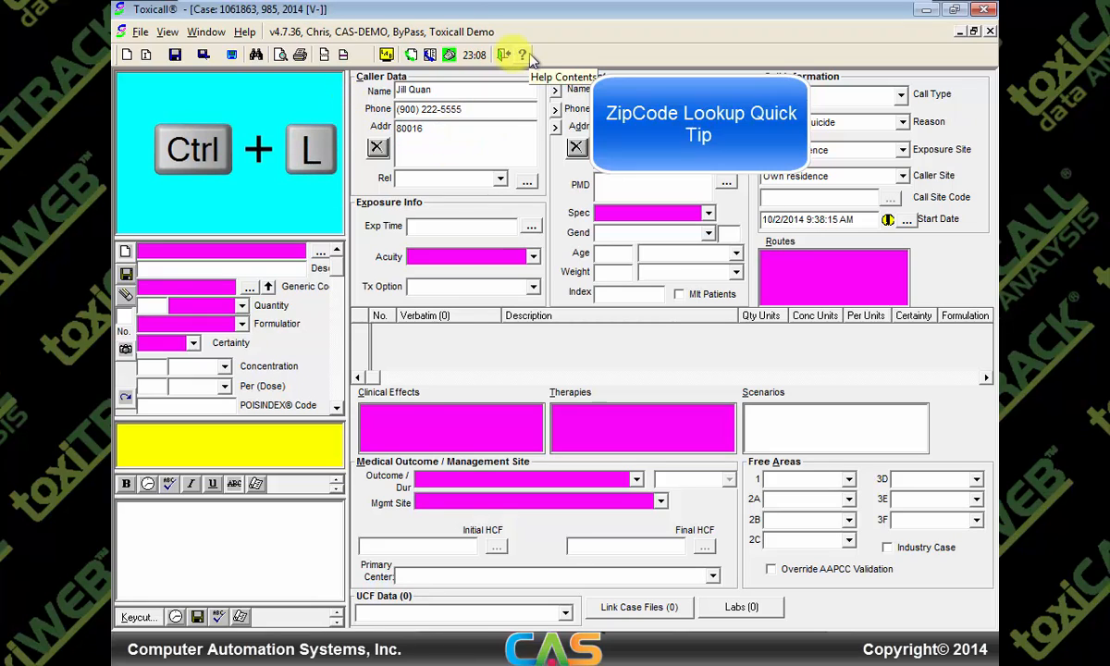
Look up zip 80016 and apply its AURORA match to the caller address, confirming the overwrite
key(ctrl+l)
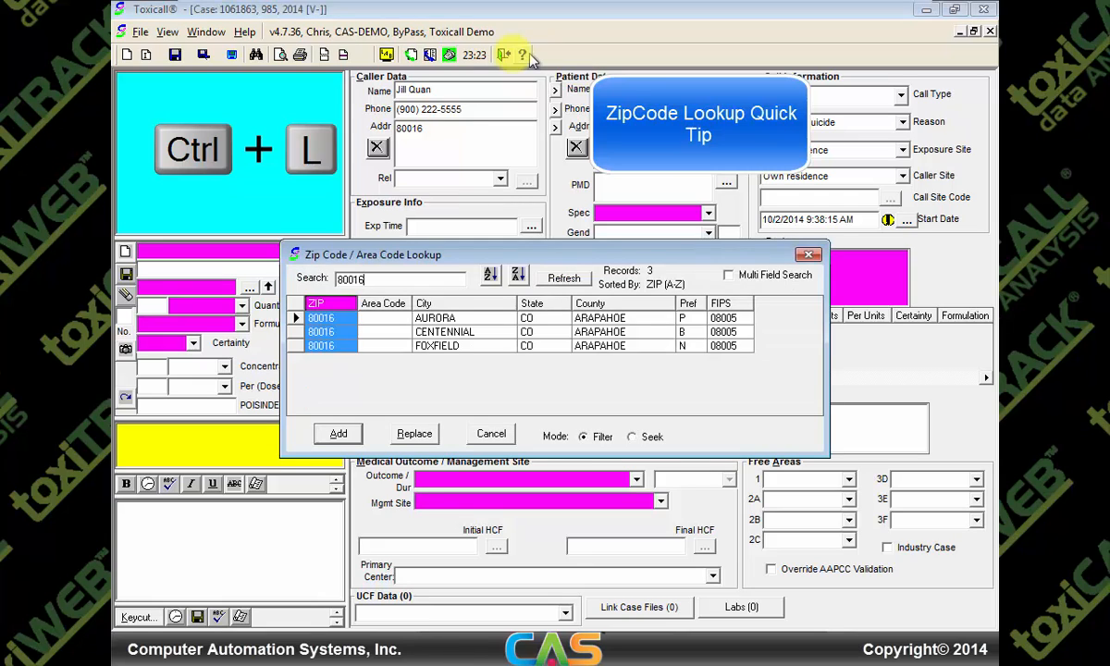
double_click(460, 319)
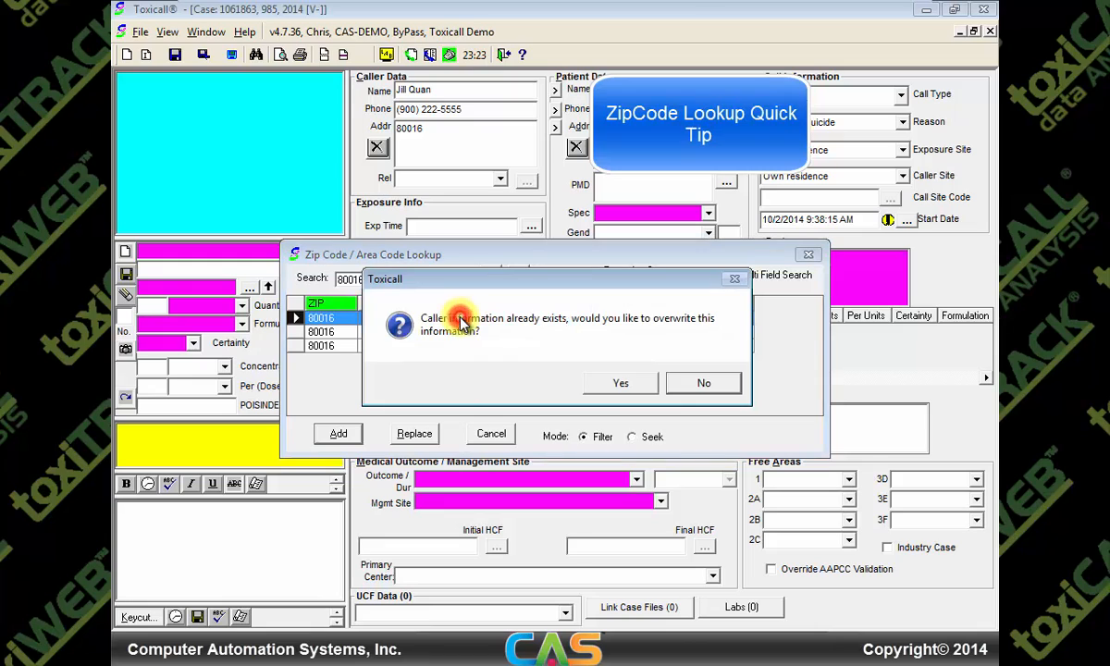
click(618, 384)
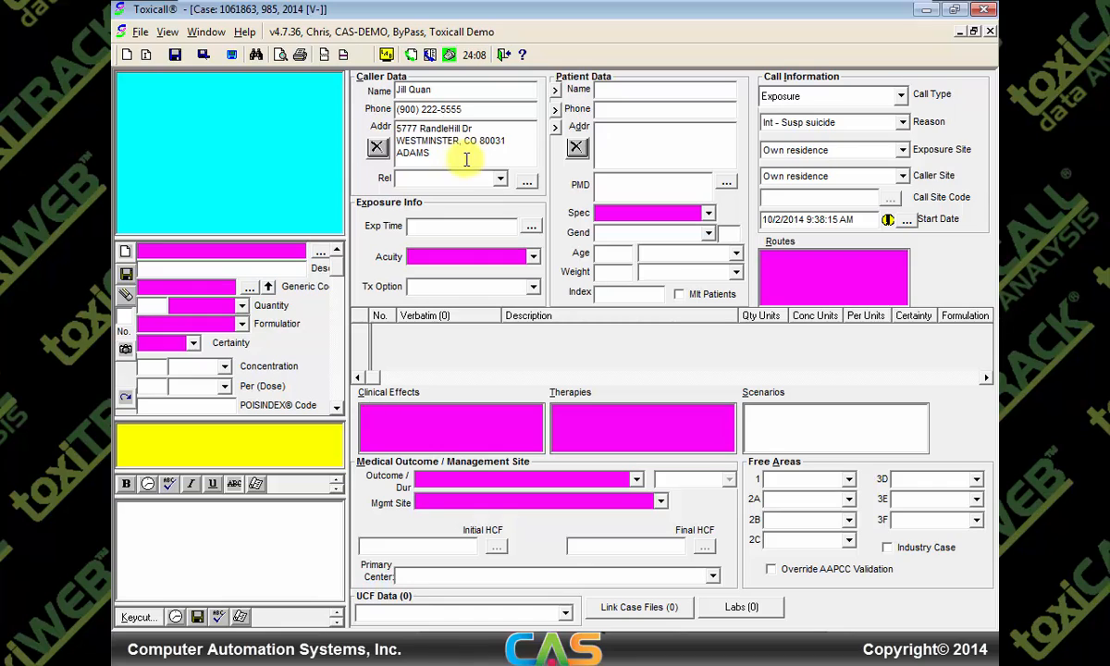
click(498, 179)
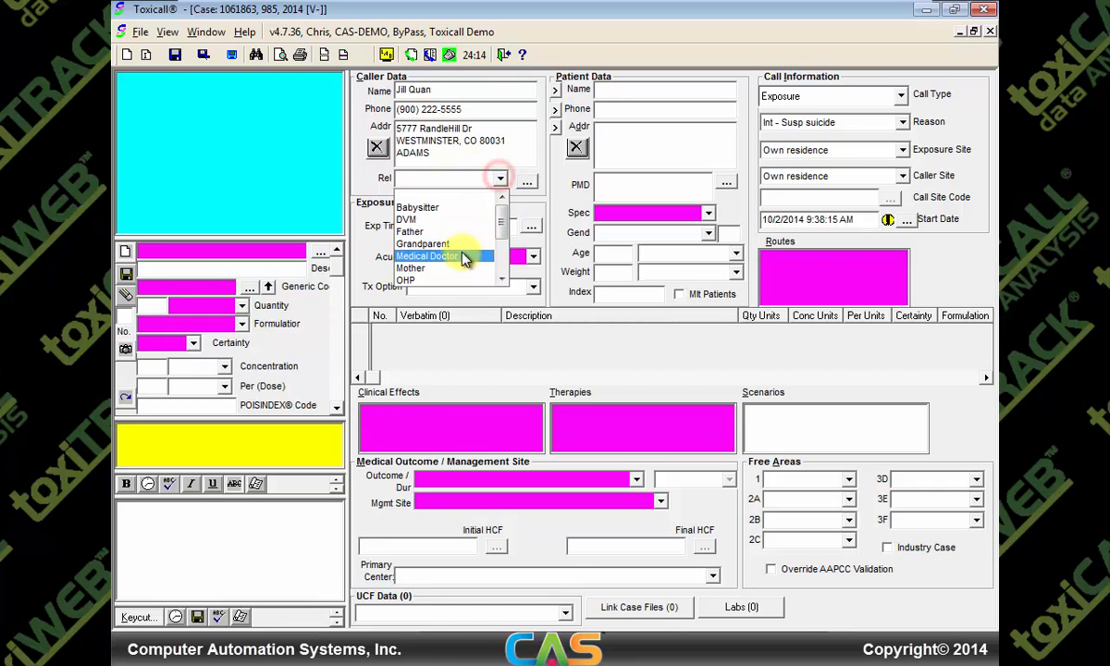
Choose Other as the caller relationship, then copy the name, phone and address across to the patient fields
scroll(496, 235, down, 1)
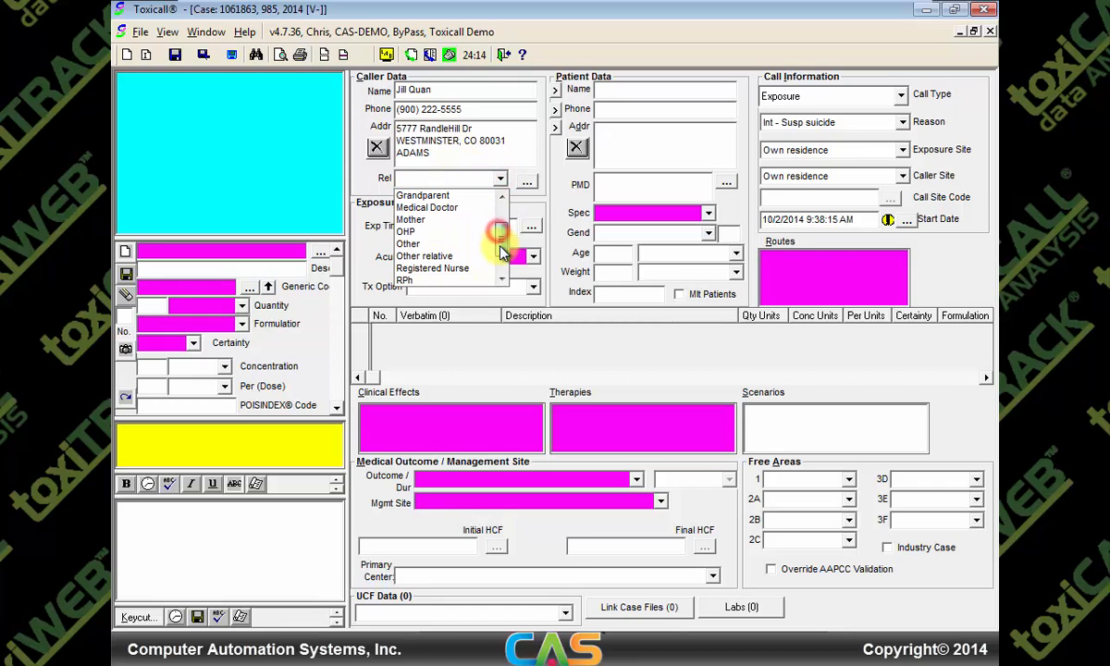
click(443, 240)
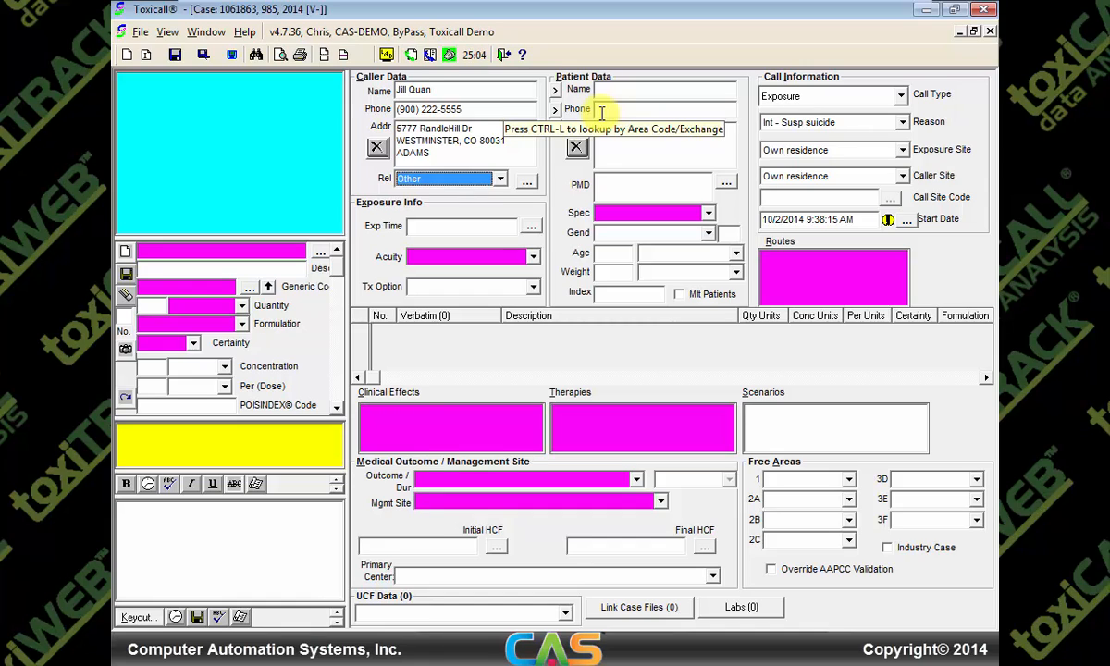
click(555, 90)
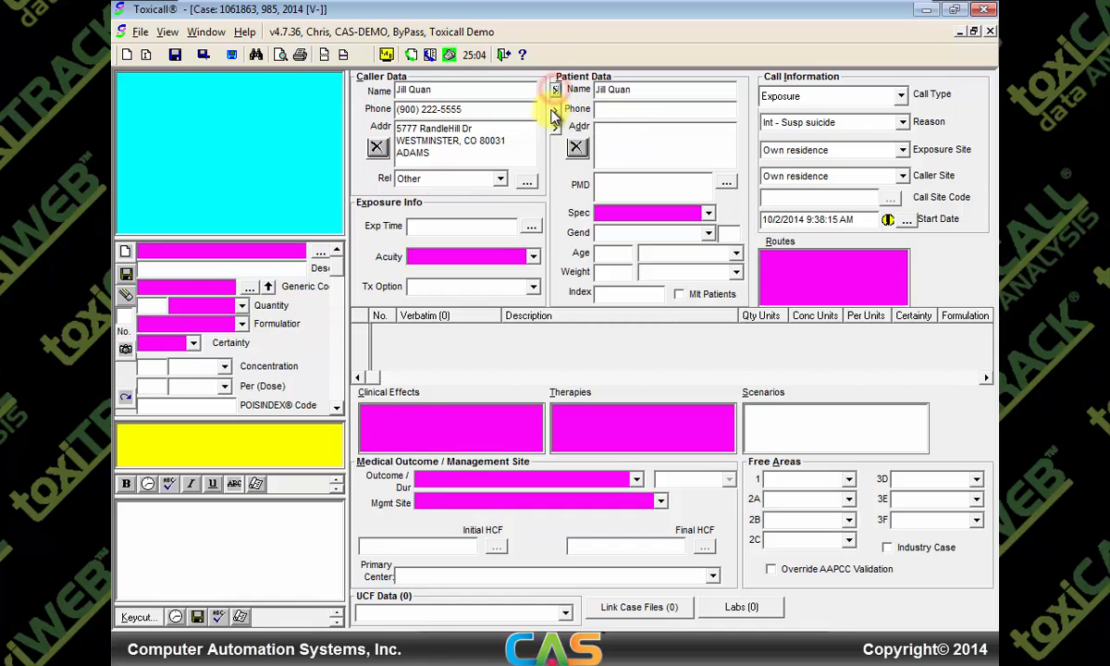
click(555, 110)
click(555, 127)
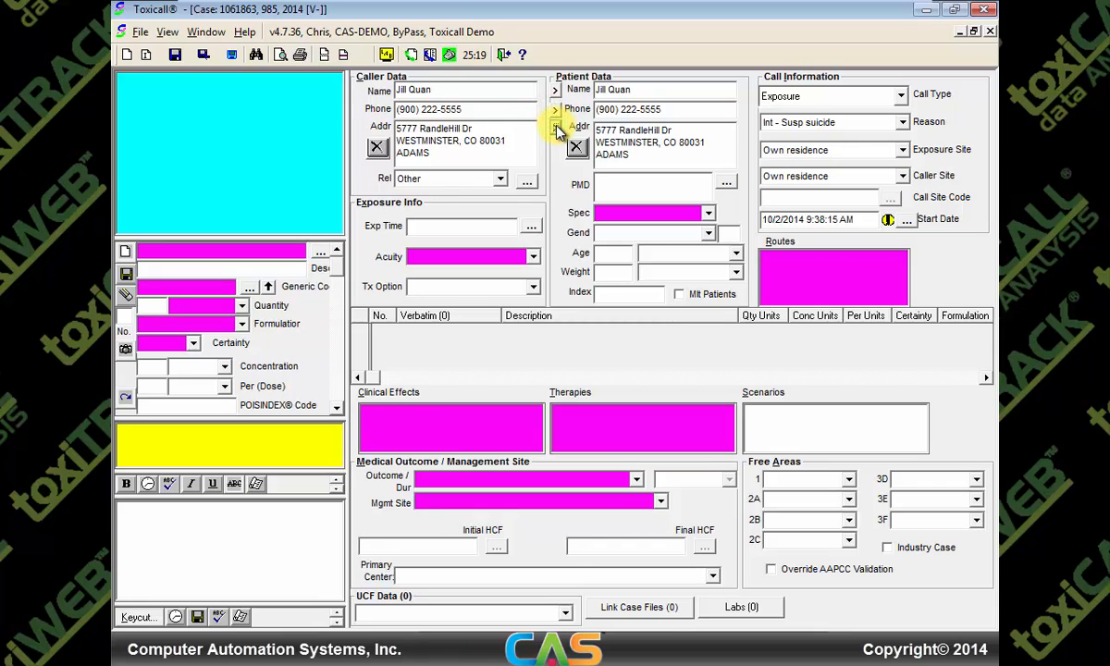
click(661, 88)
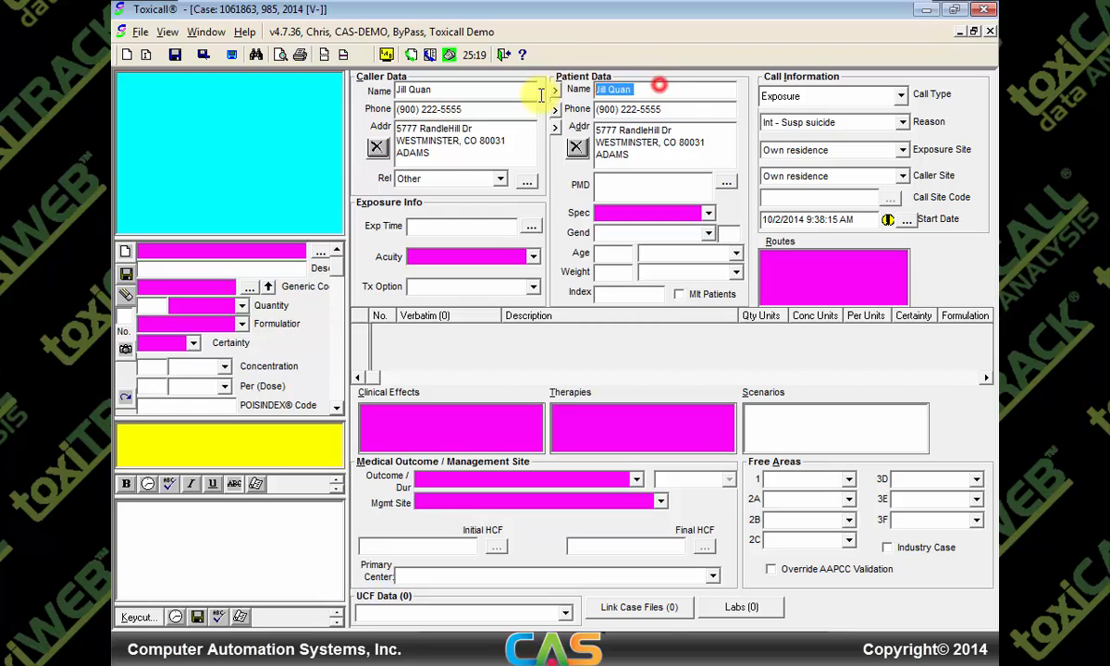
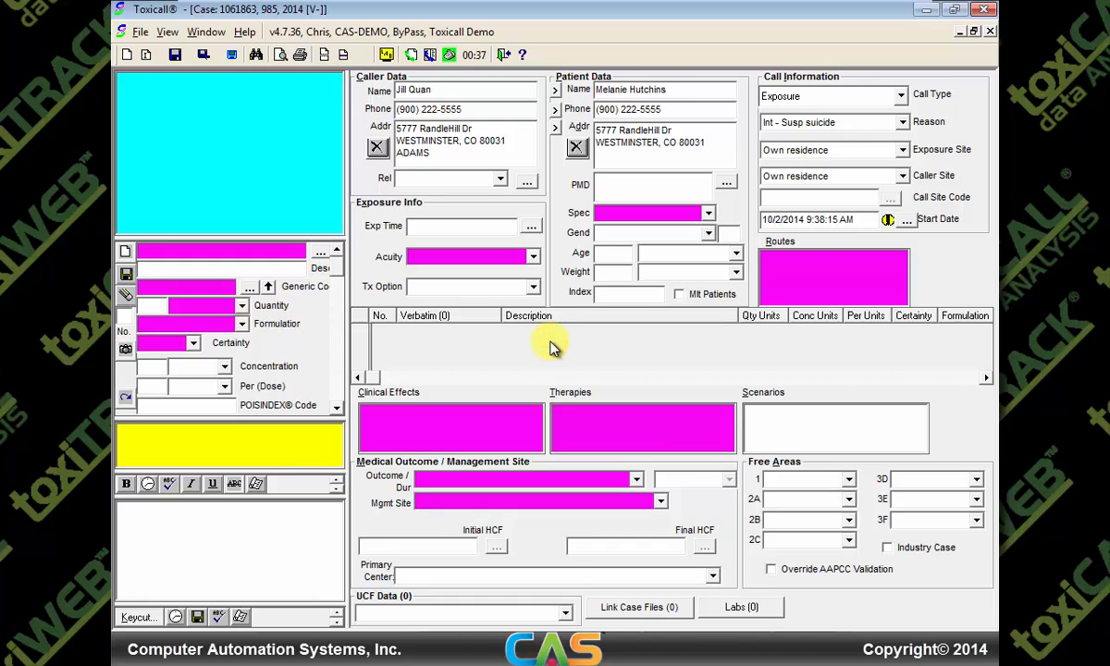
Enter the nail polish remover verbatim and pick Nail Polish Remover (Equate) 6oz from the lookup
click(161, 250)
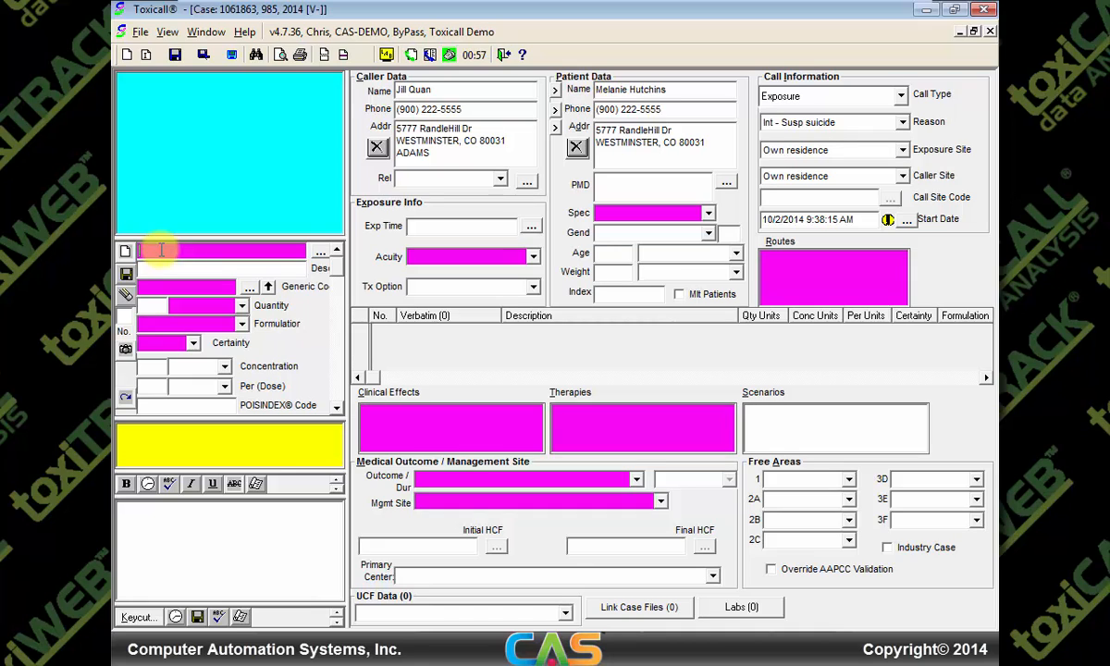
text(In)
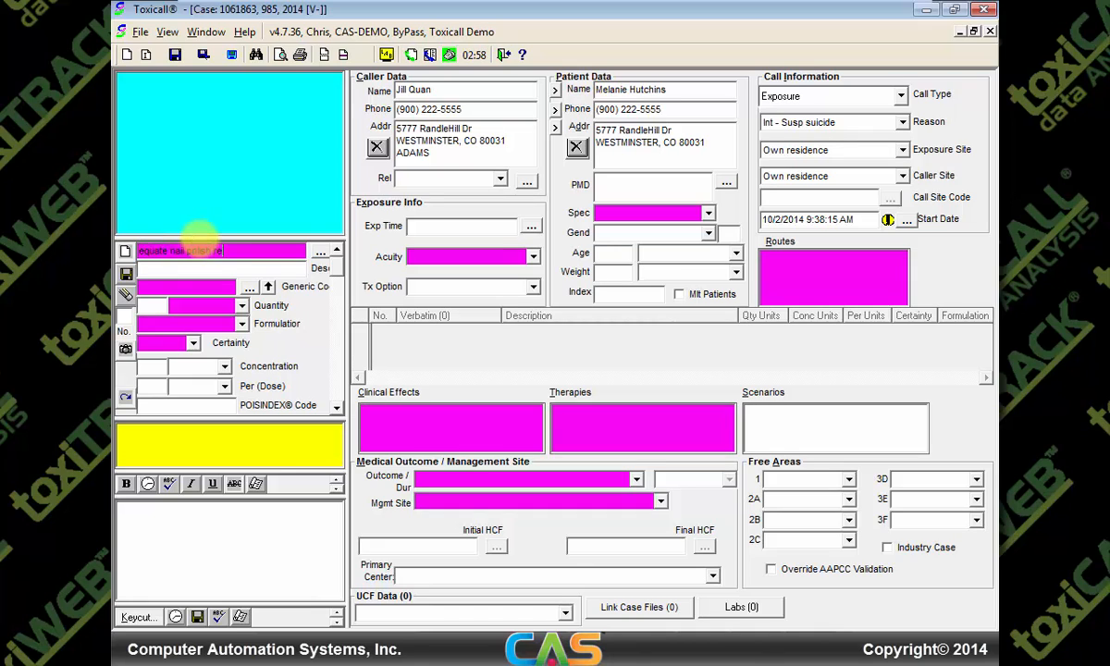
text(mover)
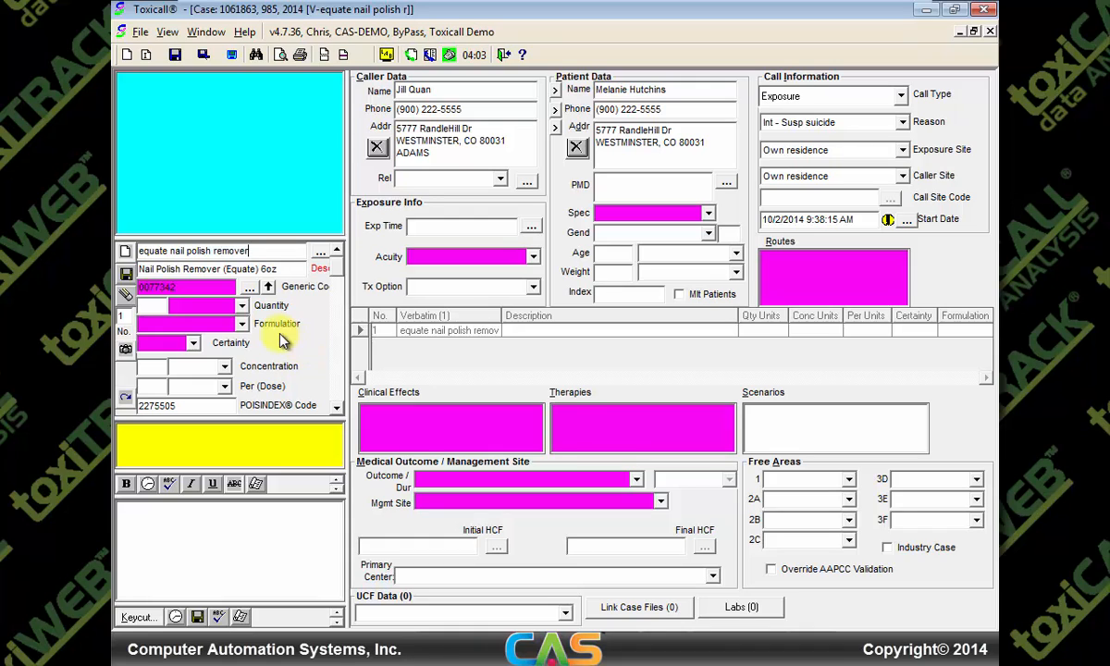
Set the nail polish remover quantity to 6 ounces using the 6ou shorthand
click(235, 307)
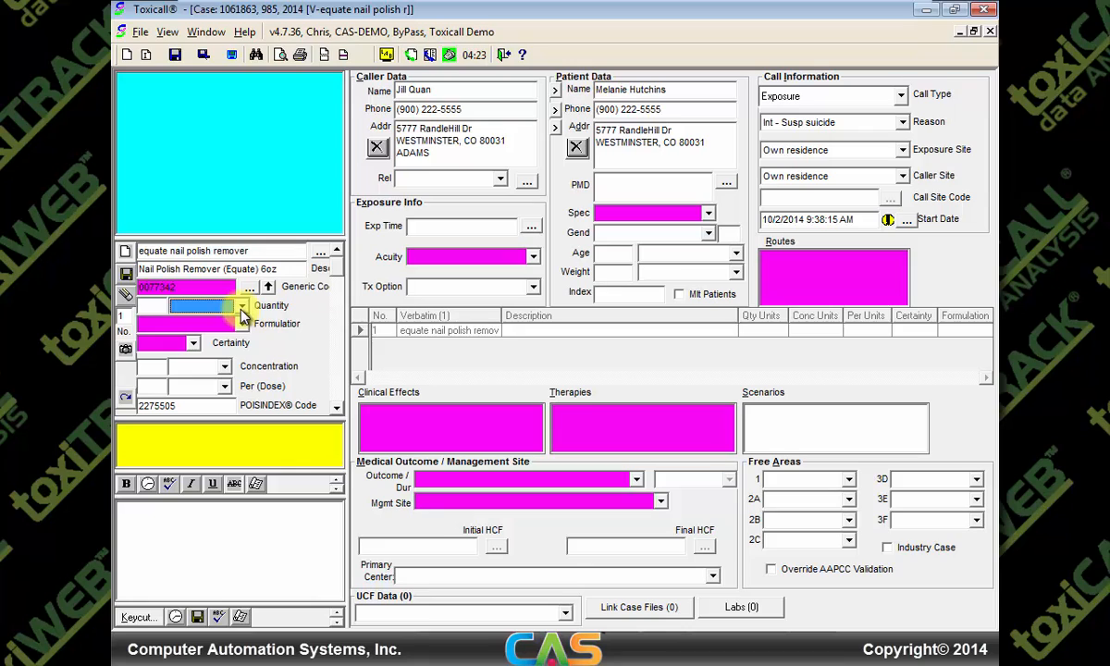
click(240, 309)
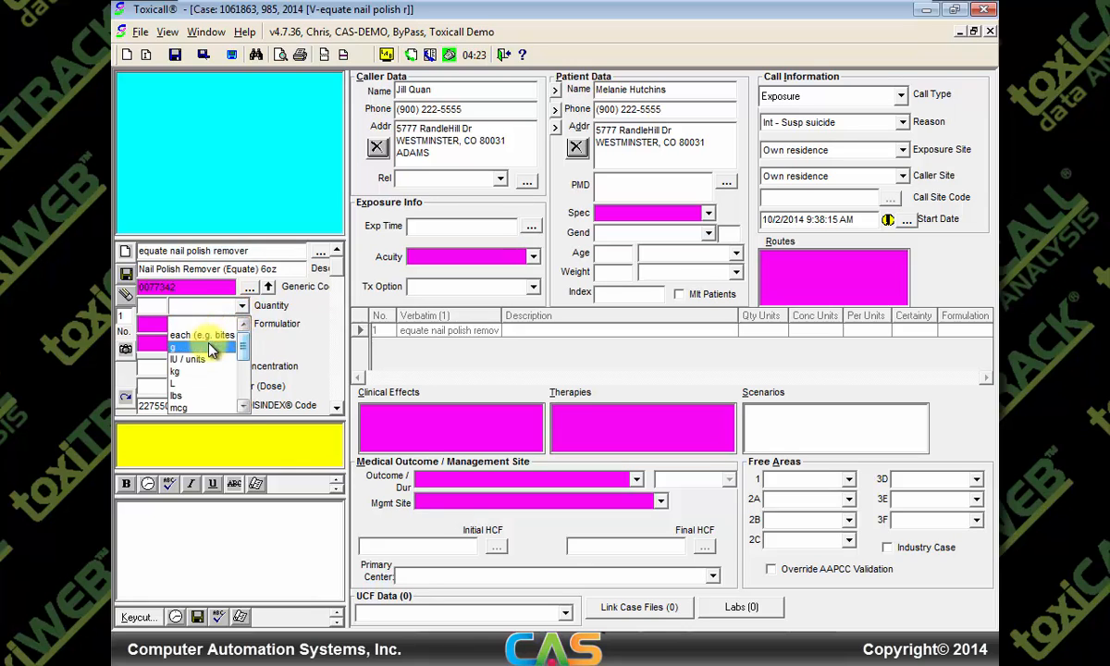
scroll(248, 352, down, 1)
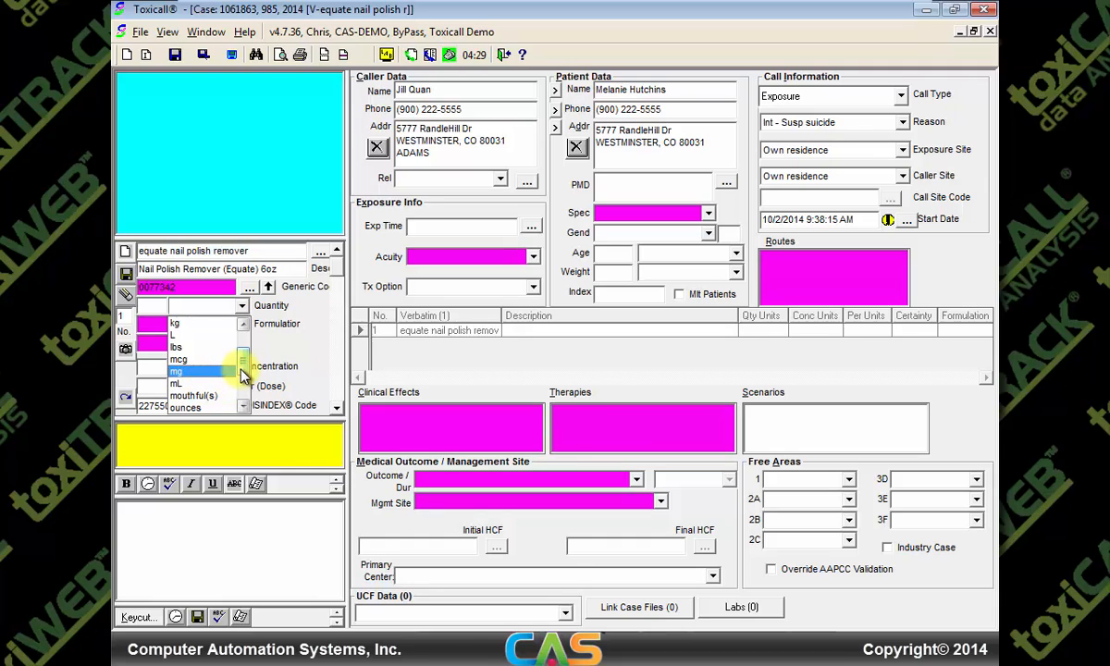
drag(242, 370, 242, 392)
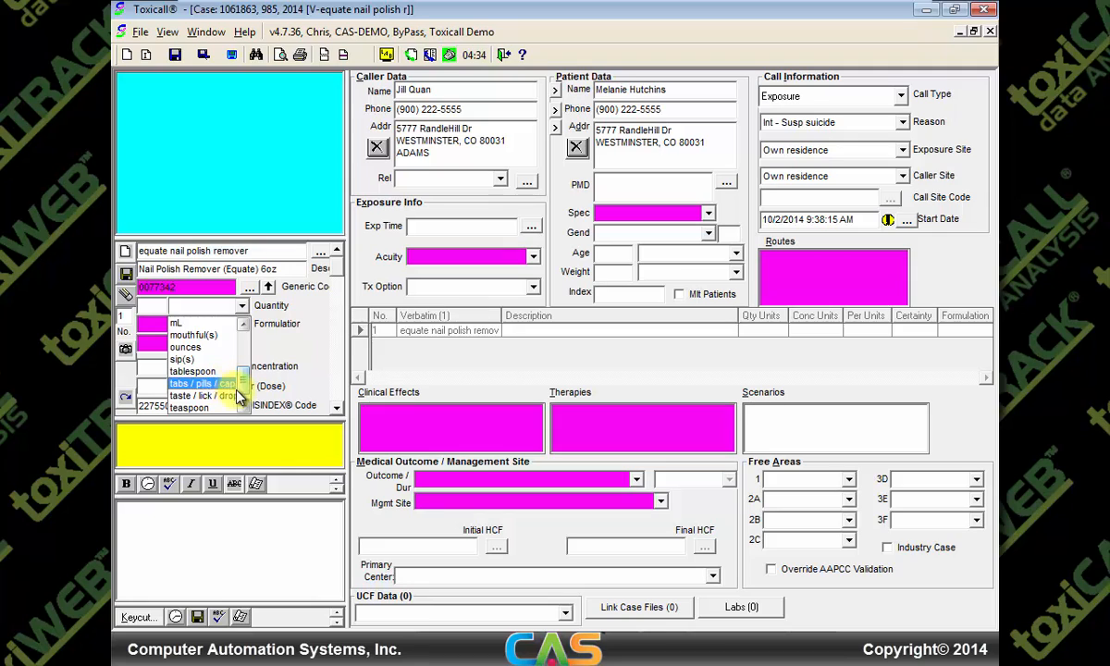
click(242, 395)
drag(241, 393, 242, 398)
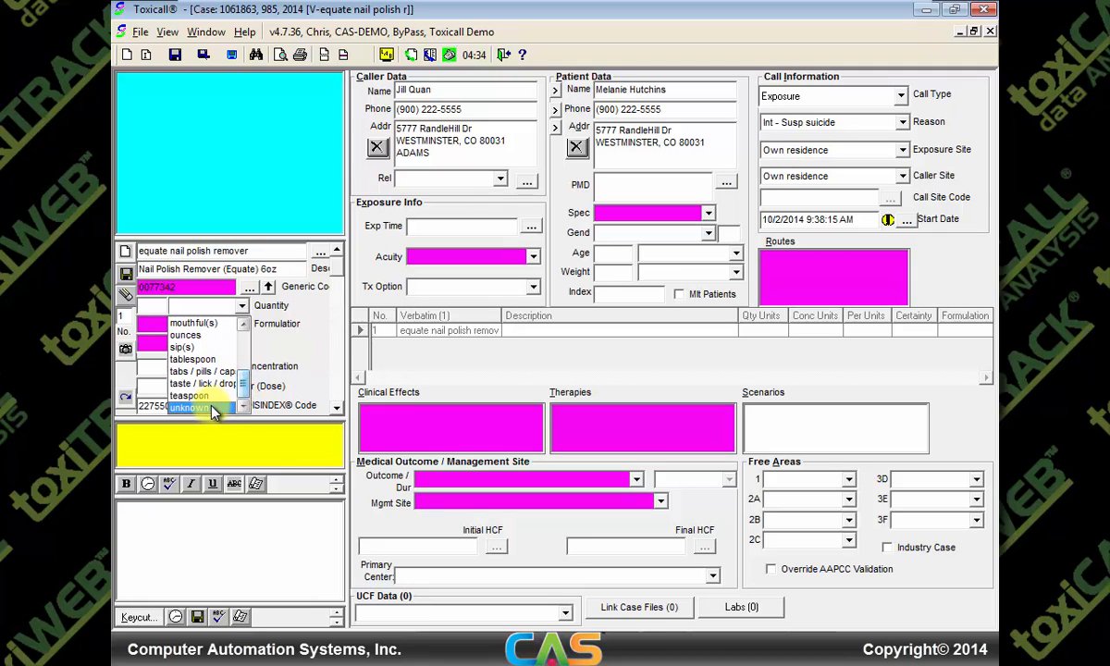
click(148, 305)
click(148, 305)
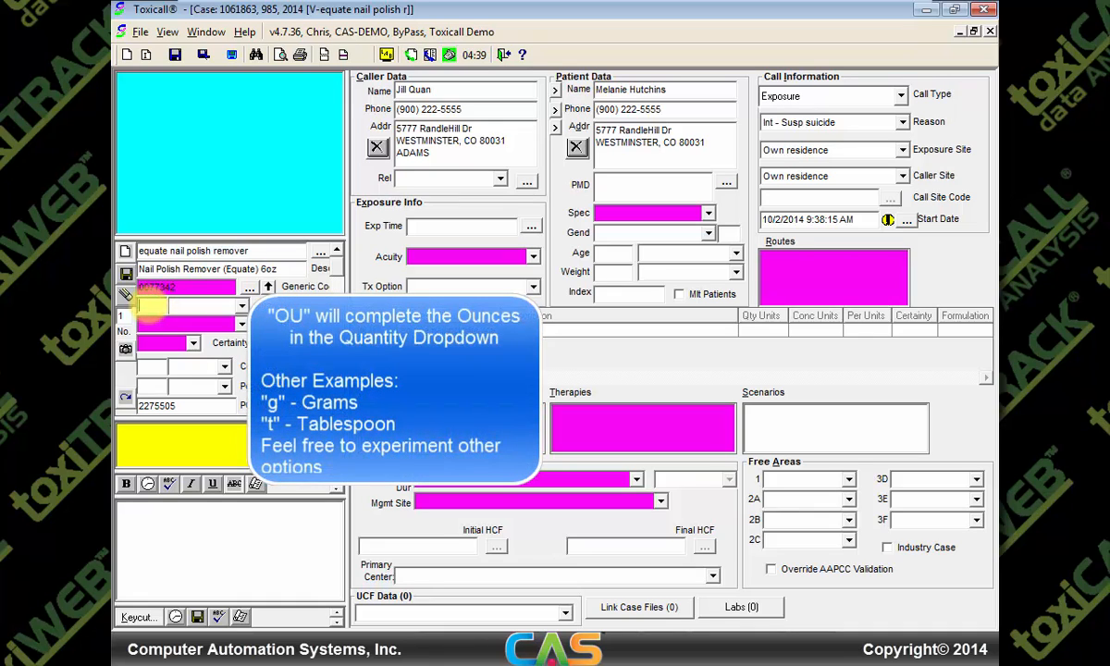
text(6ou)
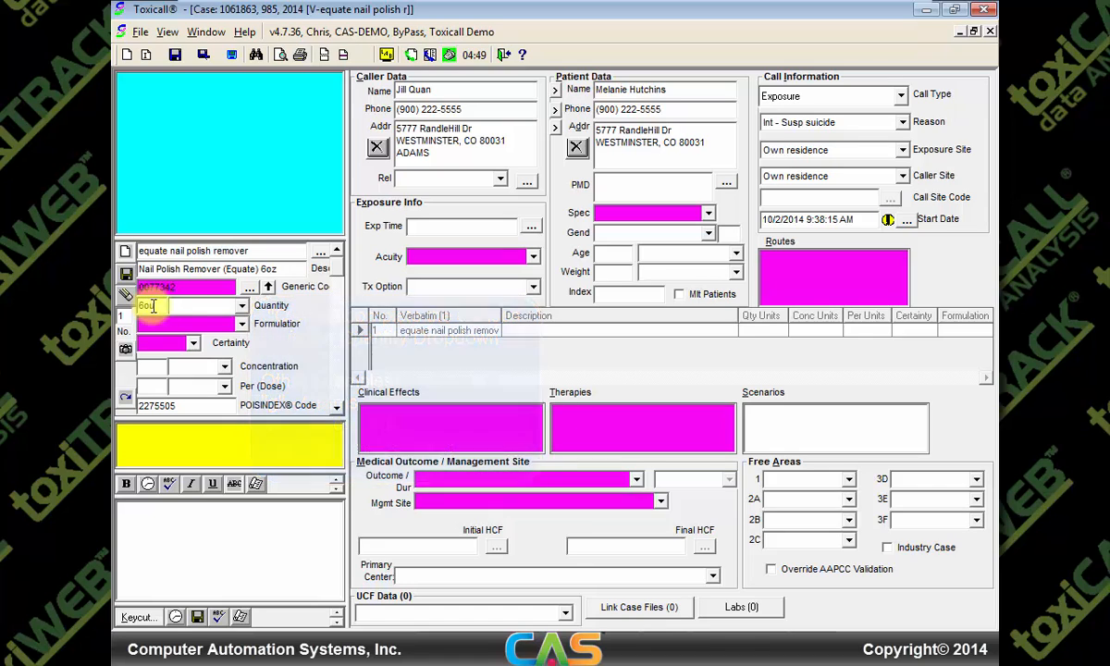
key(Tab)
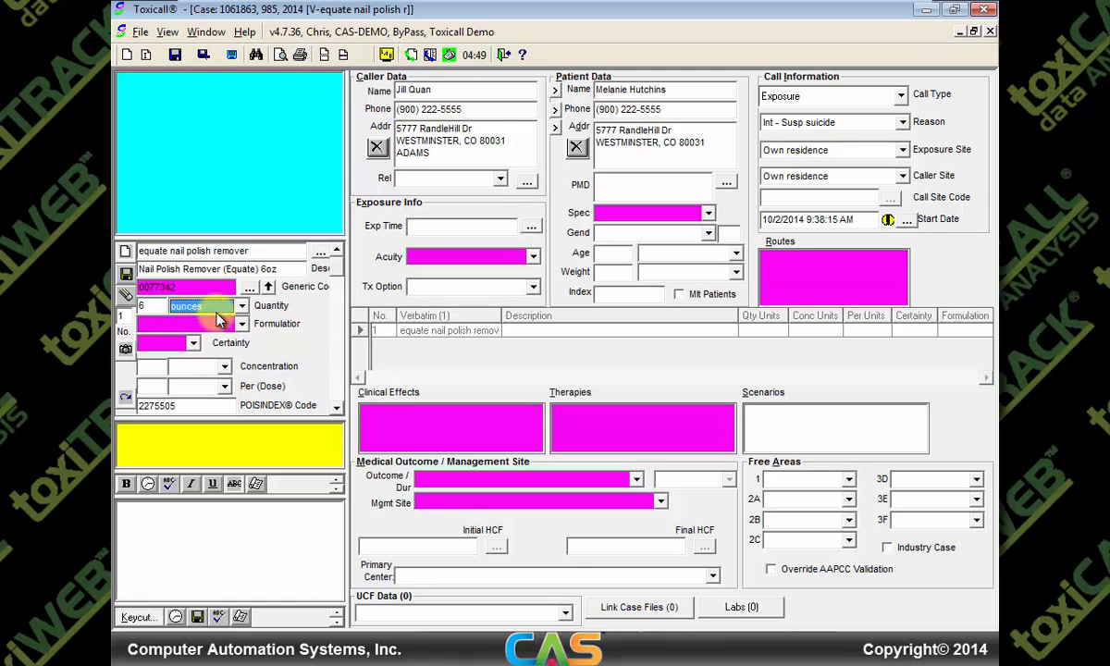
Choose Liquid formulation and exact certainty, then save the substance
click(241, 322)
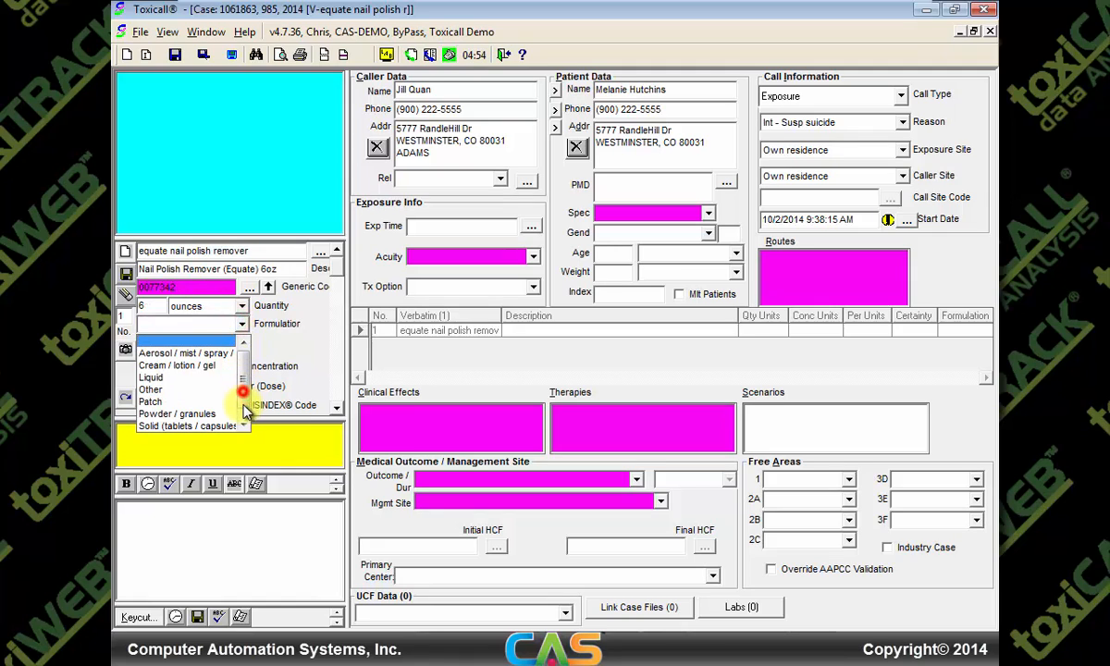
click(169, 376)
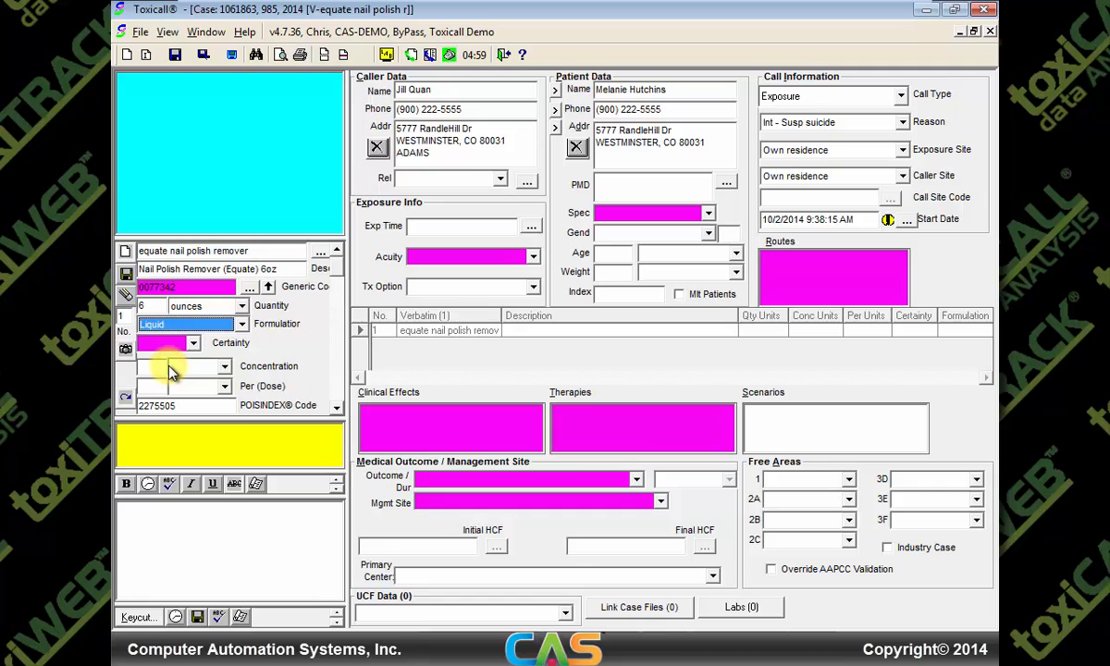
click(193, 344)
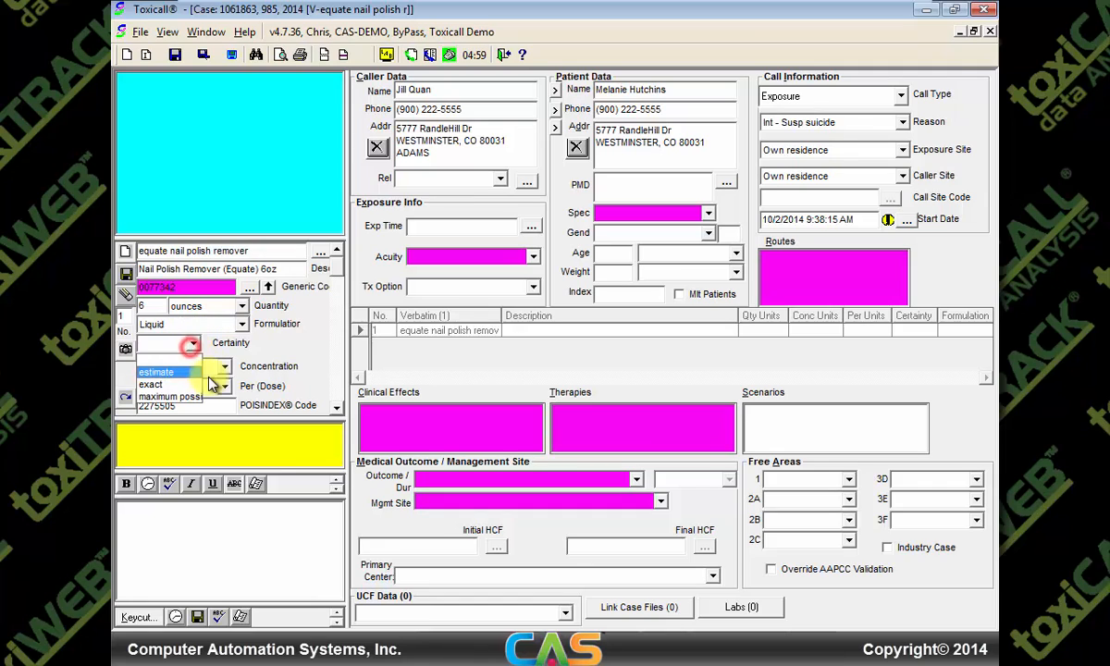
click(155, 359)
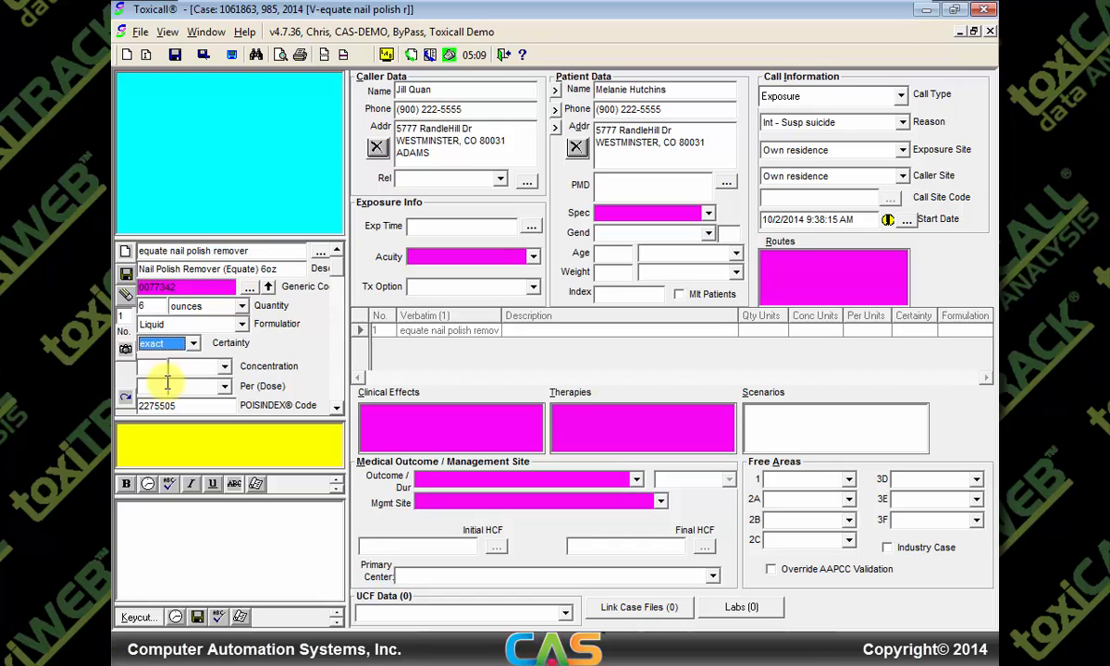
click(123, 275)
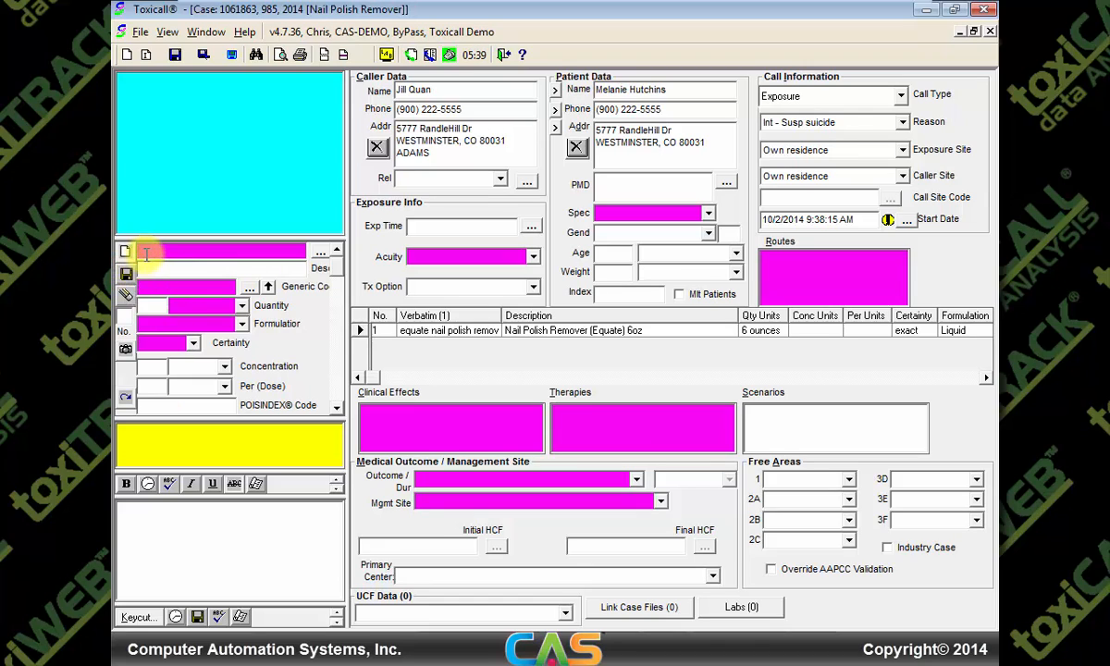
Enter Percocet as a substance, then start a new substance and look up Roxicet
click(145, 251)
text(Percocet)
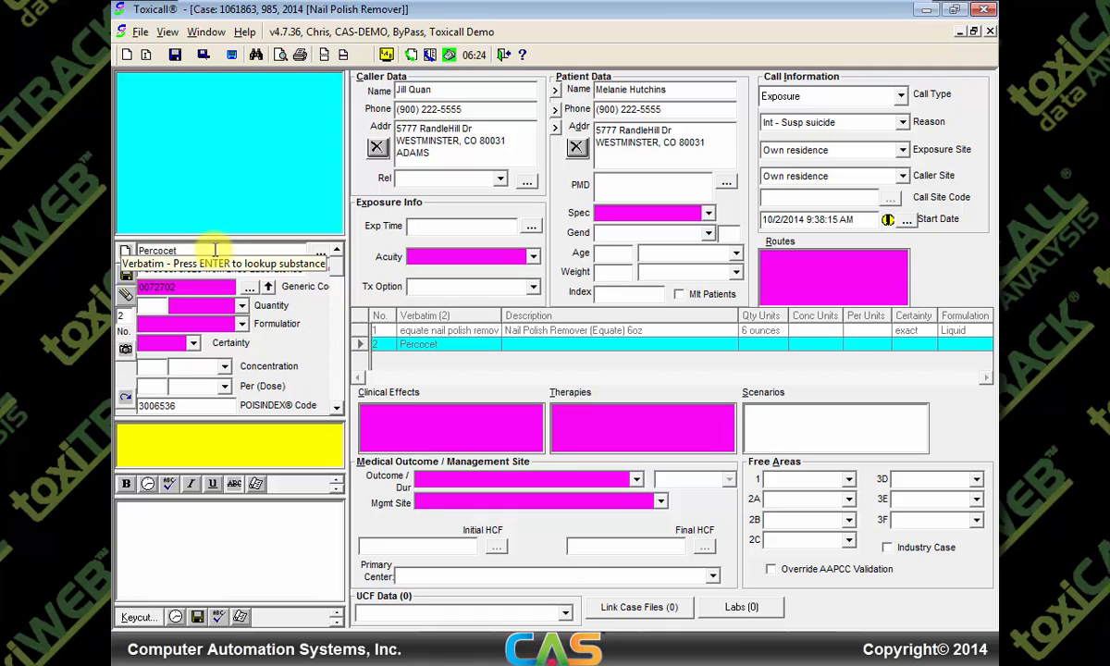
click(125, 250)
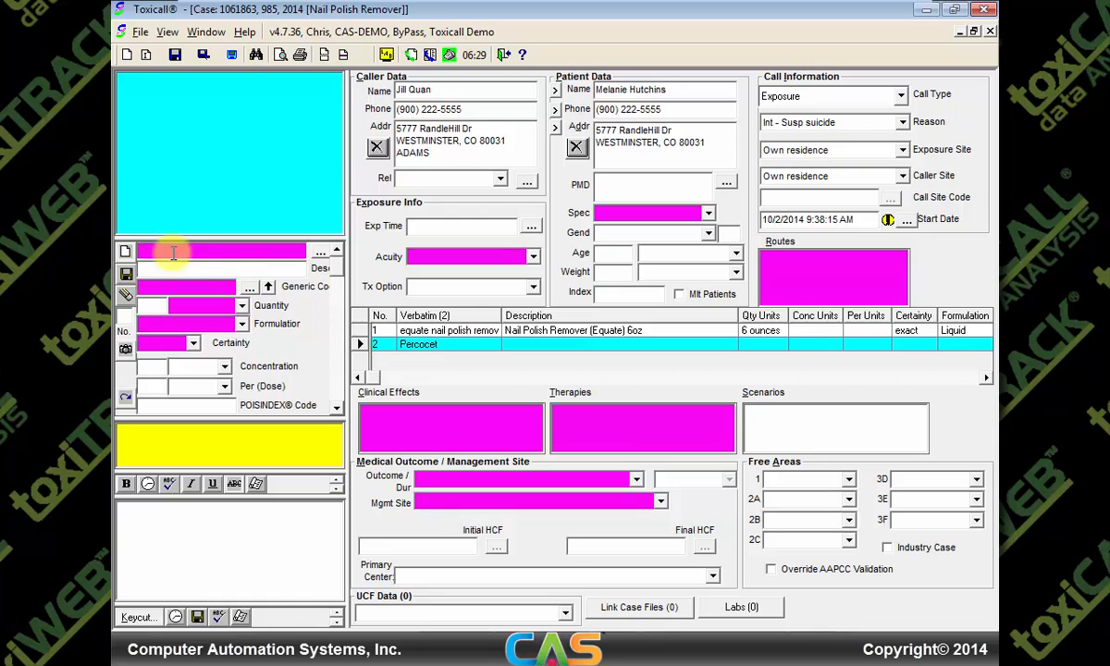
text(Roxicet)
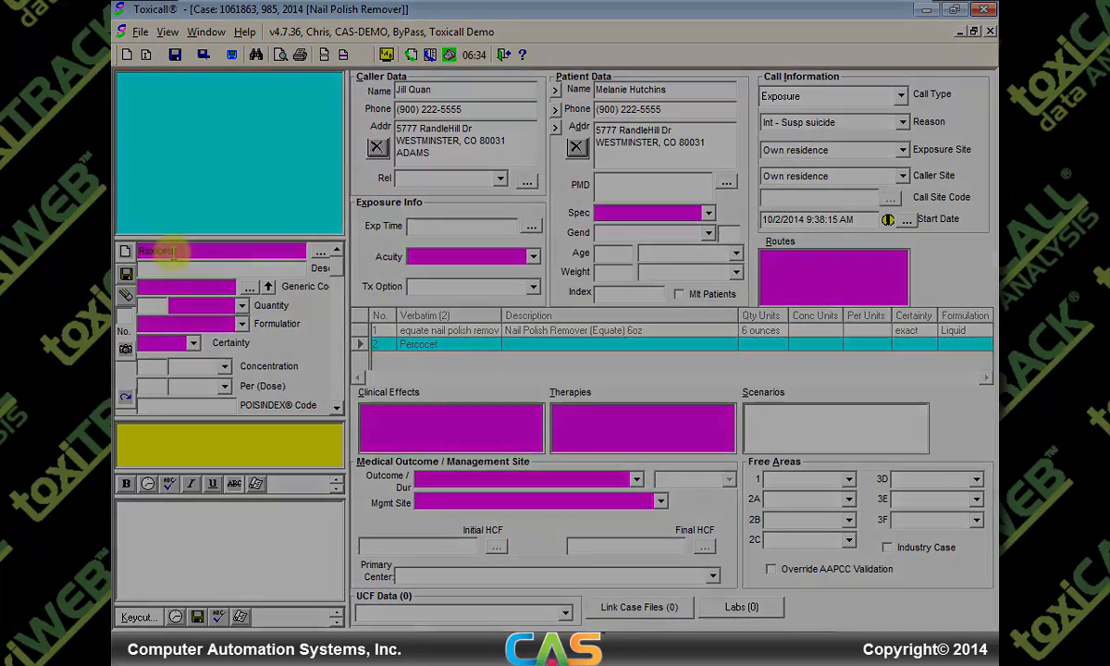
key(Return)
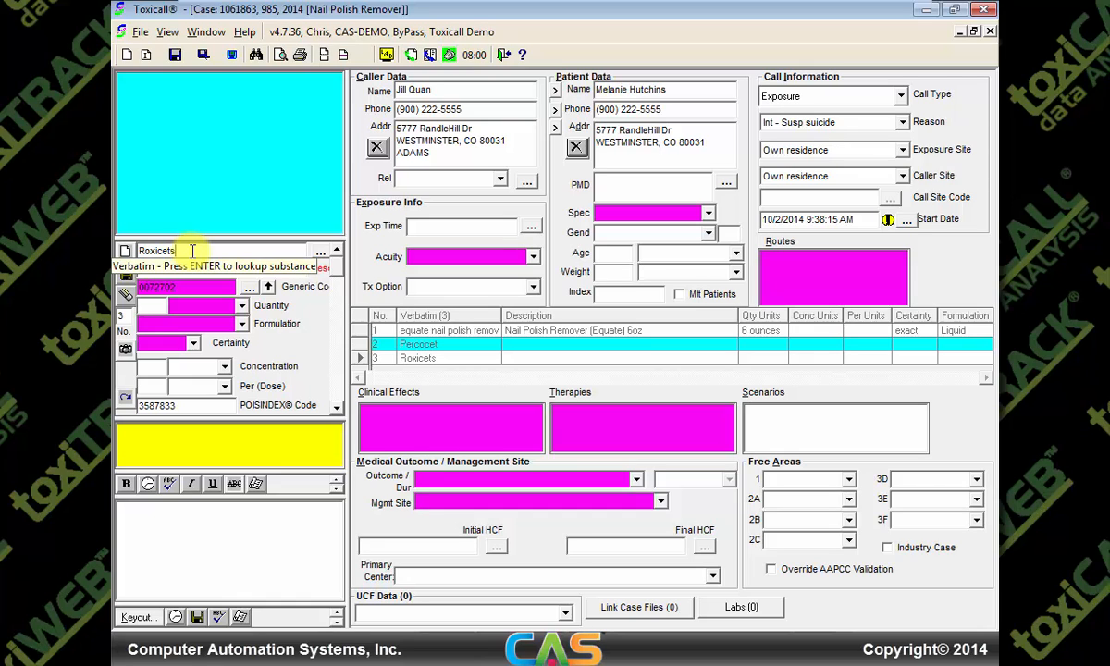
Save Roxicets with unknown quantity, Solid (tablets / capsules) formulation and estimate certainty
click(241, 305)
drag(243, 343, 246, 398)
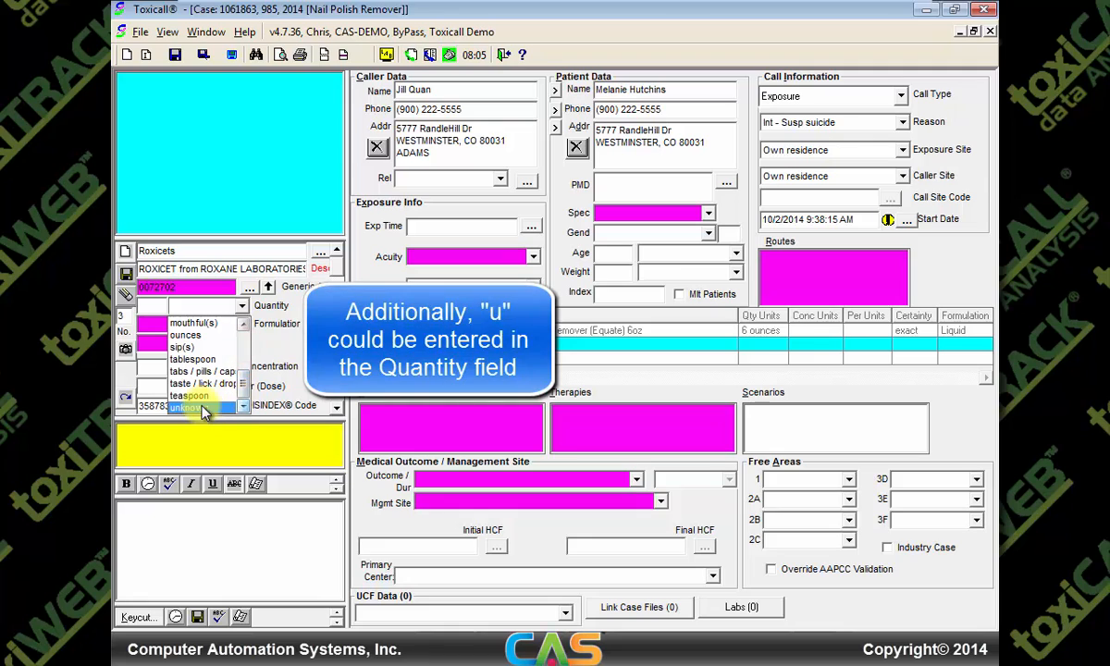
click(189, 381)
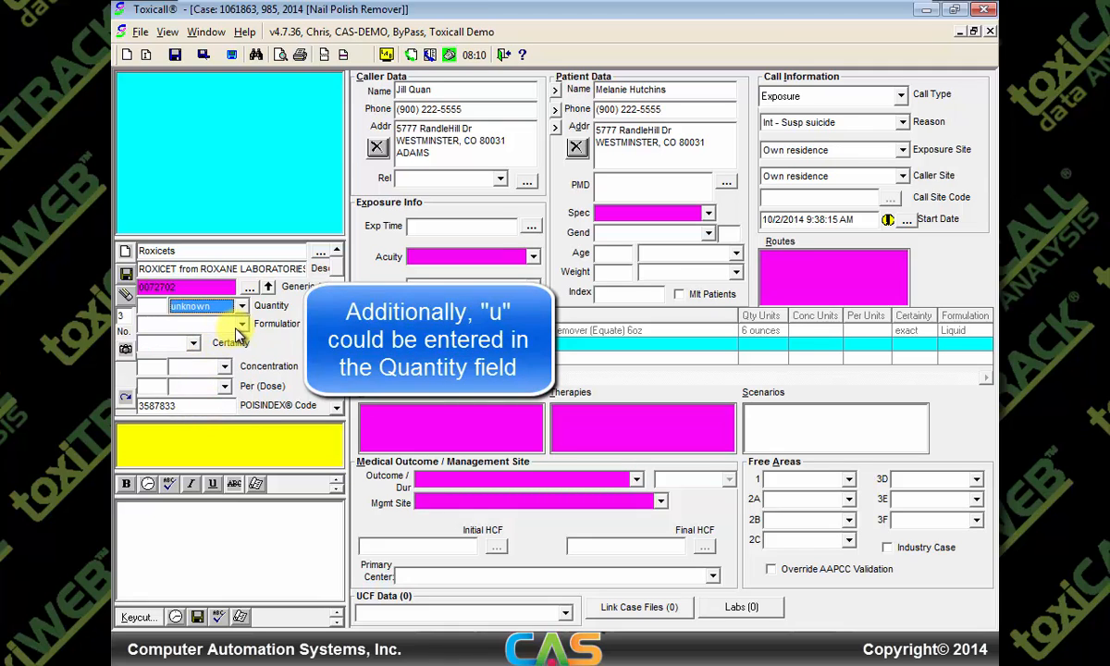
click(241, 323)
drag(245, 359, 246, 370)
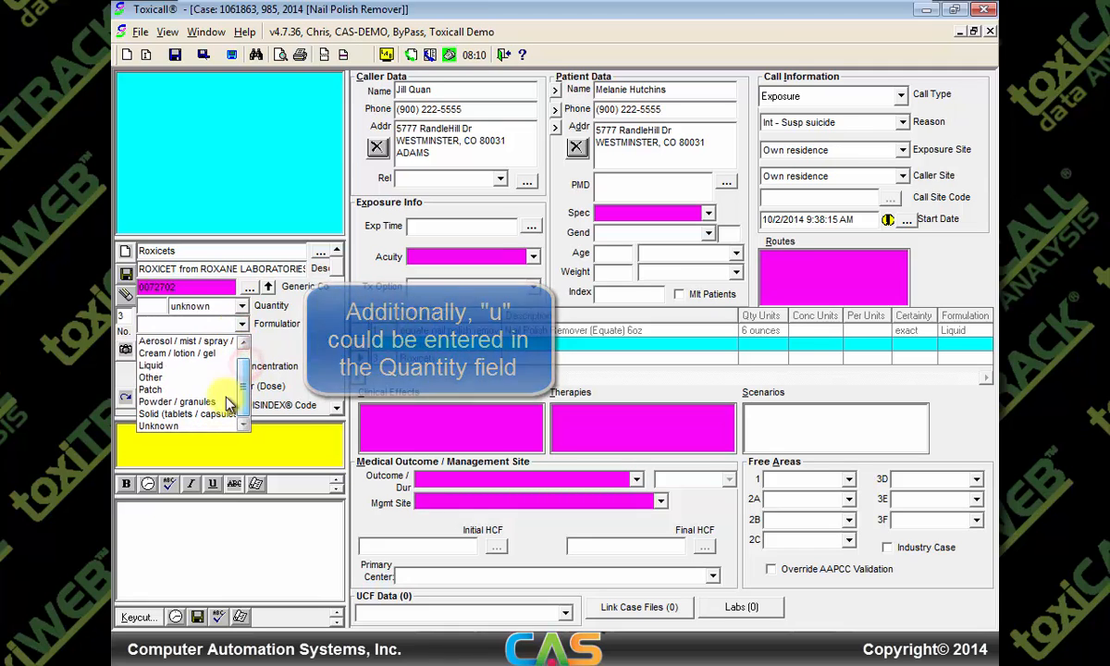
click(201, 416)
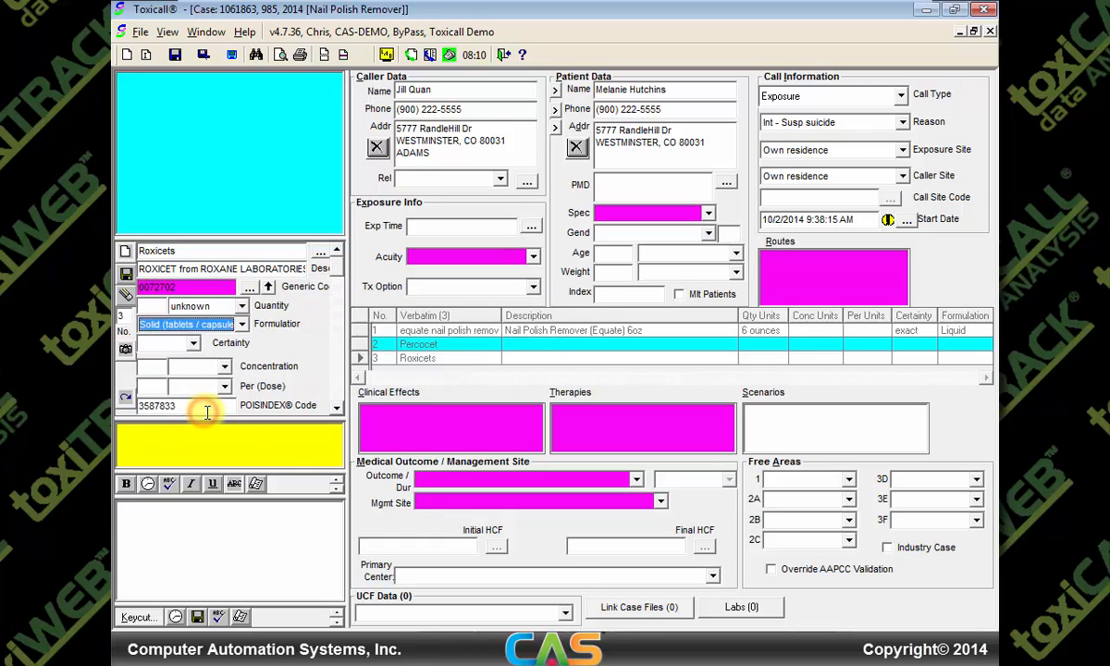
click(194, 344)
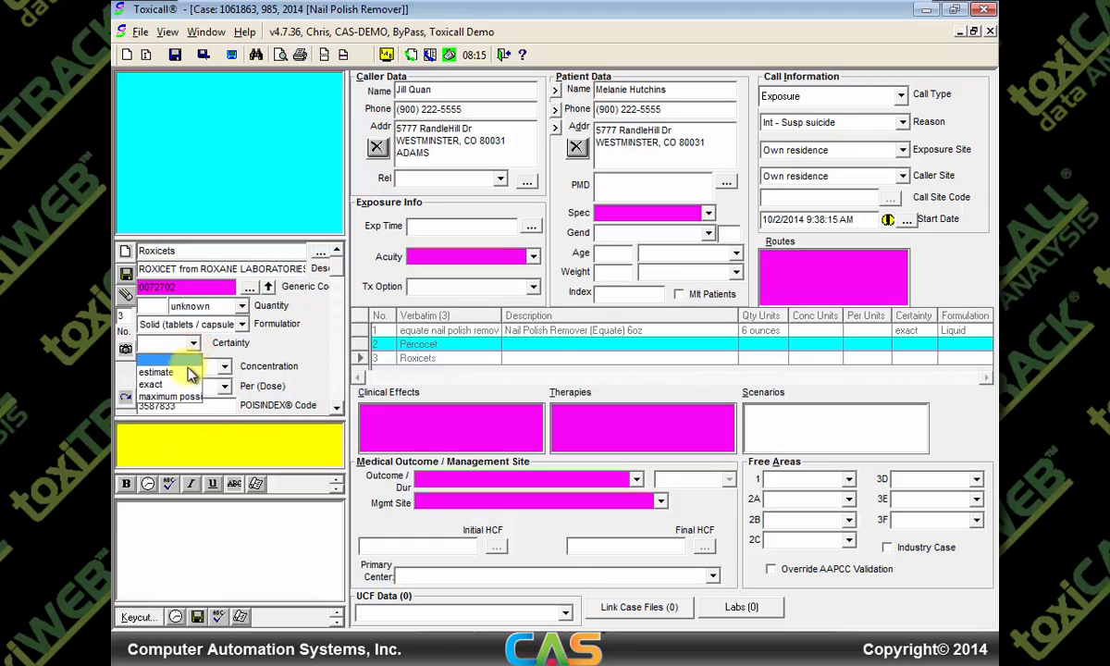
click(185, 372)
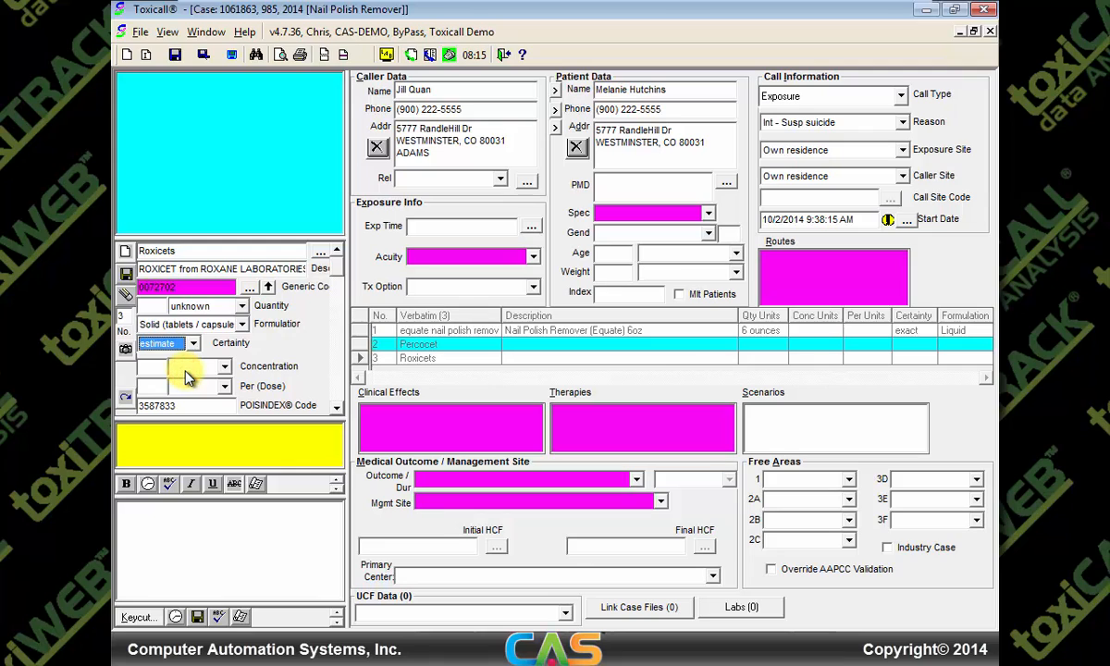
click(128, 275)
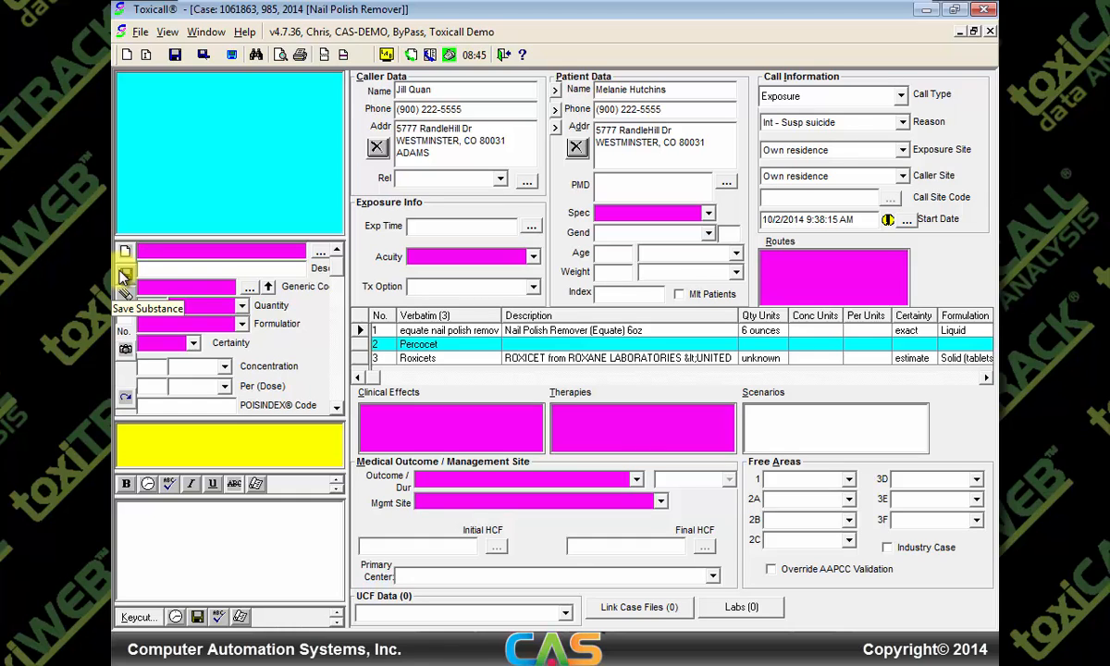
Delete the Percocet row from the substance grid and confirm with Yes
click(436, 344)
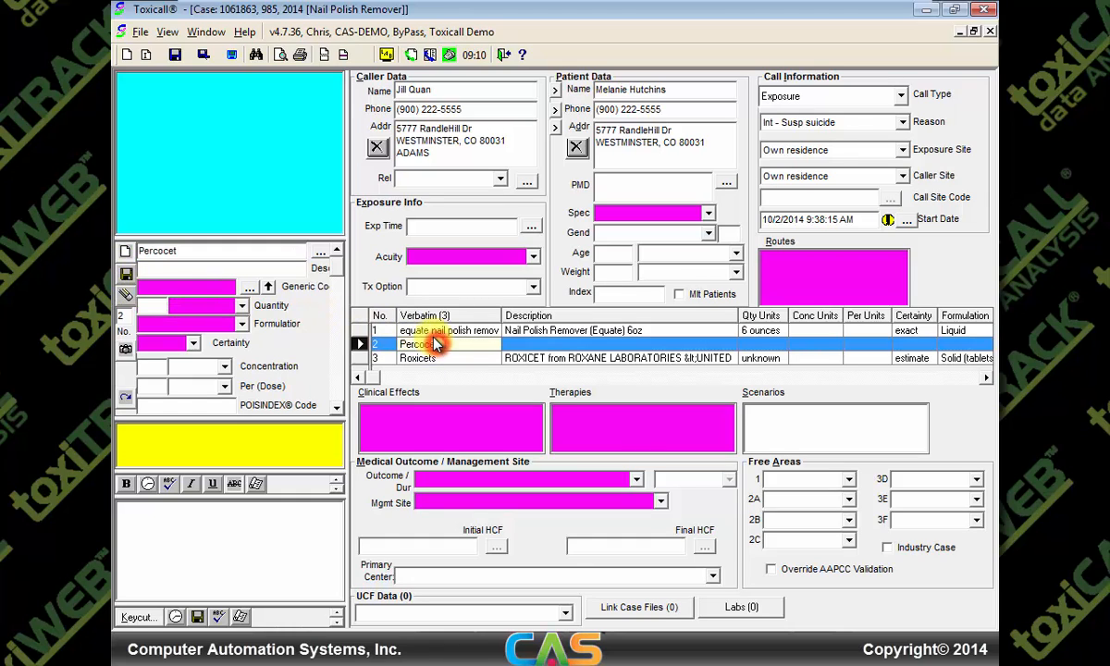
click(127, 295)
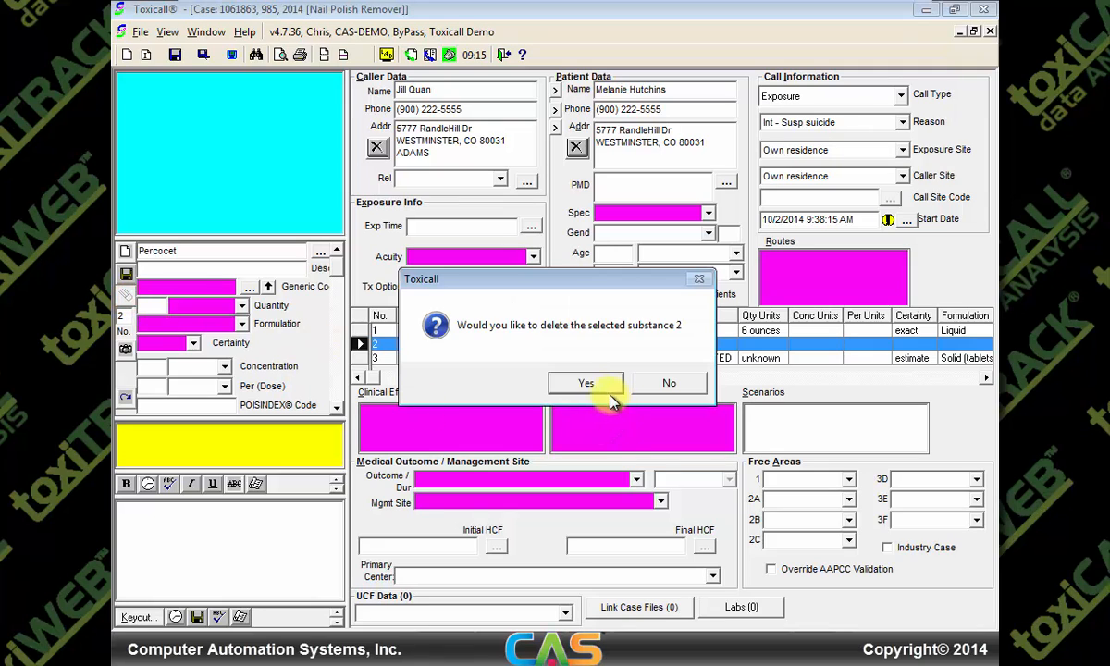
click(588, 385)
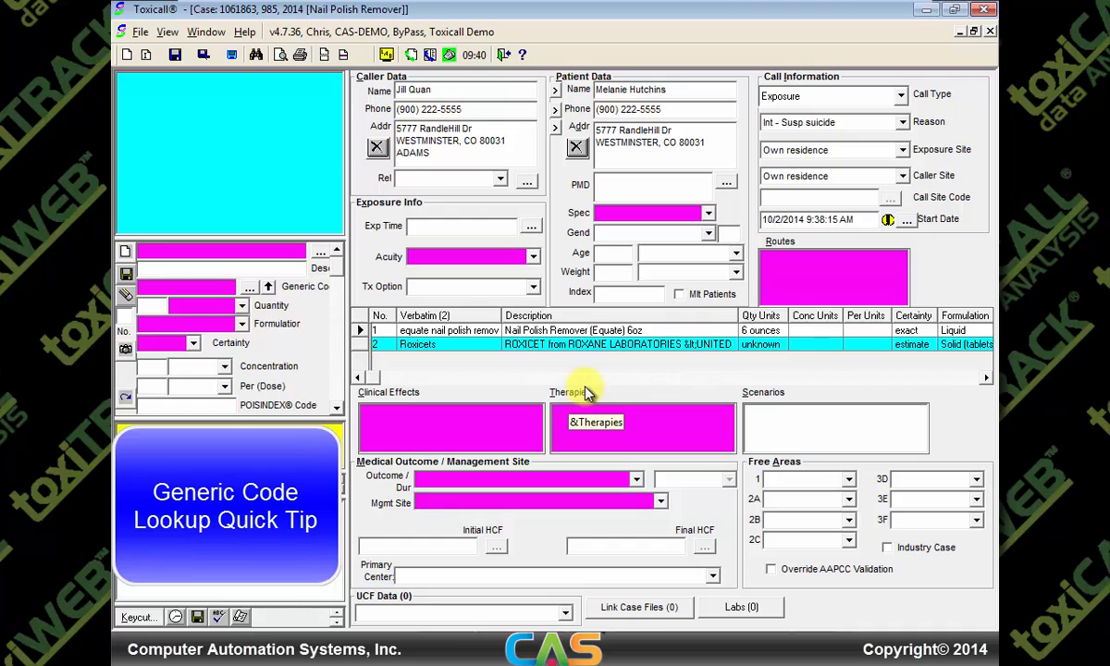
Add Benzo as a substance with Benzodiazepine generic code 0007000 and save it
click(206, 253)
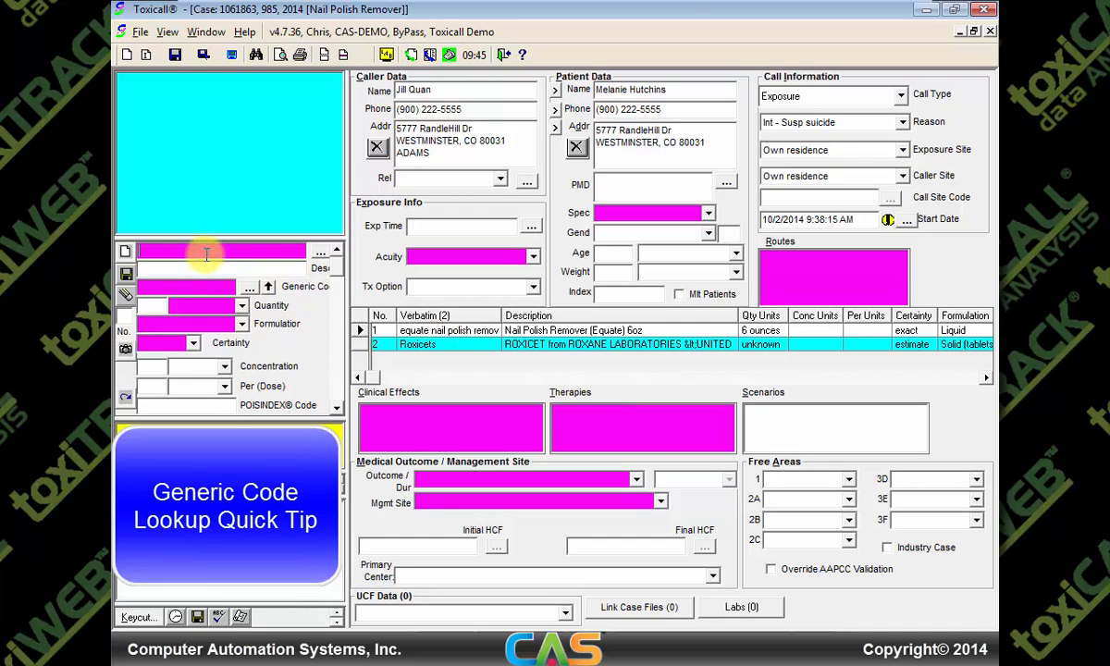
text(Benza)
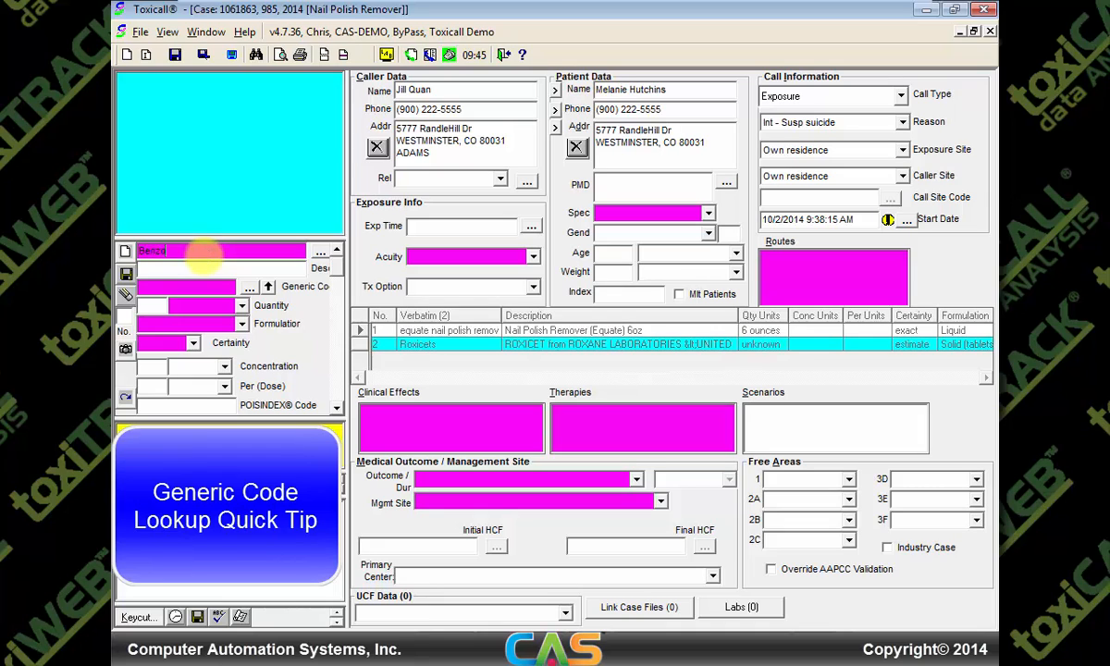
key(Tab)
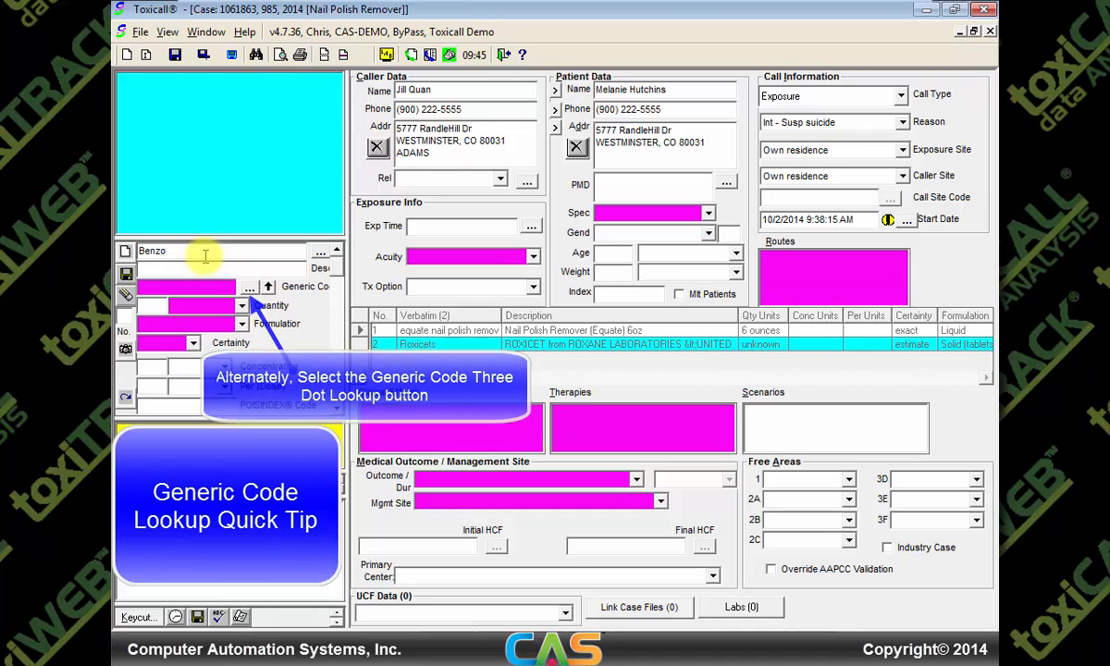
key(ctrl+g)
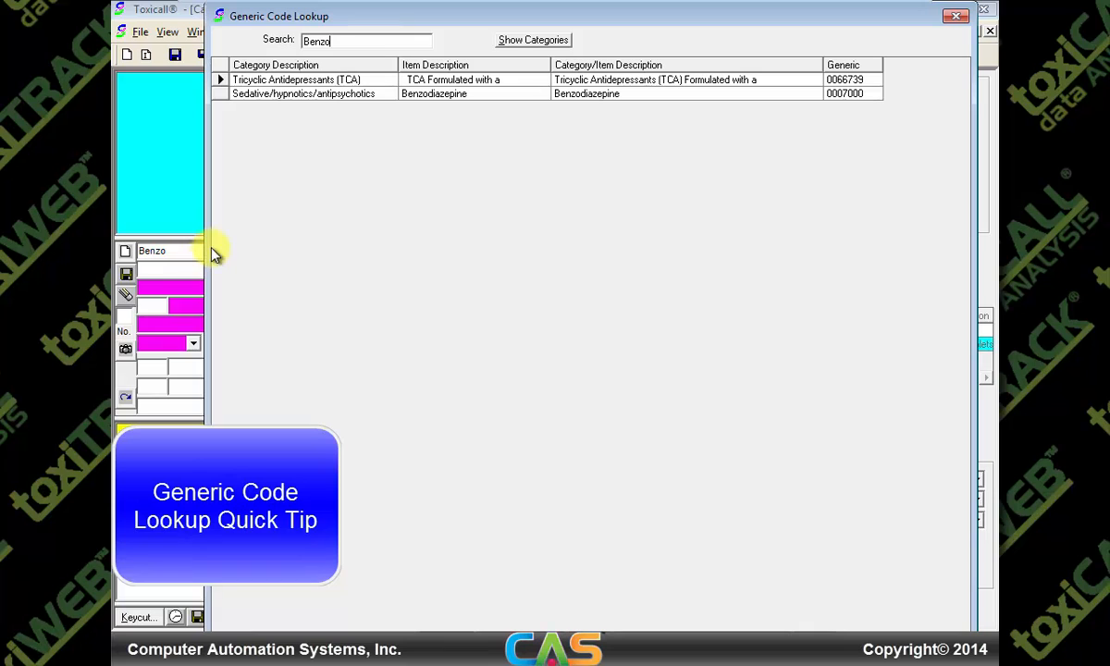
click(303, 96)
double_click(304, 98)
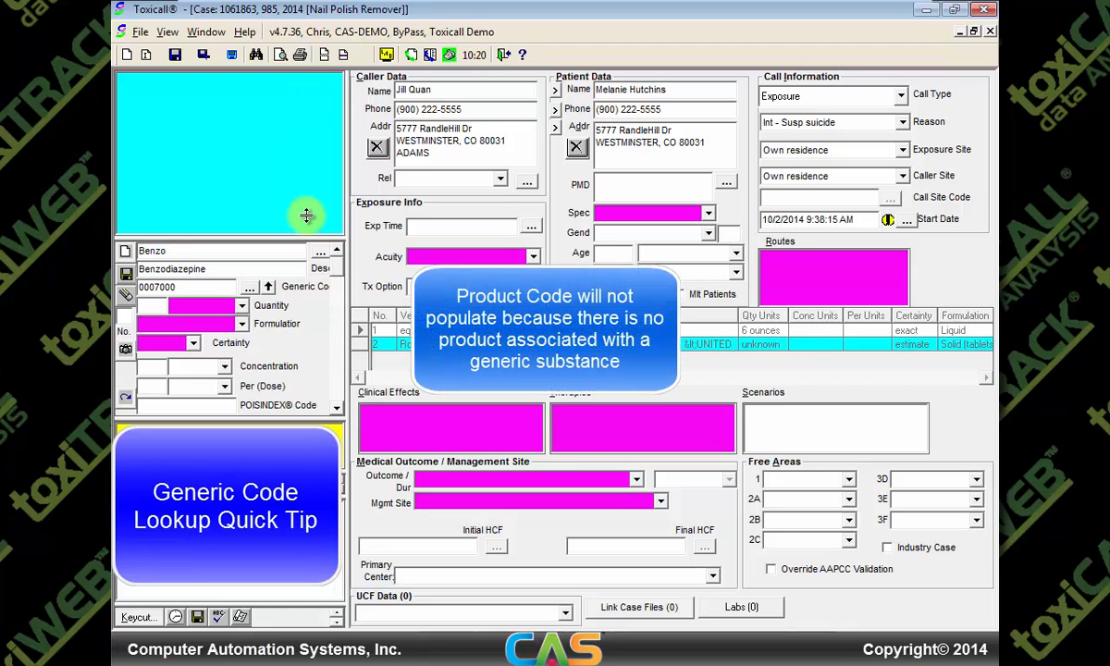
click(125, 278)
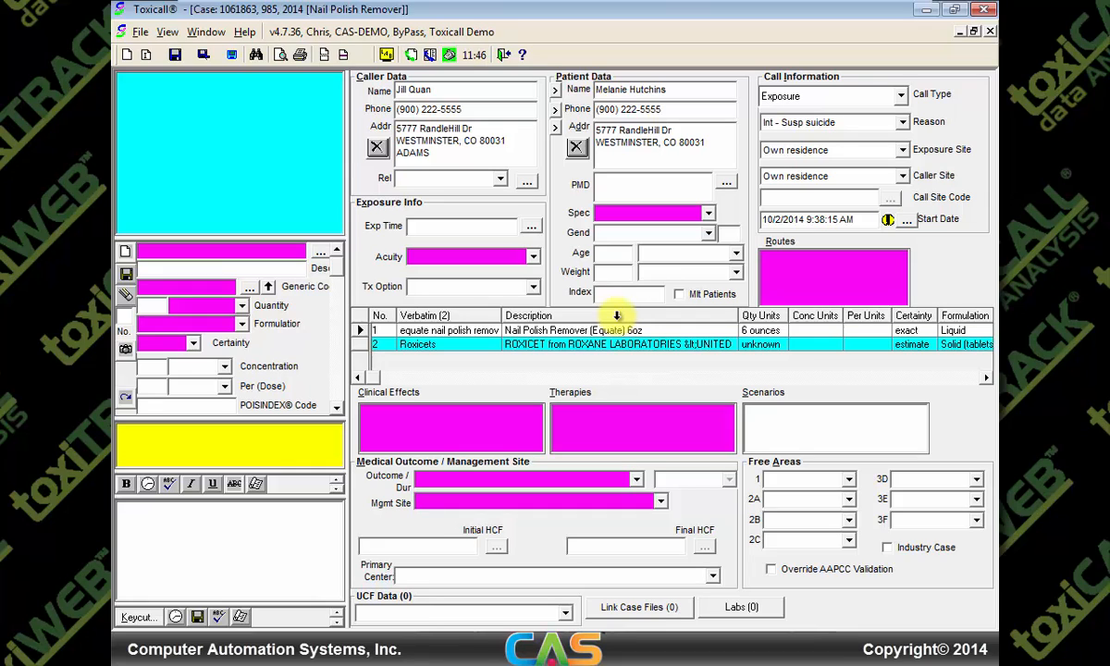
Type notes: caller indicated pt ingested nail polish remover and roxicets; 911 already called; told caller to gather meds, roll on side
click(260, 521)
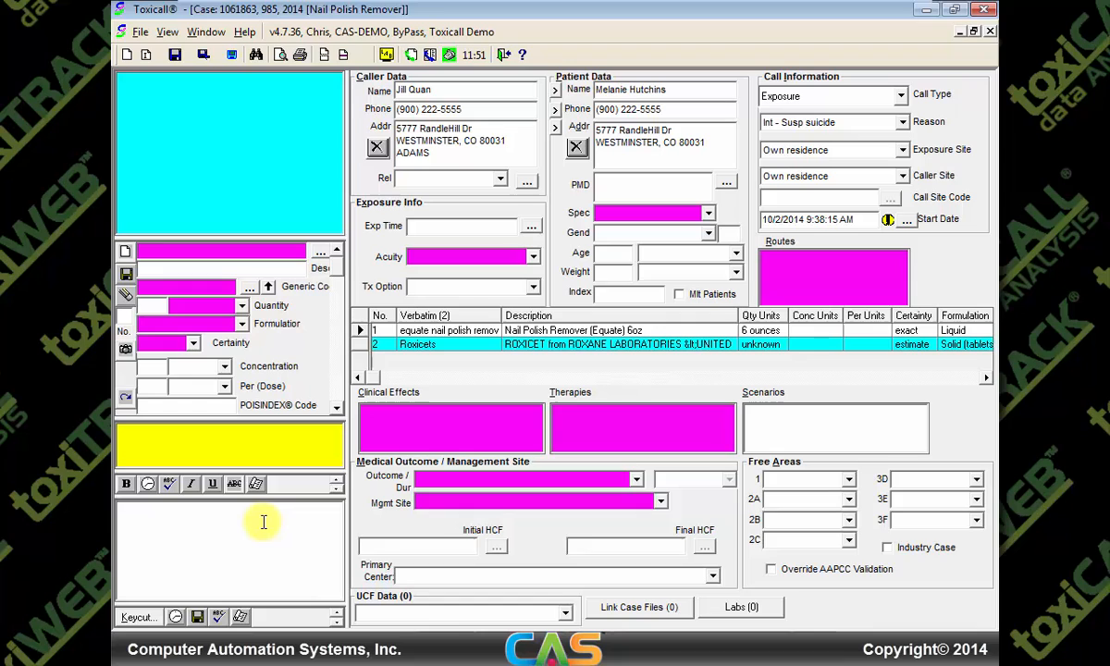
text(Call)
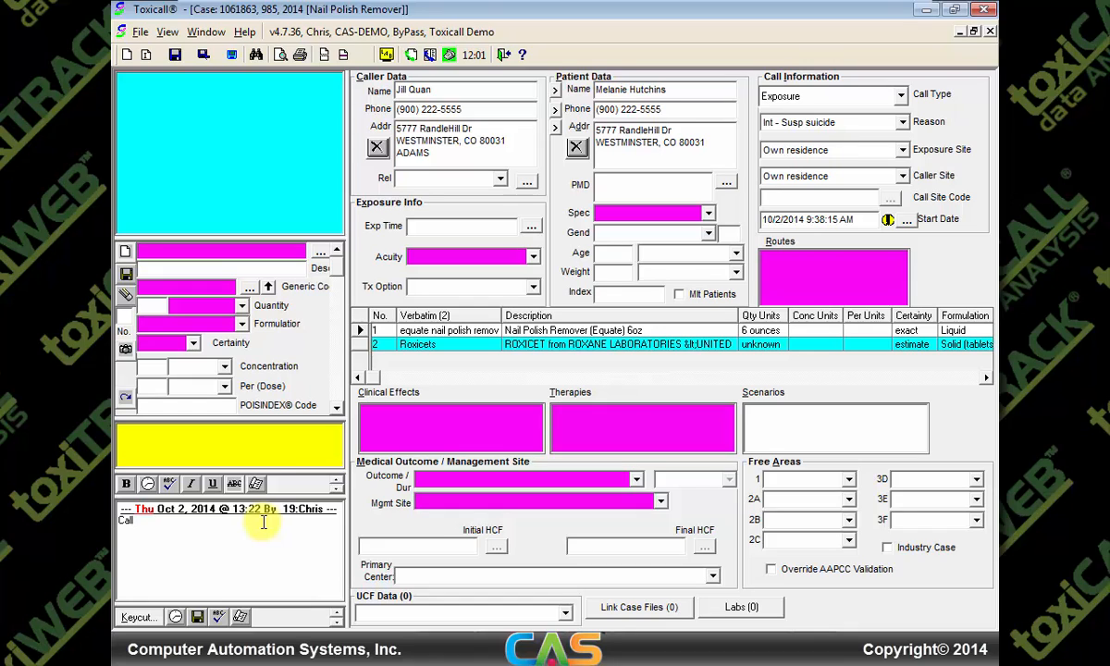
text(er indicated pt ingested)
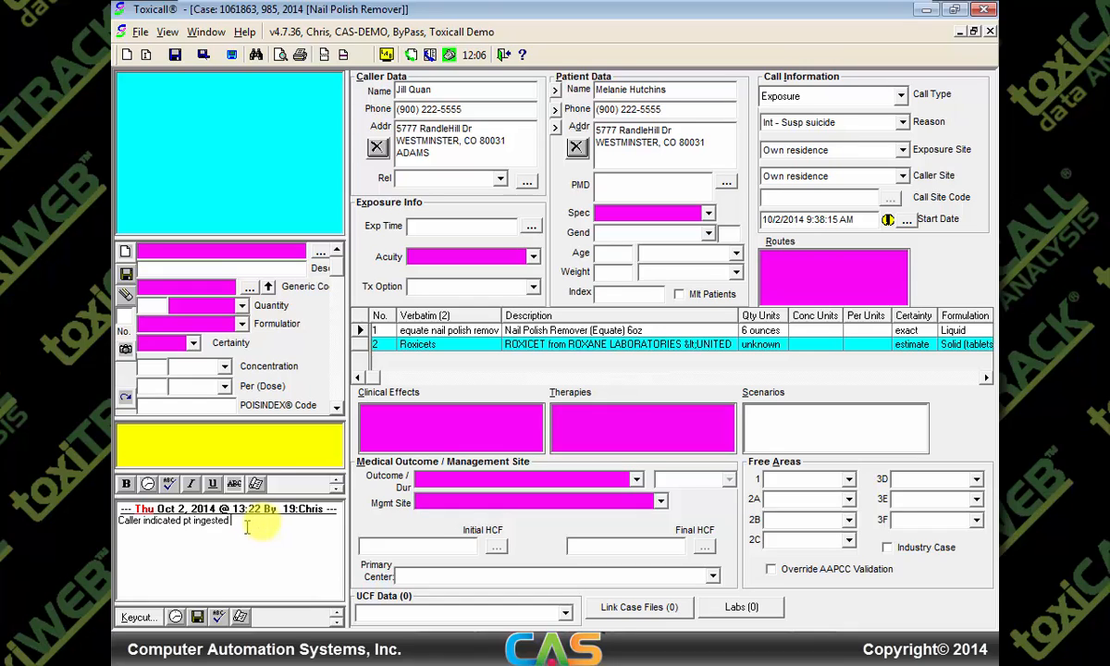
text( nail polish remover and roxicets)
key(Return)
text(911 already called)
key(Return)
text(told caller to gather all meds near pt and roll on side)
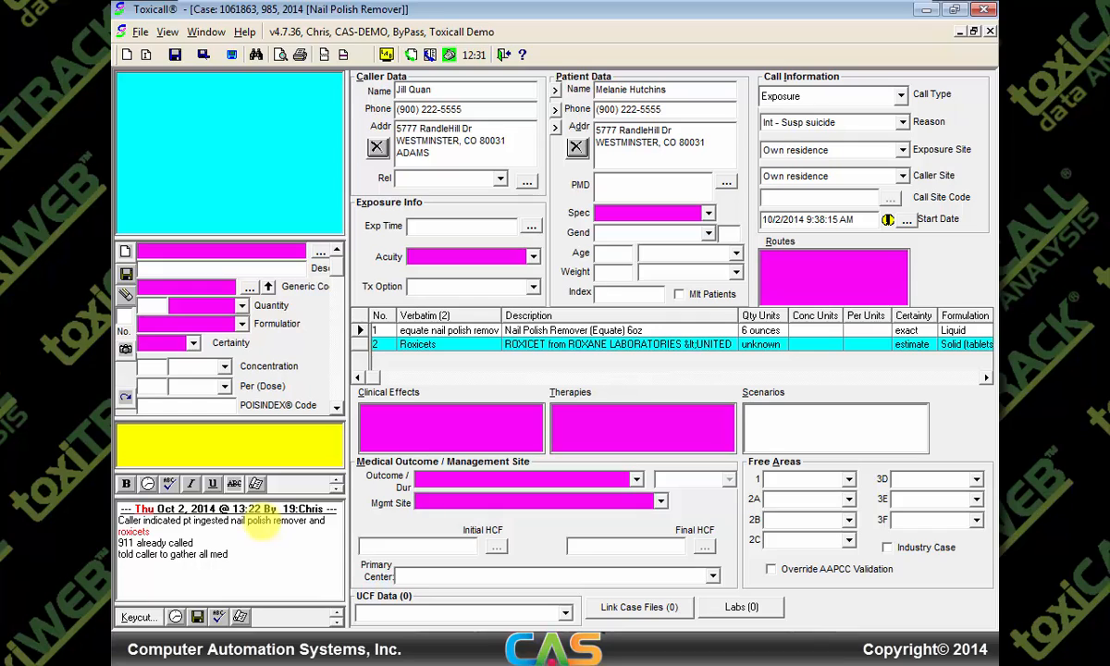
key(Return)
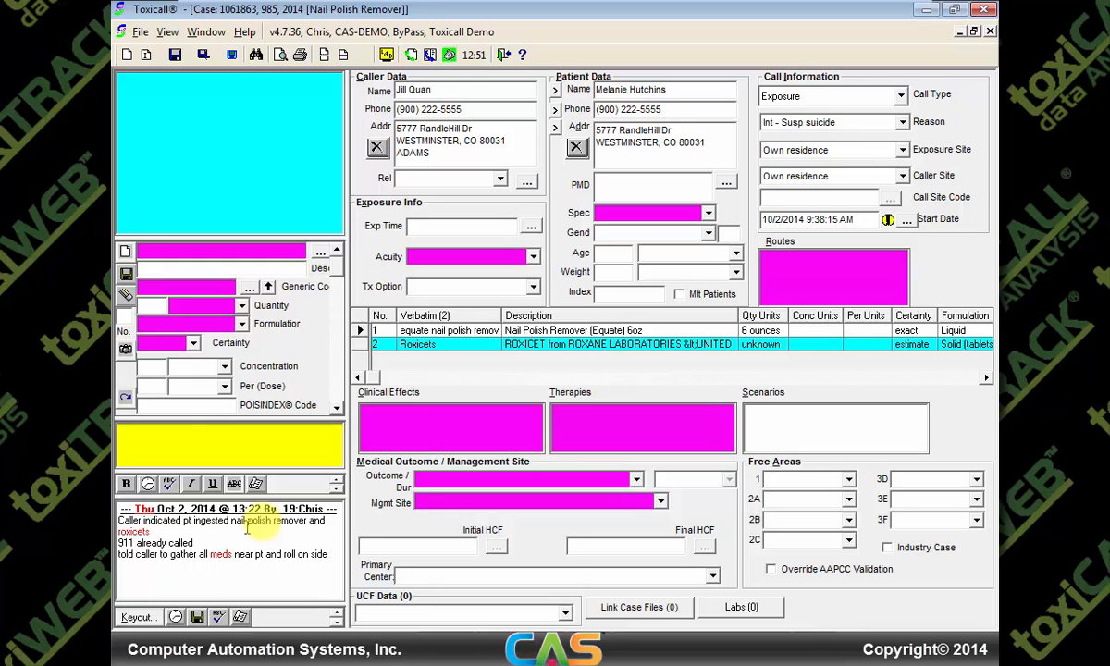
Tick Agitated/irritable, Ataxia and Coma in the Neurological clinical effects list and confirm
click(391, 421)
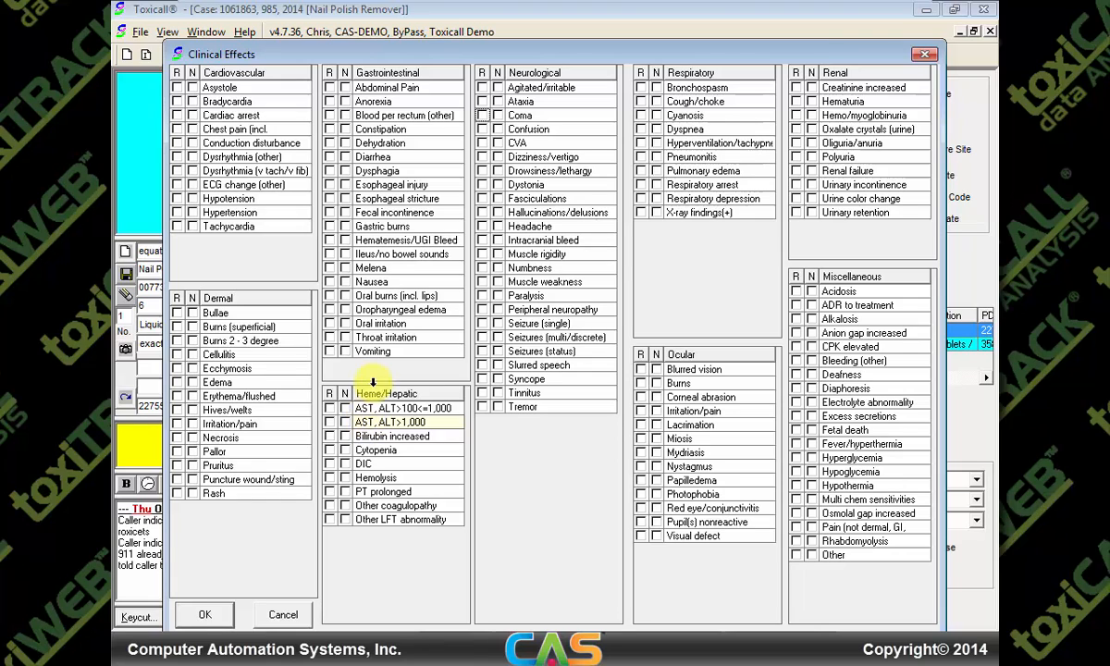
click(482, 88)
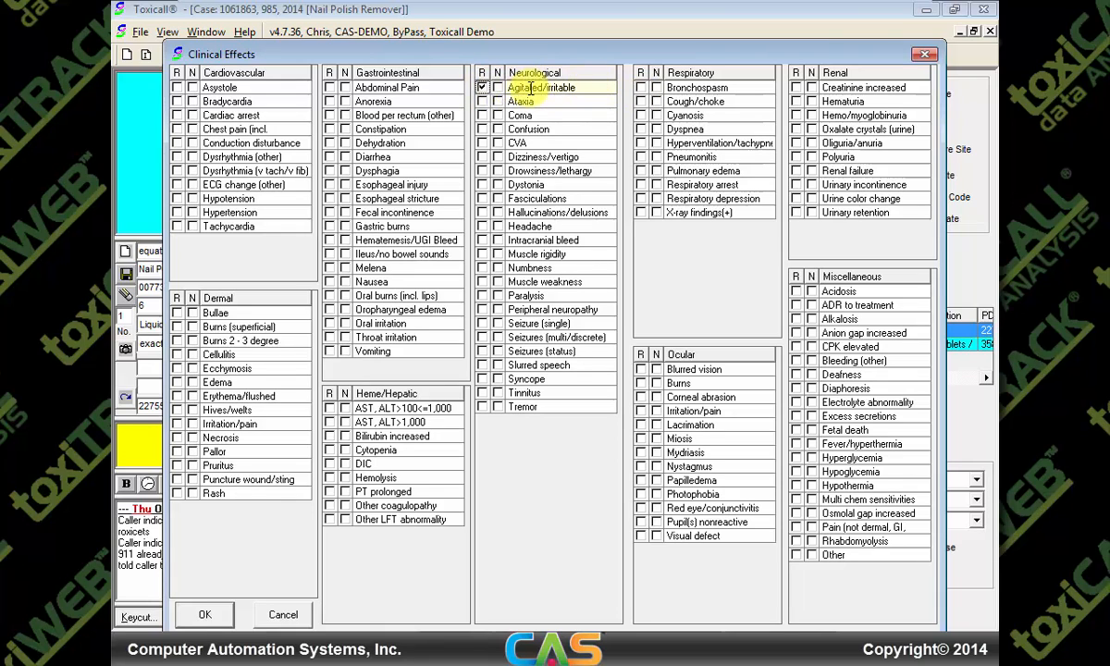
click(498, 101)
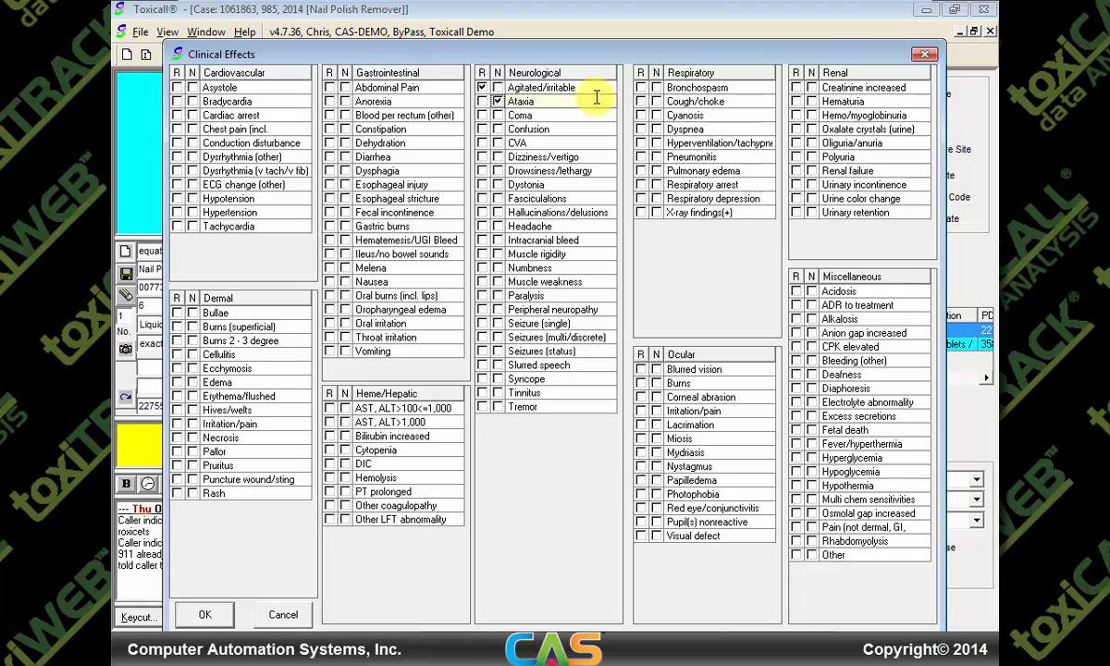
click(497, 115)
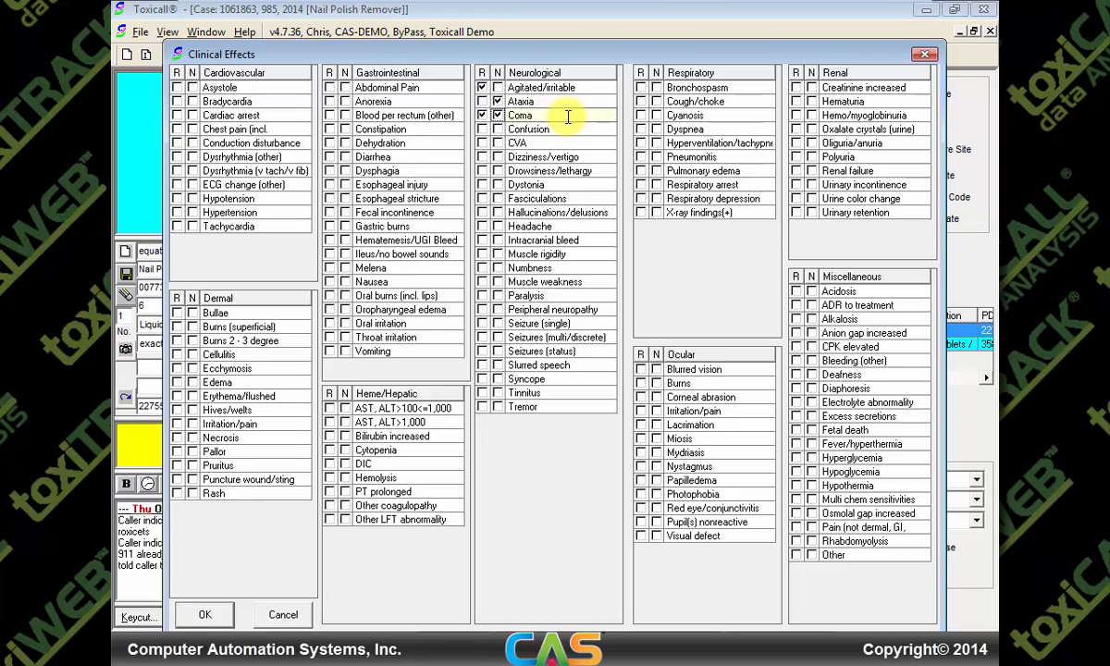
click(201, 615)
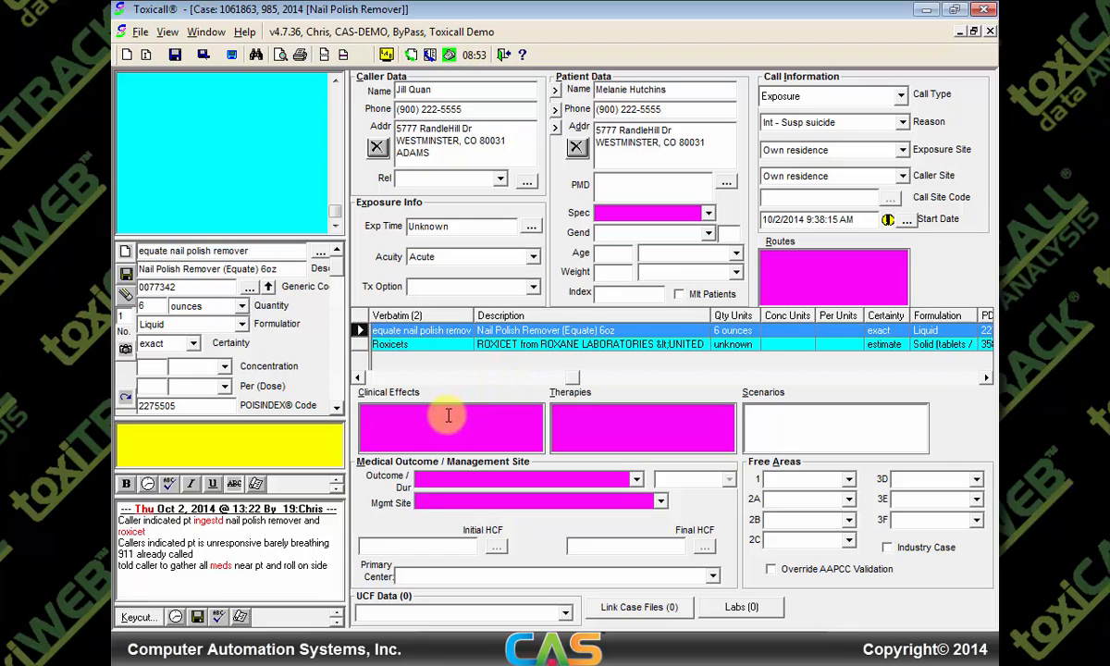
Add Respiratory arrest and Drowsiness/lethargy as clinical effects and confirm with OK
double_click(448, 416)
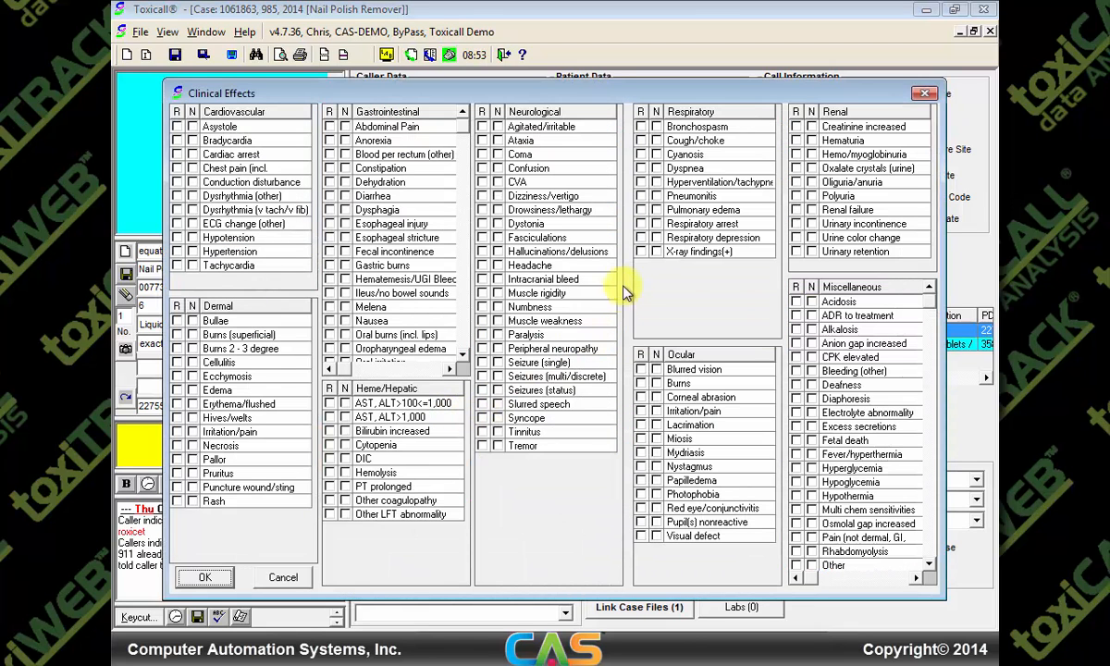
click(641, 224)
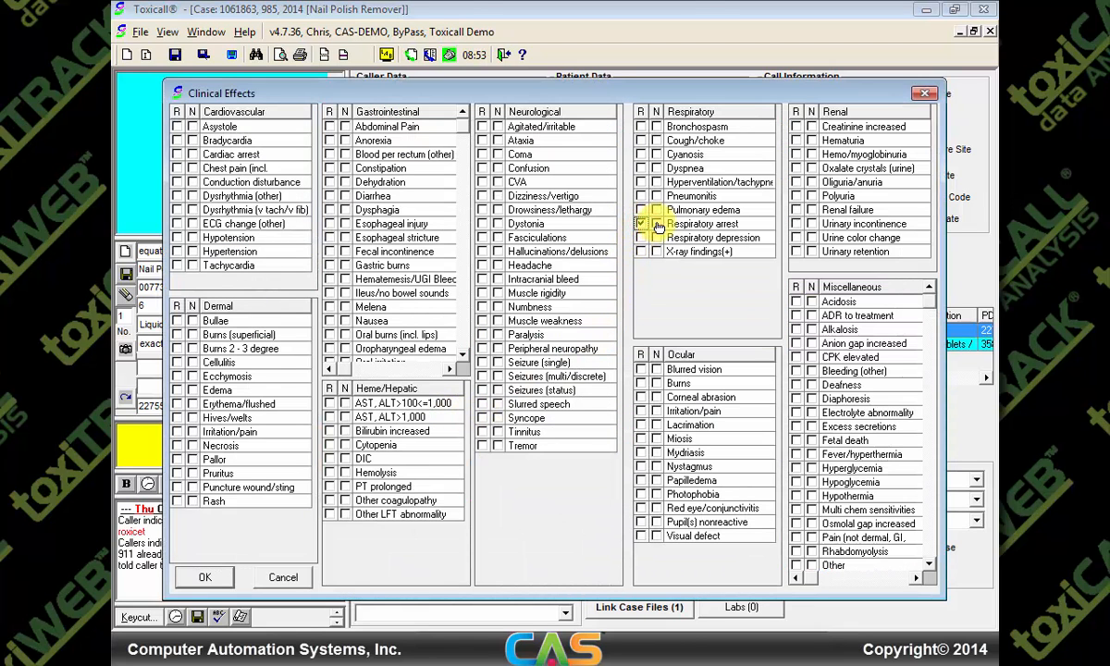
click(656, 224)
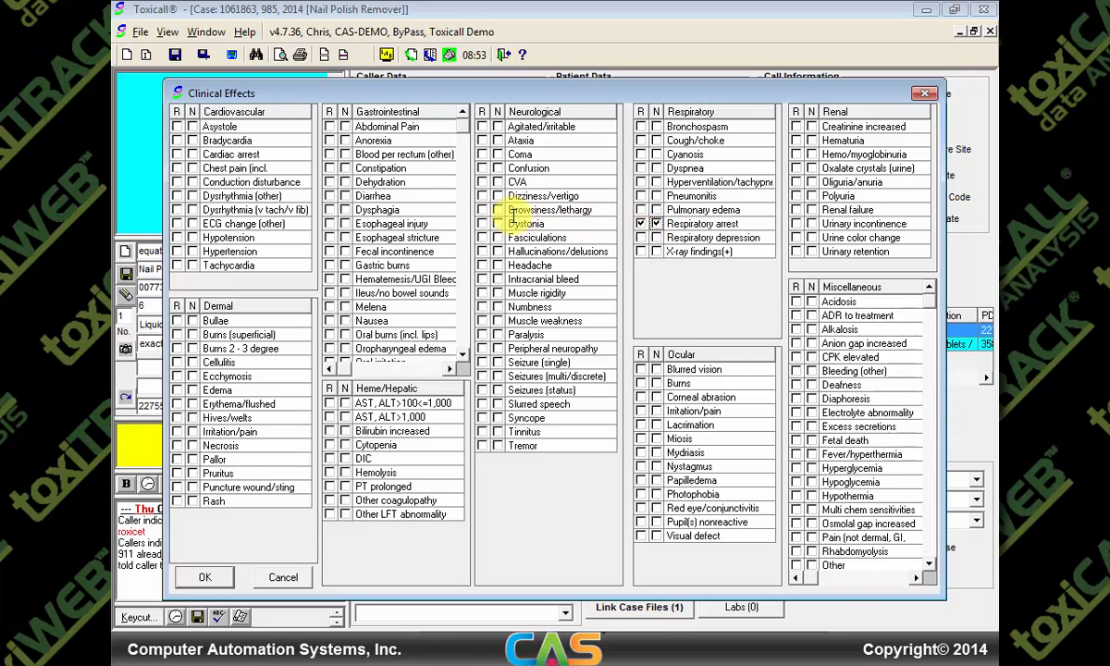
click(482, 210)
click(498, 210)
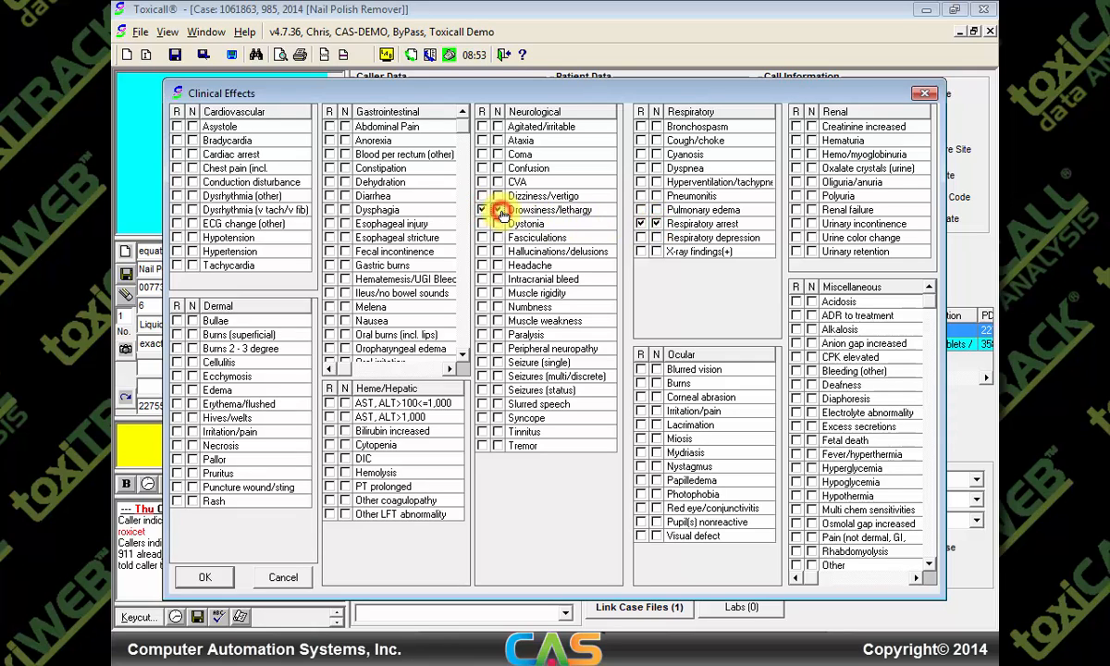
click(207, 576)
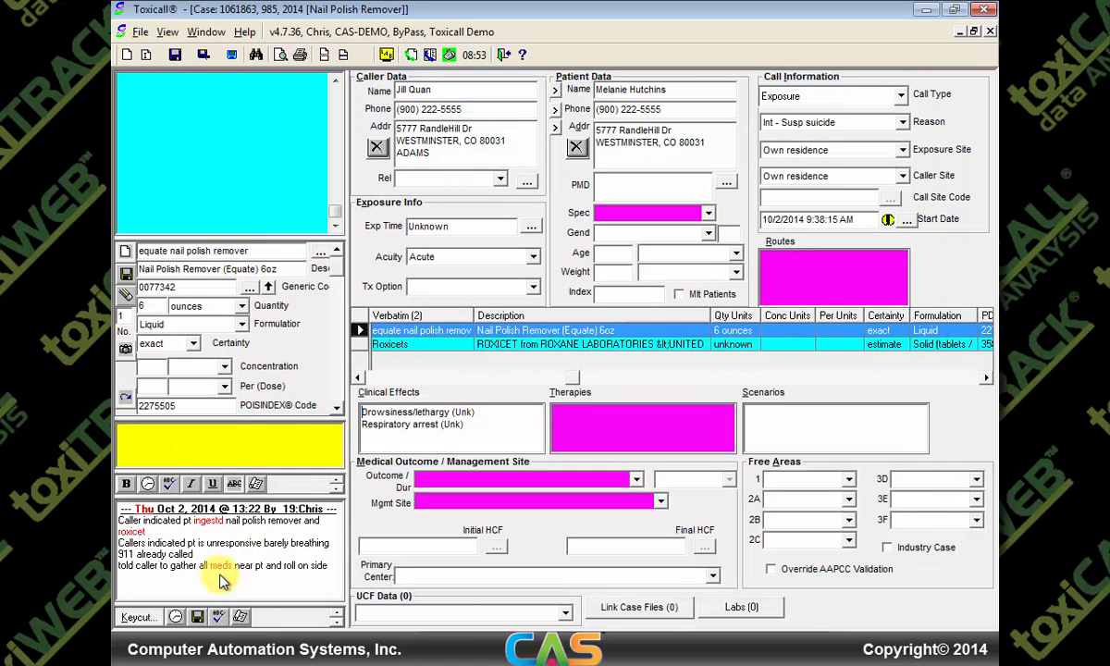
click(490, 410)
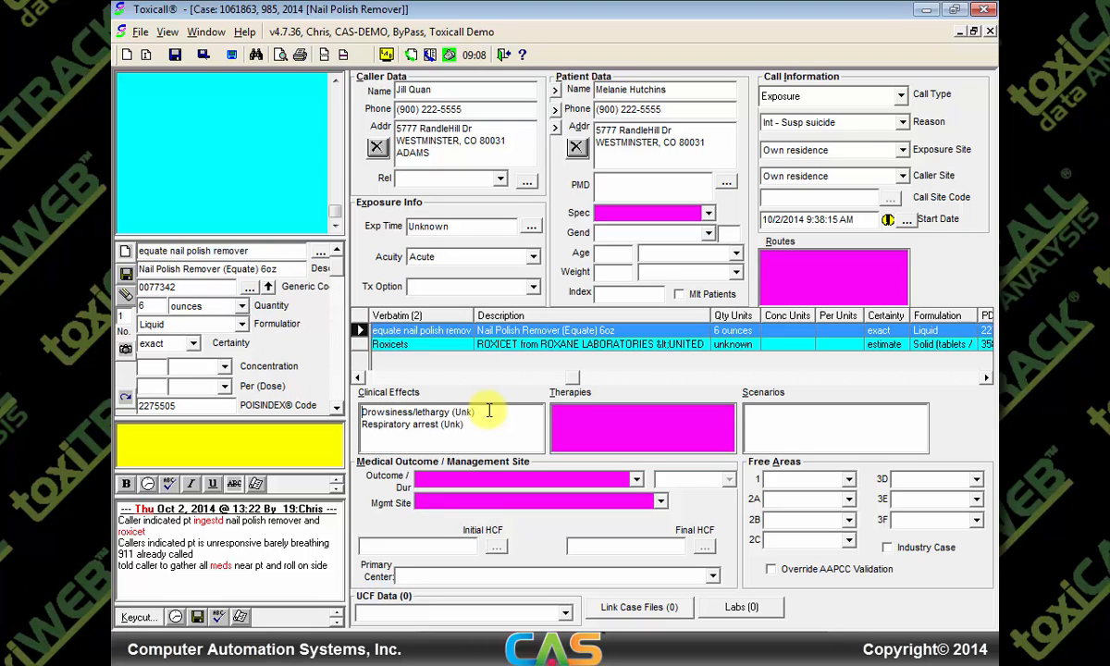
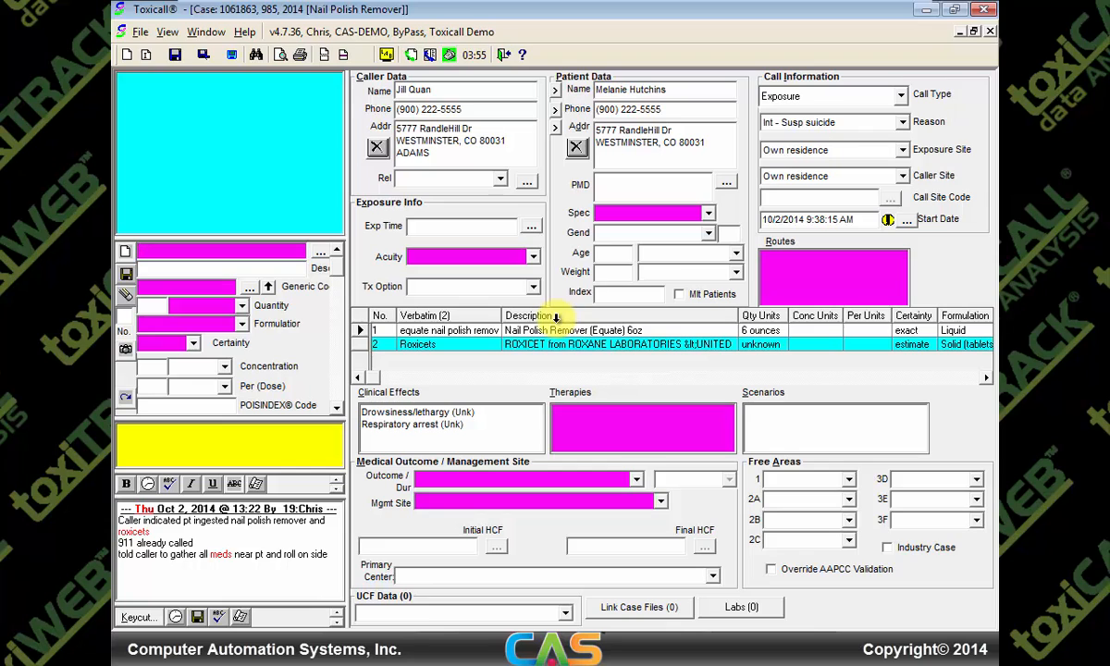
Set the patient species to Human and gender to Female, and enter 99 beside gender
click(708, 213)
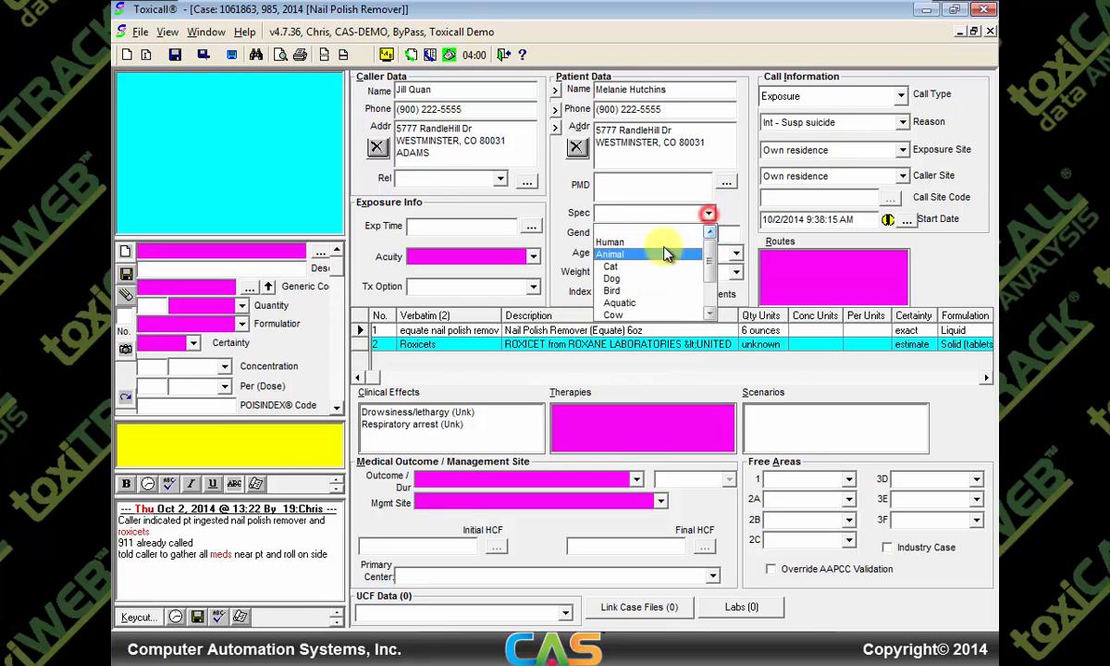
click(648, 244)
click(708, 232)
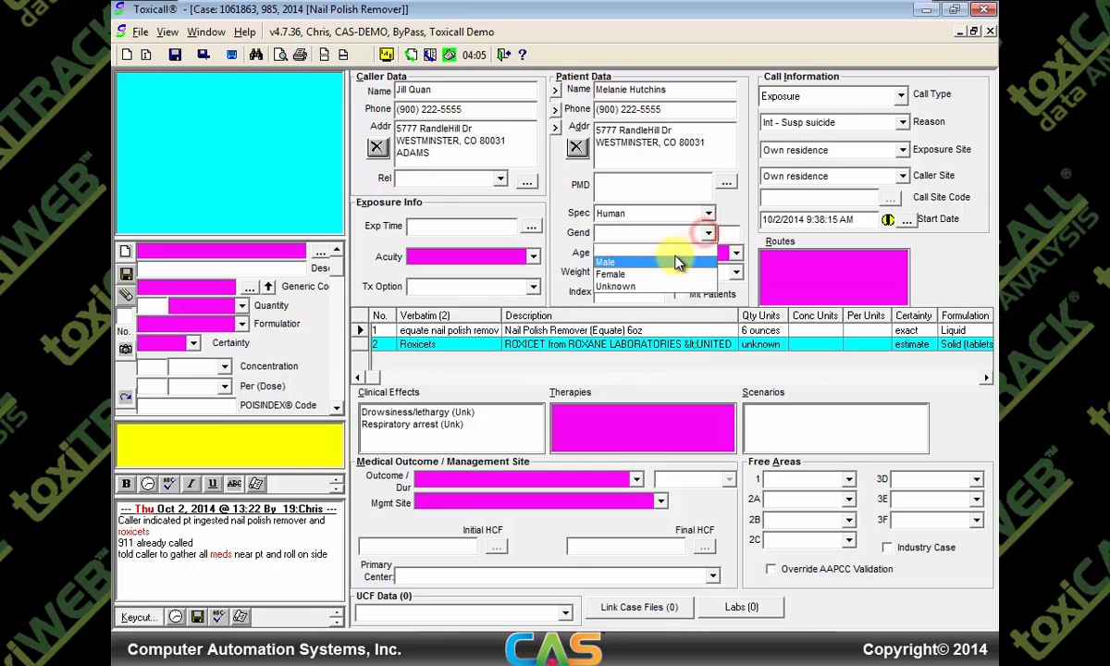
click(646, 275)
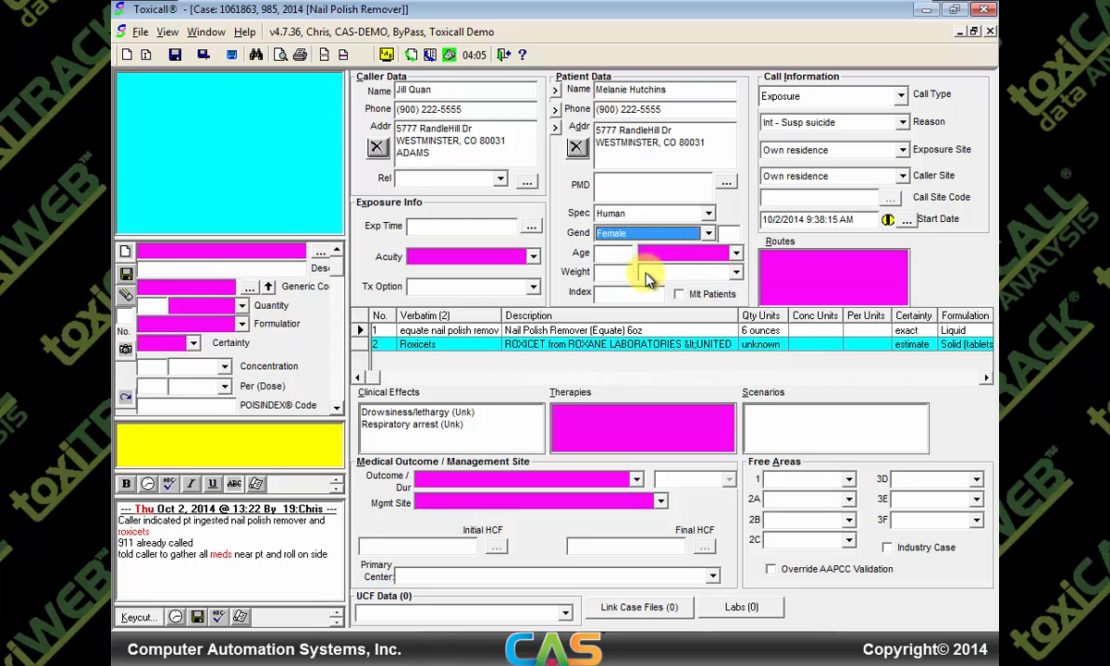
key(Tab)
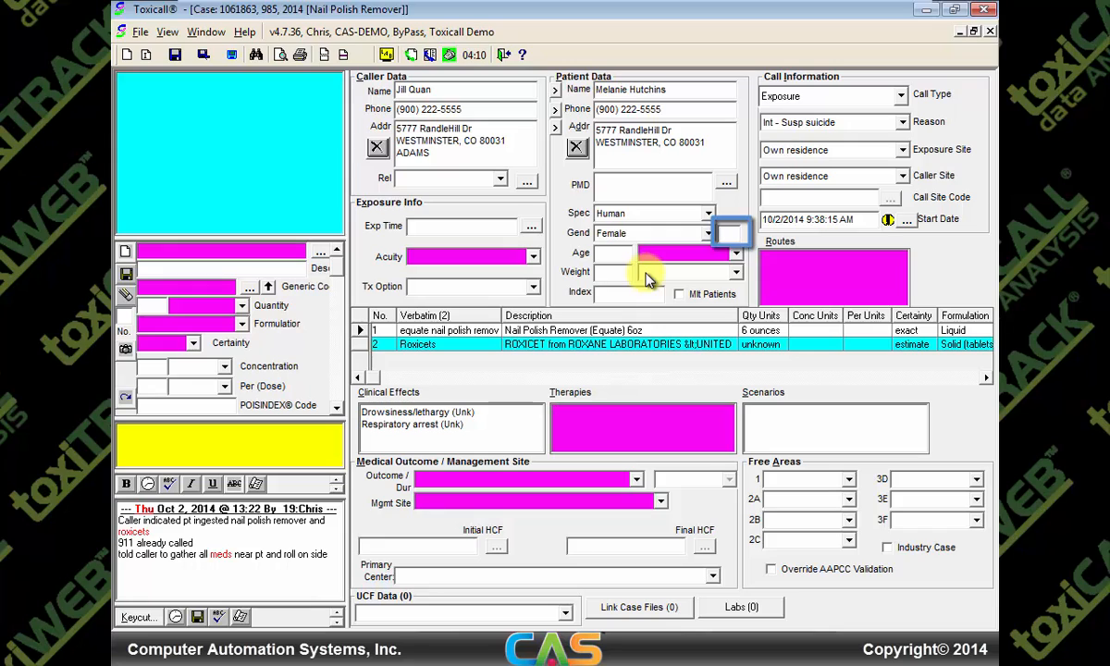
text(99)
Enter the patient's age as 27 with Years as the unit
click(645, 272)
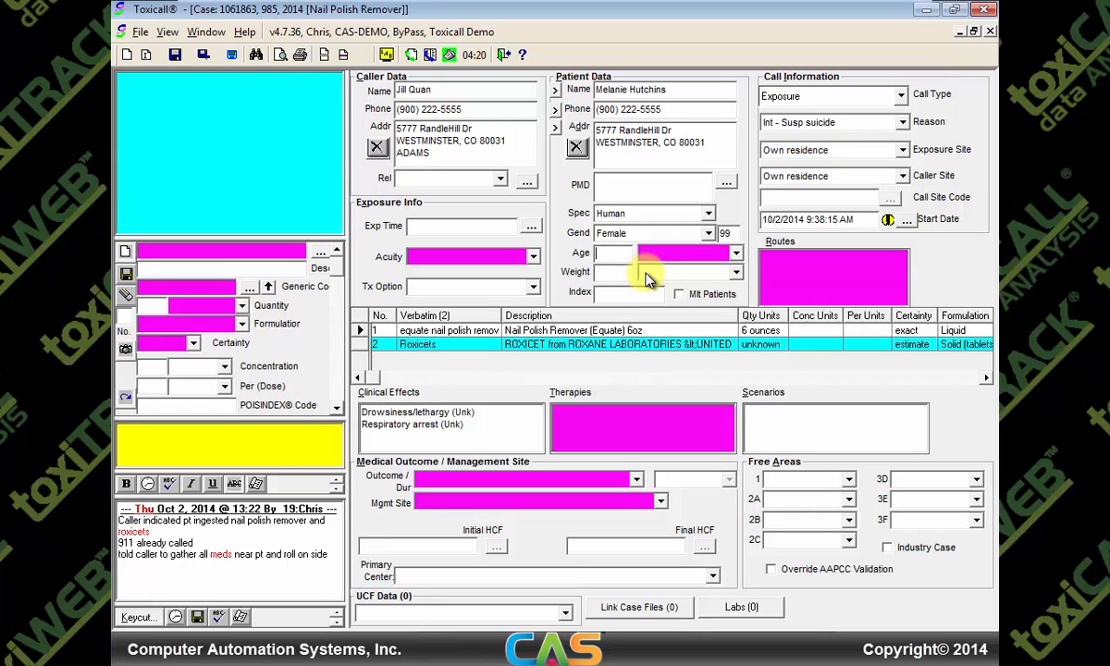
text(27)
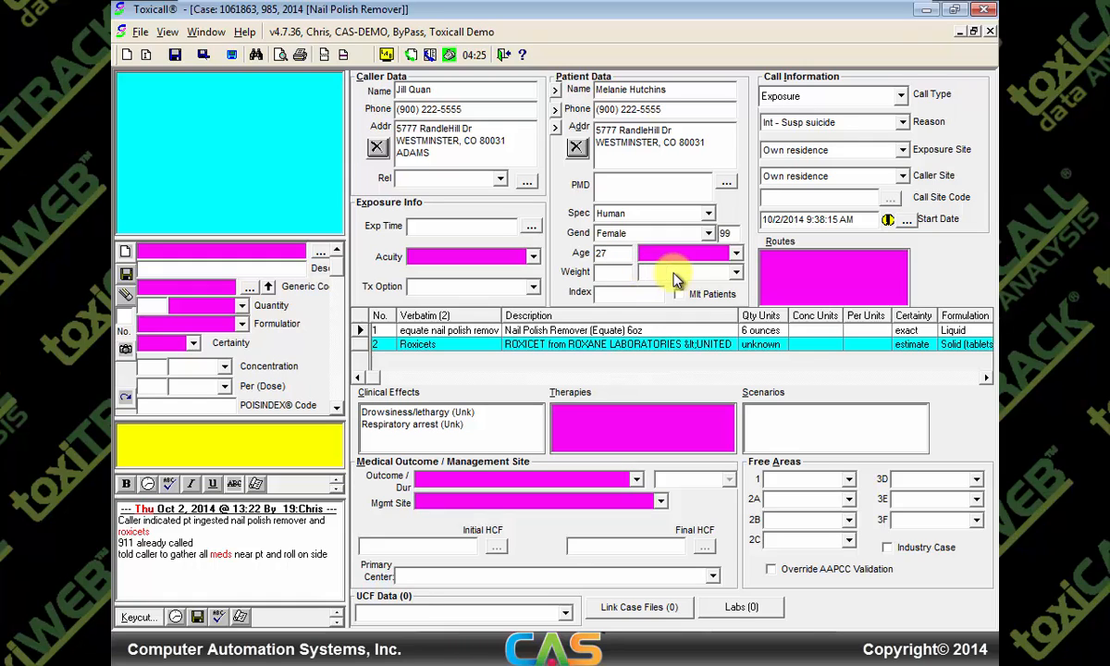
click(736, 255)
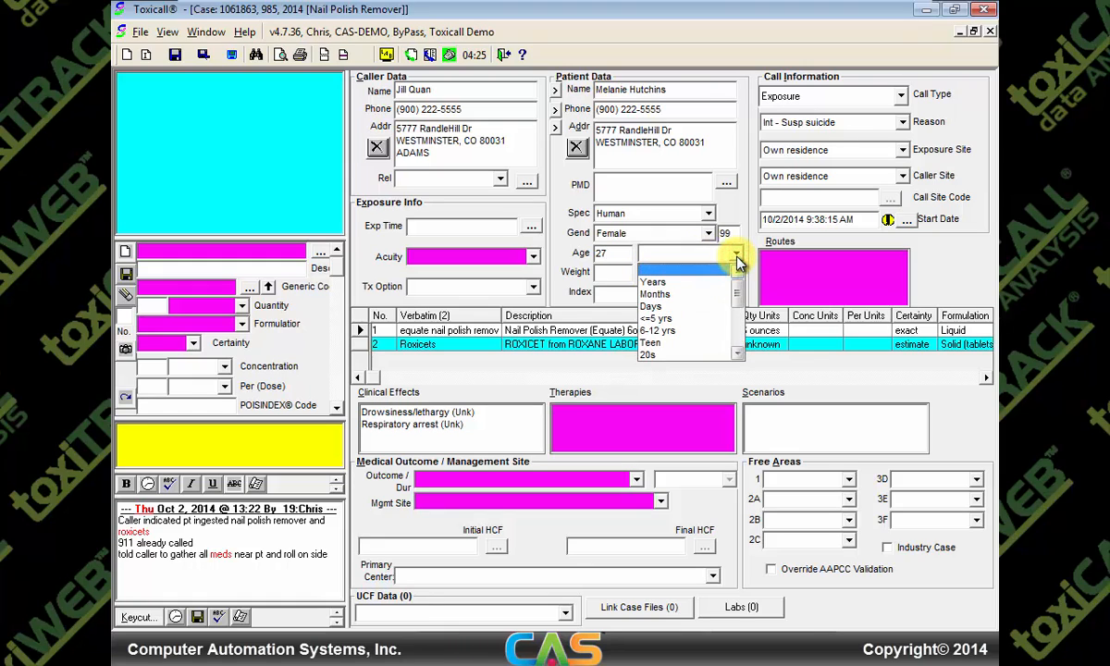
click(738, 296)
scroll(739, 298, down, 4)
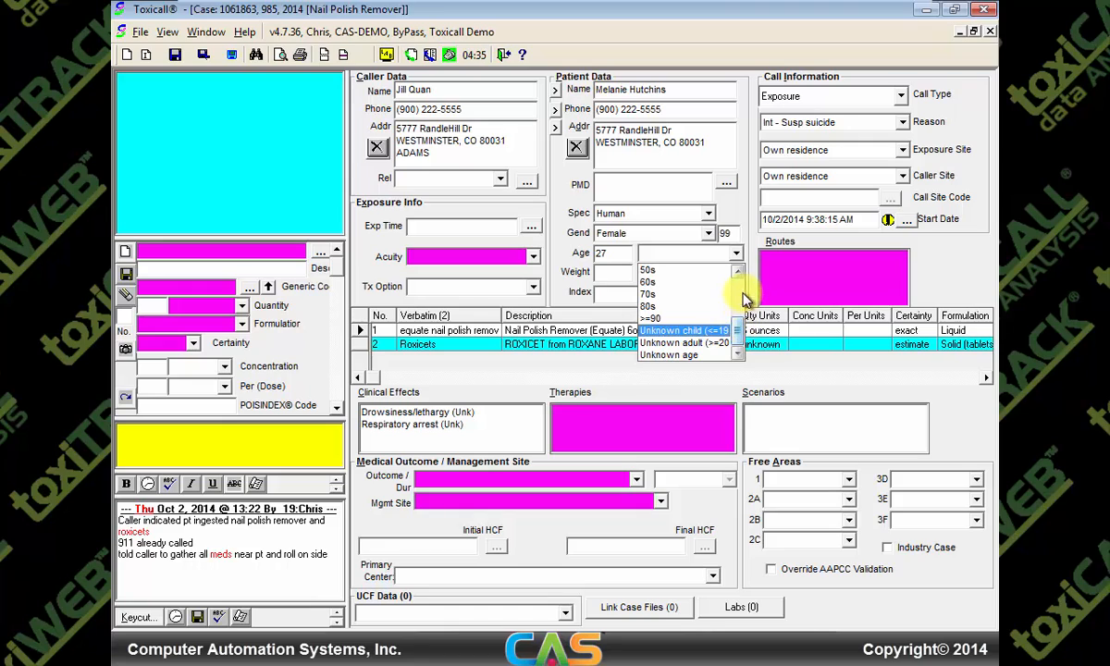
click(739, 255)
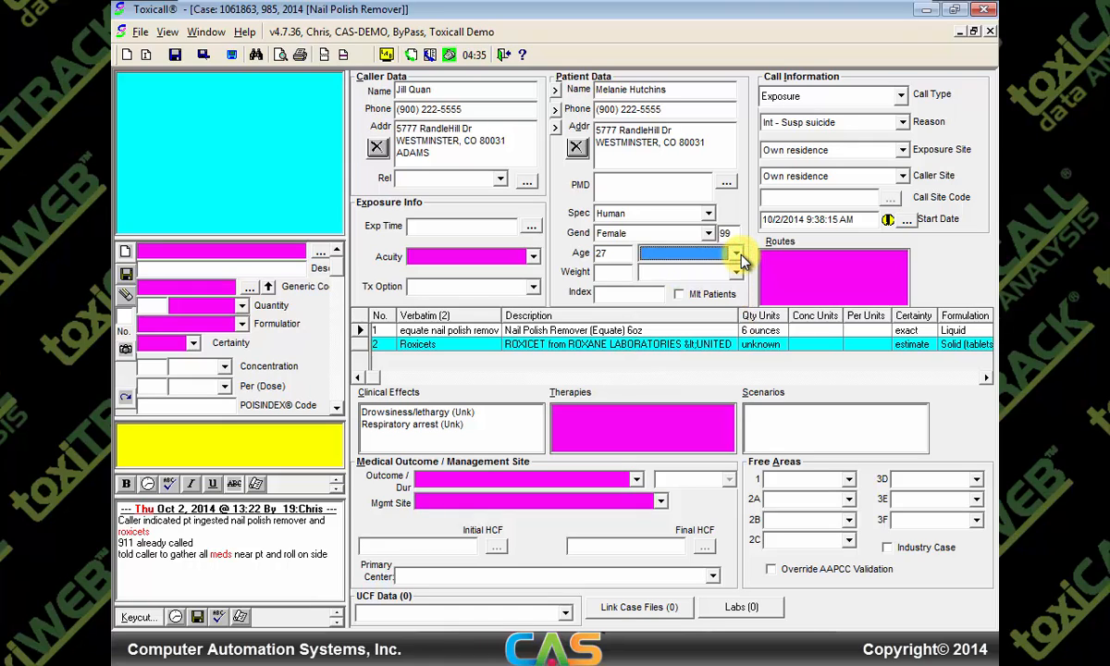
click(611, 252)
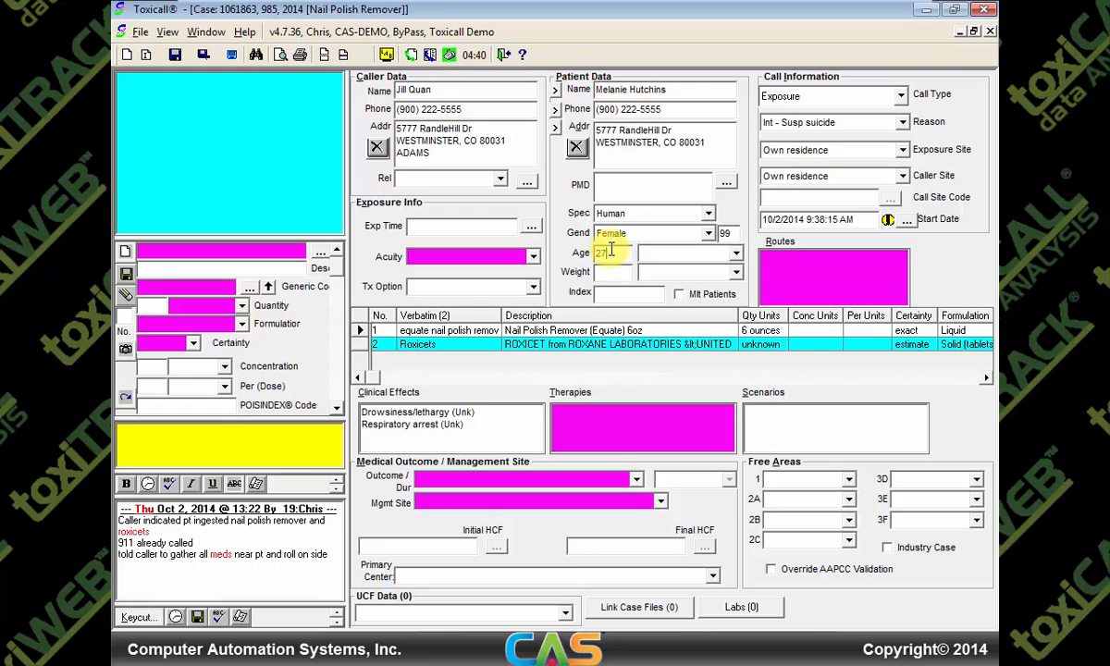
text(y)
Confirm age 27 Years, enter weight 150 Pounds, and convert it to 68.18 Kilograms
key(Tab)
text(150)
key(Tab)
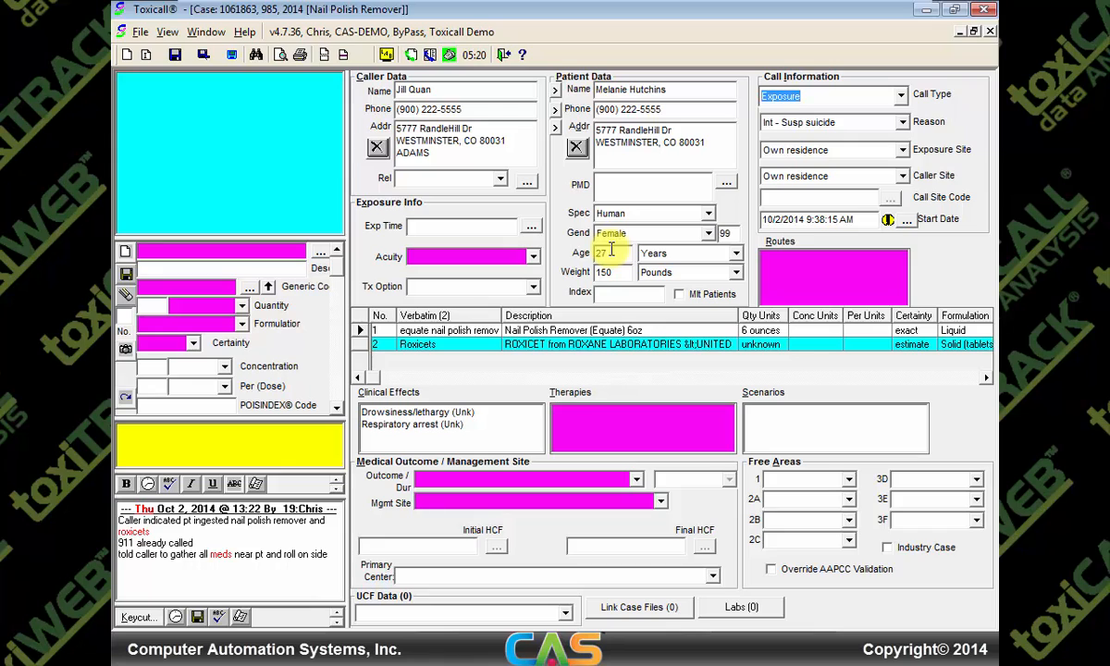
click(735, 274)
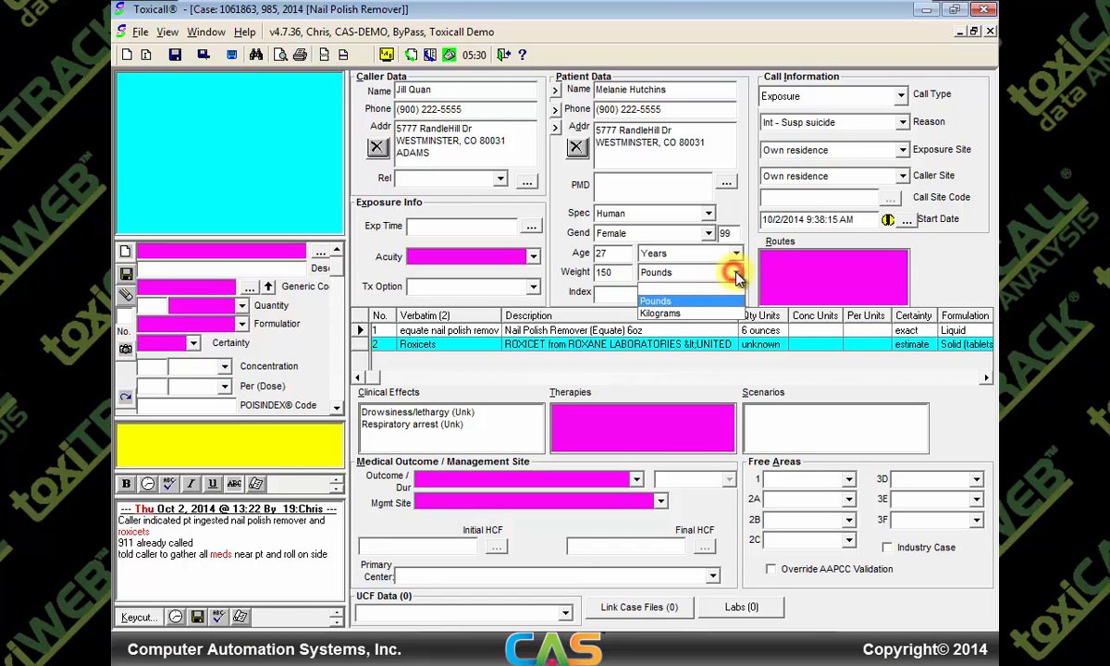
click(683, 315)
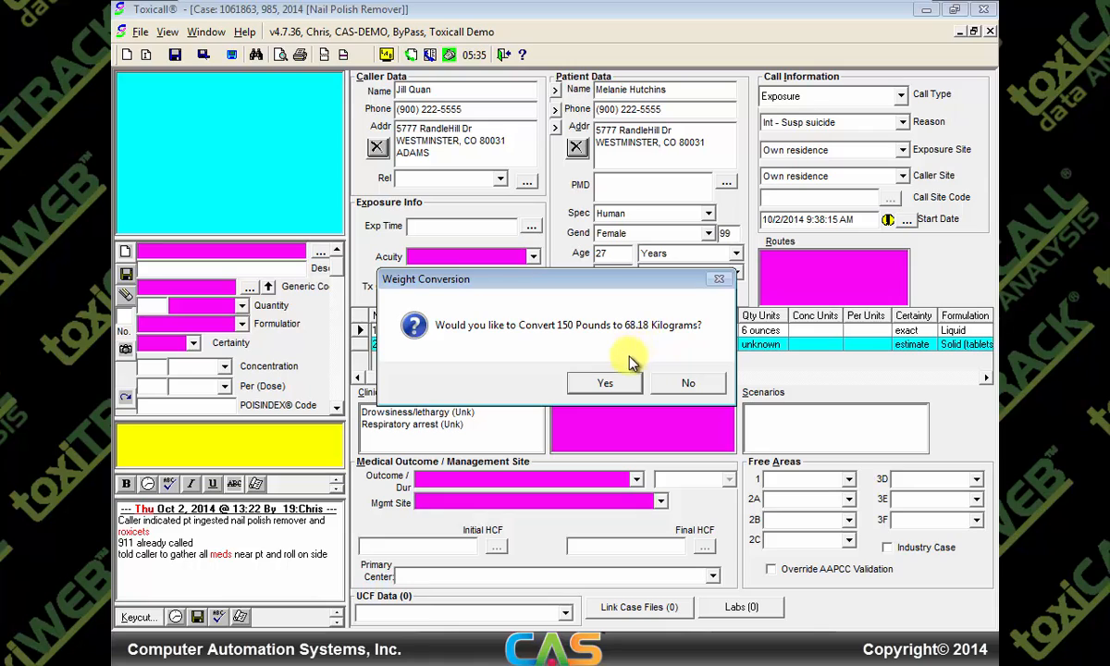
click(608, 387)
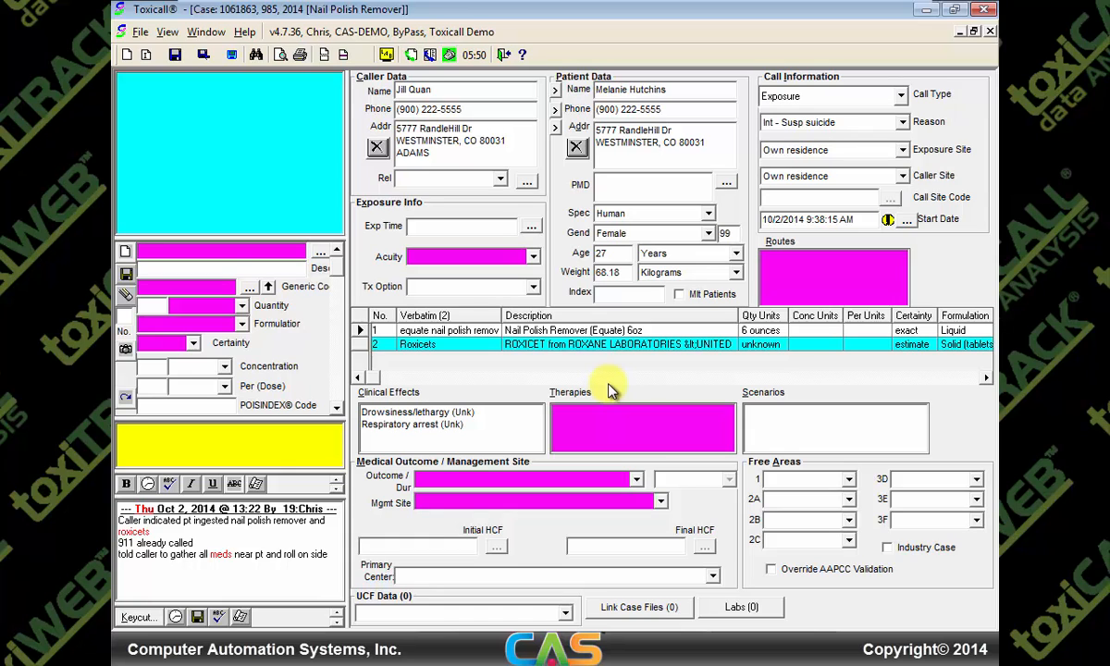
Set the exposure time to Unknown in the date/time picker and the acuity to Acute
click(528, 228)
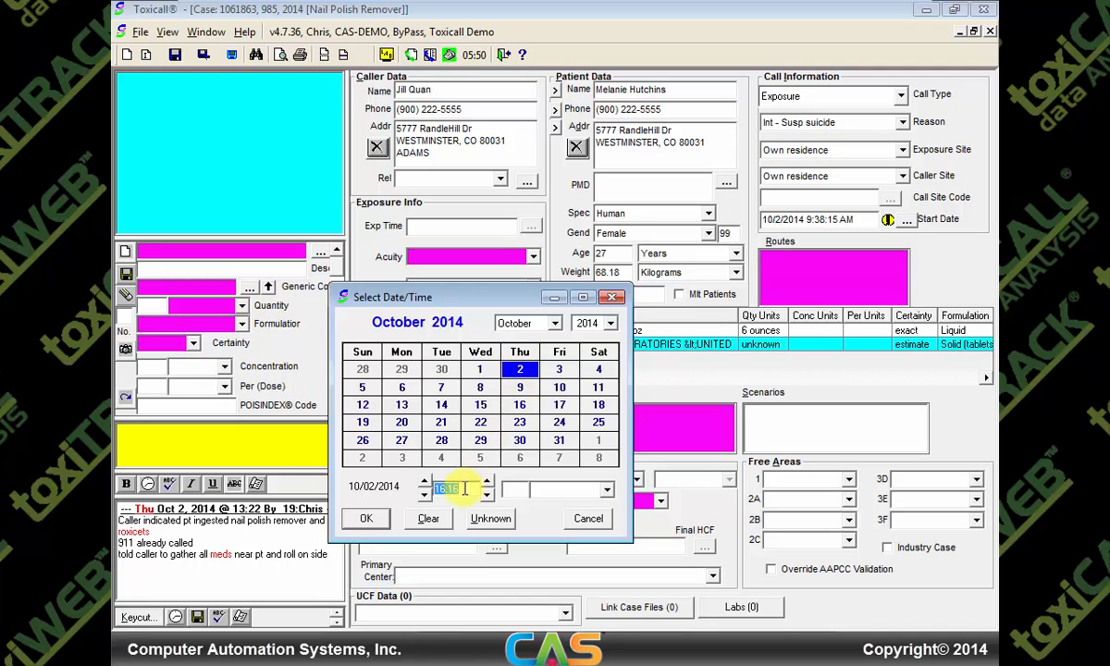
click(426, 481)
click(487, 482)
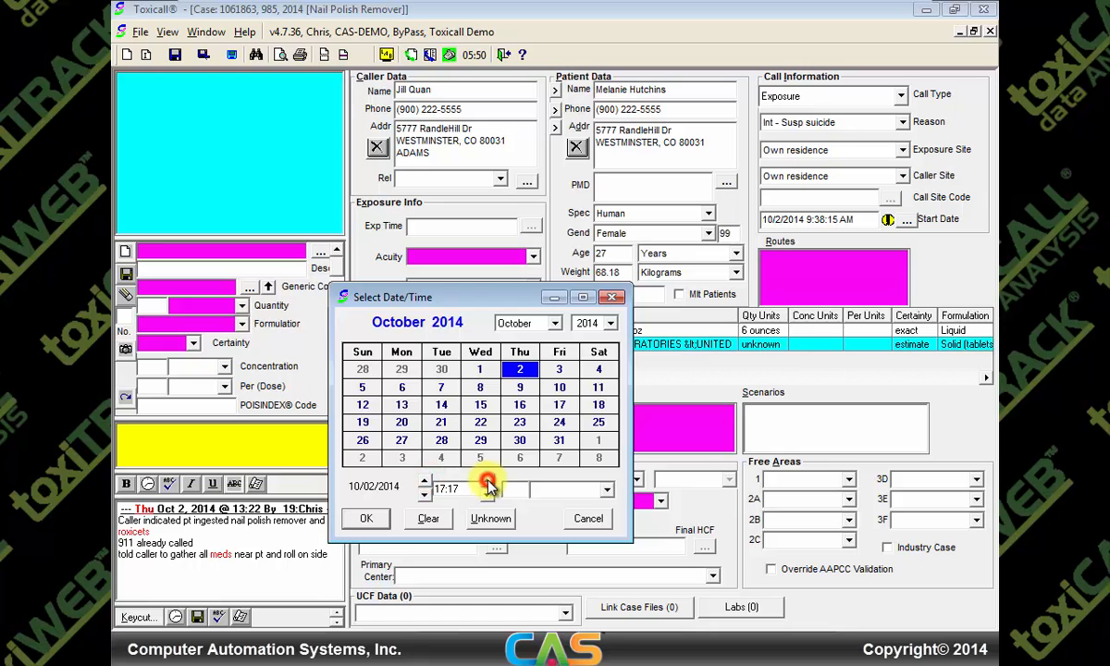
click(488, 482)
click(488, 481)
click(490, 519)
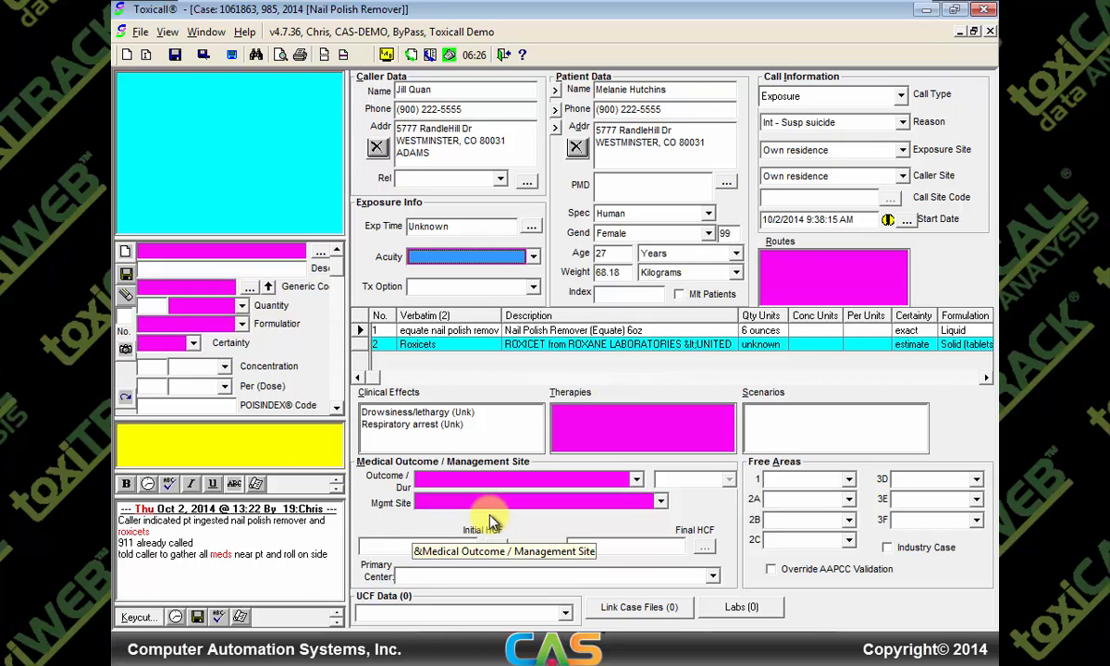
key(a)
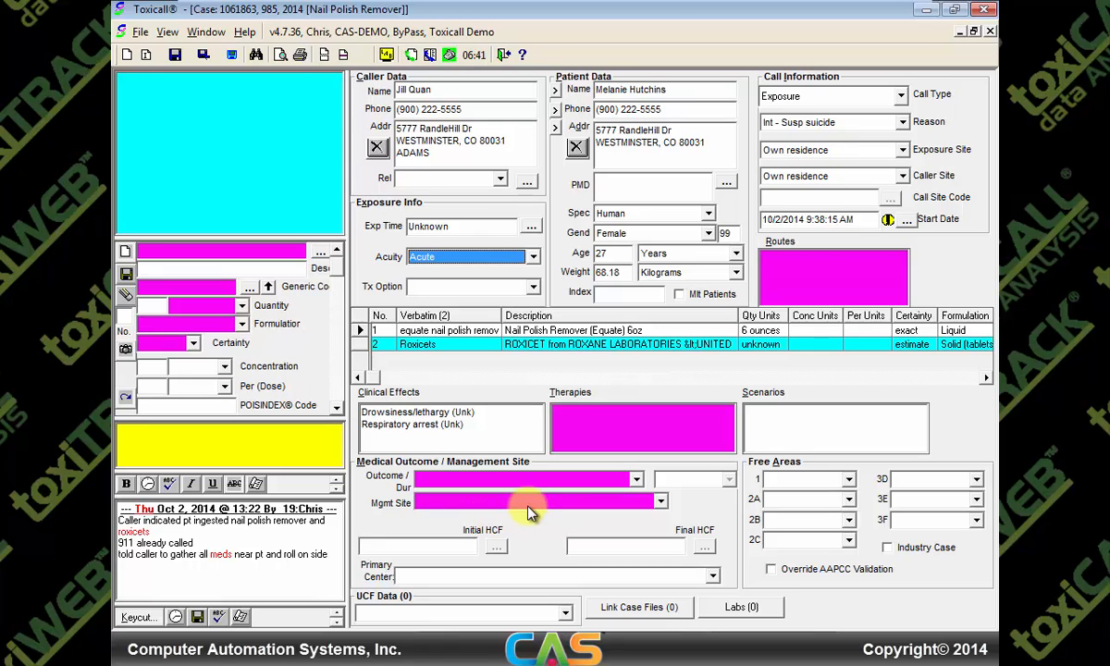
Tick Ingestion as the sole exposure route, leaving Aspiration and Rectal unchecked, and confirm
double_click(788, 256)
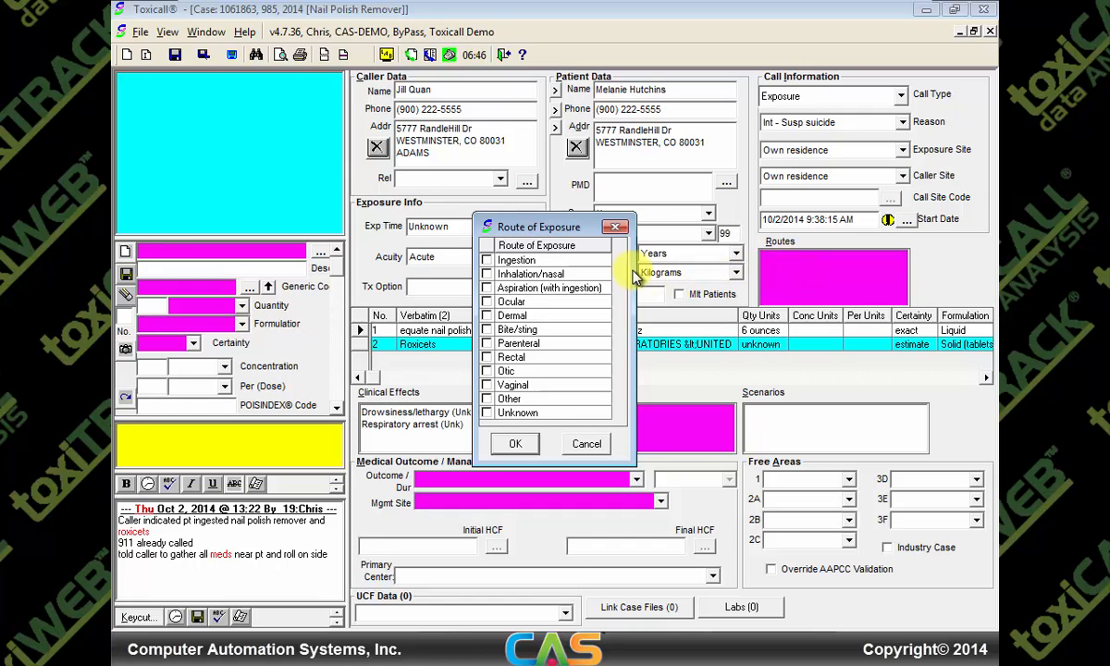
click(487, 261)
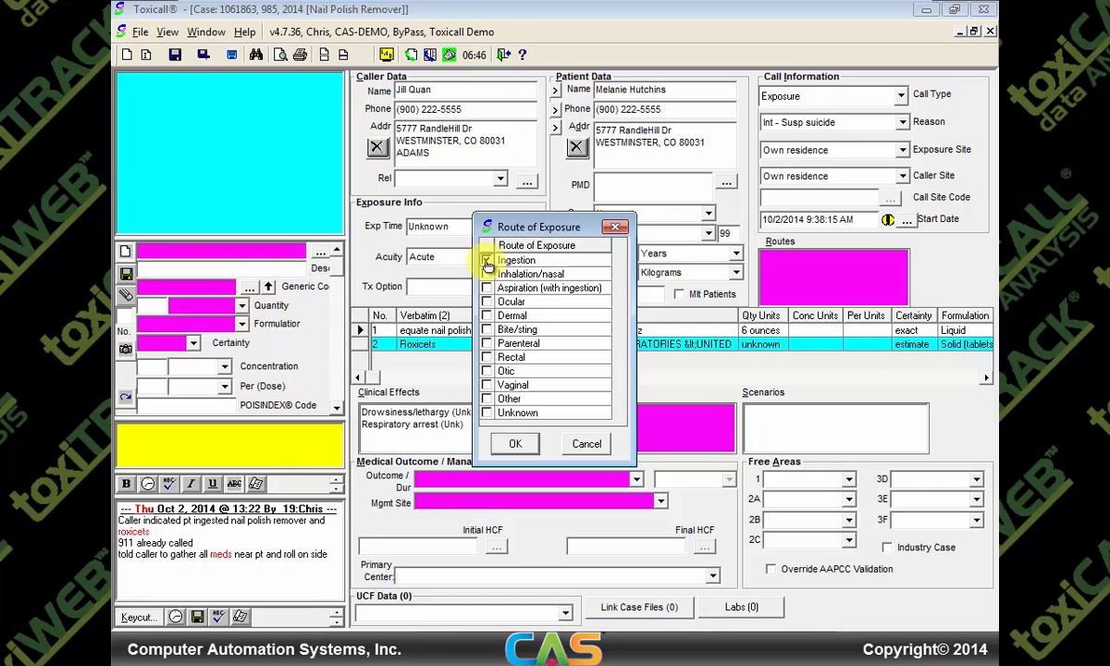
click(486, 288)
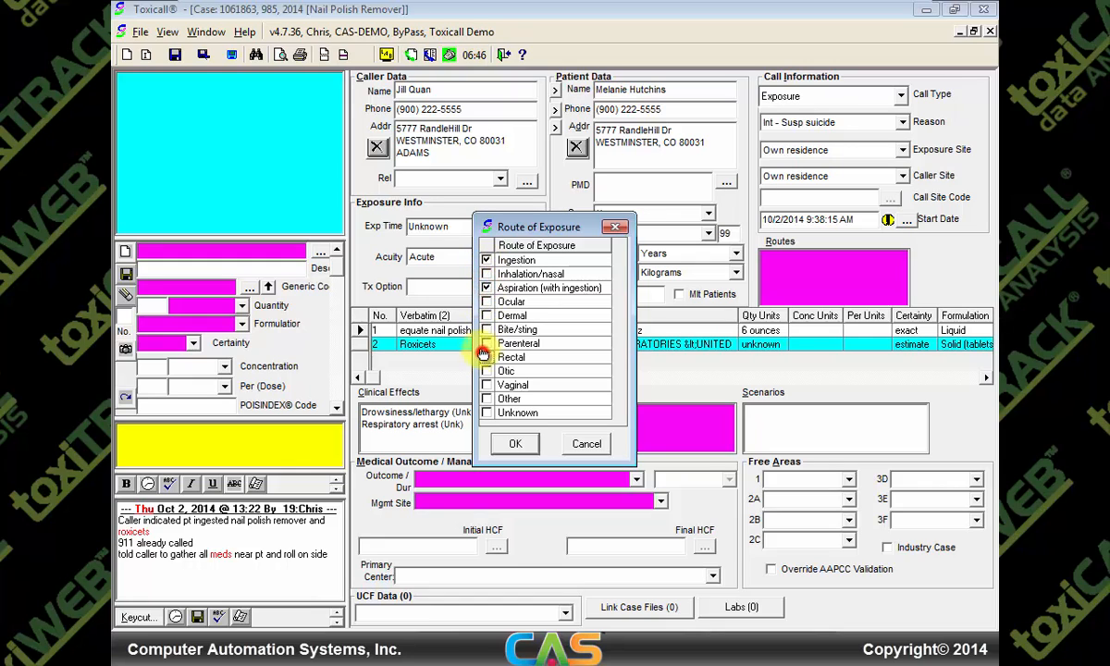
click(485, 357)
click(487, 289)
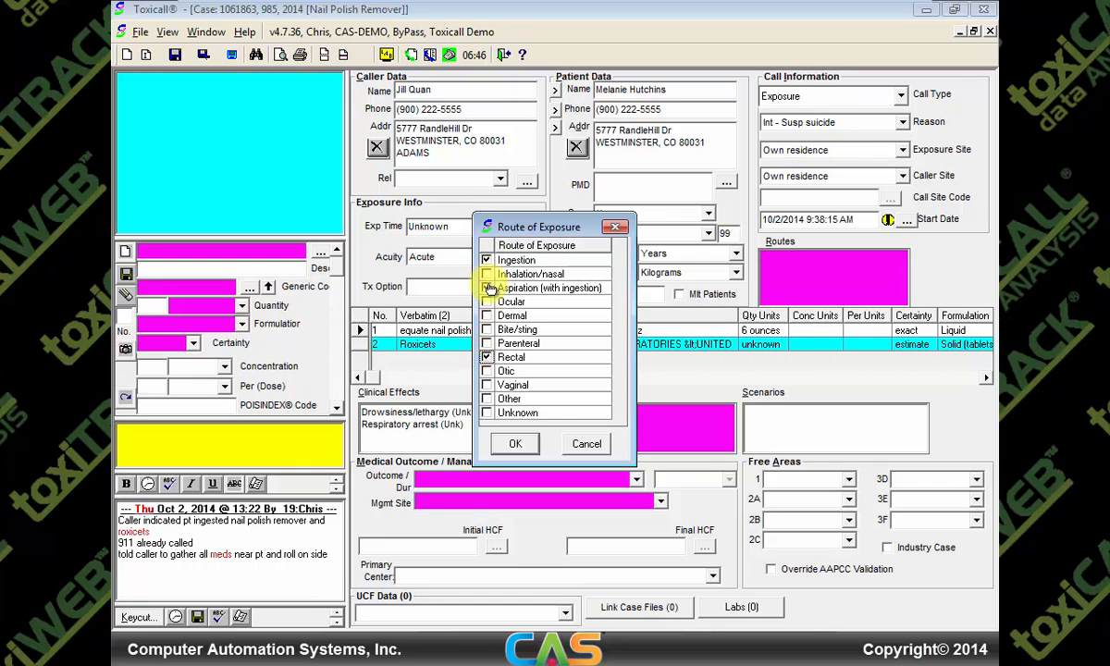
click(487, 358)
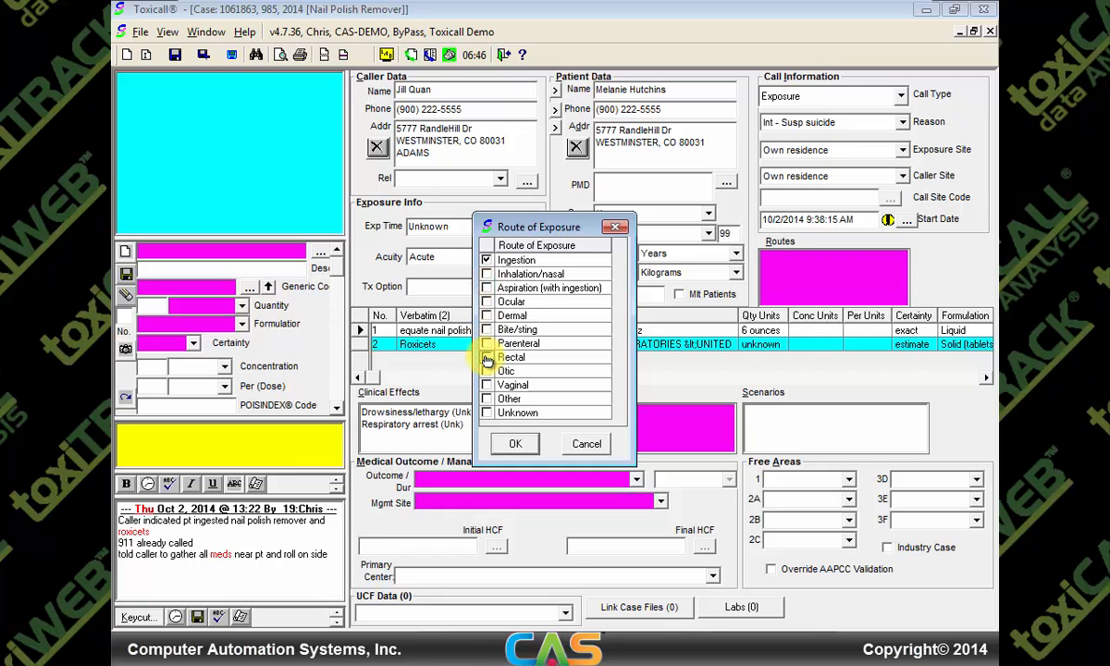
click(512, 443)
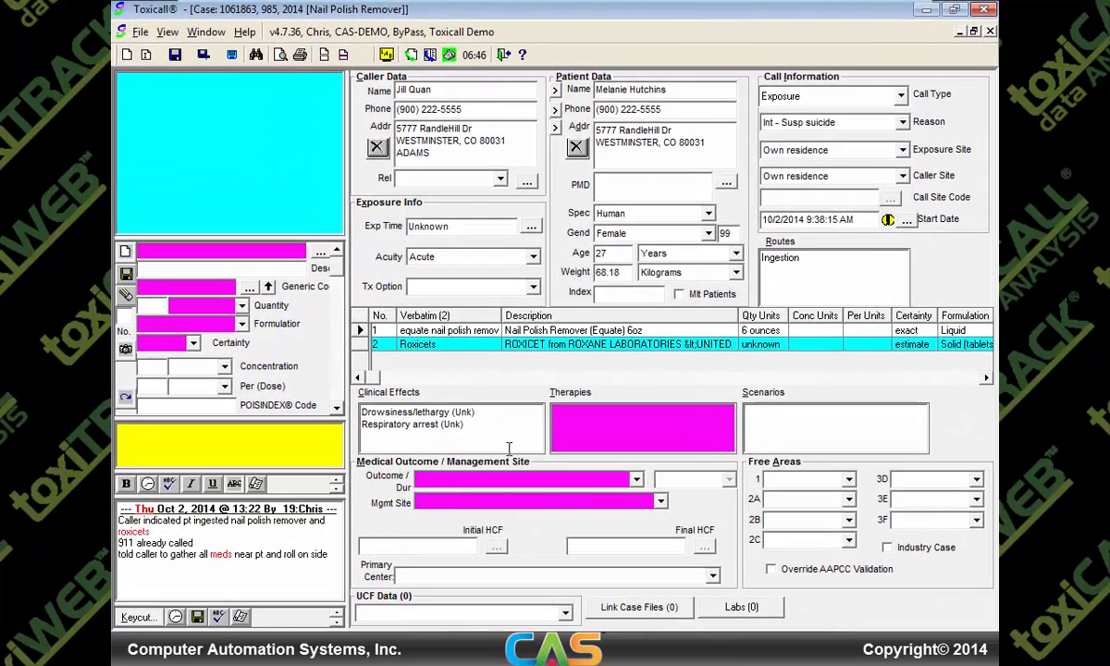
click(557, 343)
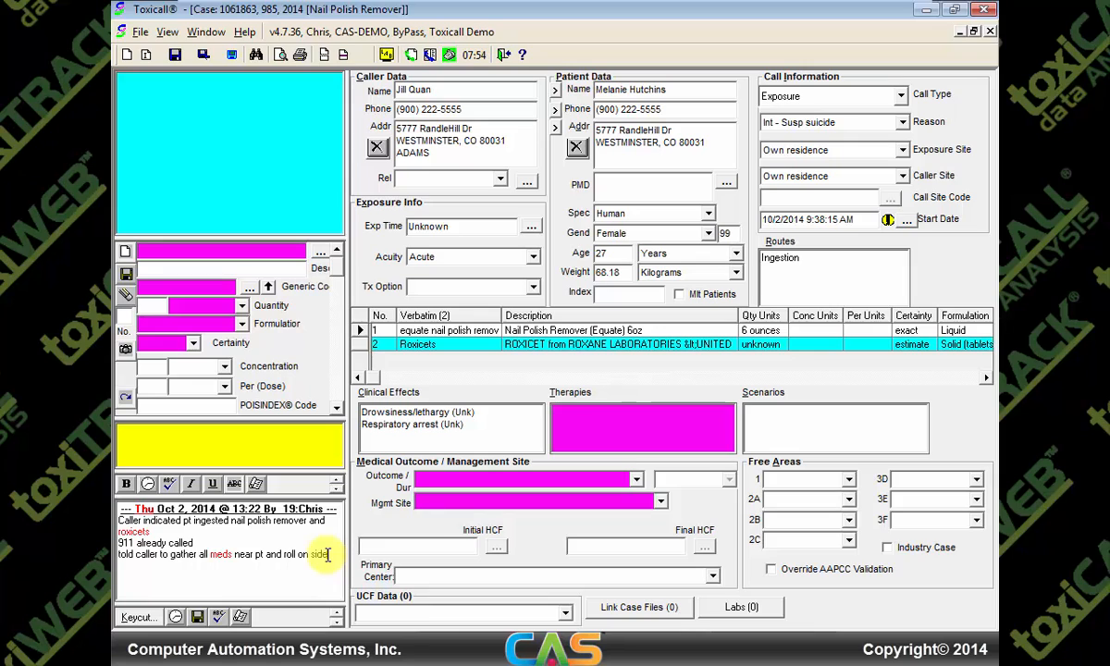
Add the note line 'Caller indicated pt is unresponsive barely breathing' after the roxicets line
click(196, 530)
key(Return)
text(Caller indicated pt )
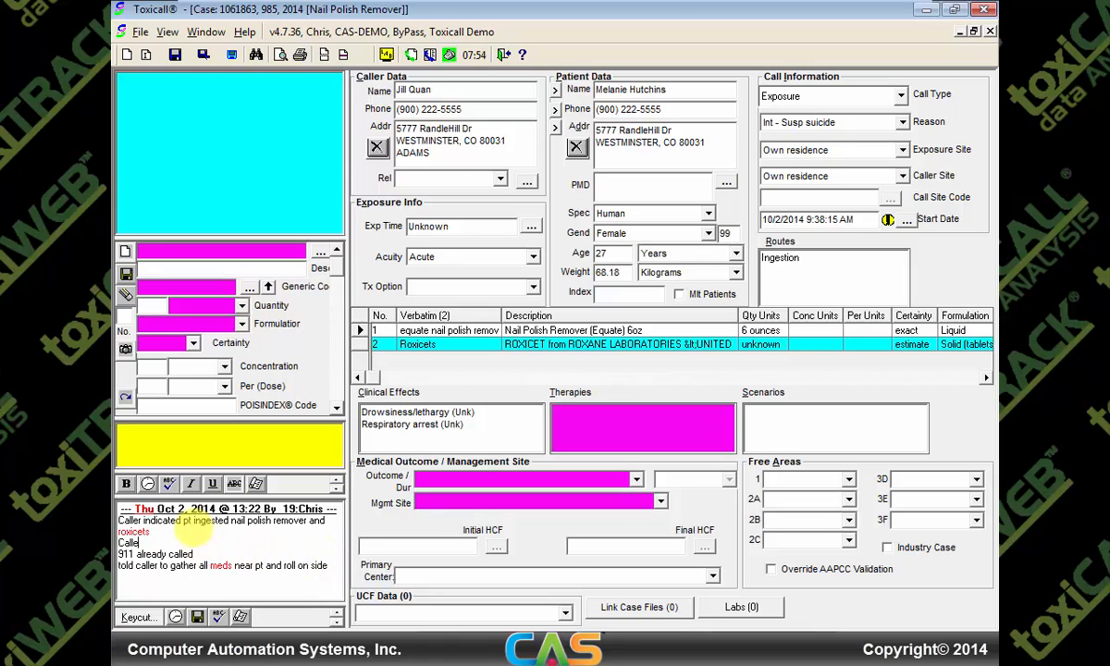
text(is unresponsive barely breathing)
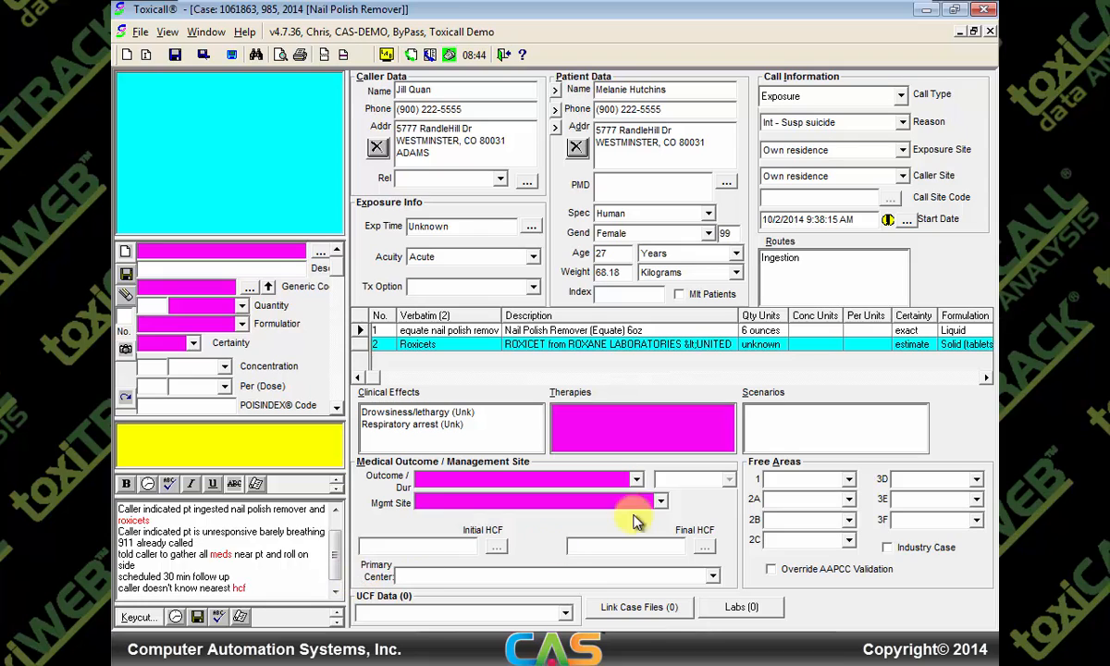
Choose 'Referred by PCC to a HCF' as the management site, then save the case
click(601, 500)
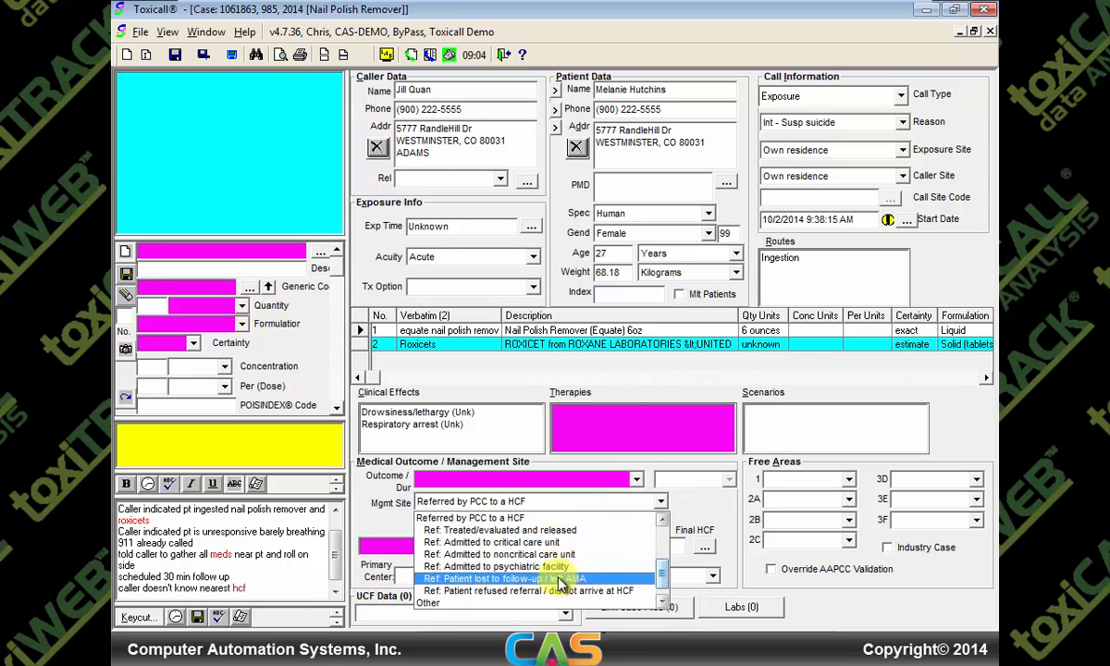
click(659, 504)
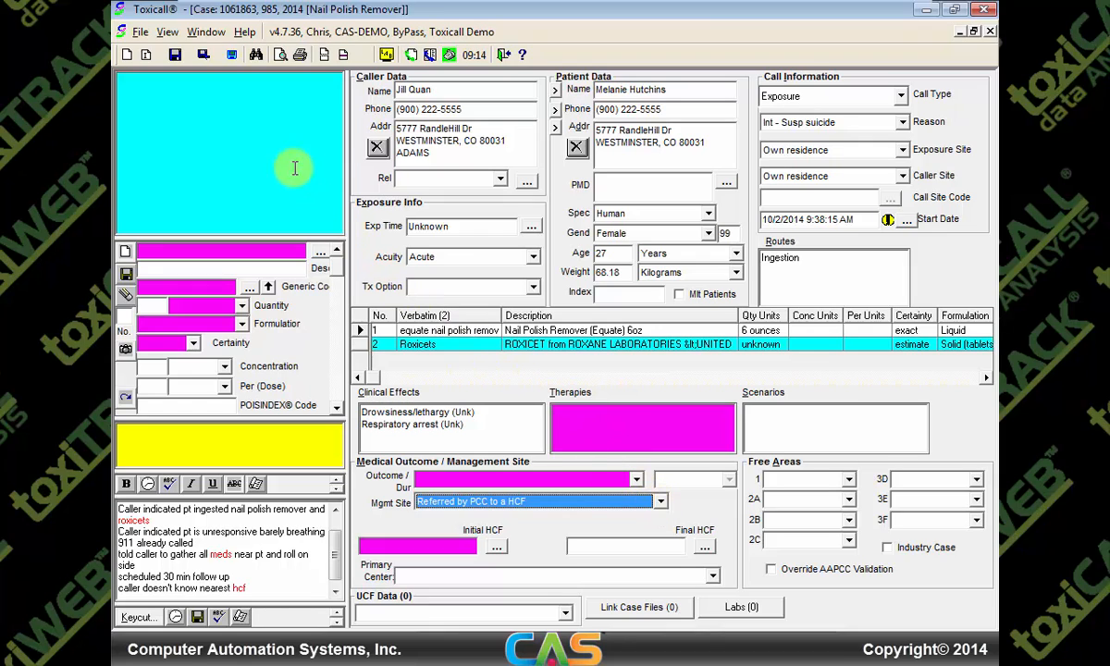
click(173, 59)
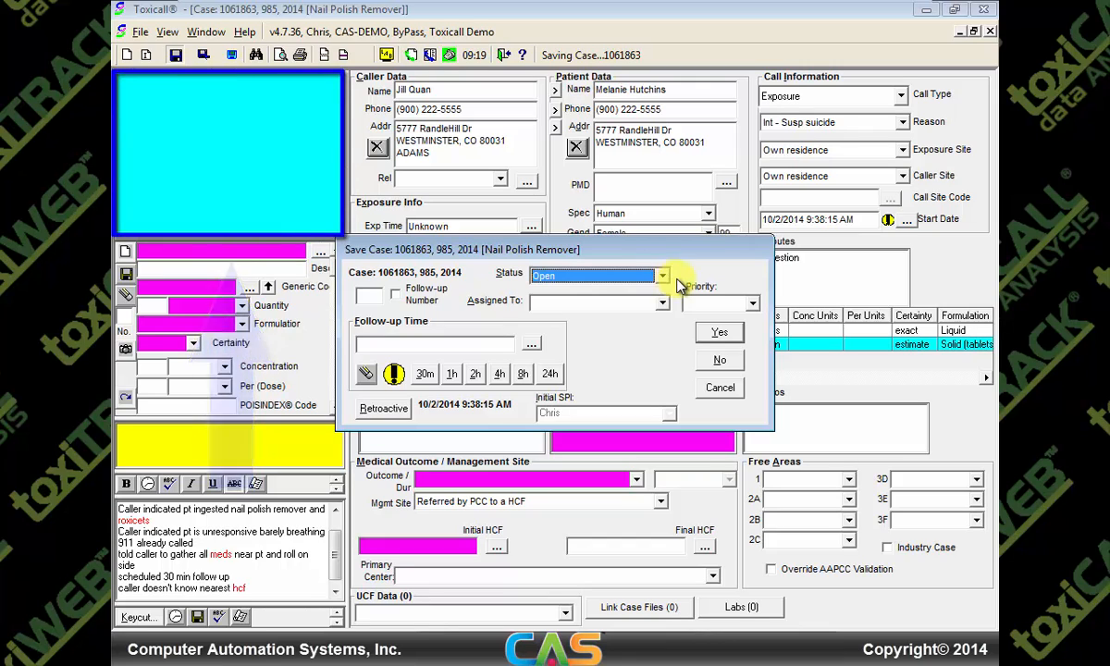
Save the case with Moderate priority and a 30-minute follow-up due 10/2/2014 10:08:15 AM
click(753, 307)
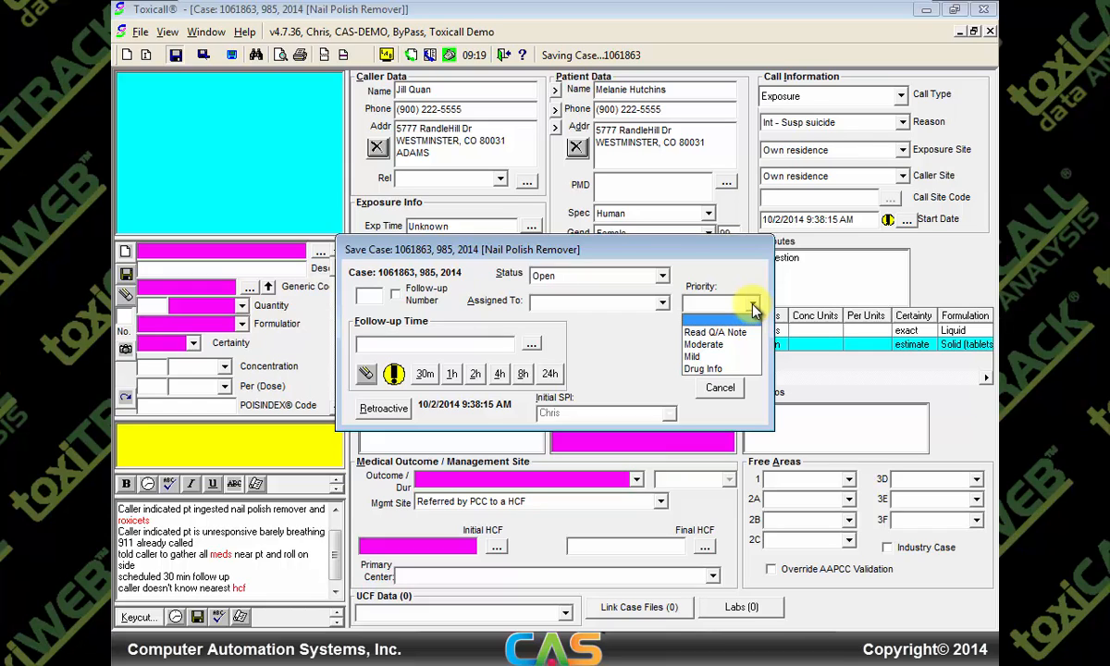
click(726, 345)
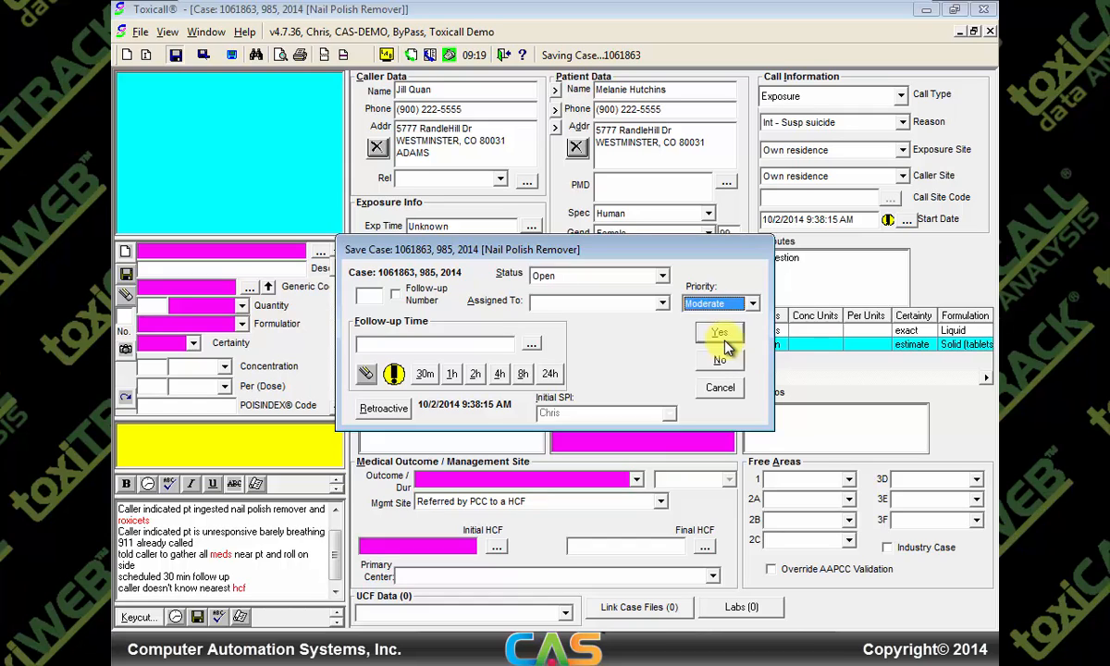
click(395, 374)
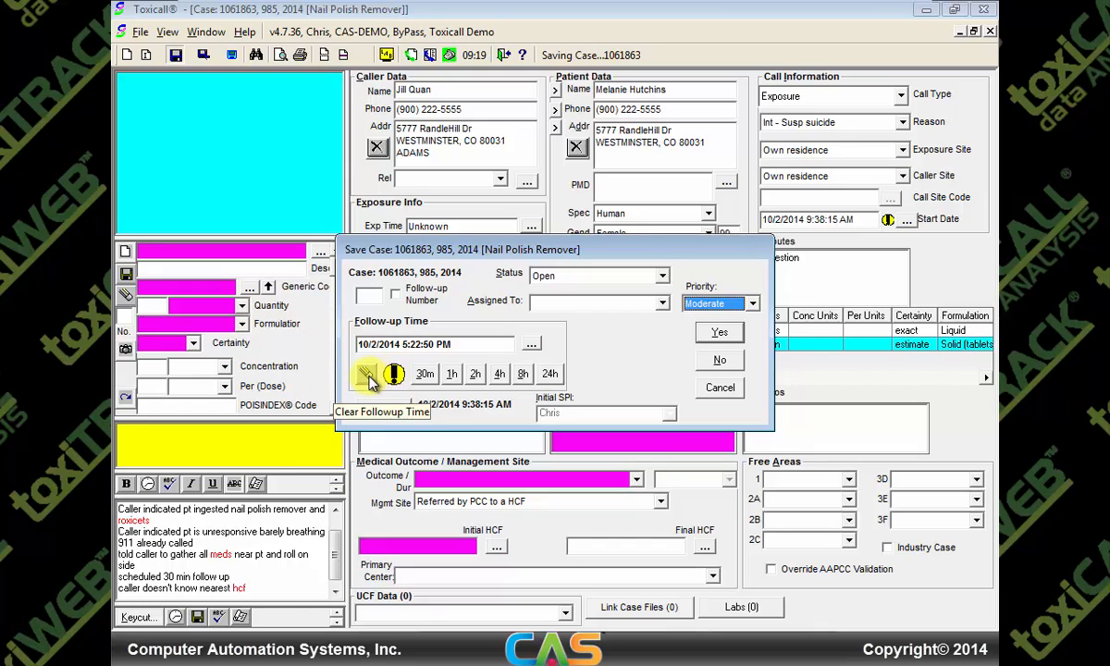
click(366, 375)
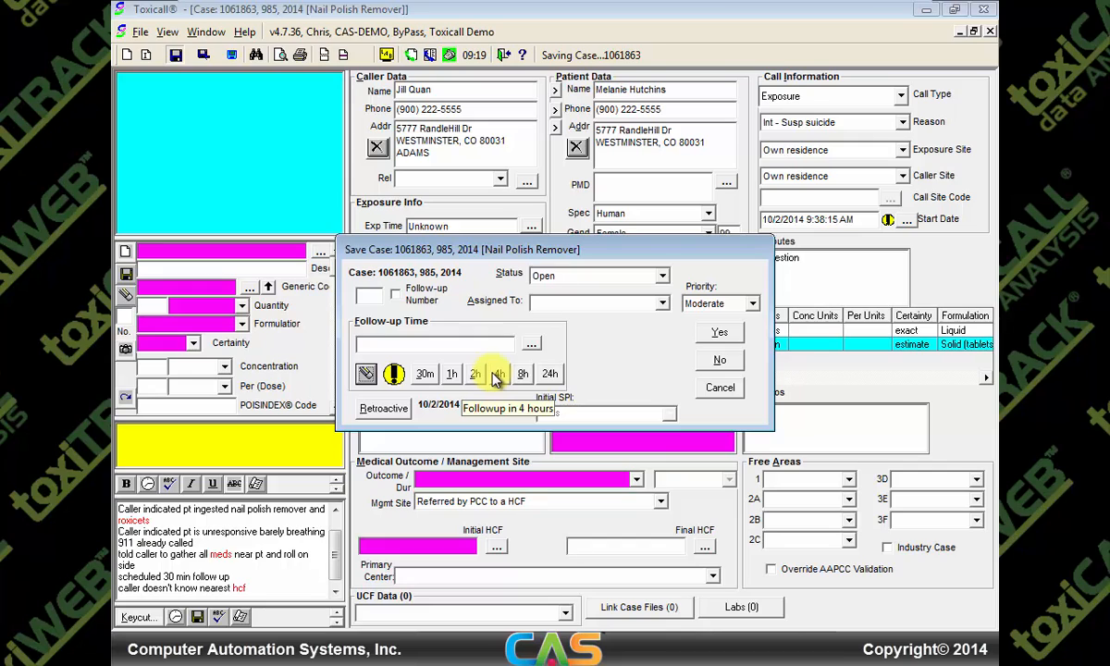
click(425, 374)
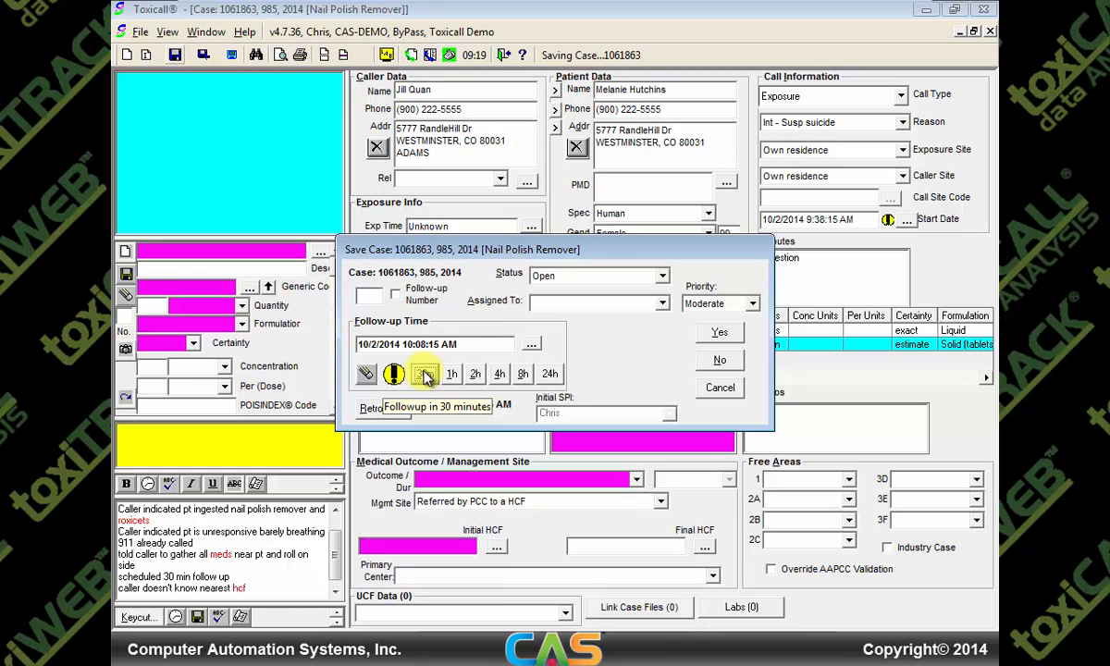
click(721, 333)
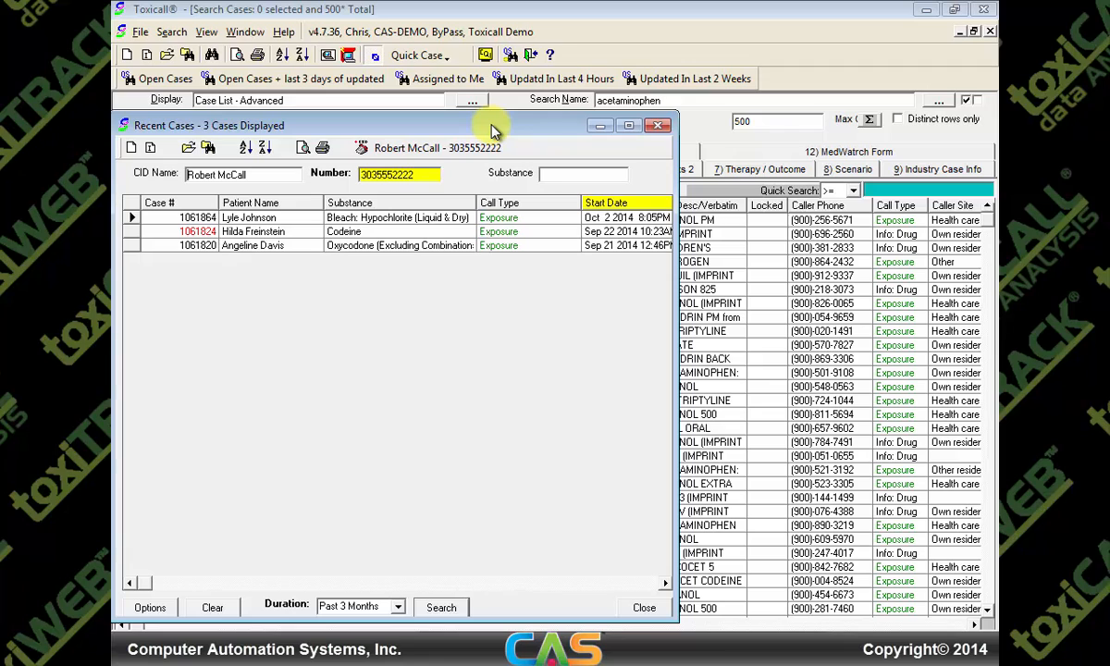
Search Recent Cases by the patient's surname instead of the phone number and open the nail polish remover case
click(331, 176)
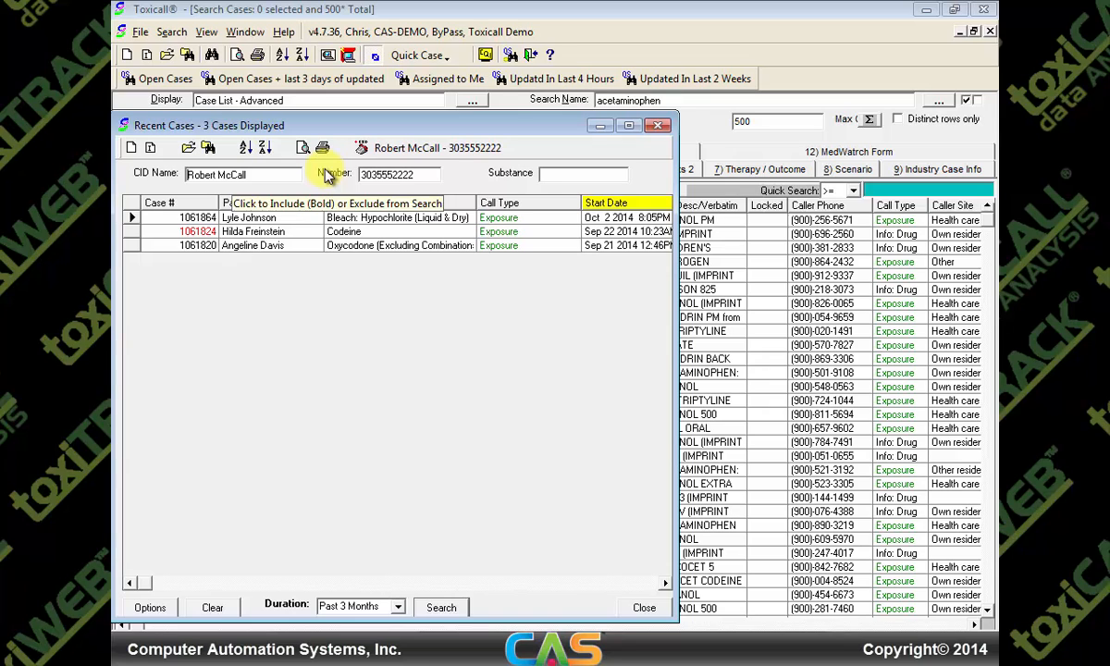
drag(248, 174, 118, 190)
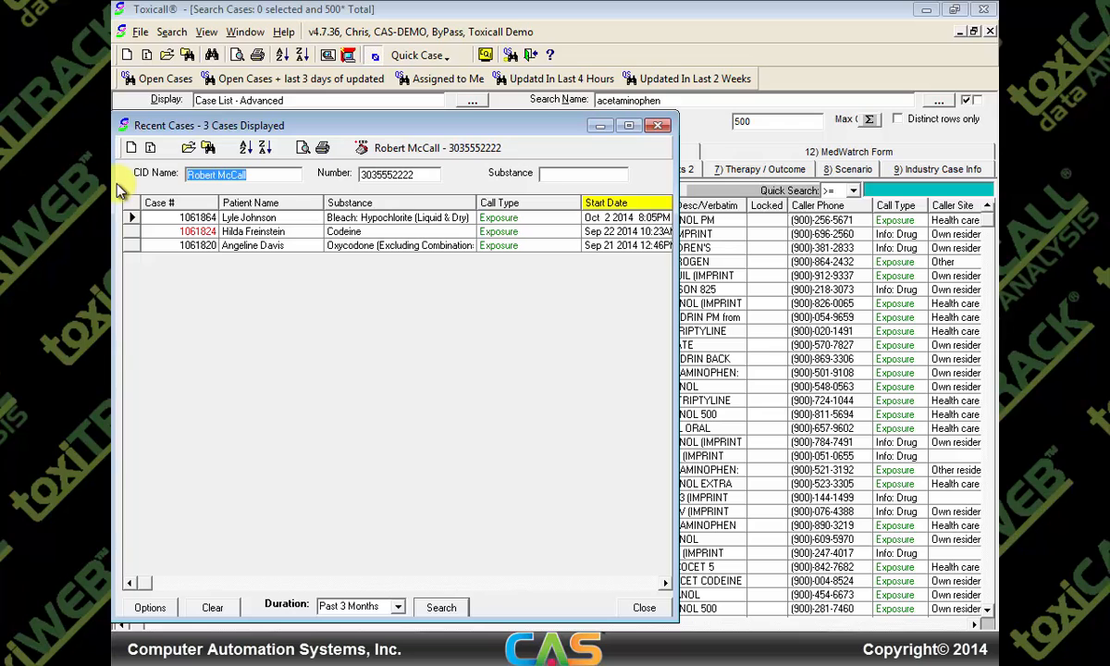
text(Hutchins)
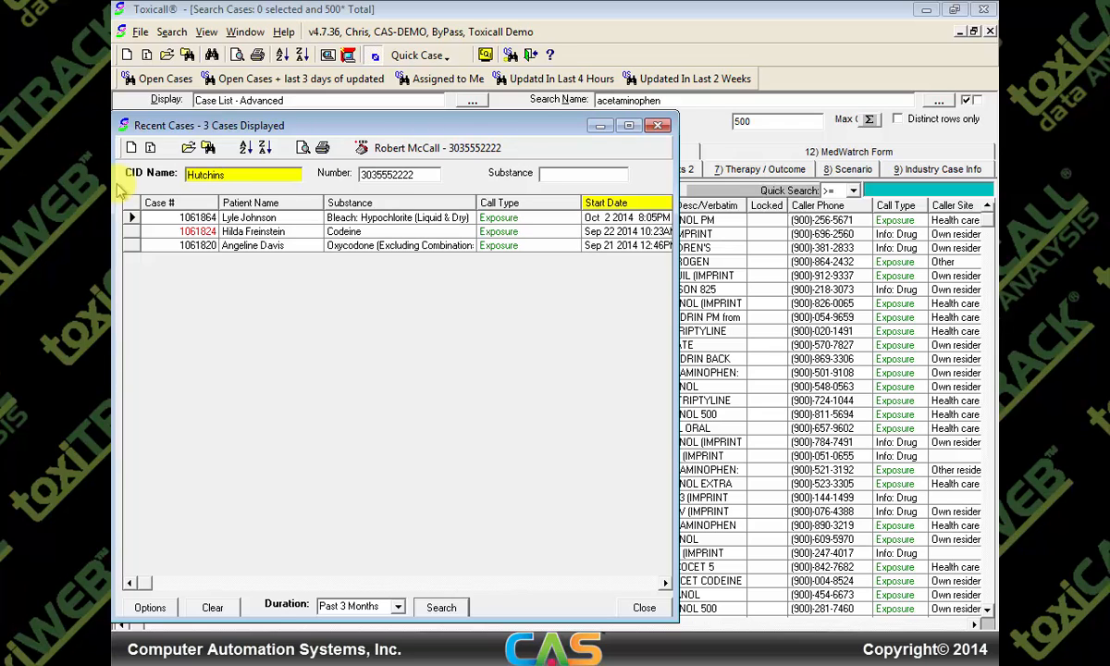
key(Return)
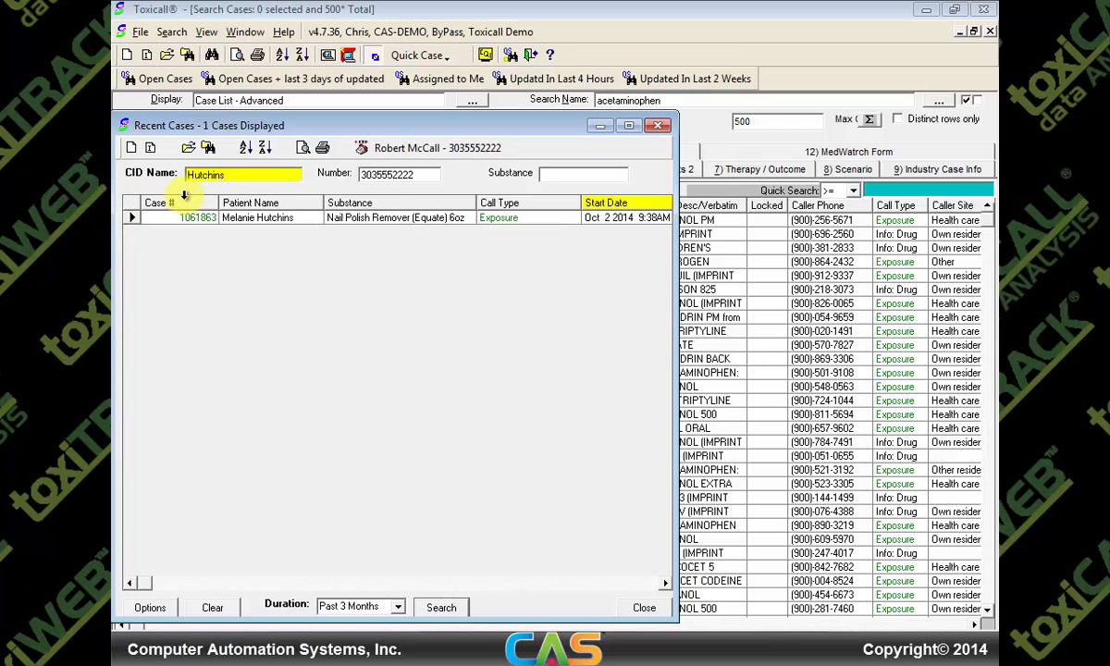
click(270, 229)
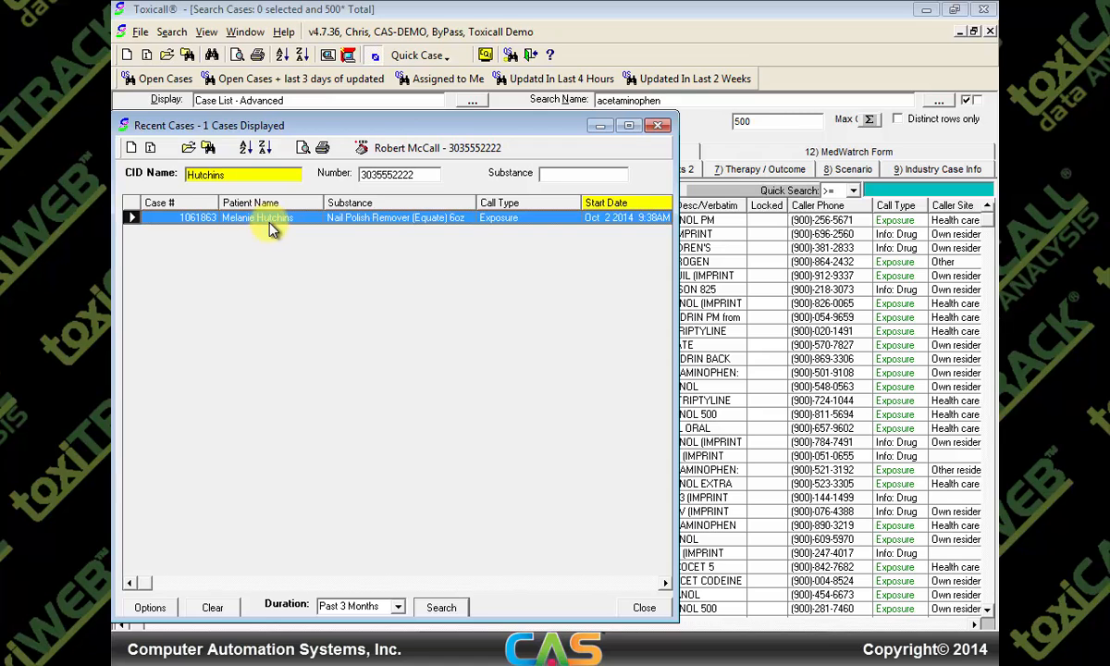
double_click(270, 229)
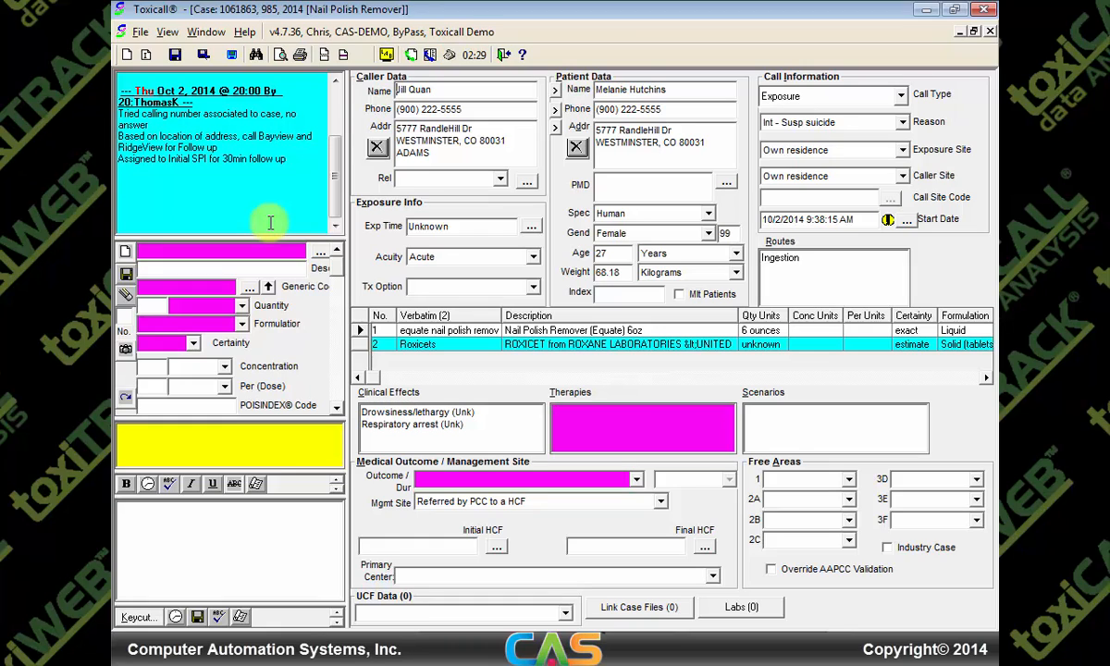
Mark the follow-up call as in progress and scroll through the reopened case's details
click(450, 58)
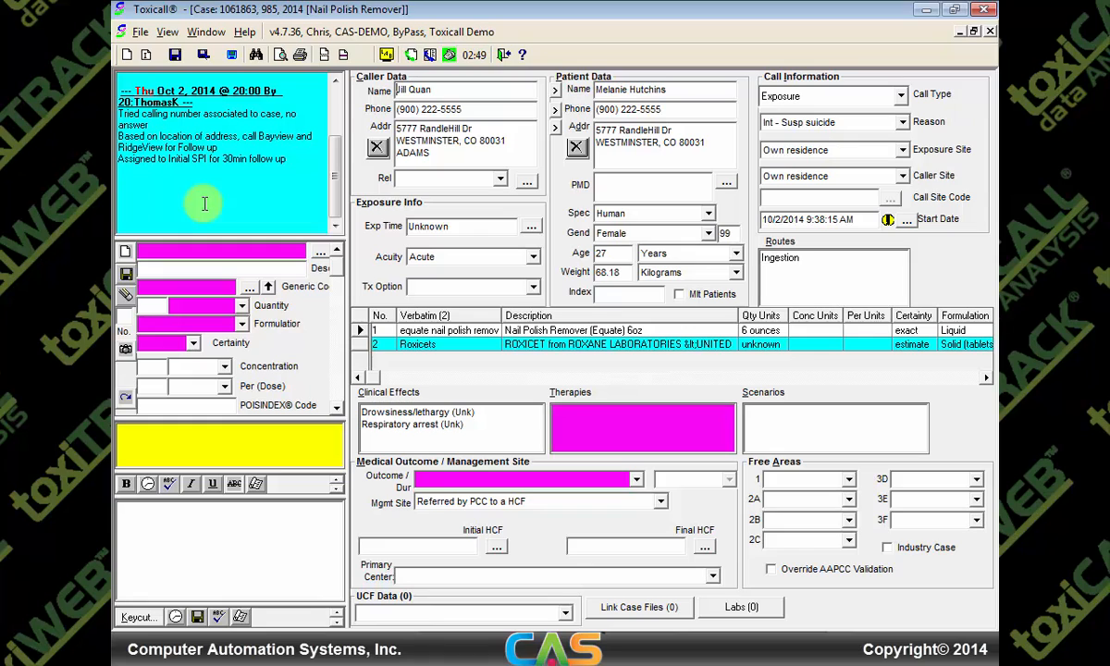
scroll(334, 170, up, 2)
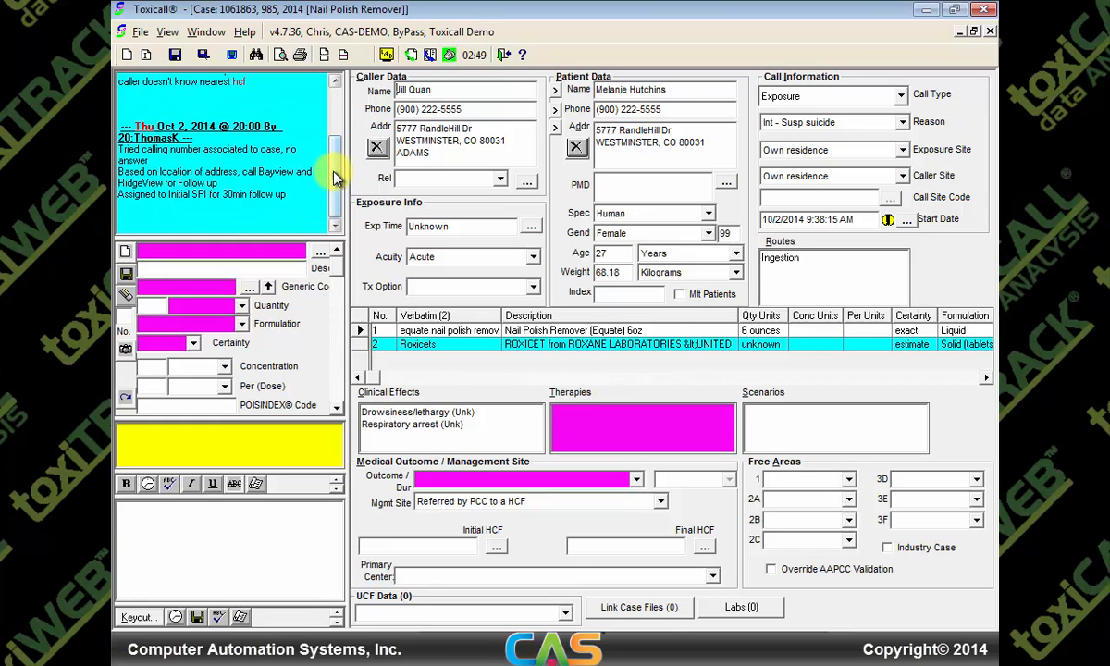
mouse_move(339, 156)
mouse_down()
mouse_move(342, 109)
mouse_move(340, 179)
mouse_up()
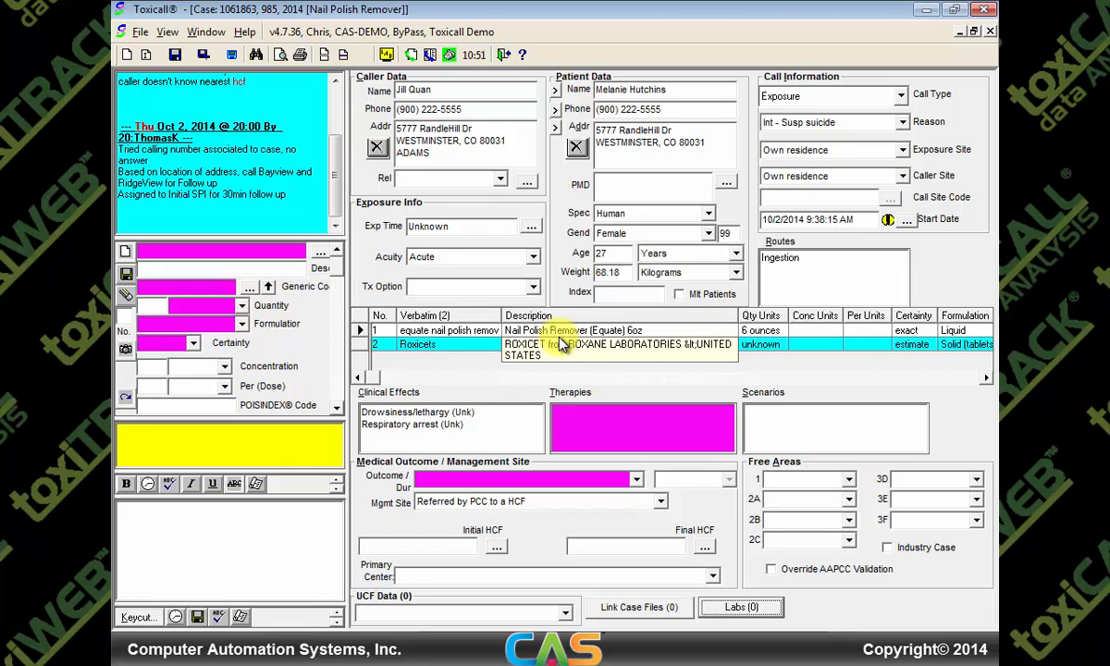
Open the case's Labs and create a lab from the 'vital signs' template
click(740, 610)
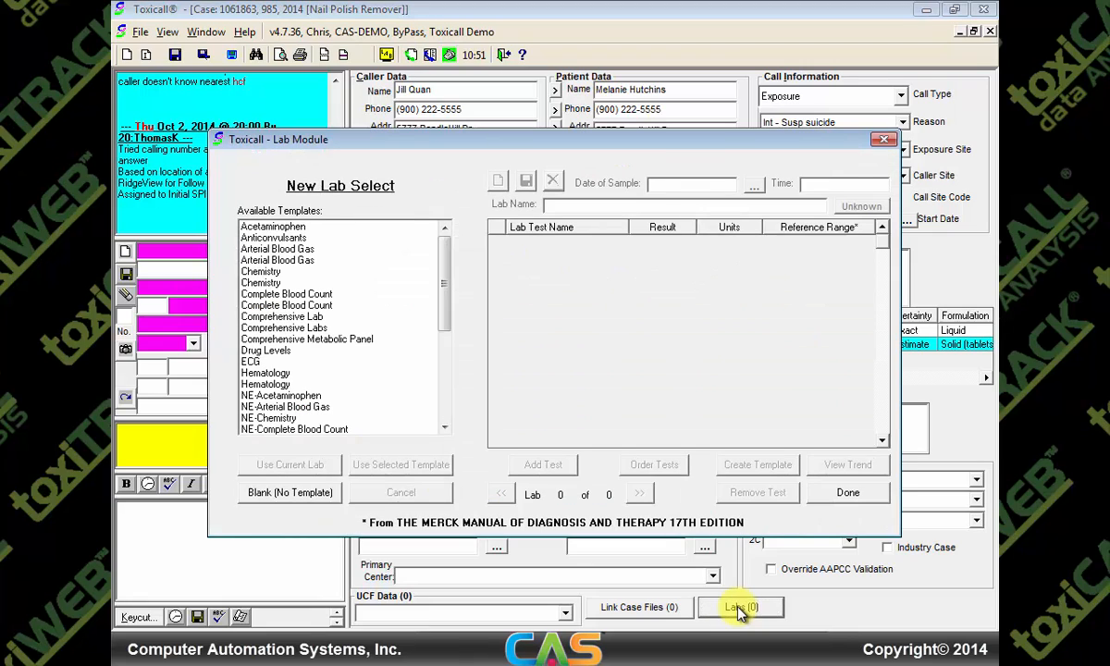
drag(451, 289, 452, 392)
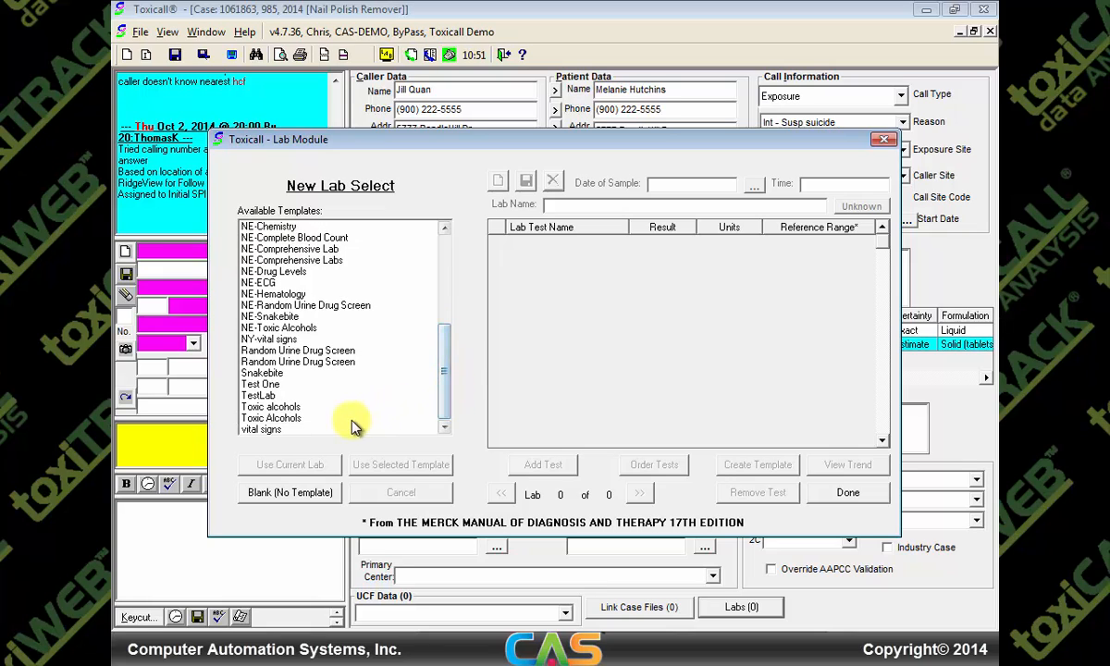
double_click(292, 432)
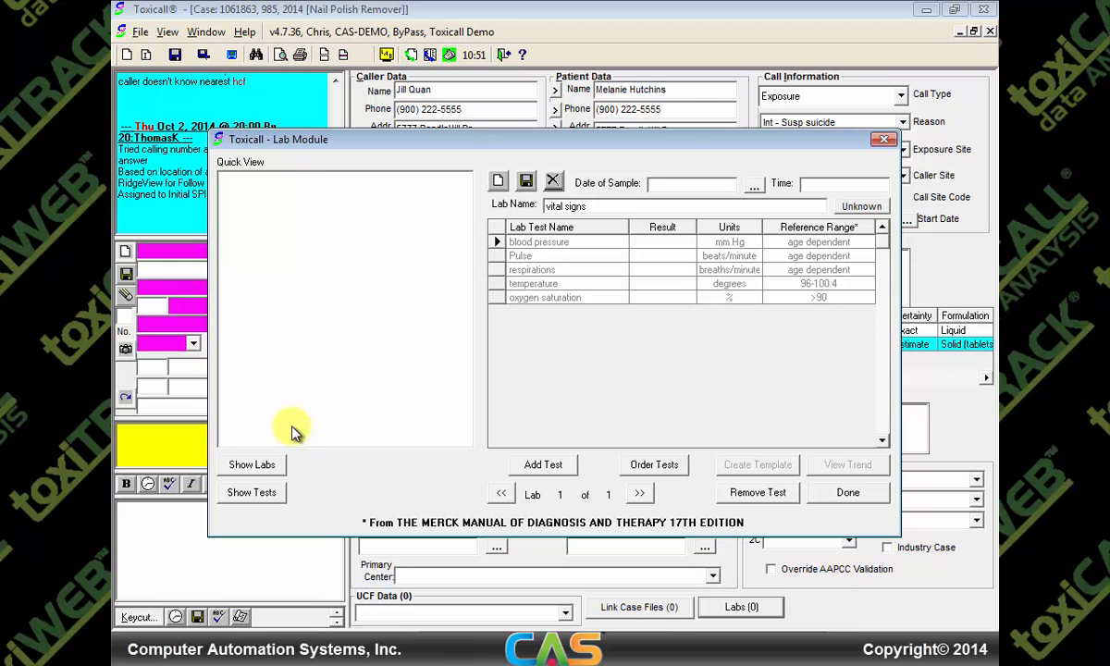
Set the lab sample date to October 2, 2014 and fill in the sample time
click(754, 188)
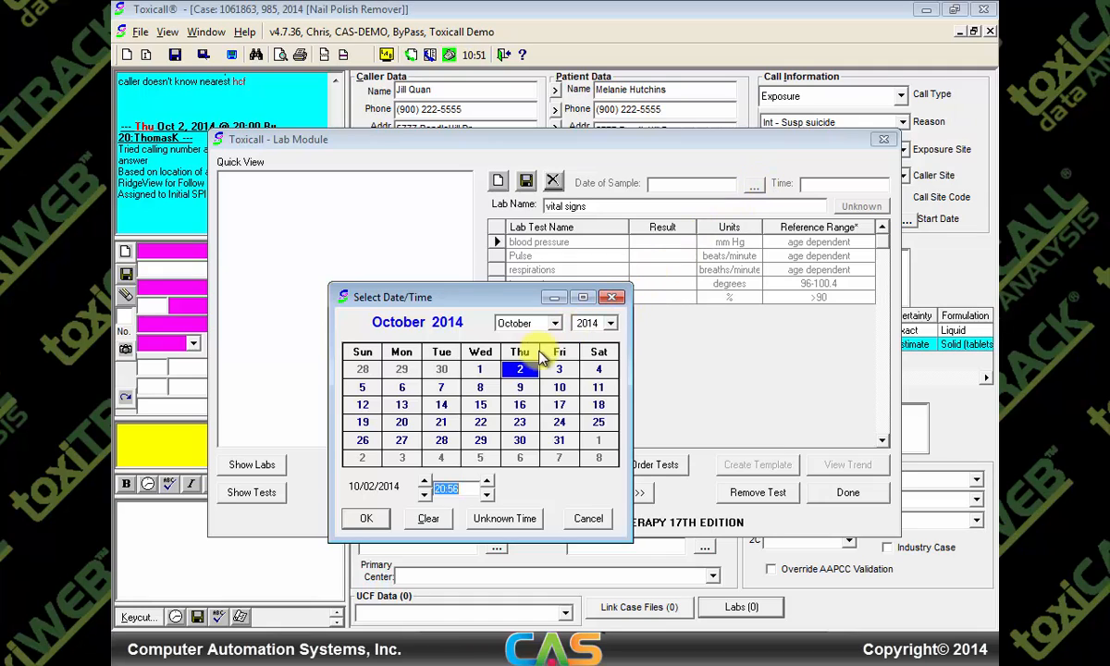
double_click(518, 371)
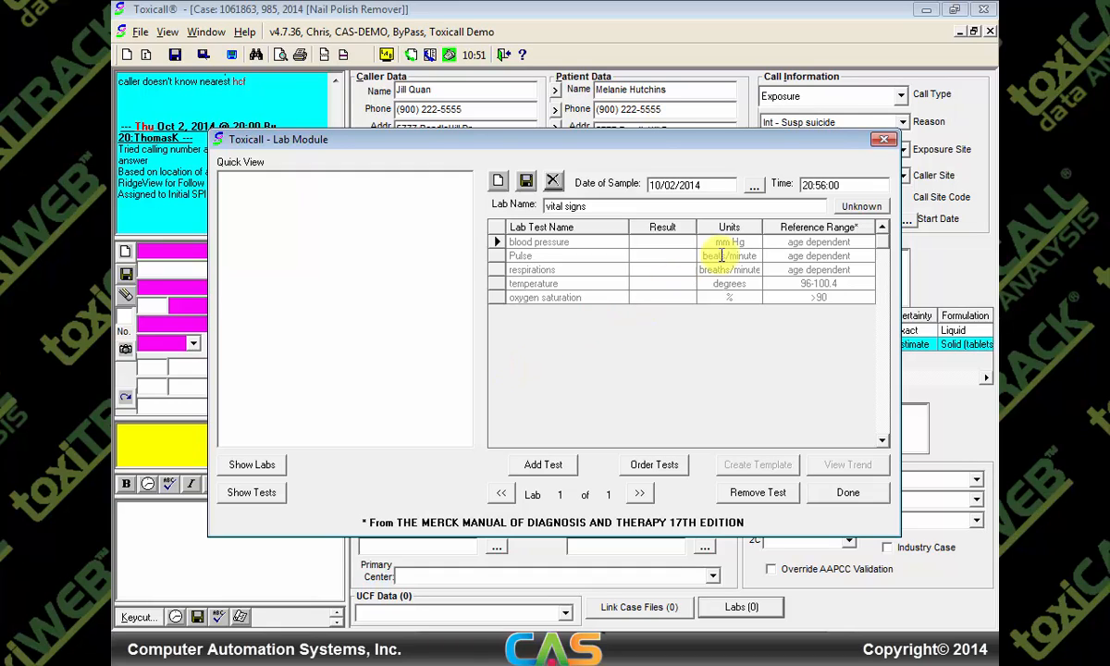
text(0:00)
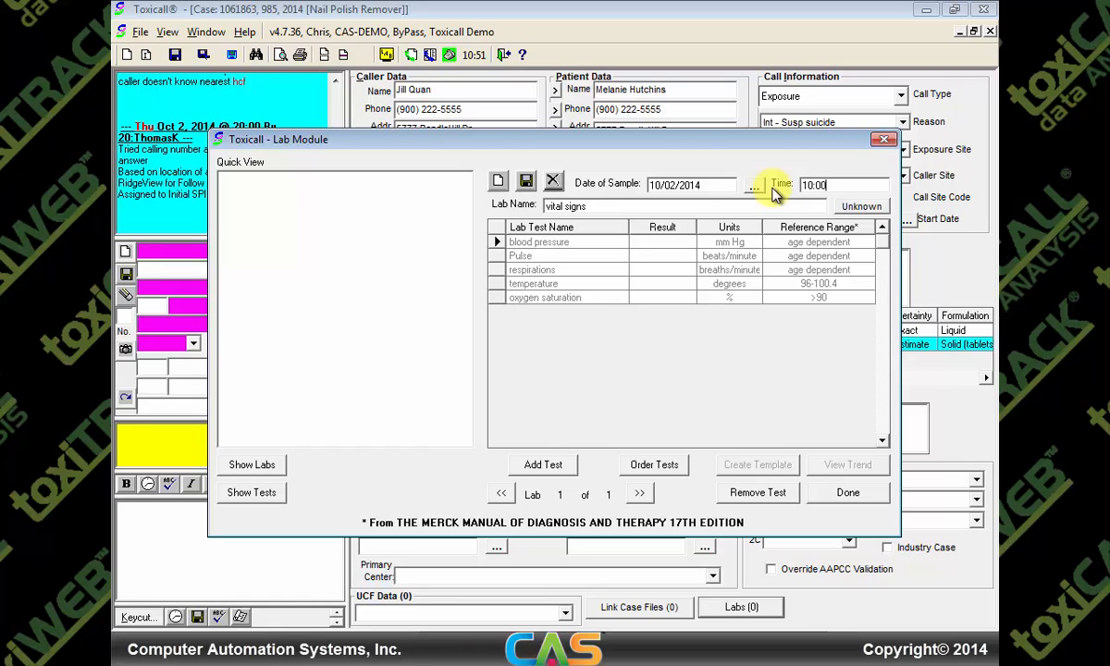
Enter vital sign results: BP 116/75, pulse 115, respirations 14, temperature 97.8, O2 saturation 98
click(668, 243)
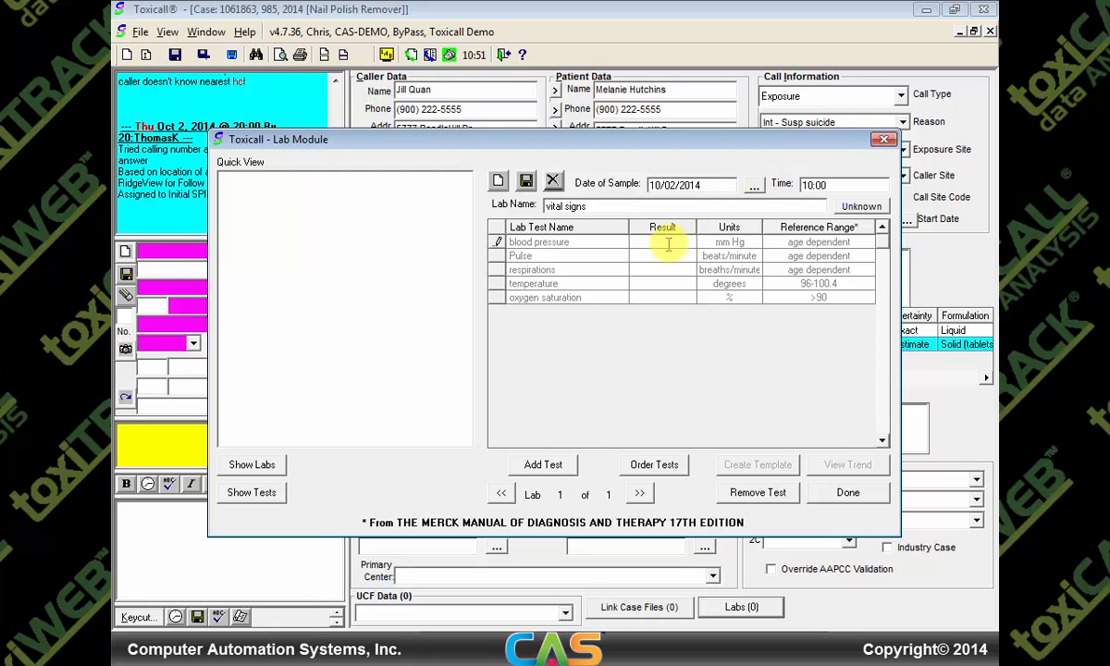
text(116/75)
click(663, 249)
text(115)
key(Down)
text(14)
key(Down)
text(97.8)
key(Down)
text(98)
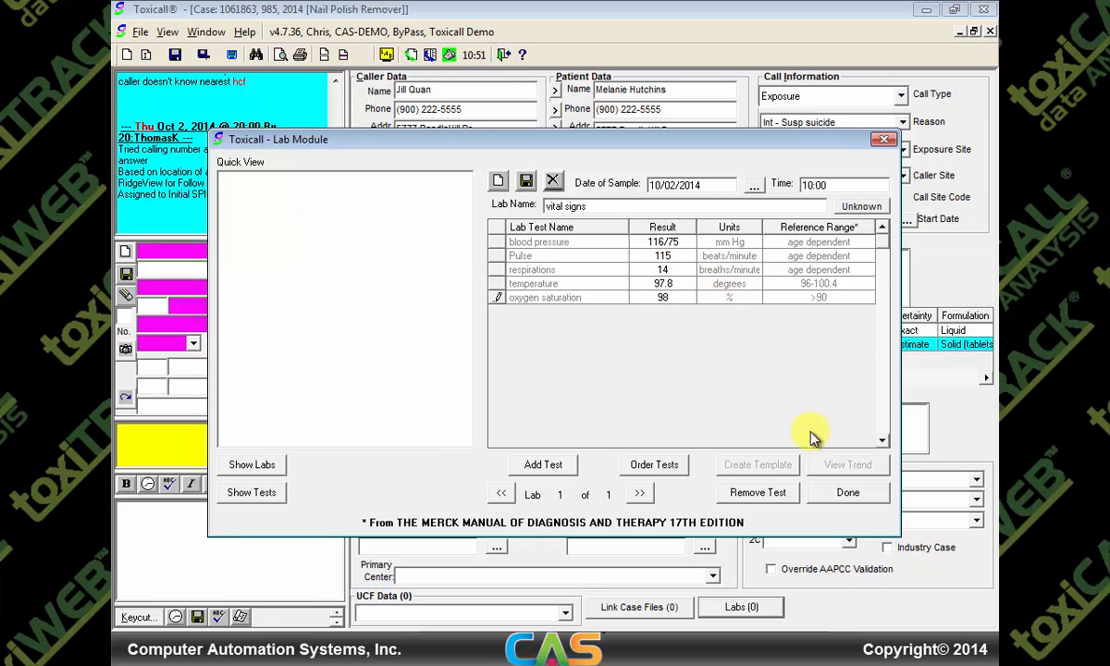
Finish the vital signs lab and confirm saving it
click(848, 493)
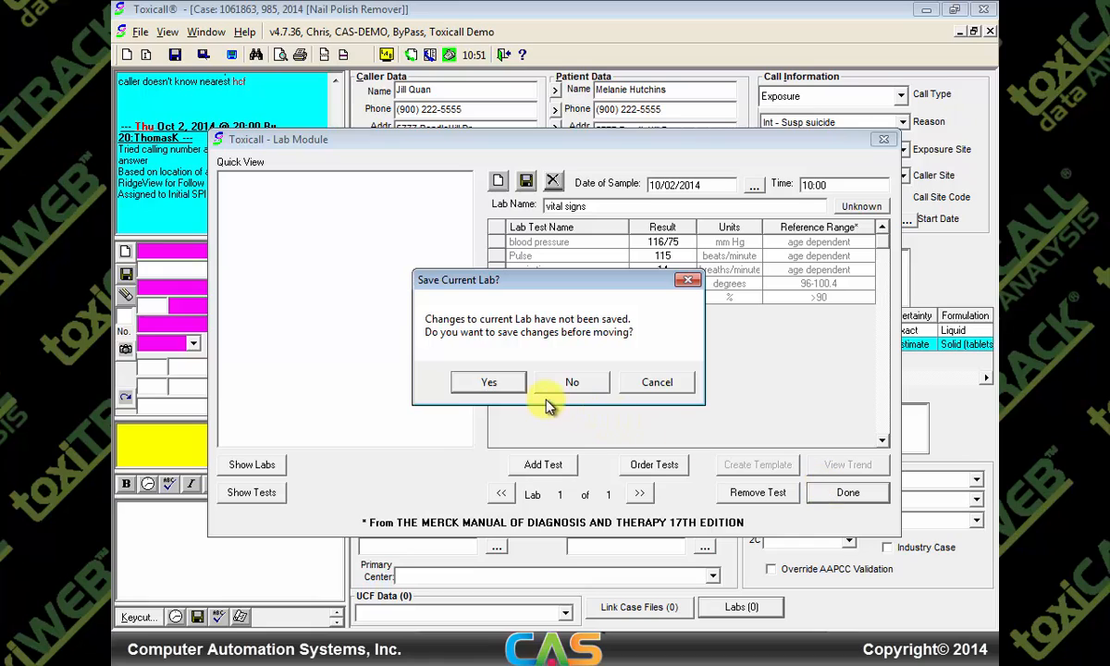
click(489, 382)
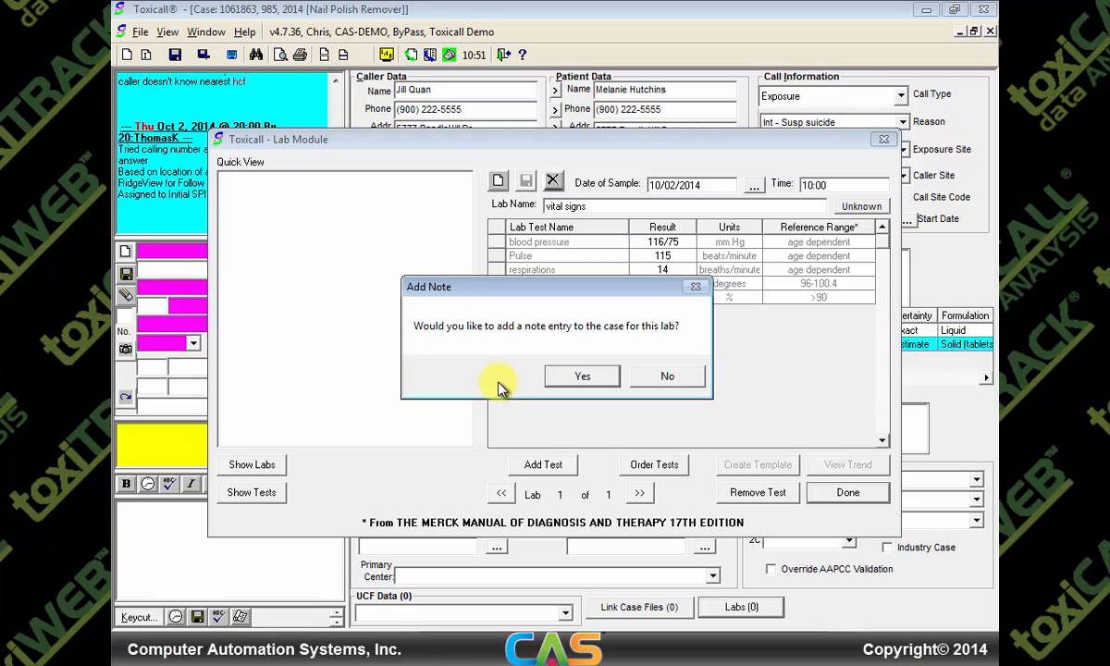
Accept adding the vital signs lab as a case note and check the new dated entry
click(578, 379)
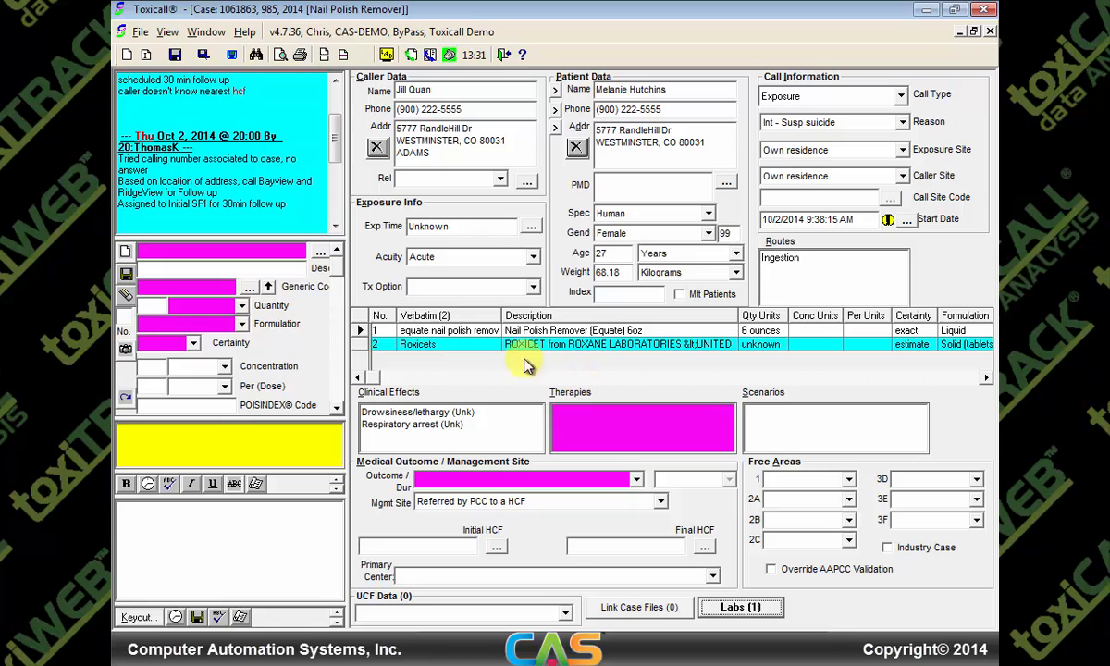
scroll(338, 163, down, 4)
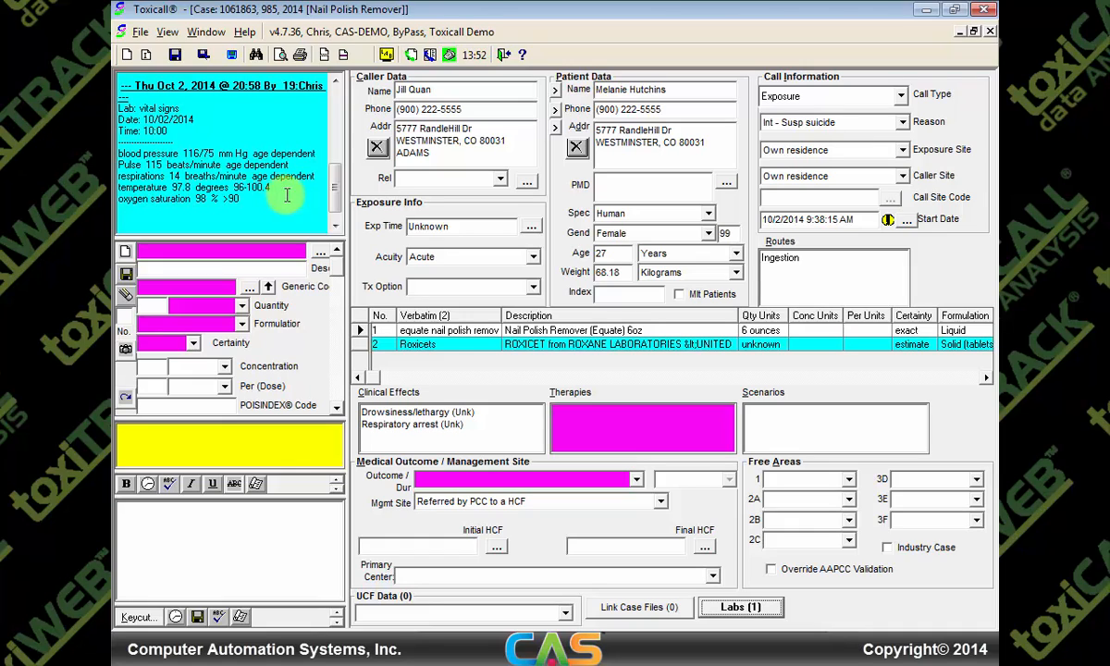
click(747, 607)
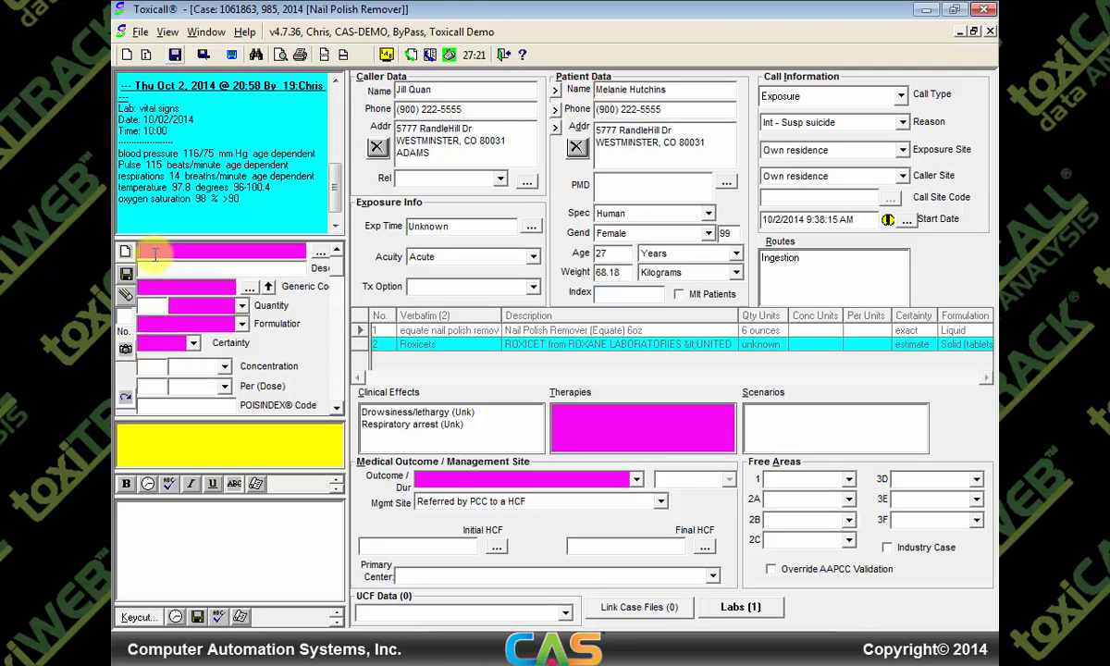
Add XANAX ORAL TABLET from historical substances with quantity 20 tabs and certainty estimate
text(xanax)
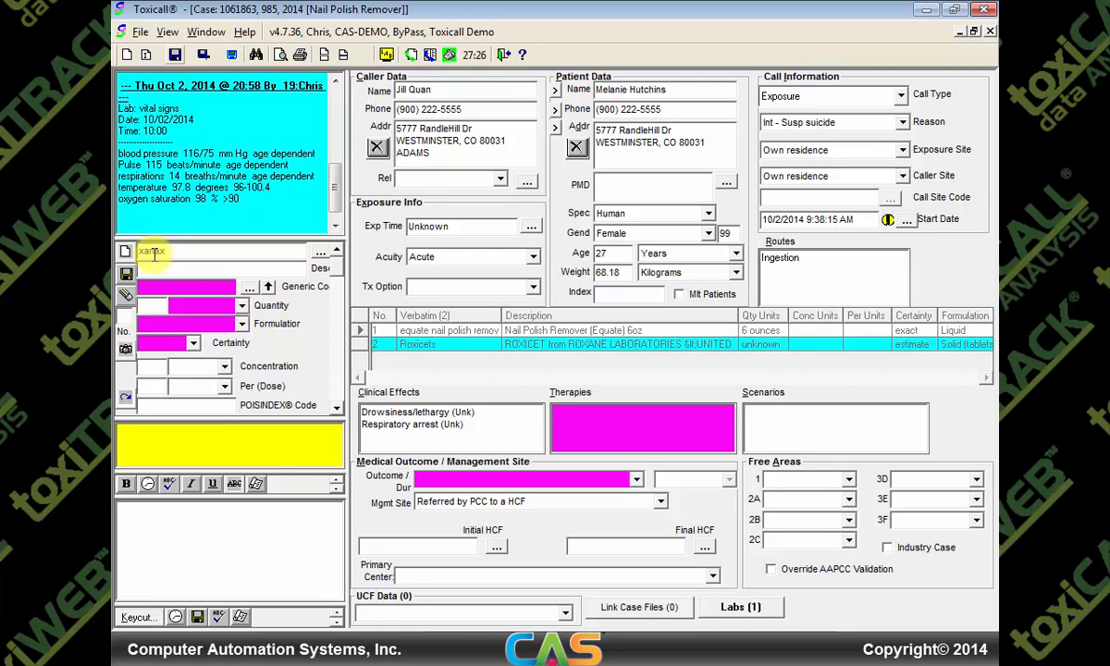
click(127, 351)
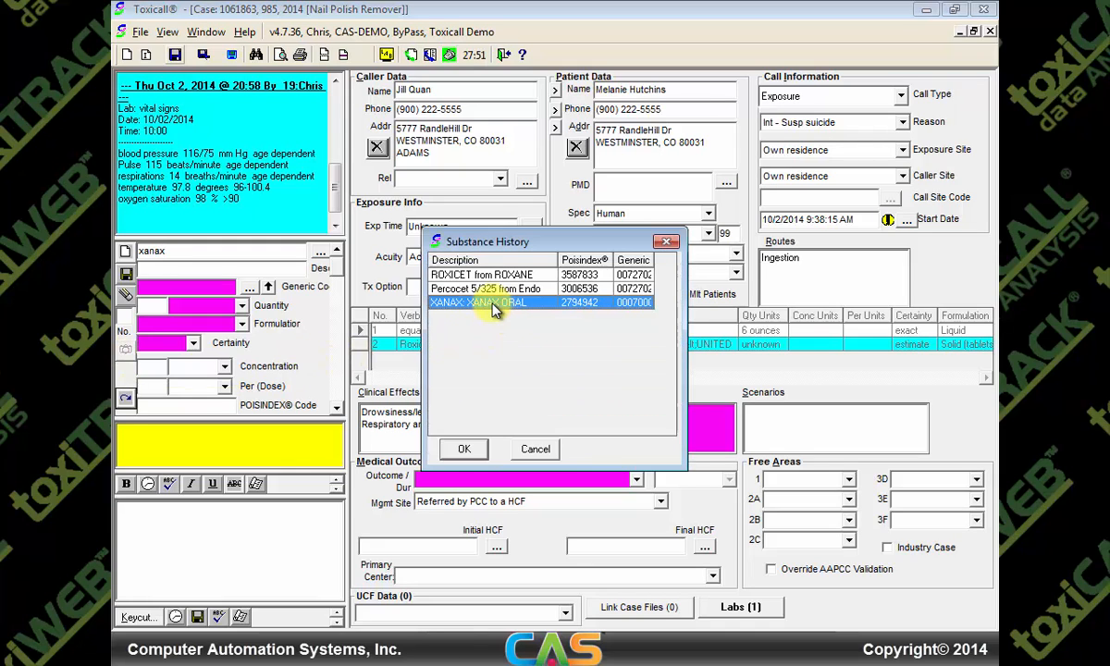
double_click(463, 303)
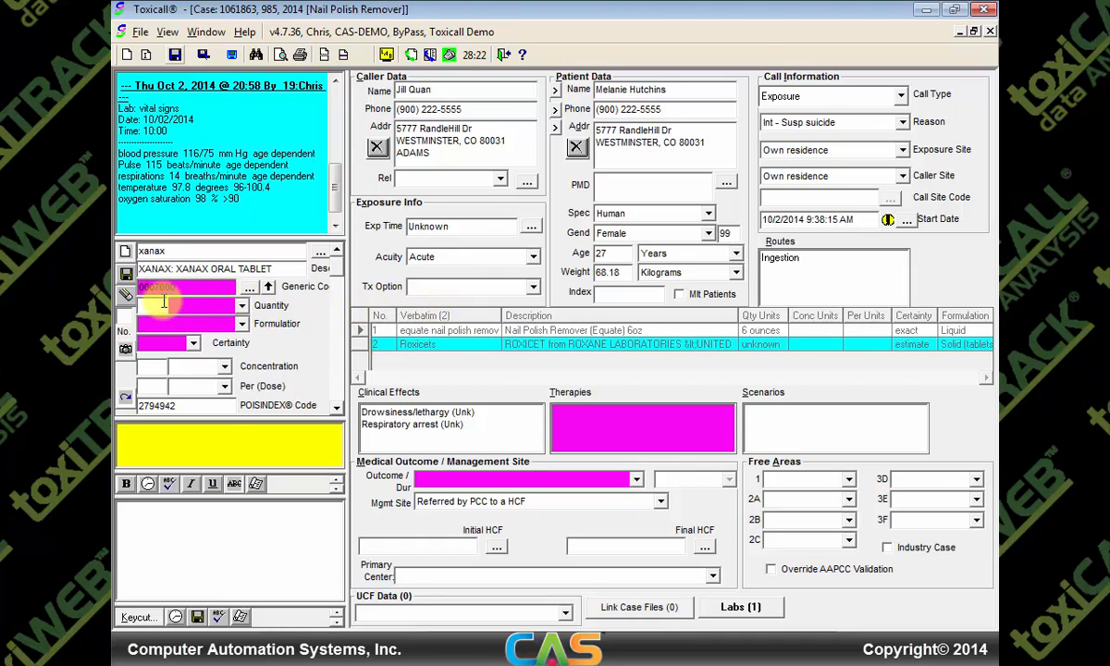
text(20)
text(tabs)
key(Tab)
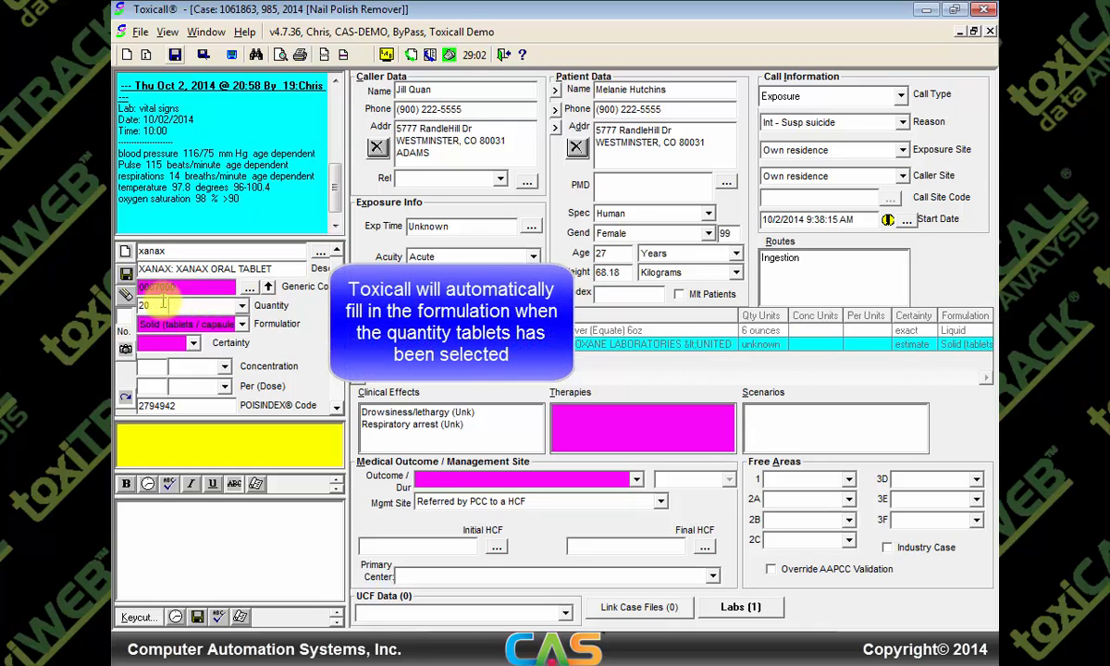
key(Tab)
key(Tab)
key(e)
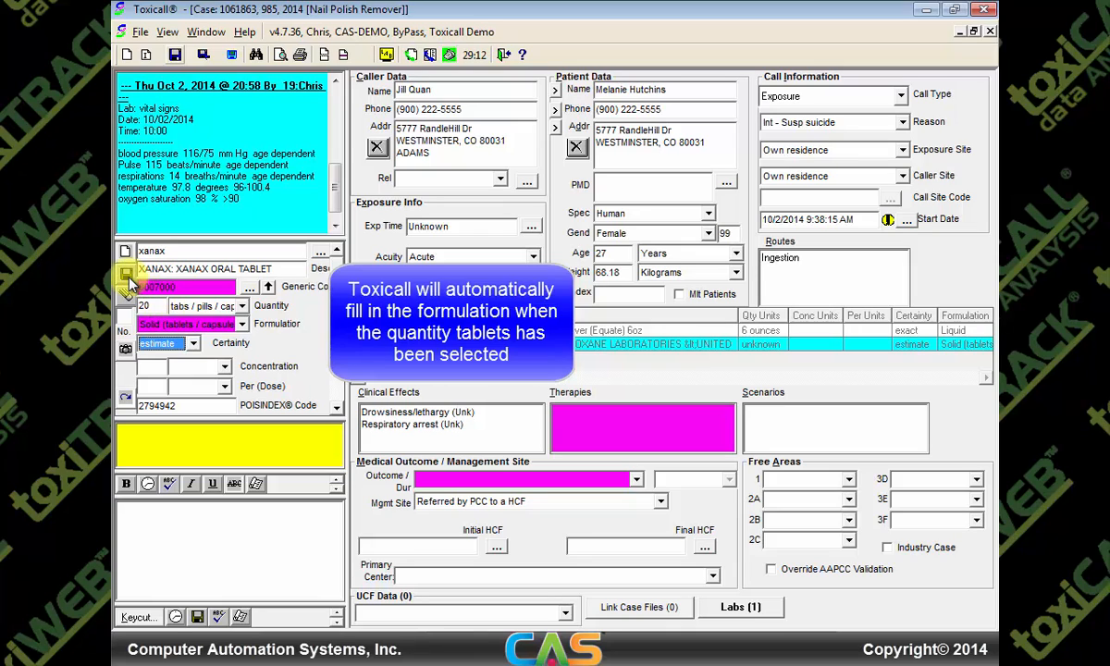
click(127, 275)
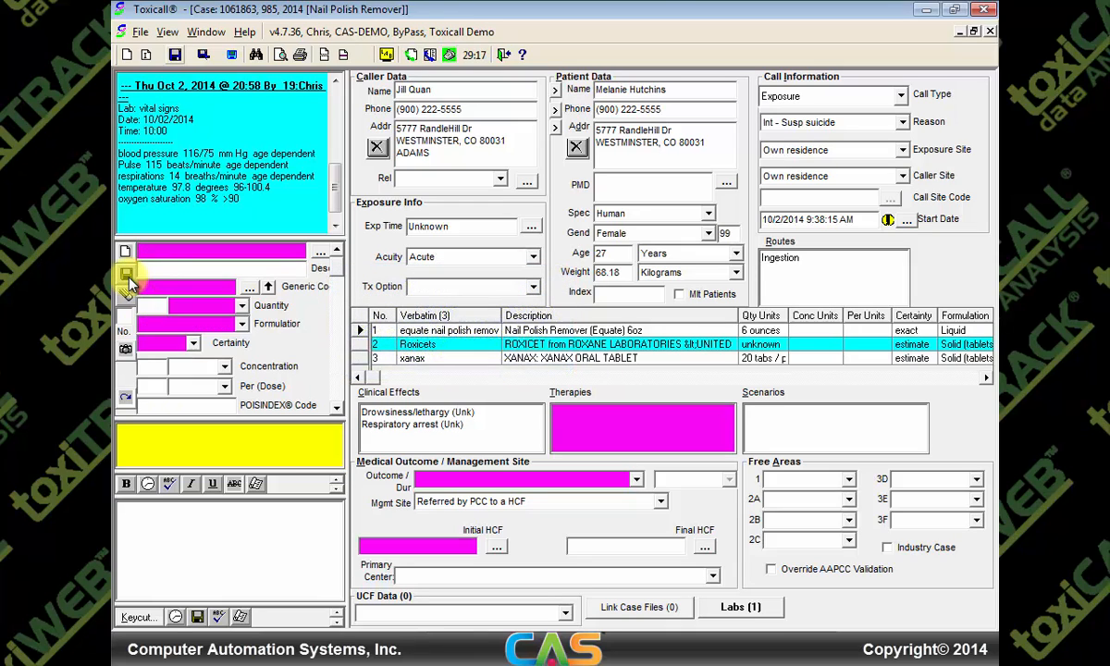
Set the Roxicets quantity to 7 tabs and save the substance
click(524, 348)
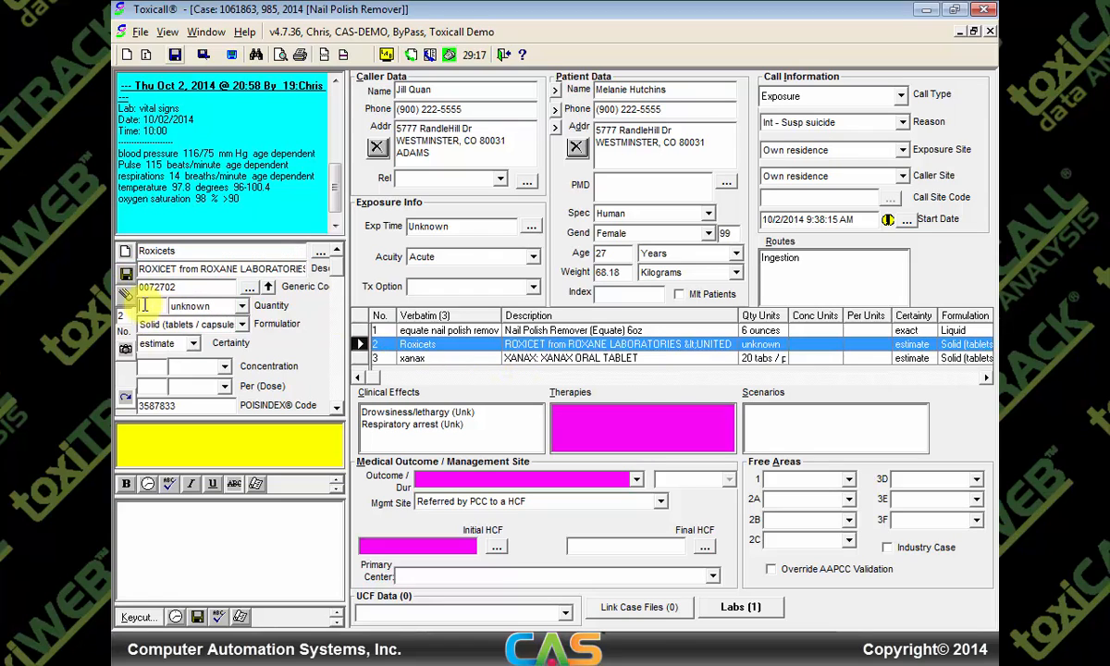
text(7tabs)
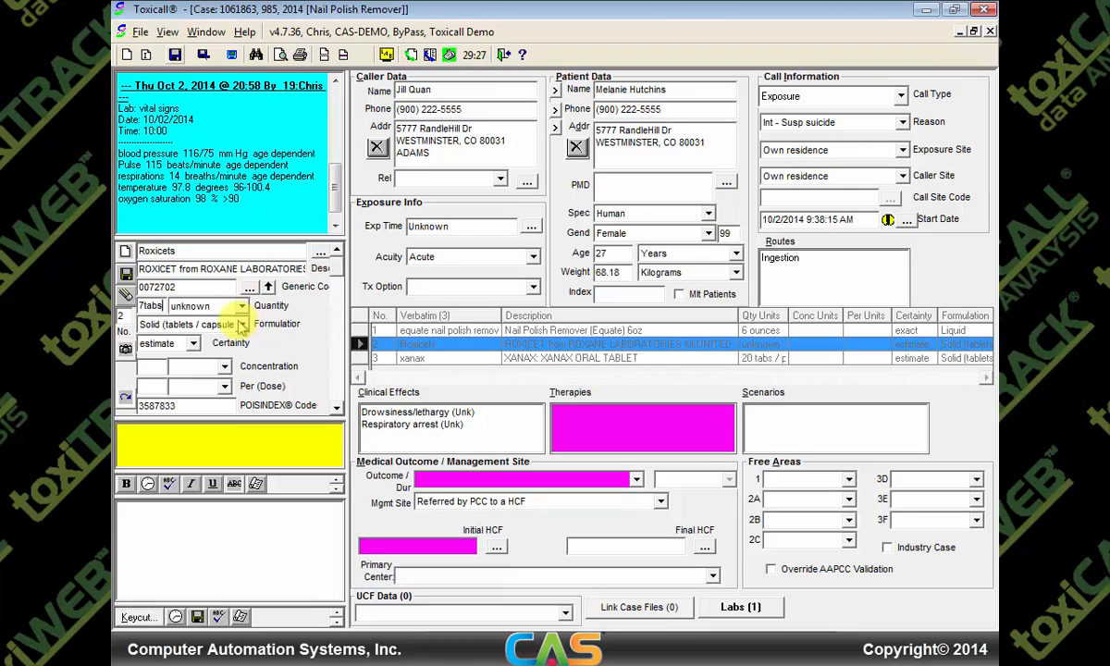
key(Tab)
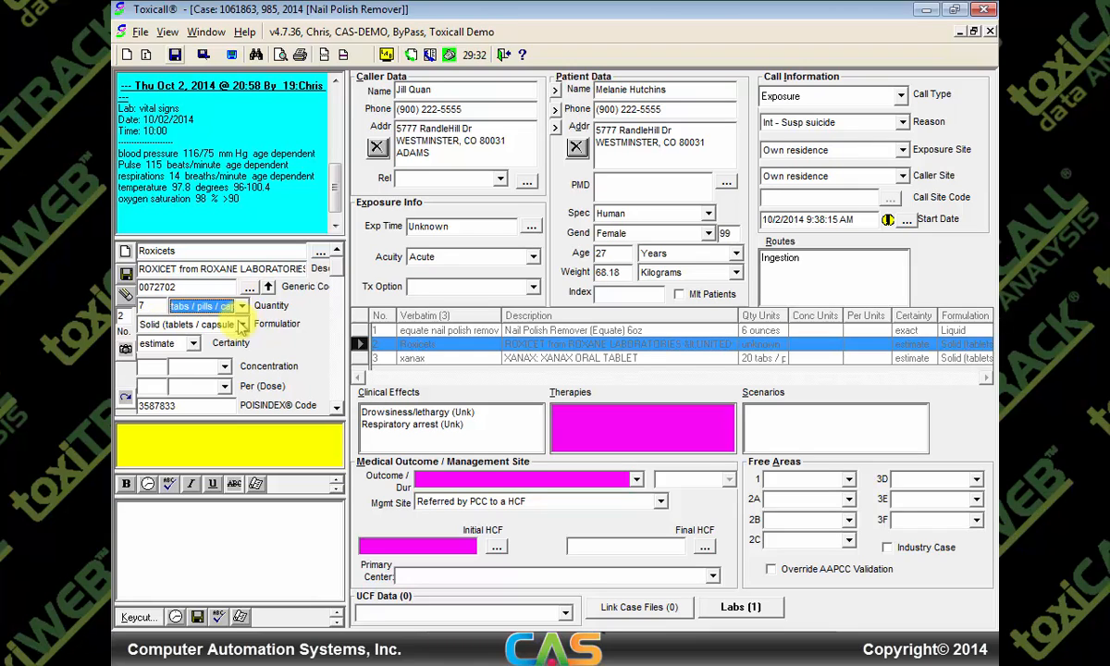
click(127, 275)
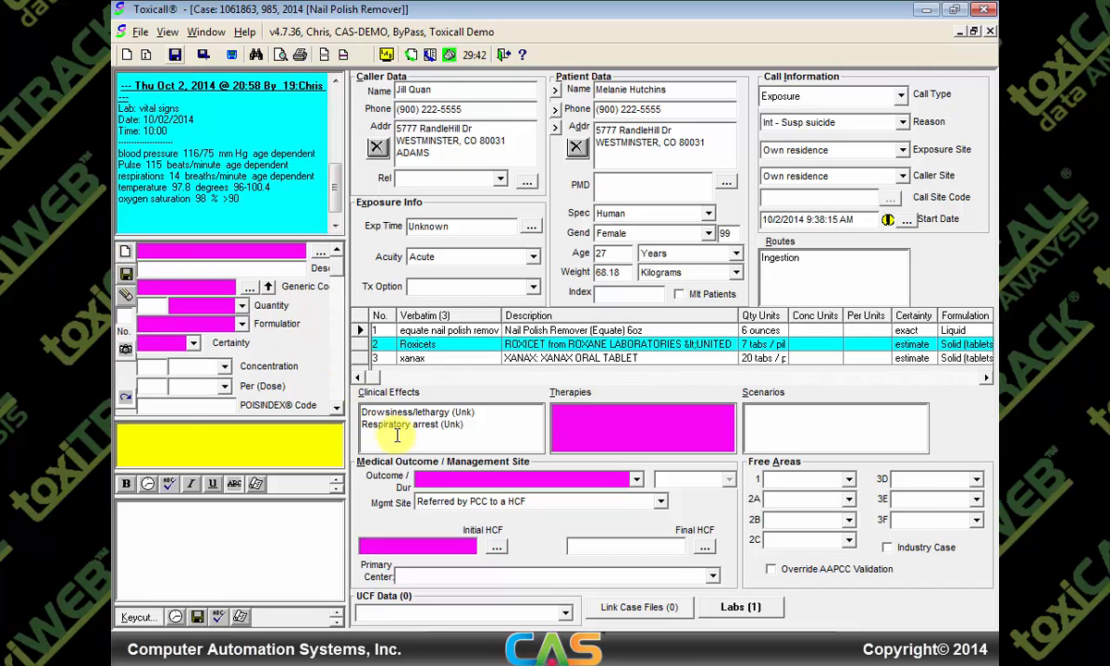
Add Tachycardia under Cardiovascular clinical effects, relation marked unknown
double_click(399, 439)
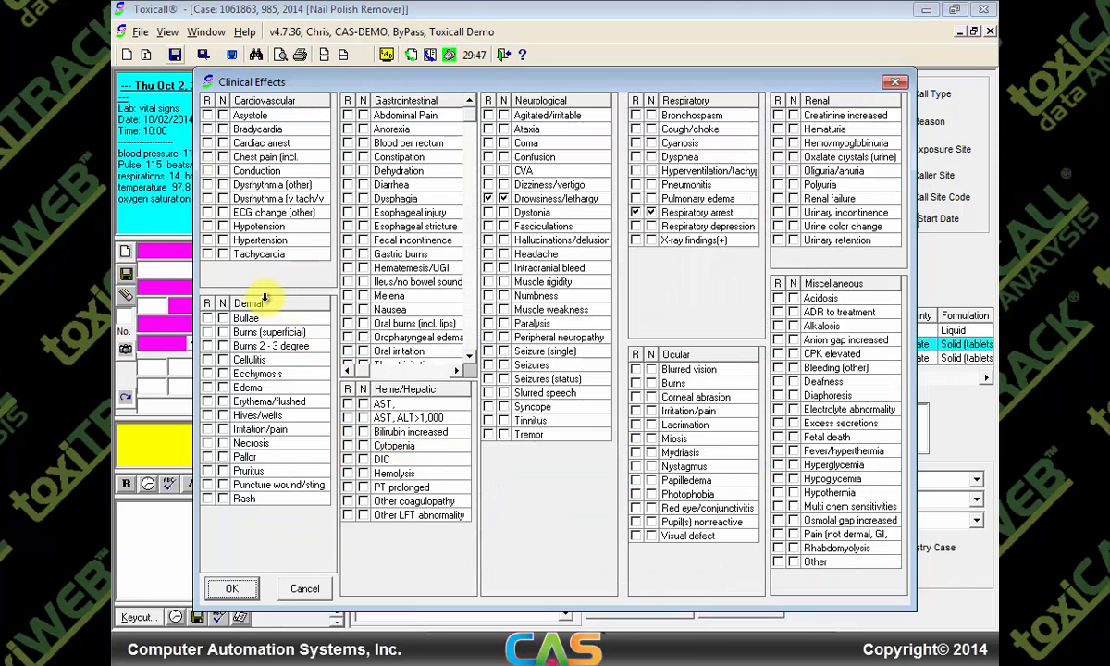
click(208, 253)
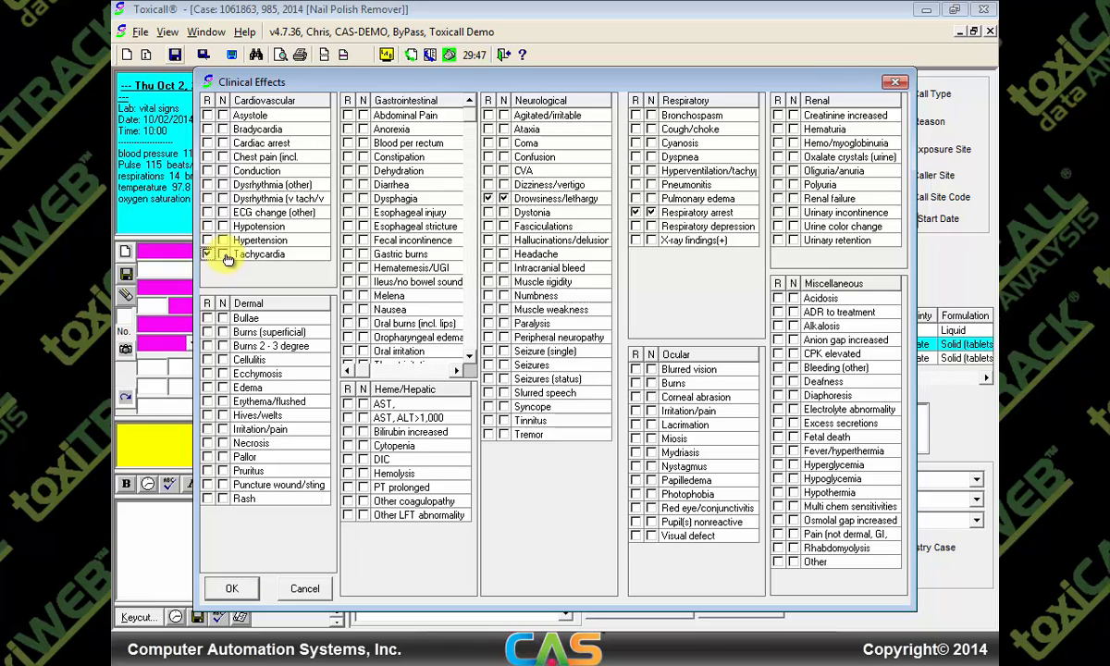
click(224, 254)
click(220, 586)
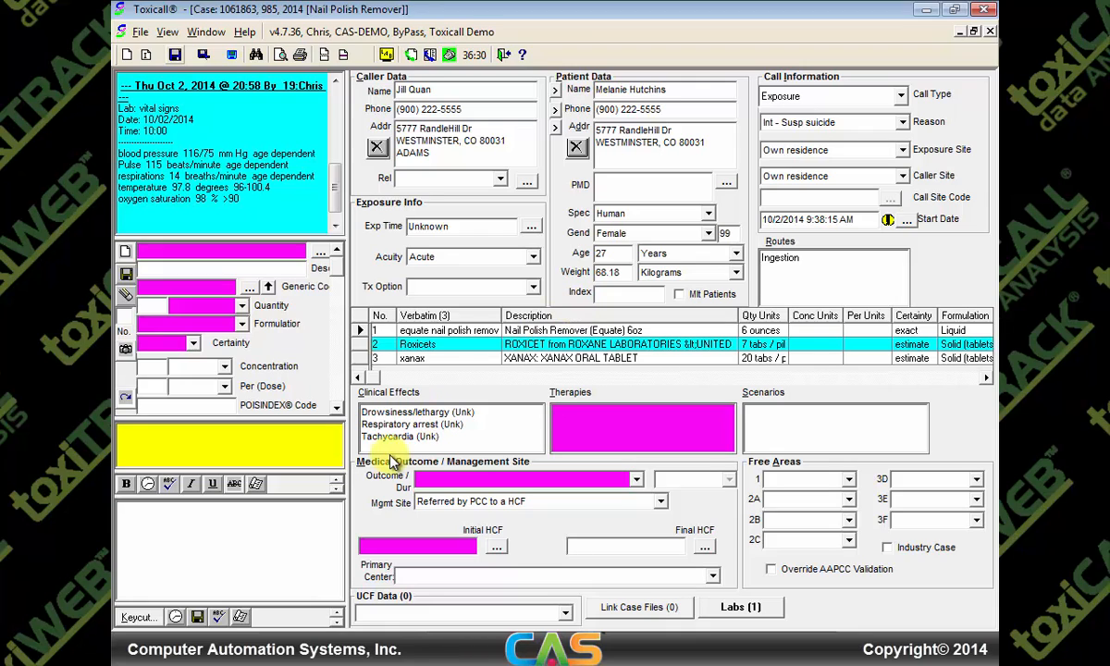
Insert the QuickEKG template as a new case note and start entering the reading time 10
click(148, 618)
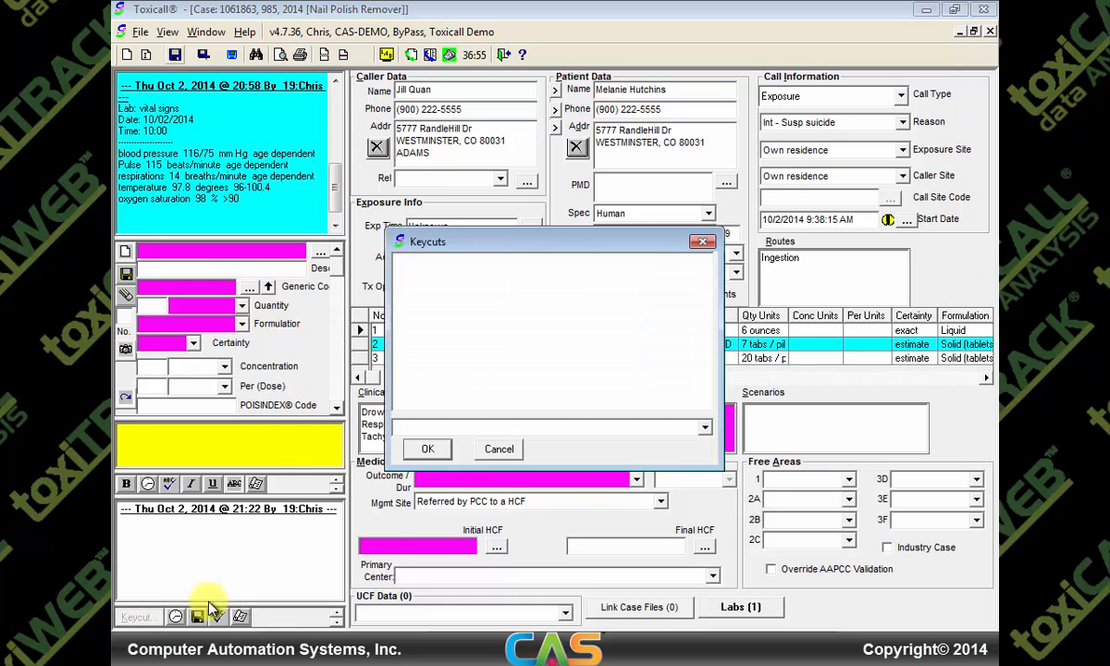
click(708, 433)
drag(707, 457, 712, 513)
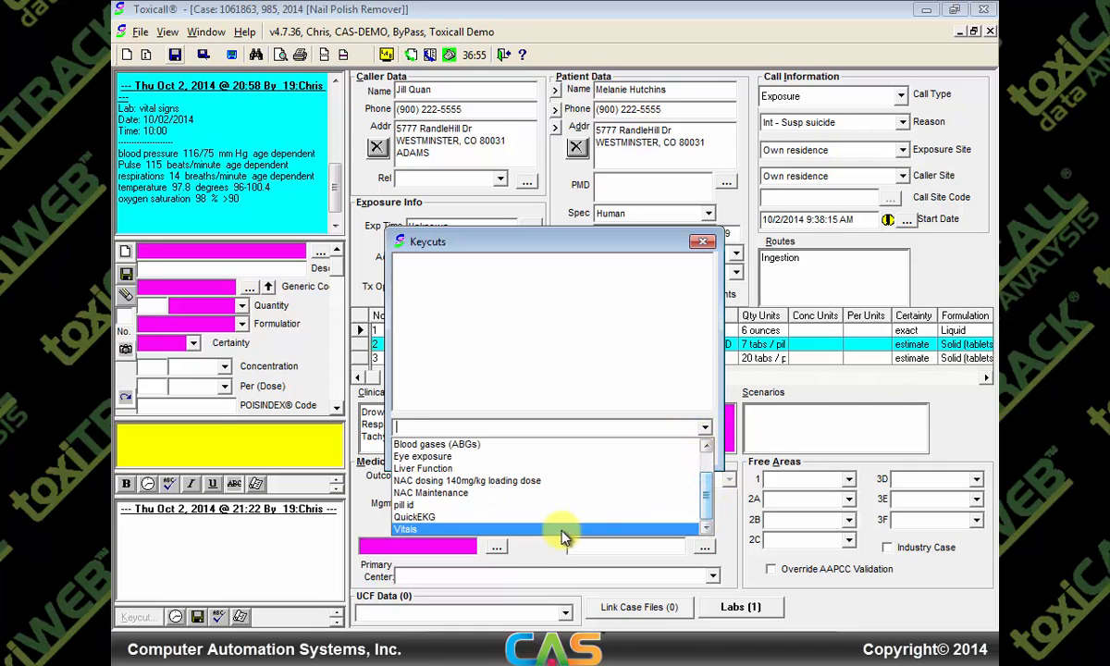
click(520, 526)
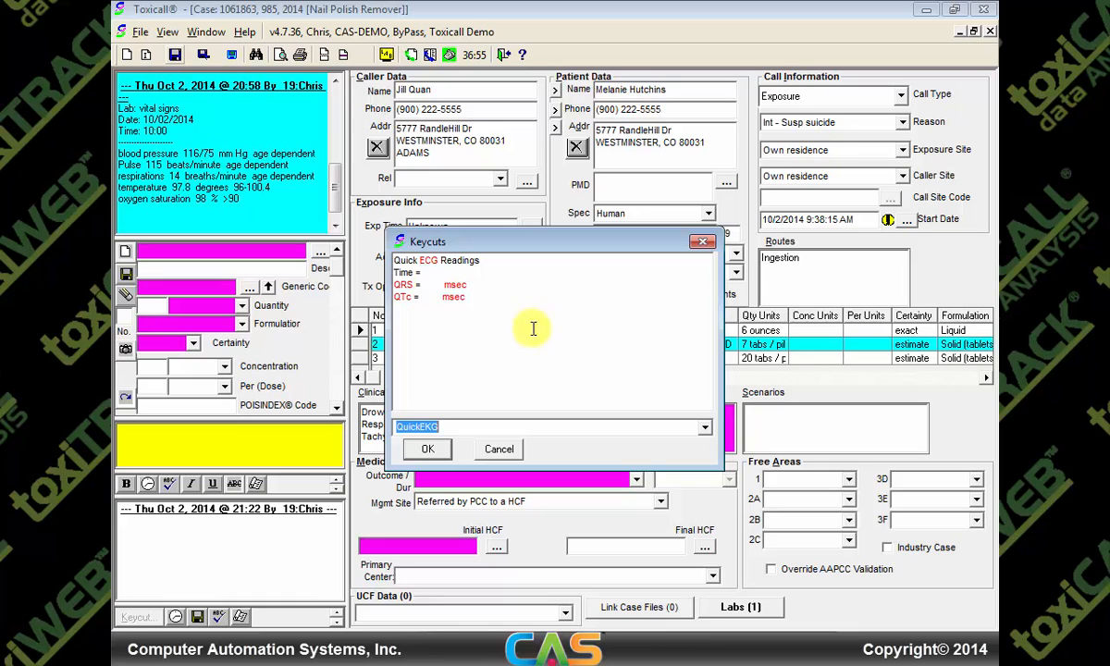
click(427, 449)
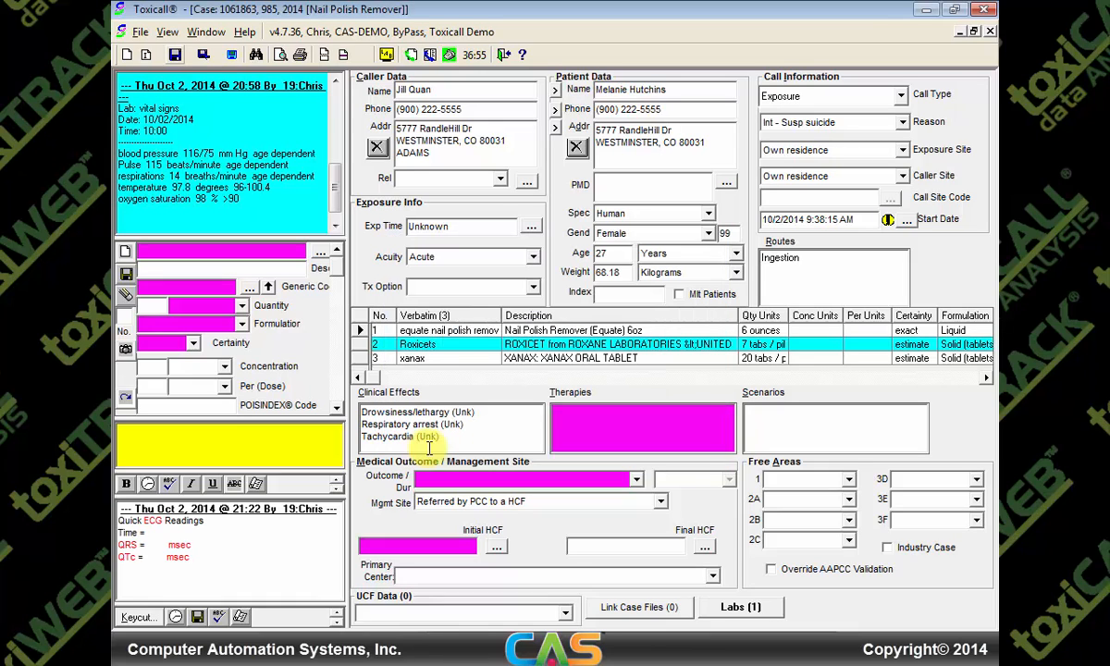
click(140, 521)
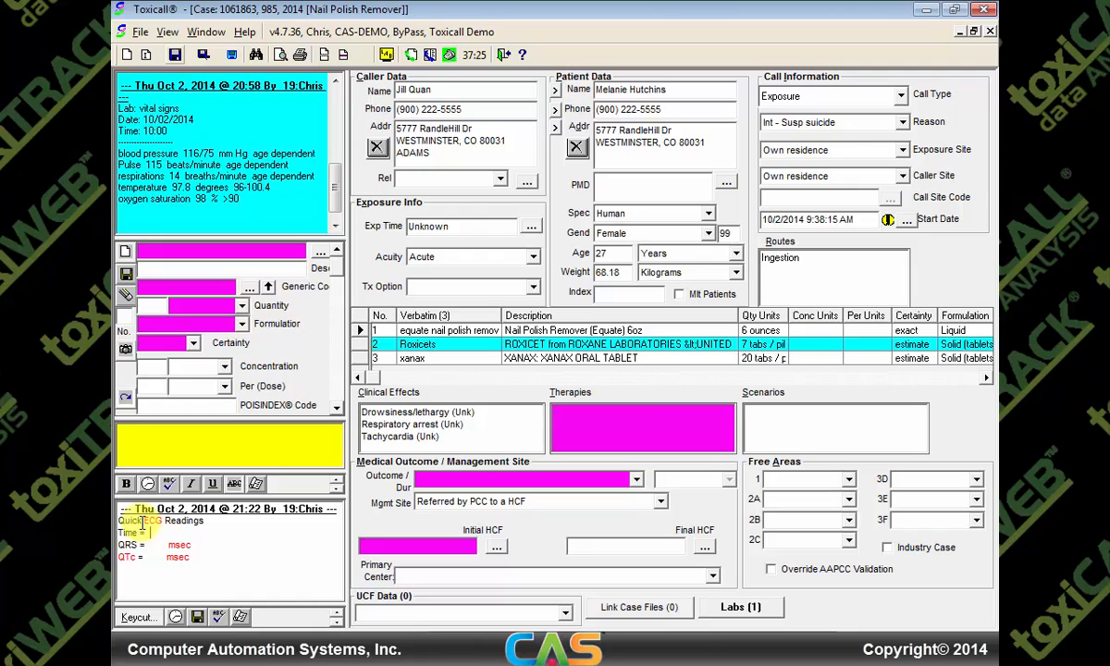
text(10:00)
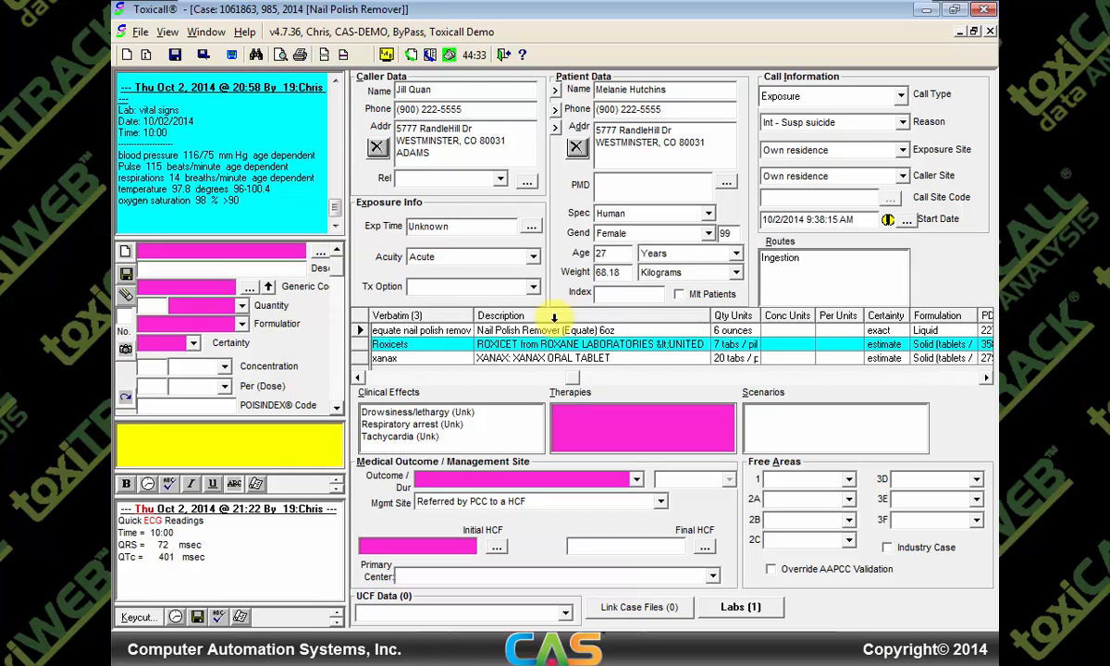
Tick therapies Cardioversion, CPR (P), Deferoxamine (R/P), ECMO (Not) and EDTA (R/P)
double_click(576, 416)
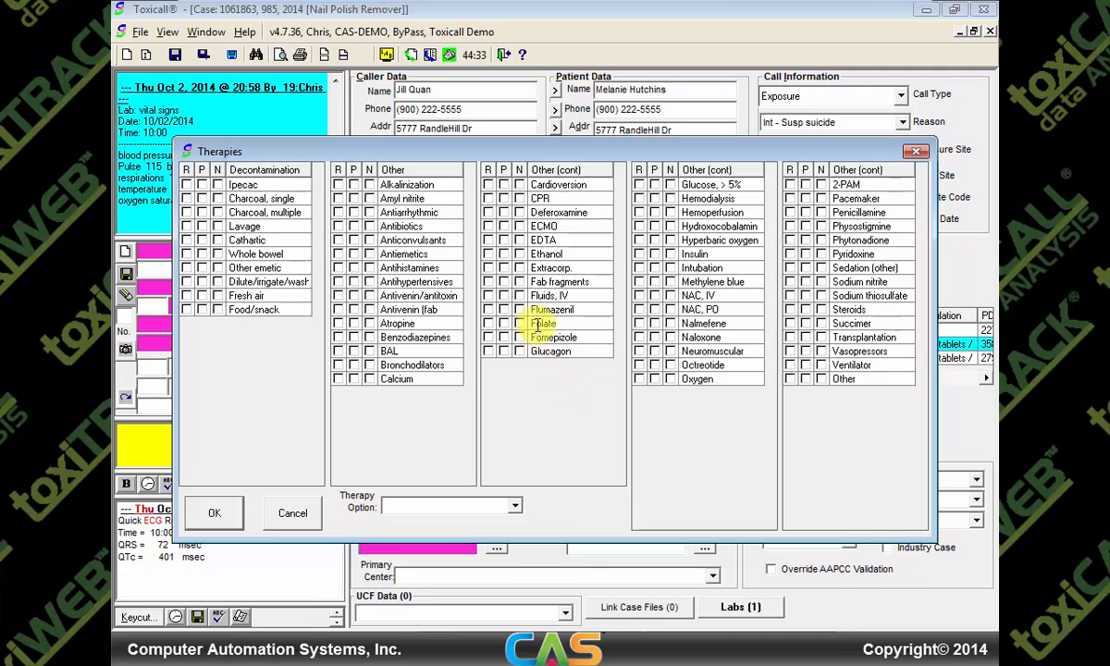
click(488, 185)
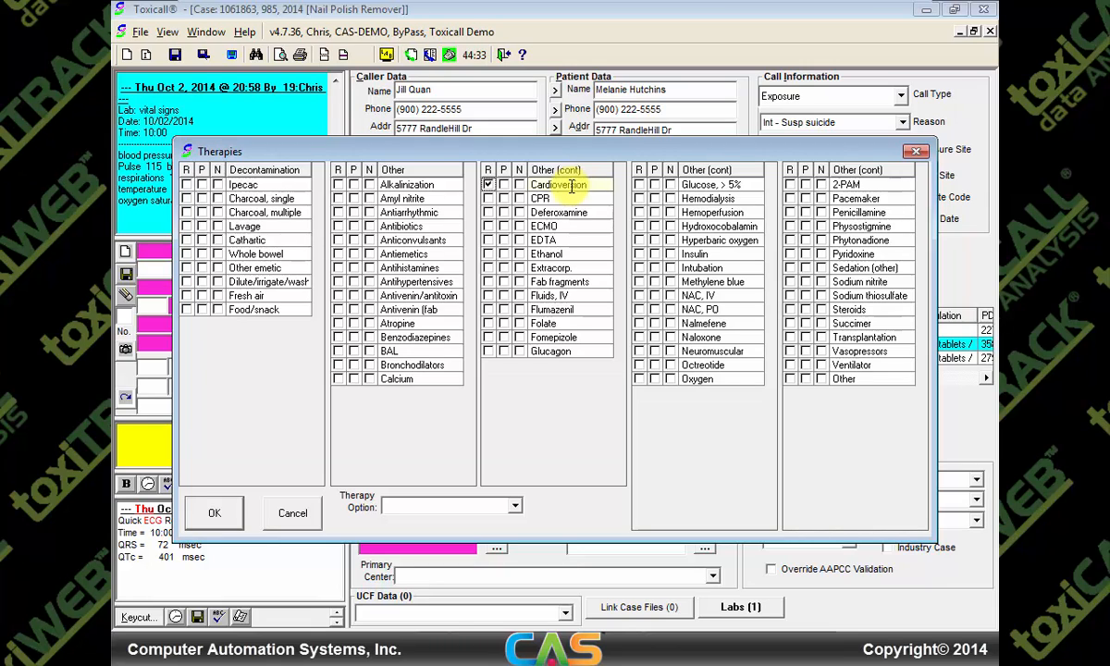
click(504, 199)
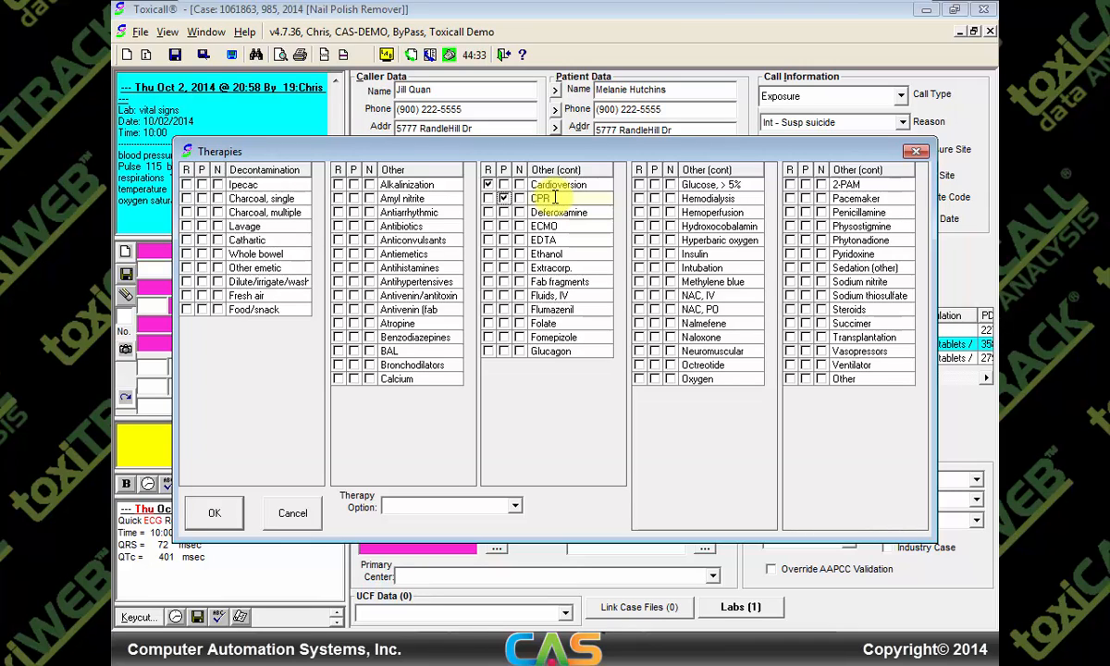
click(488, 212)
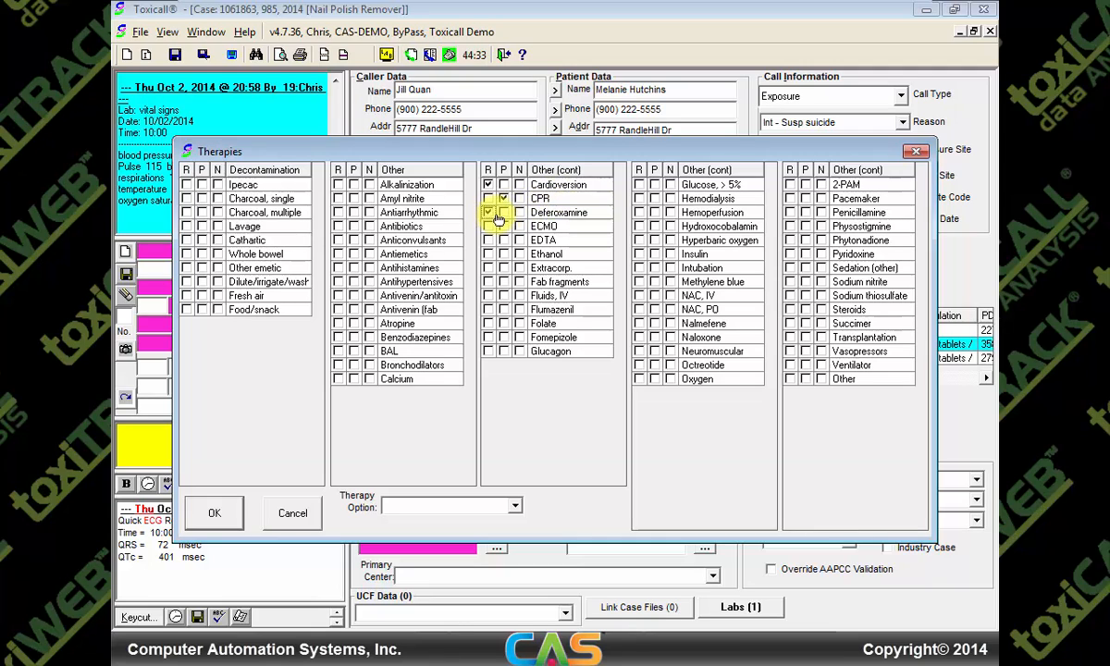
click(504, 213)
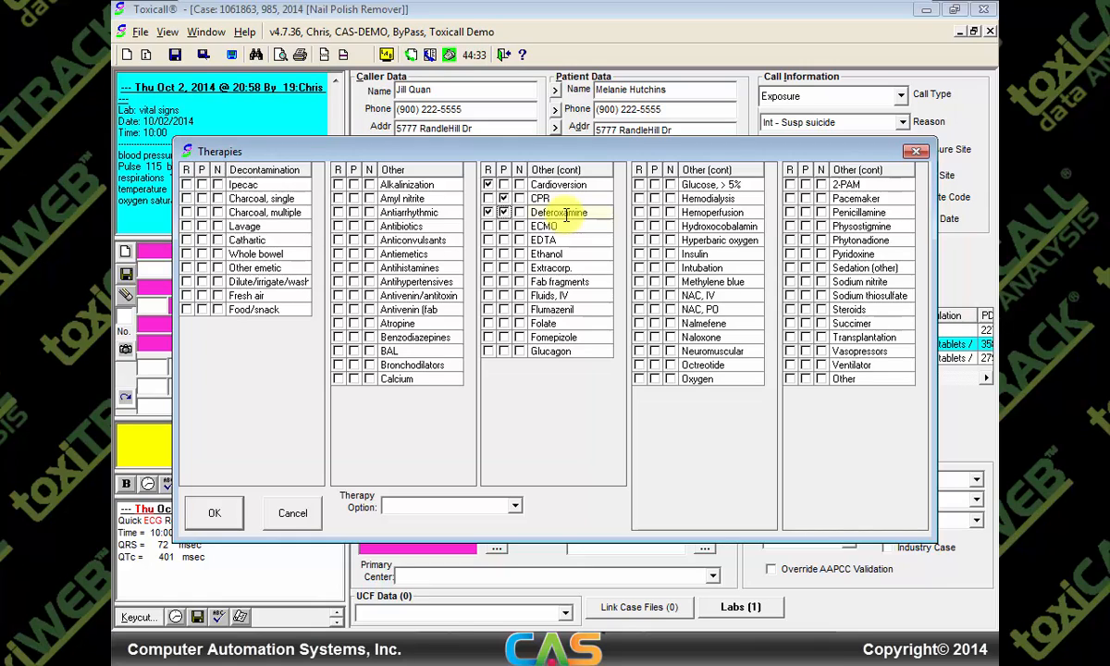
click(521, 228)
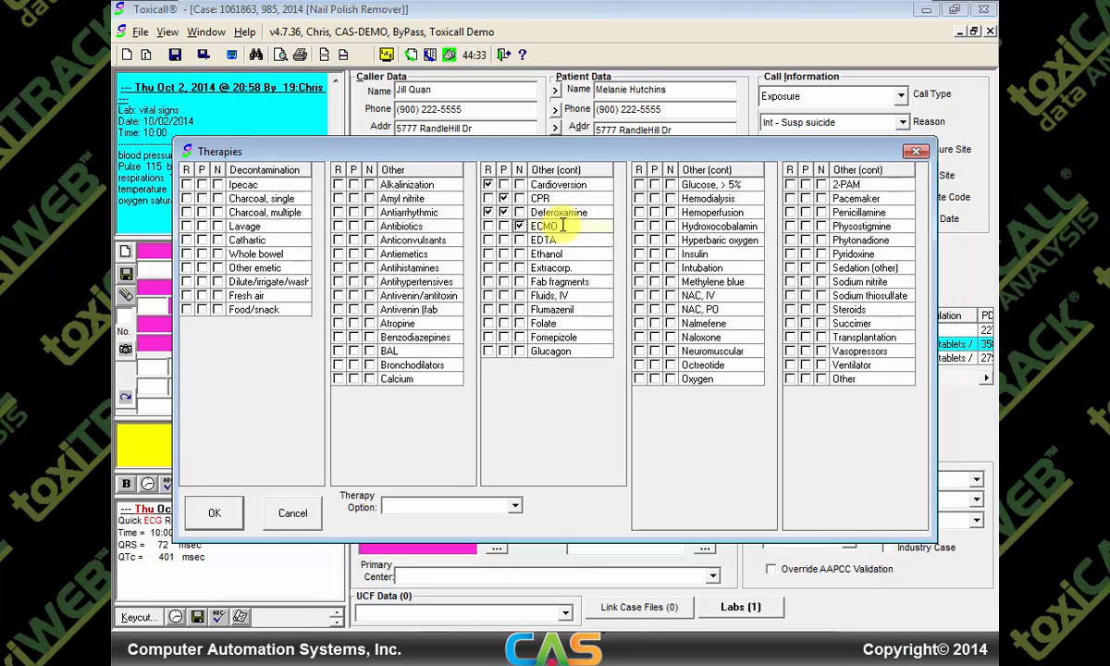
click(487, 240)
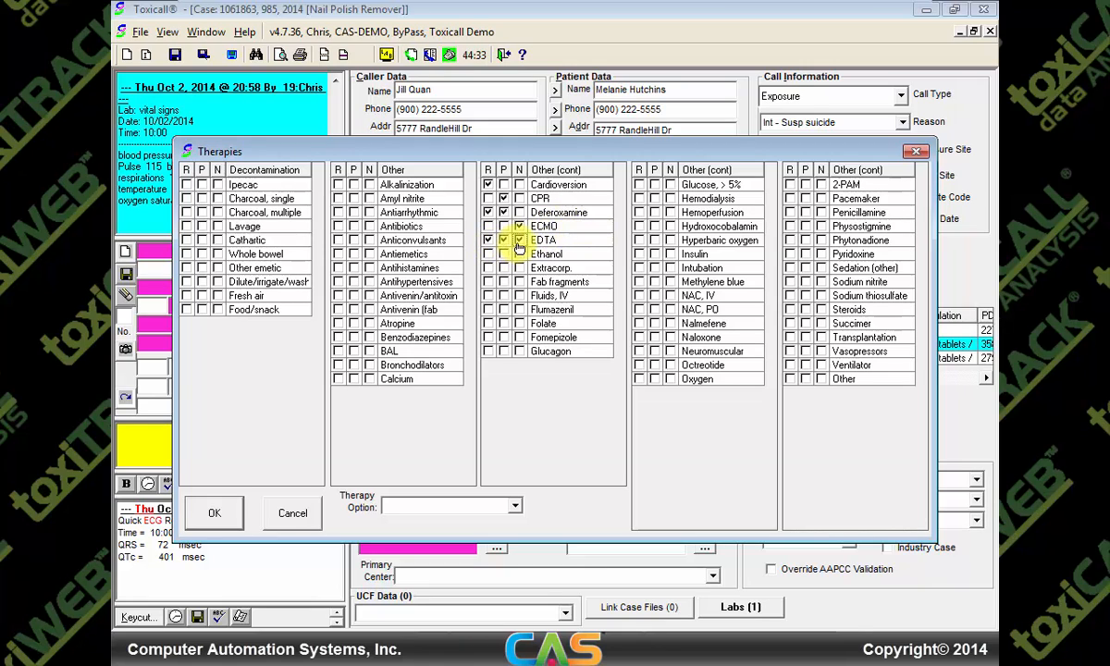
click(504, 239)
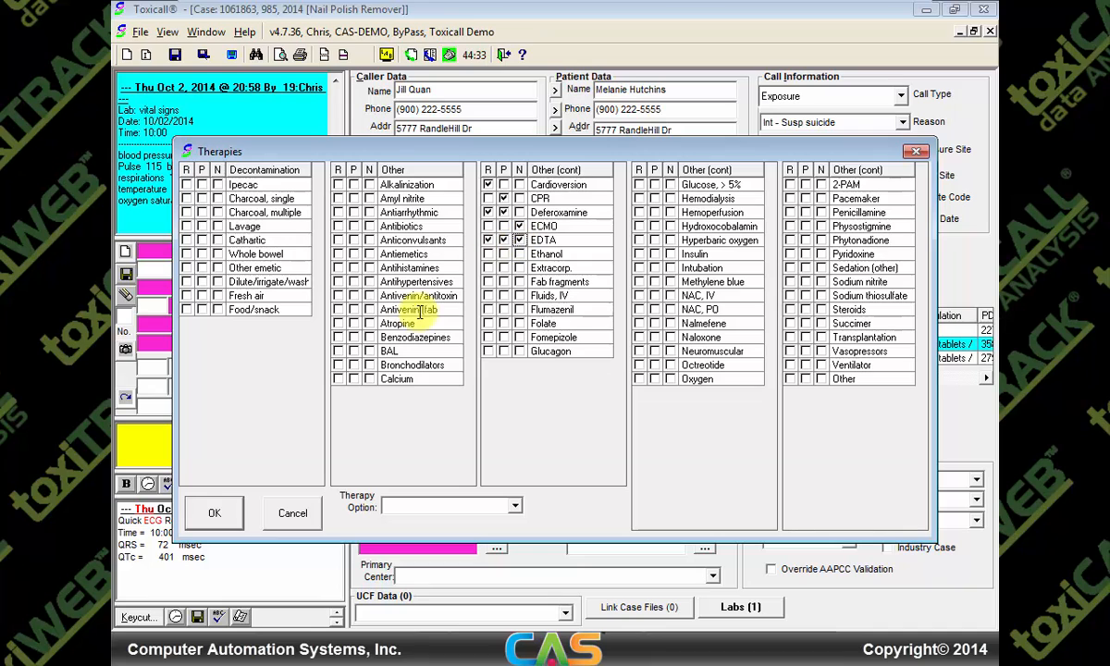
click(218, 512)
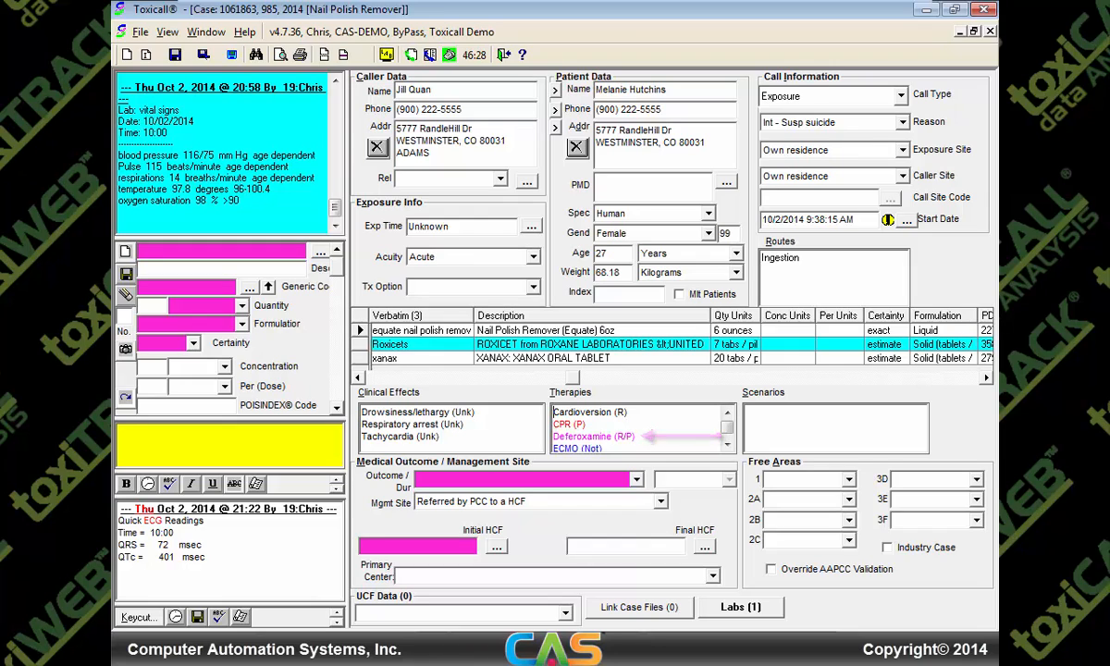
Mark Fluids, IV as performed in the Therapies checklist
scroll(638, 429, down, 1)
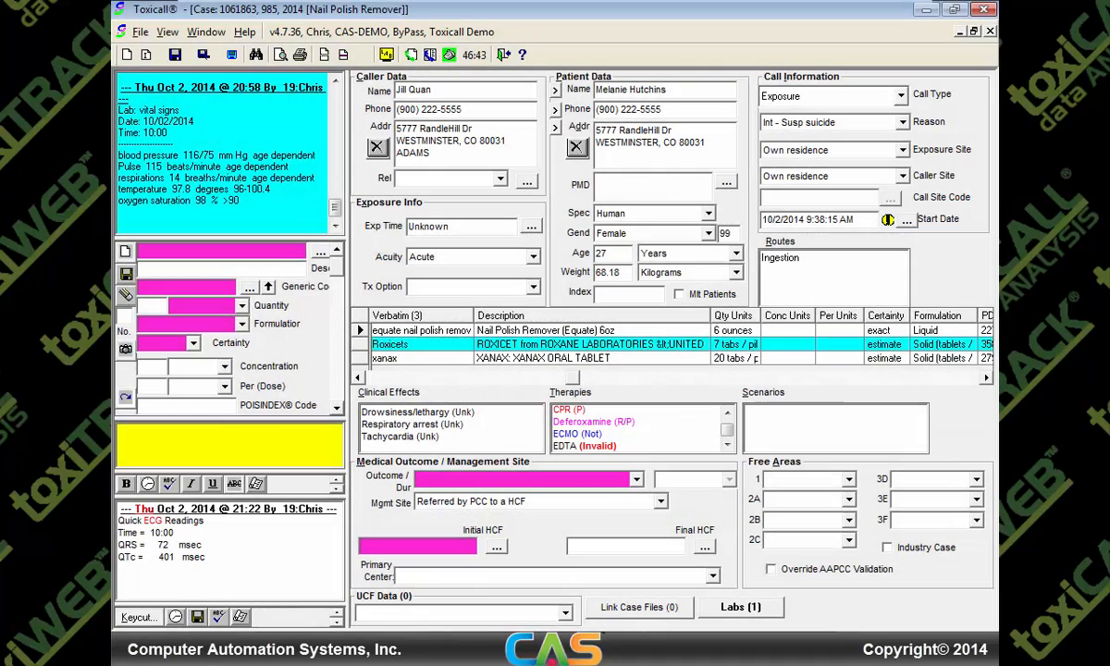
double_click(581, 418)
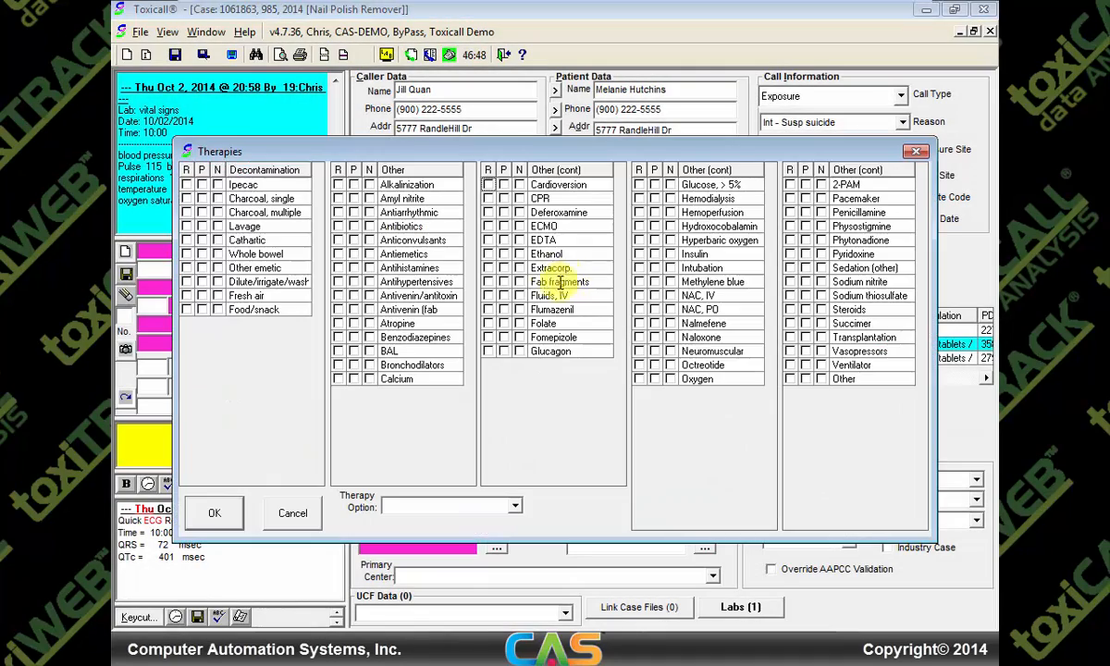
click(503, 296)
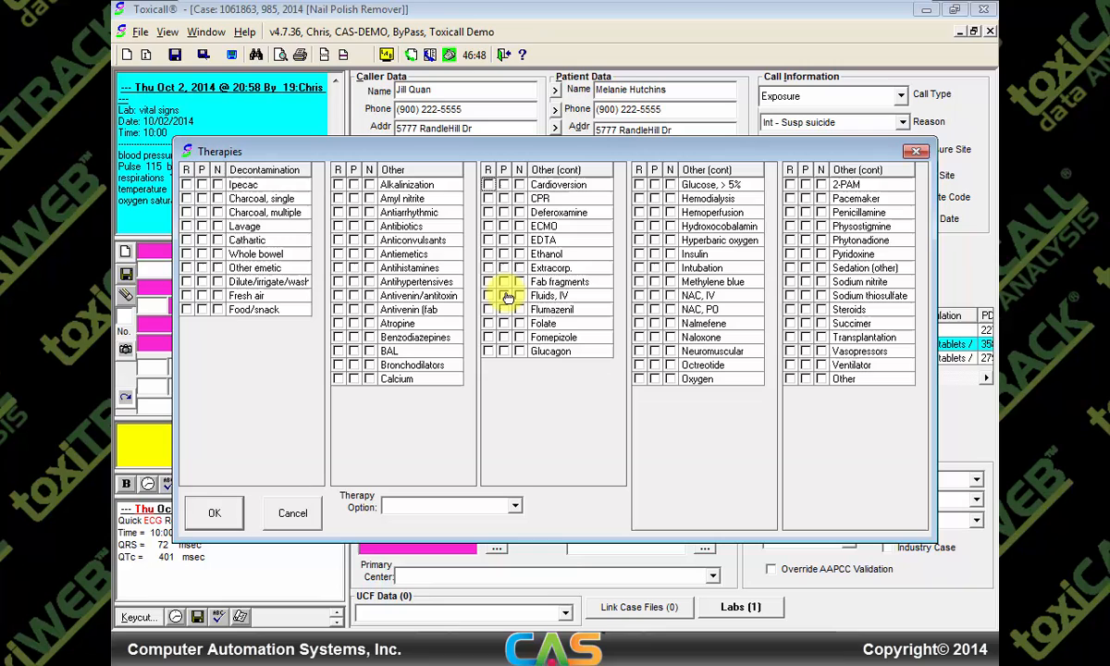
click(214, 514)
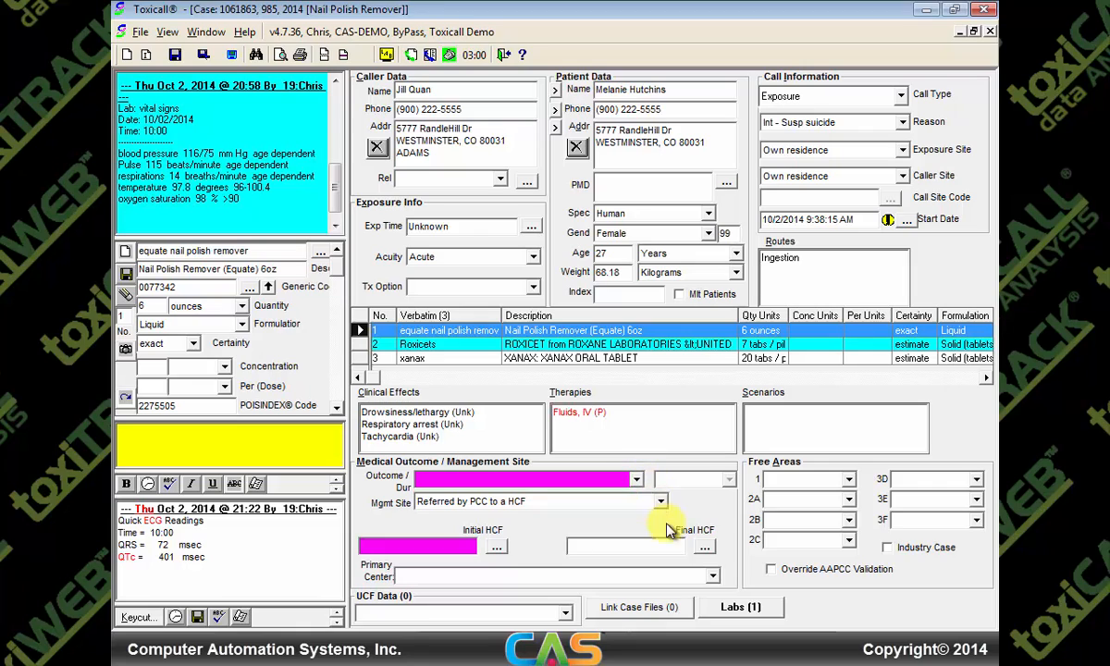
Browse with All Files type and select the patient's ECG recording 20141002215017.SCP
click(651, 609)
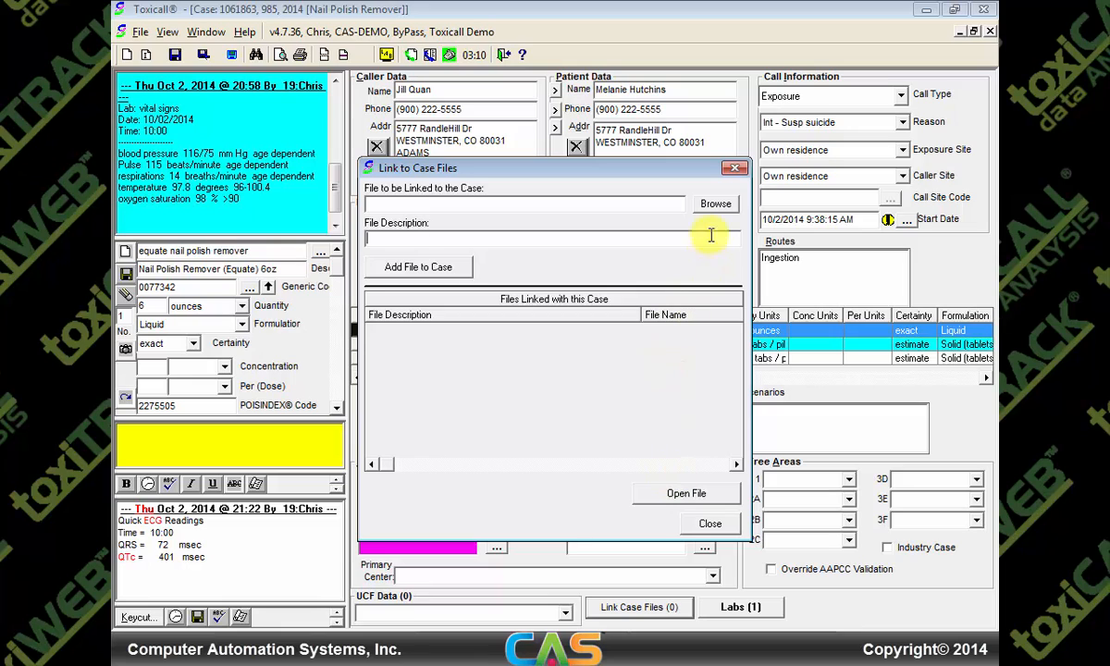
click(711, 203)
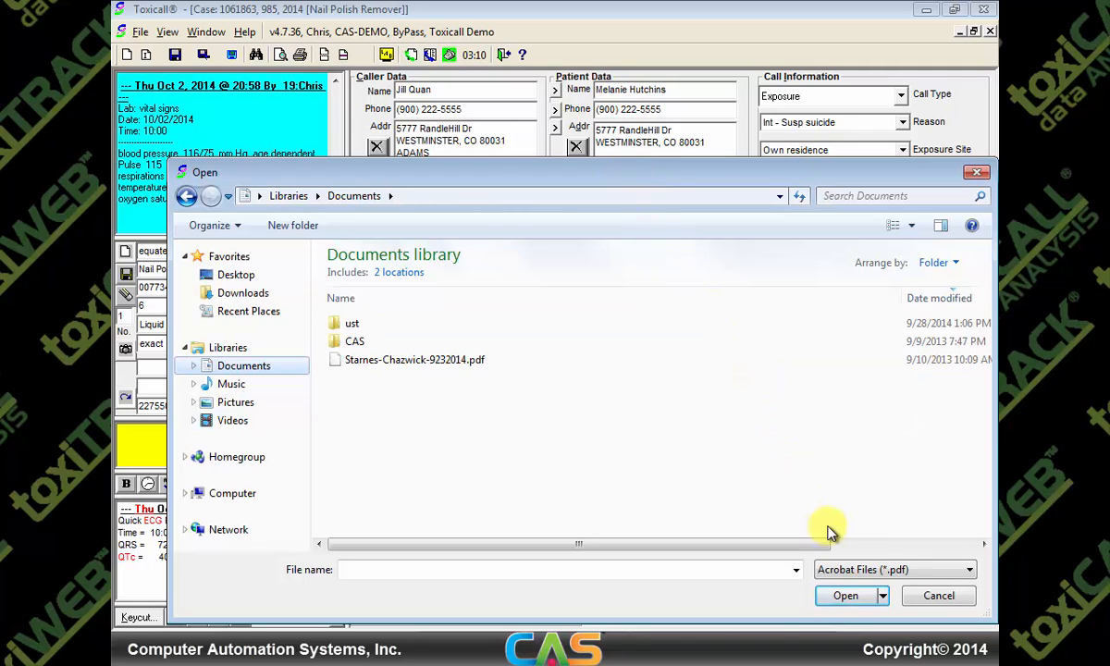
click(967, 571)
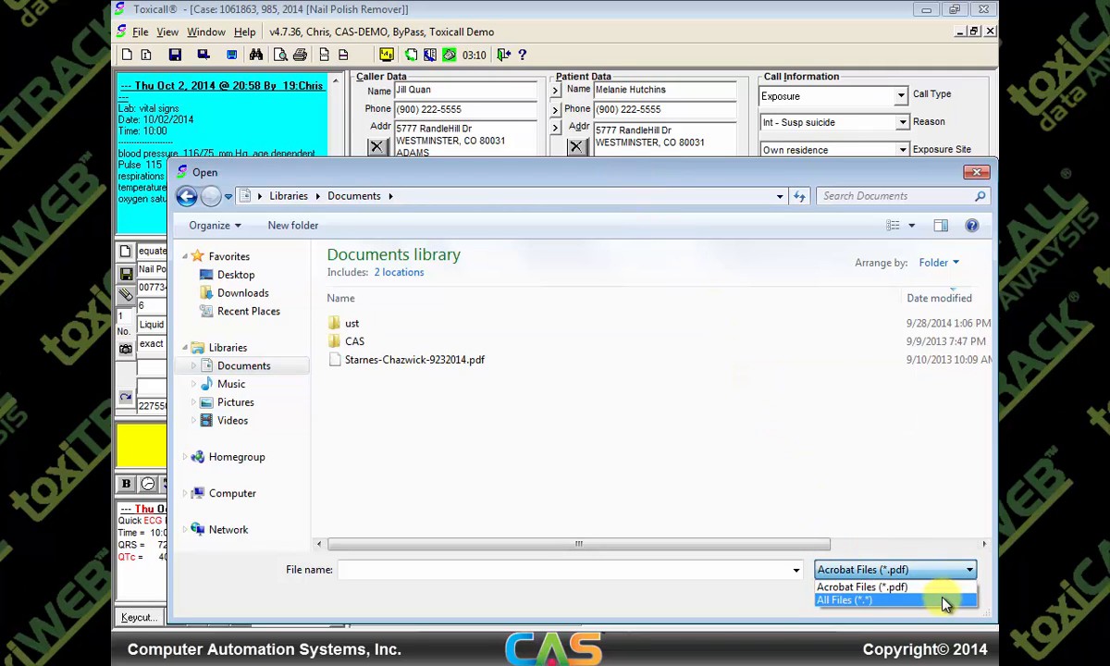
click(939, 601)
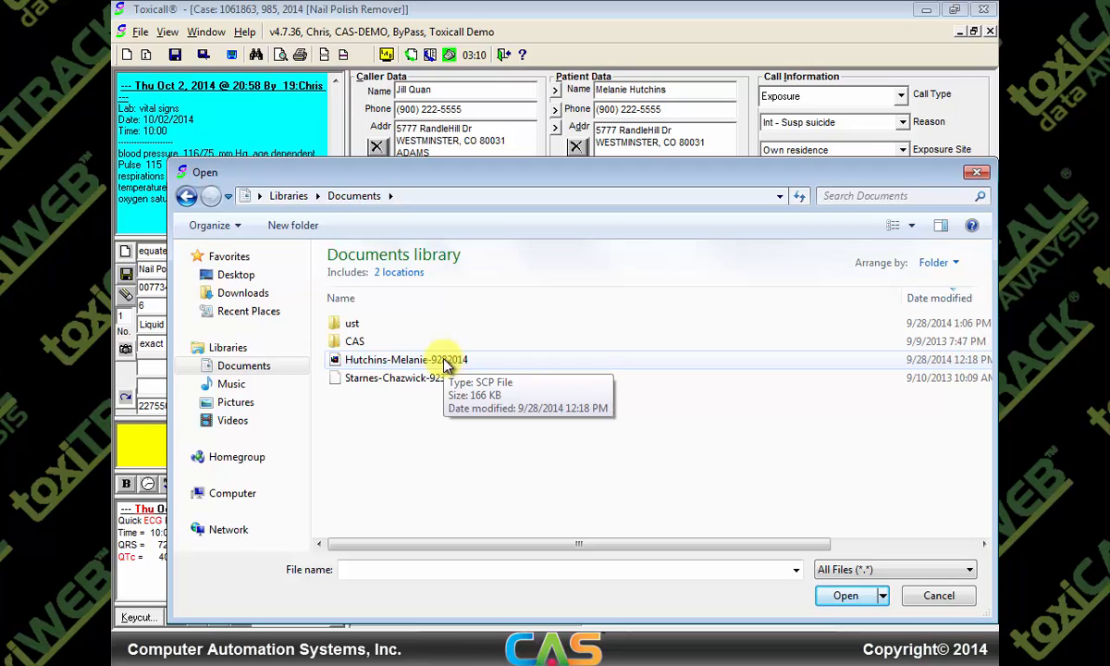
click(445, 366)
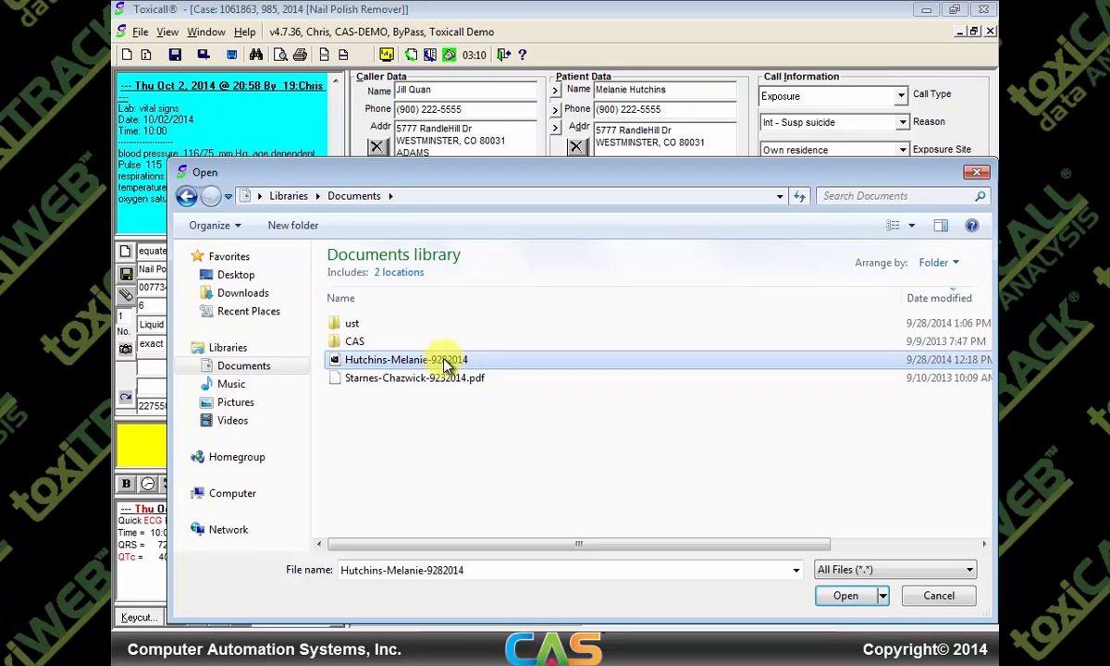
click(845, 596)
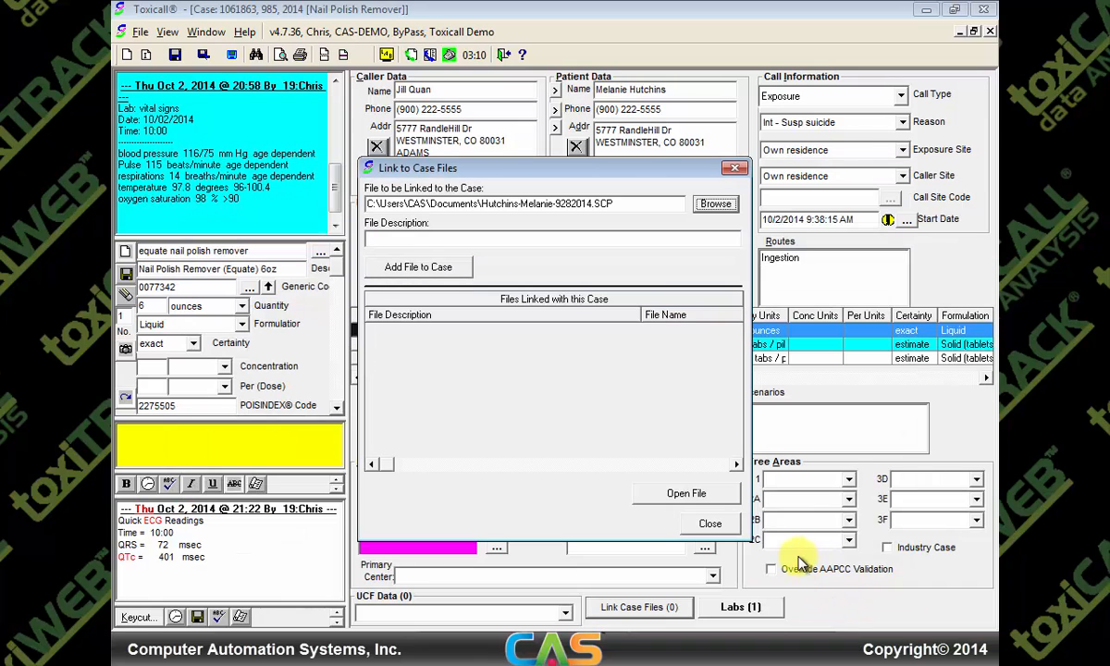
Describe the file as the patient's EKG reading from 10/2/2014 and add it to the case
click(394, 241)
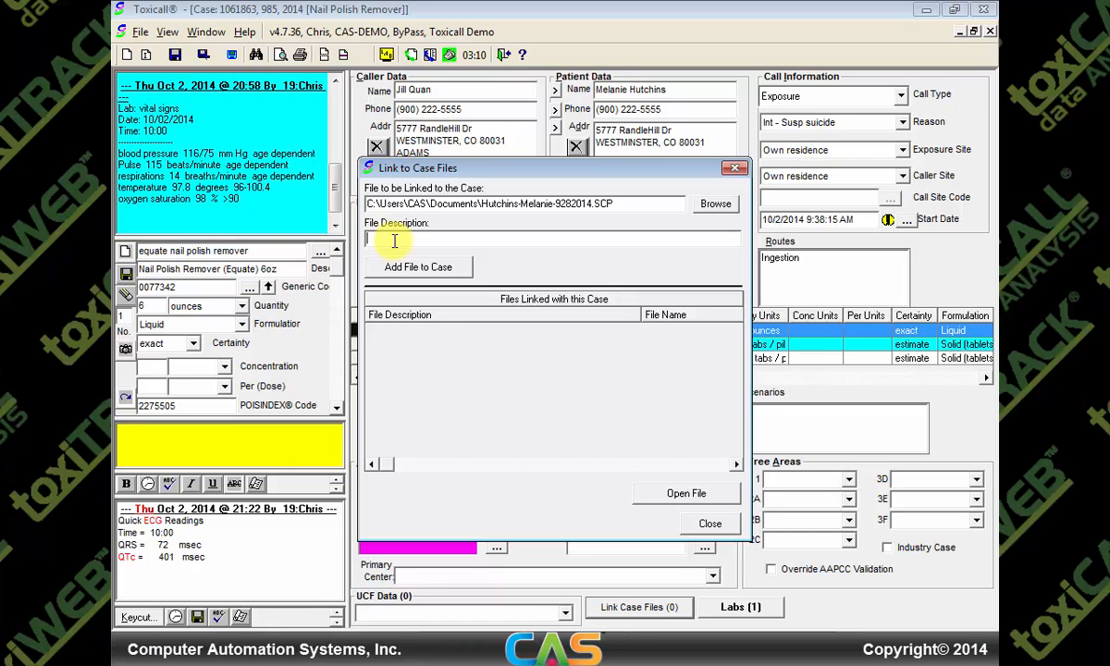
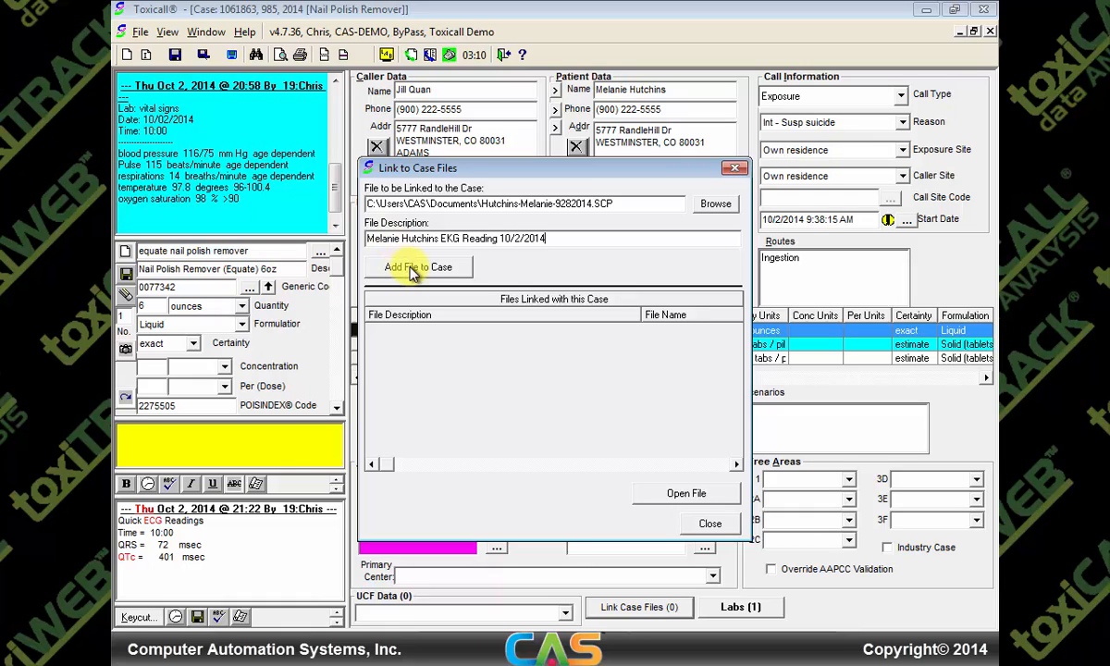
click(413, 269)
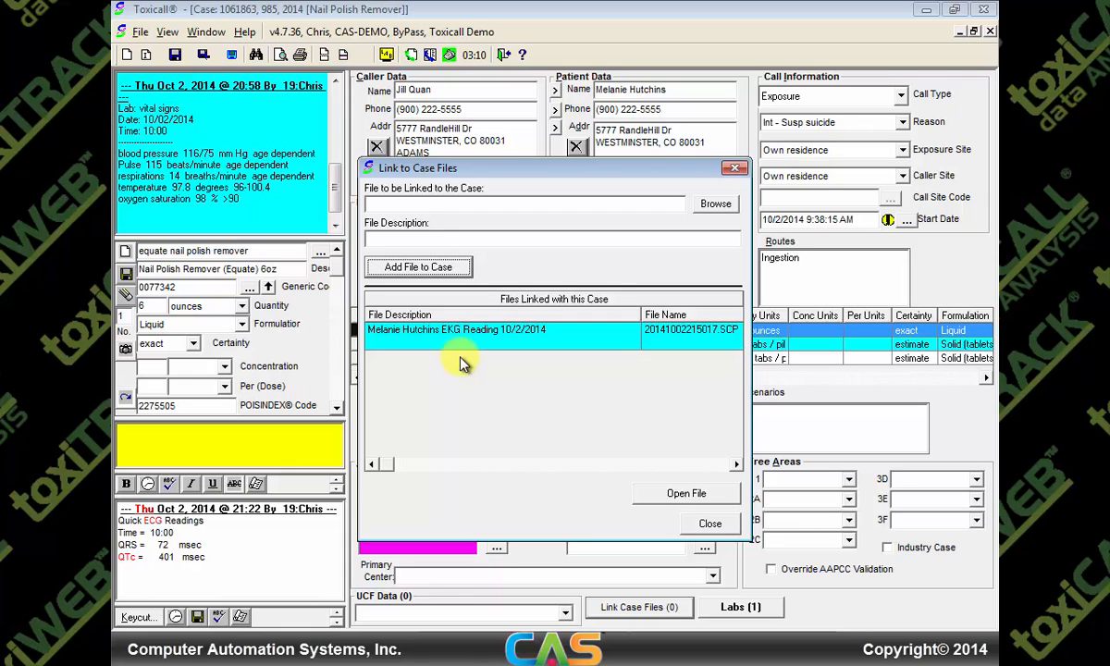
double_click(463, 341)
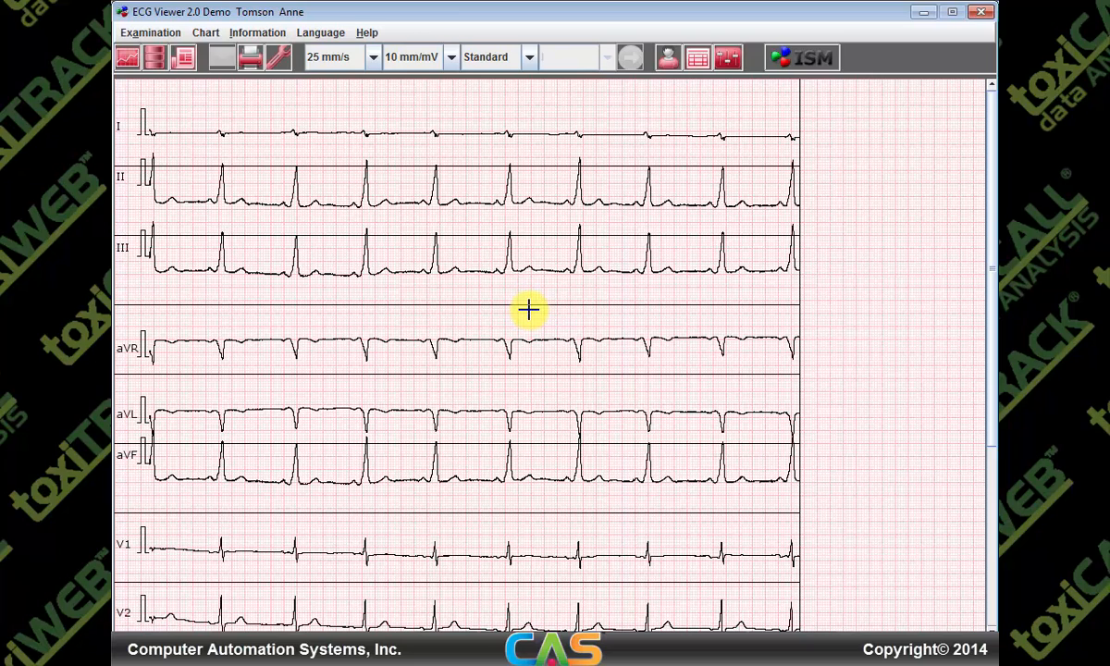
click(980, 12)
click(530, 352)
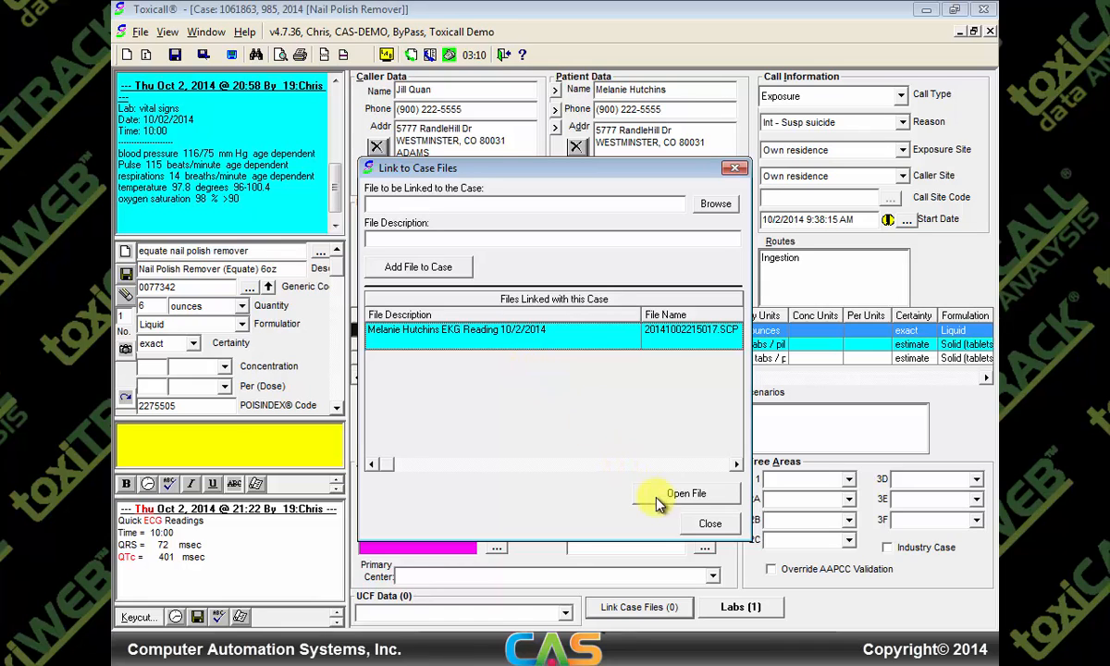
Close the linked-files window and set Mgmt Site to 'In: Admitted to noncritical care unit'
click(698, 524)
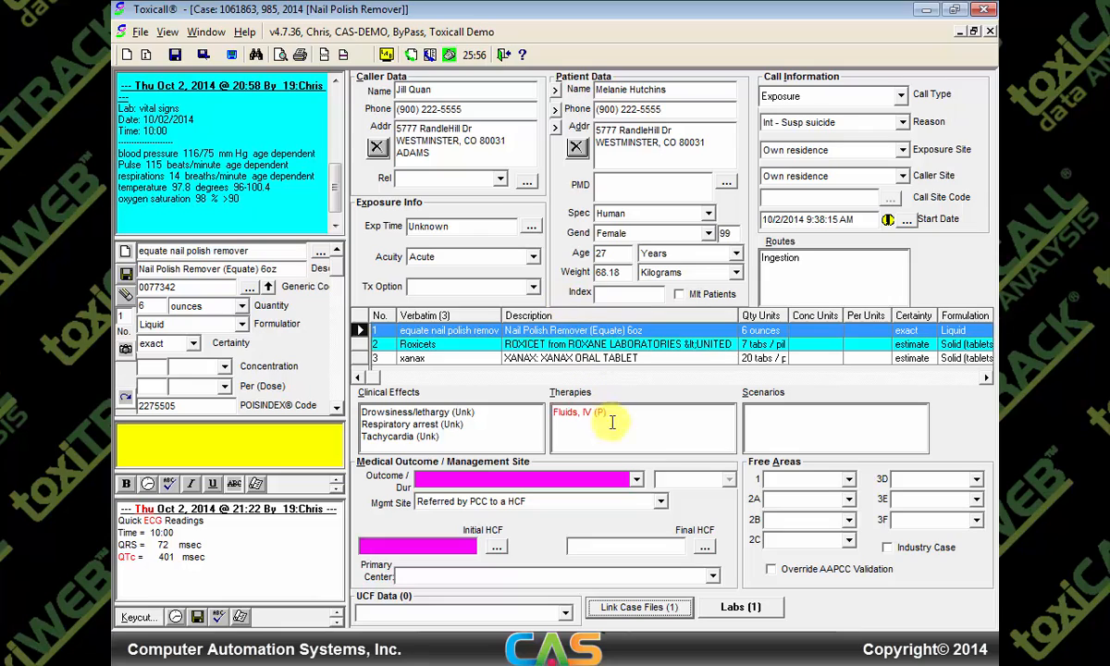
click(660, 500)
scroll(666, 543, up, 5)
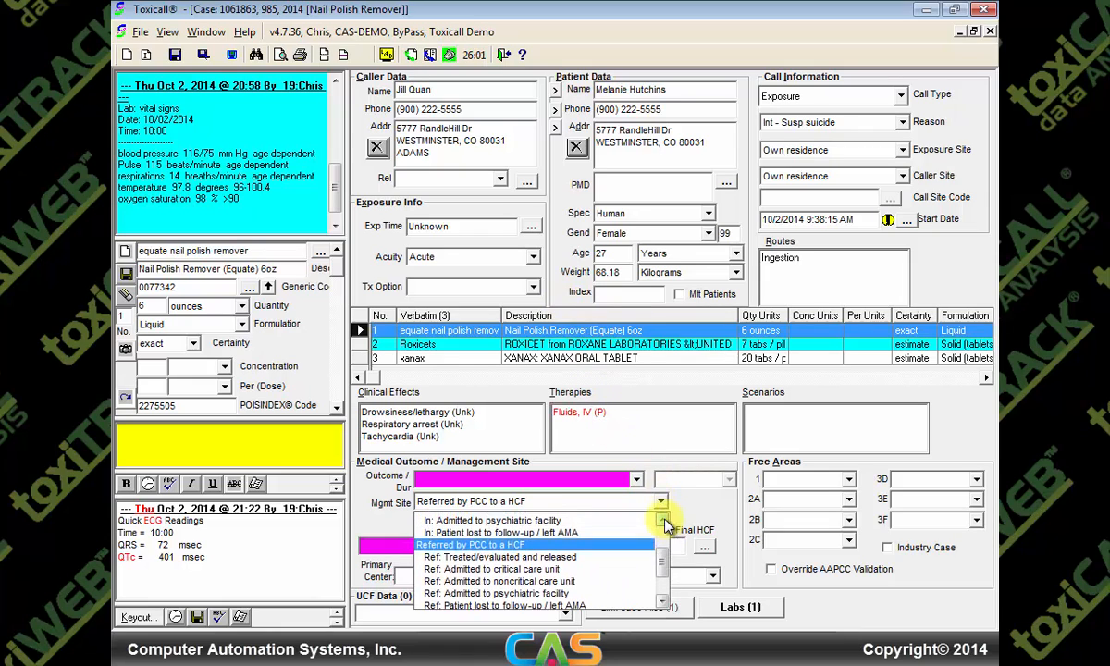
click(566, 543)
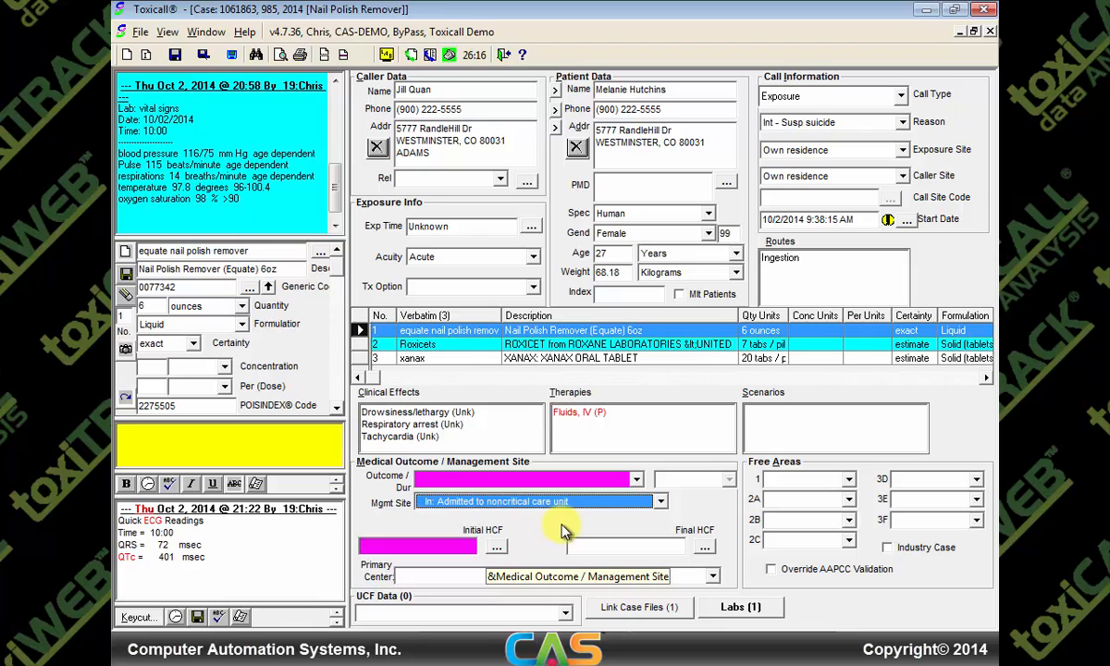
Look up 'bay', search all facilities for 303, and choose BayView Medical Center as initial HCF
click(368, 547)
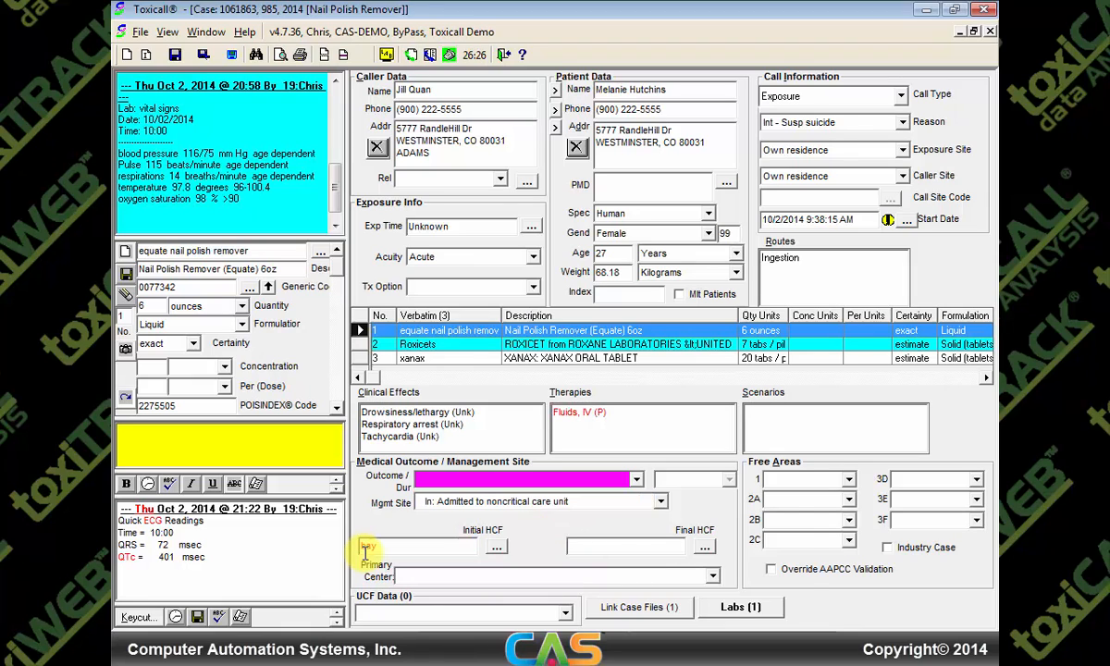
text(bay)
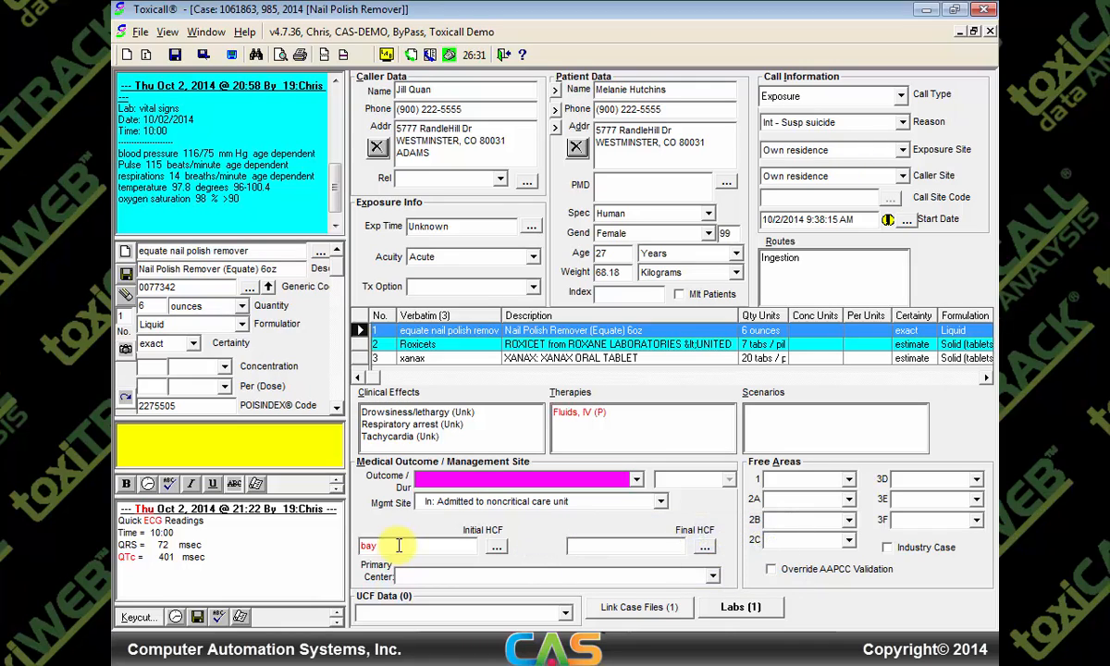
key(Return)
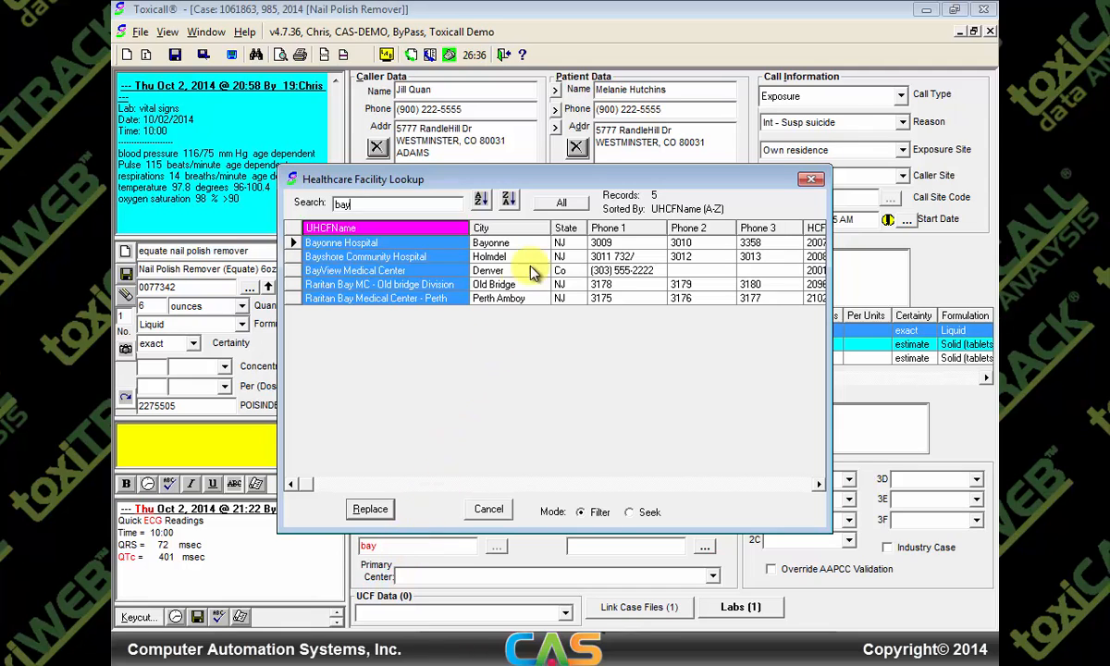
click(559, 204)
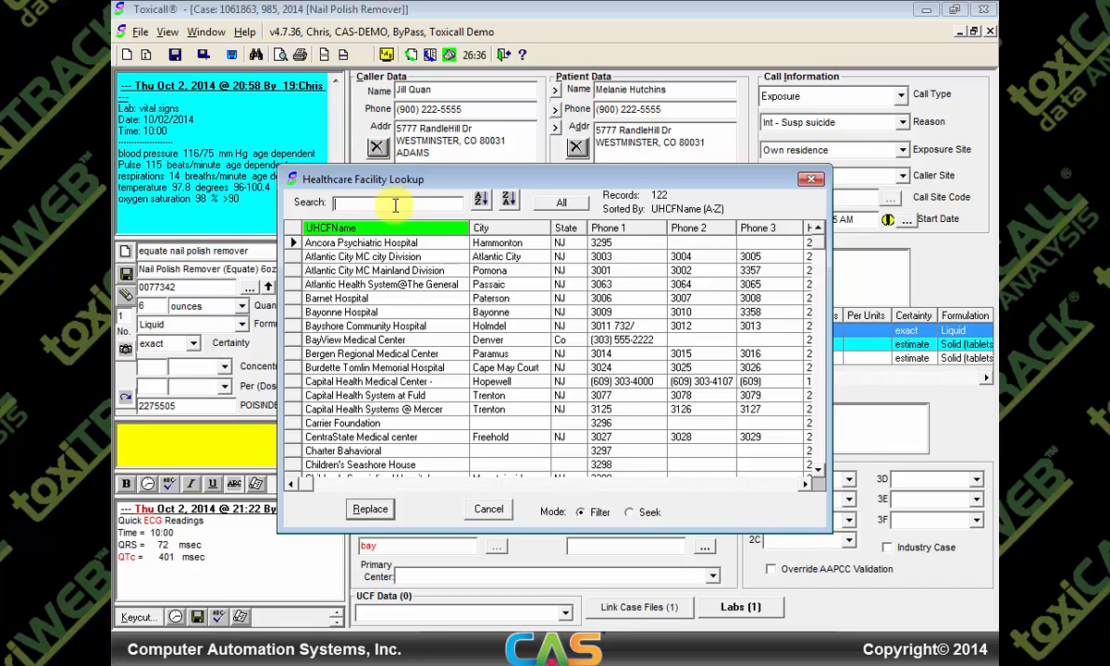
text(303)
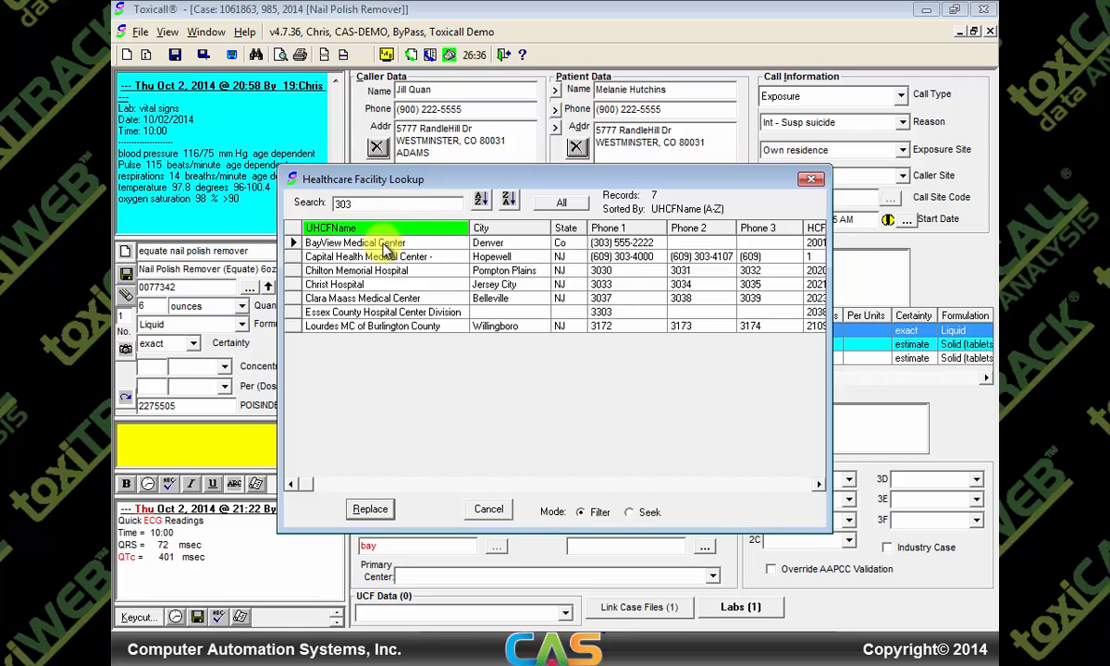
double_click(387, 245)
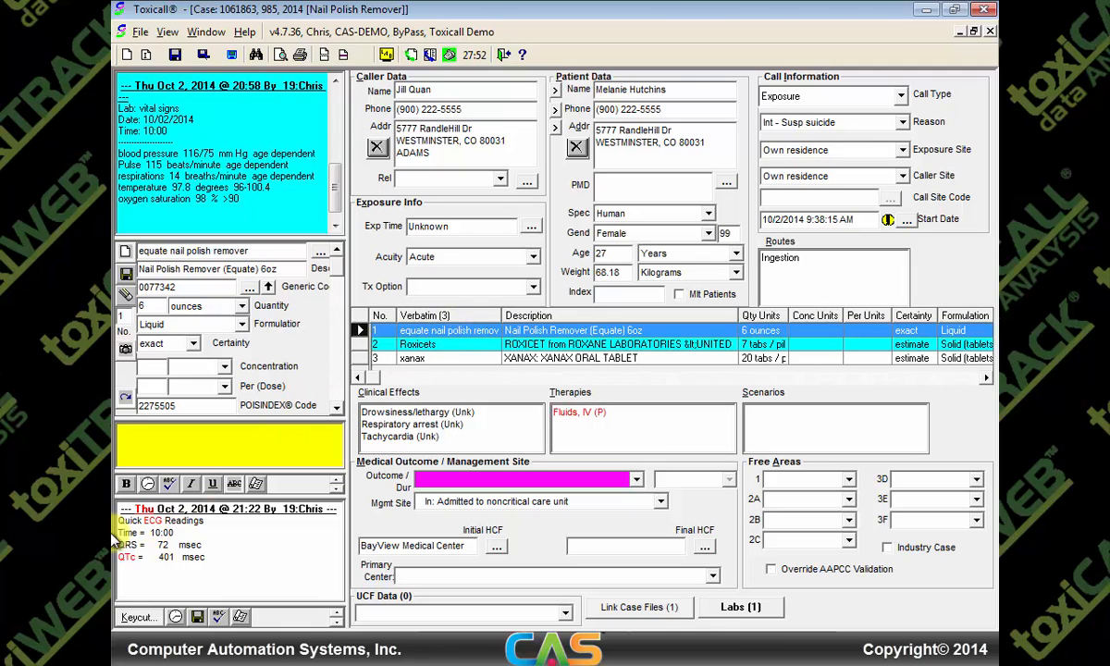
Log the call from the BayView RN: 20 xanax and 8 roxies missing, no vomiting, lab and treatment advice, then save
text(Call from Robert RN at BayView)
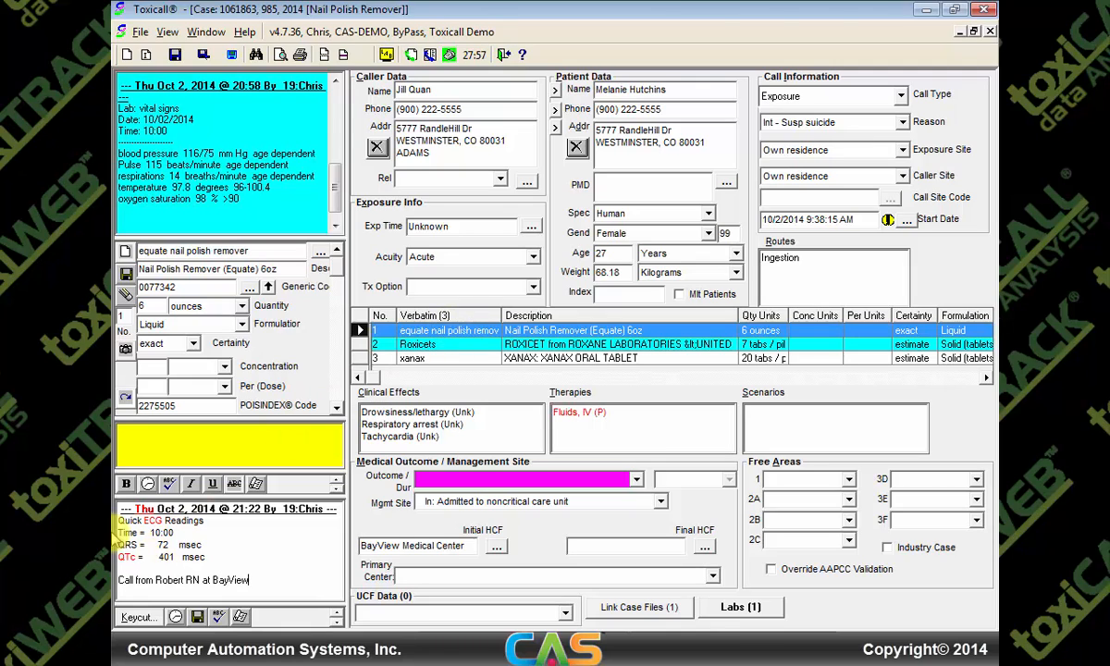
key(Return)
text(daughter of pt said 20 xanax and 8 roxies missing)
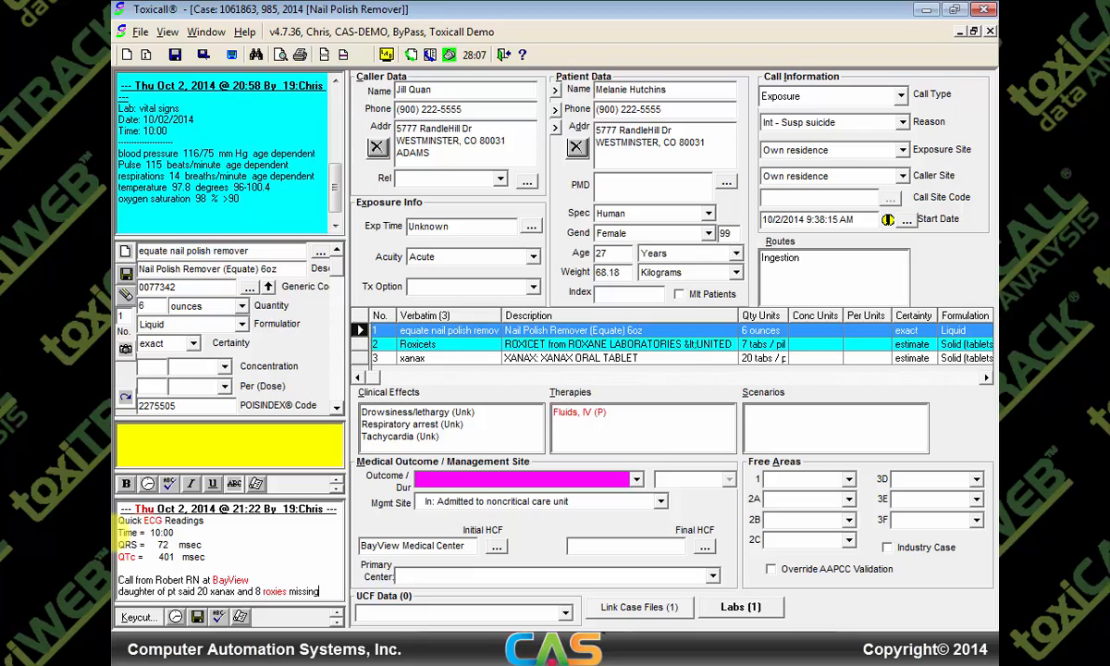
key(Return)
text(no vomiting)
key(Return)
text(recommend asa/apap/et)
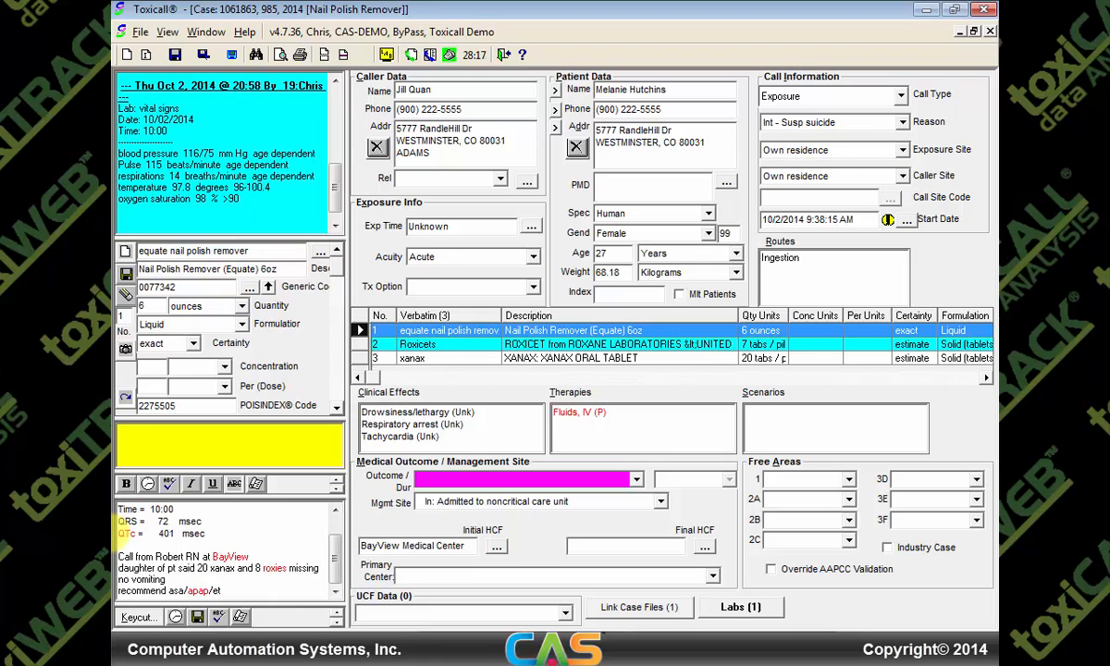
text(hanol/coags/lytes)
key(Return)
text(advised against flumazenil and narcan)
key(Return)
text(recommended intubation if resp dep)
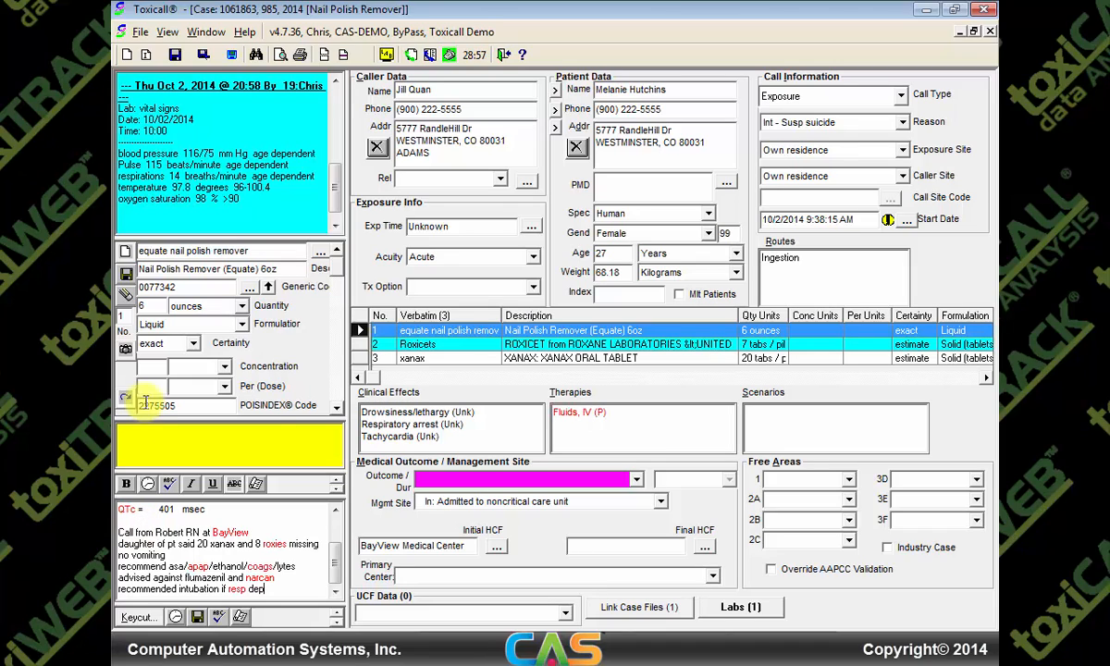
click(175, 56)
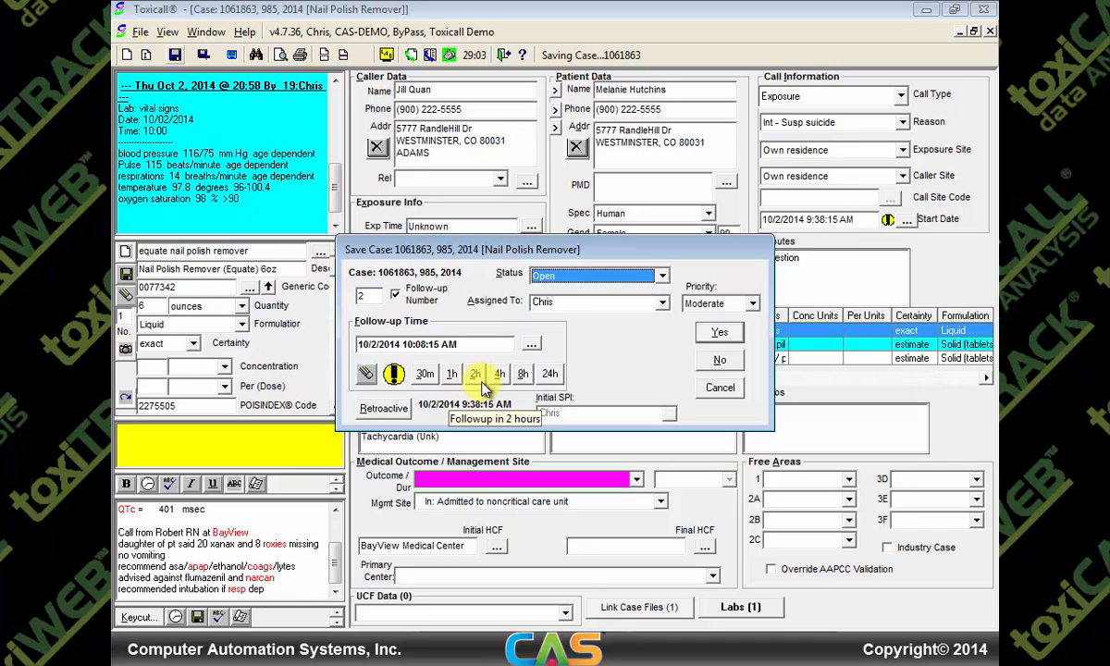
Move the follow-up to 10/2/2014 12:08 PM and confirm saving the case
click(533, 346)
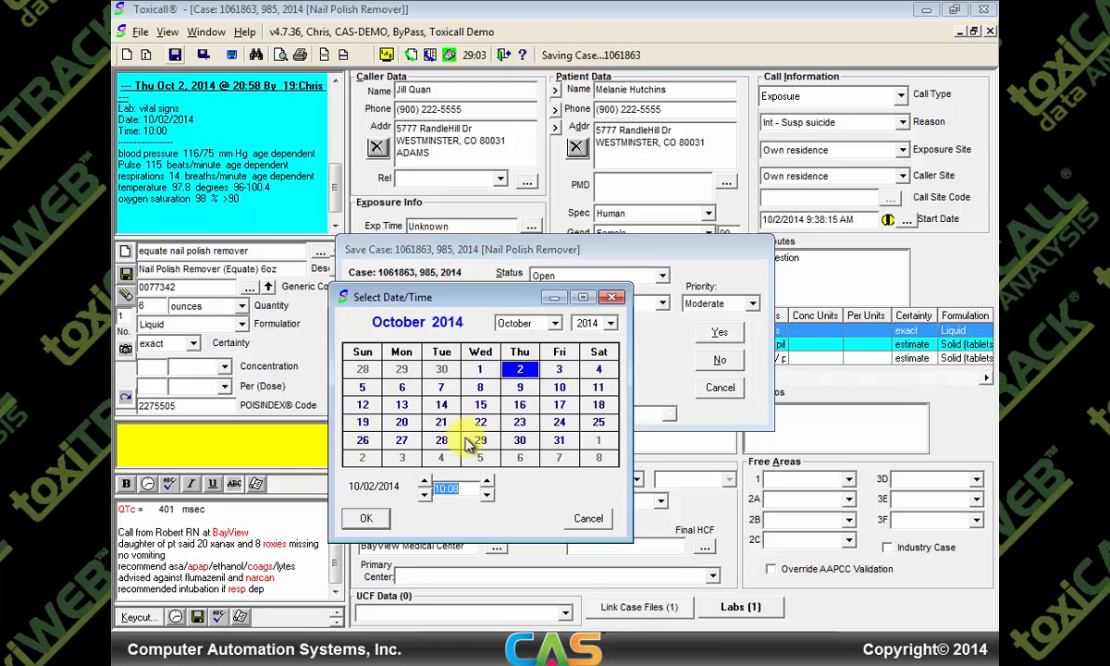
click(422, 481)
click(422, 481)
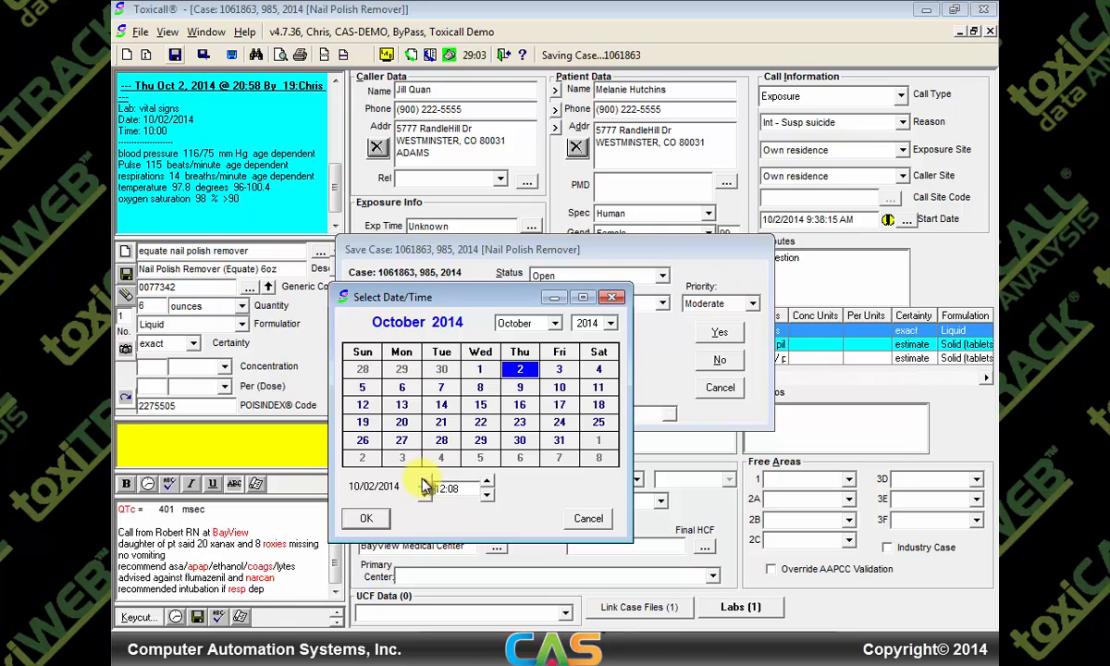
click(374, 521)
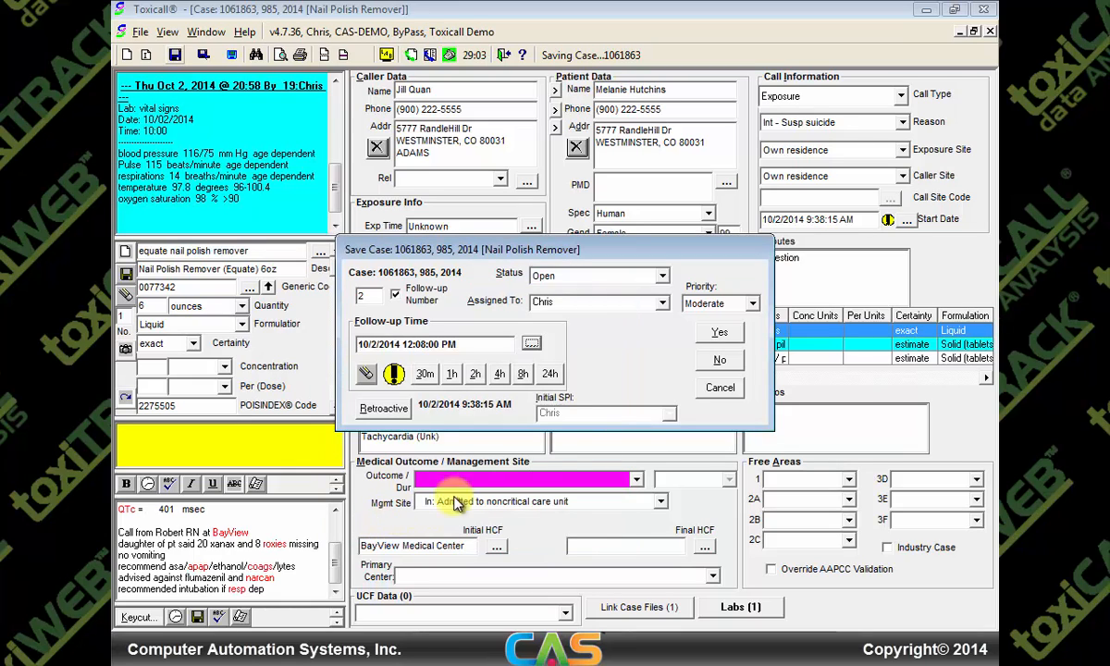
click(719, 331)
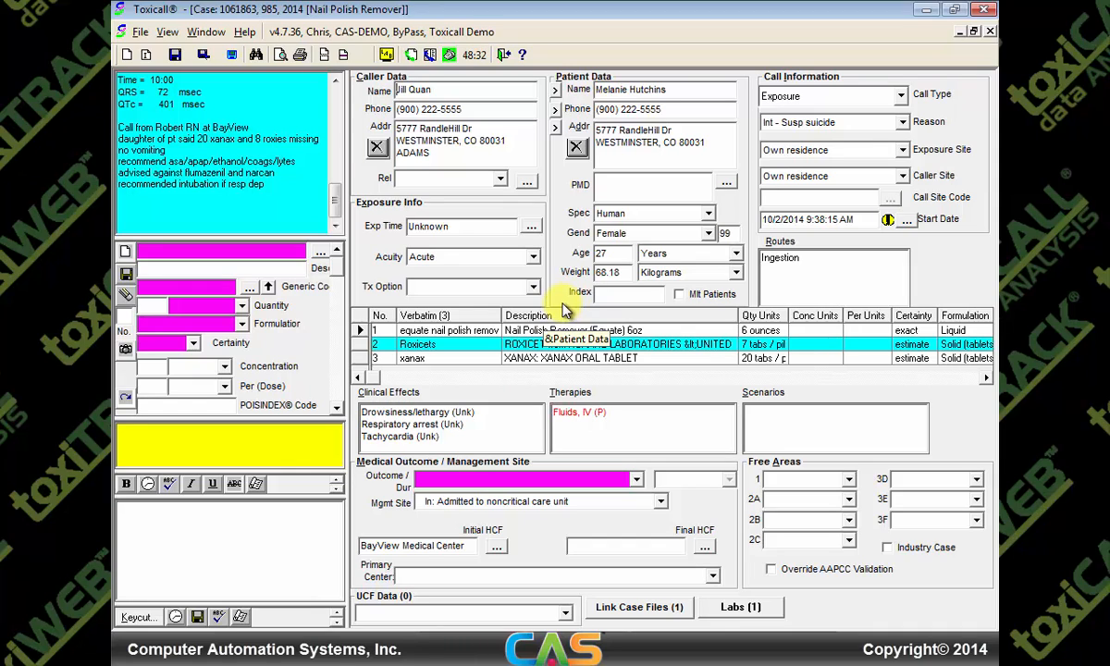
Renumber xanax as substance 1 and Roxicets as substance 2, pushing nail polish remover to third
click(456, 361)
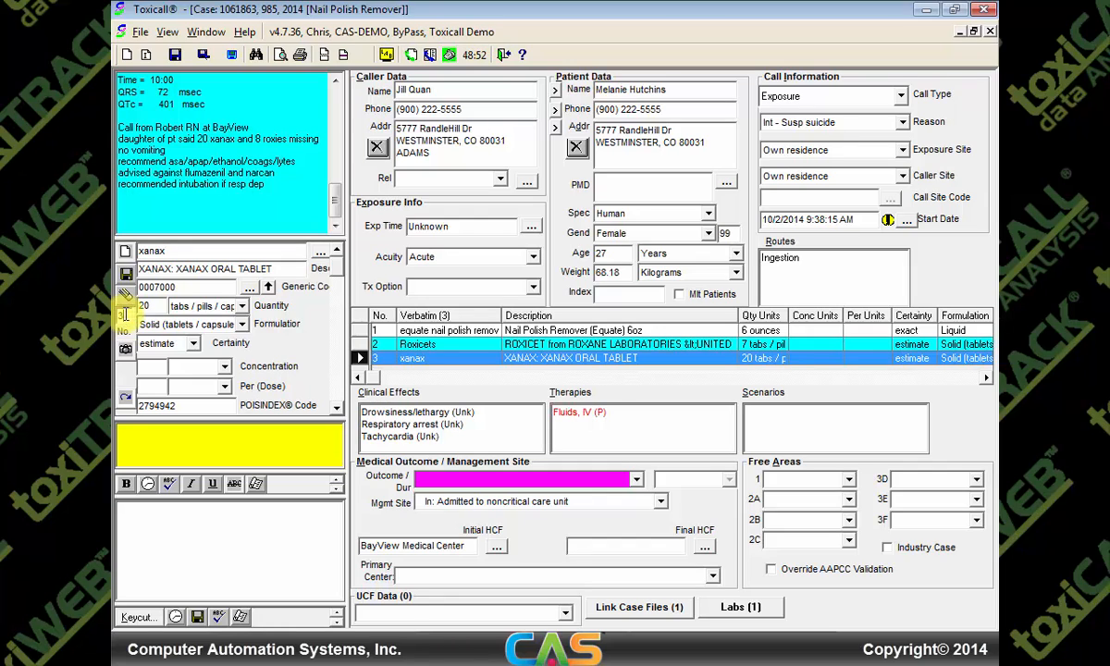
click(124, 314)
key(BackSpace)
text(1)
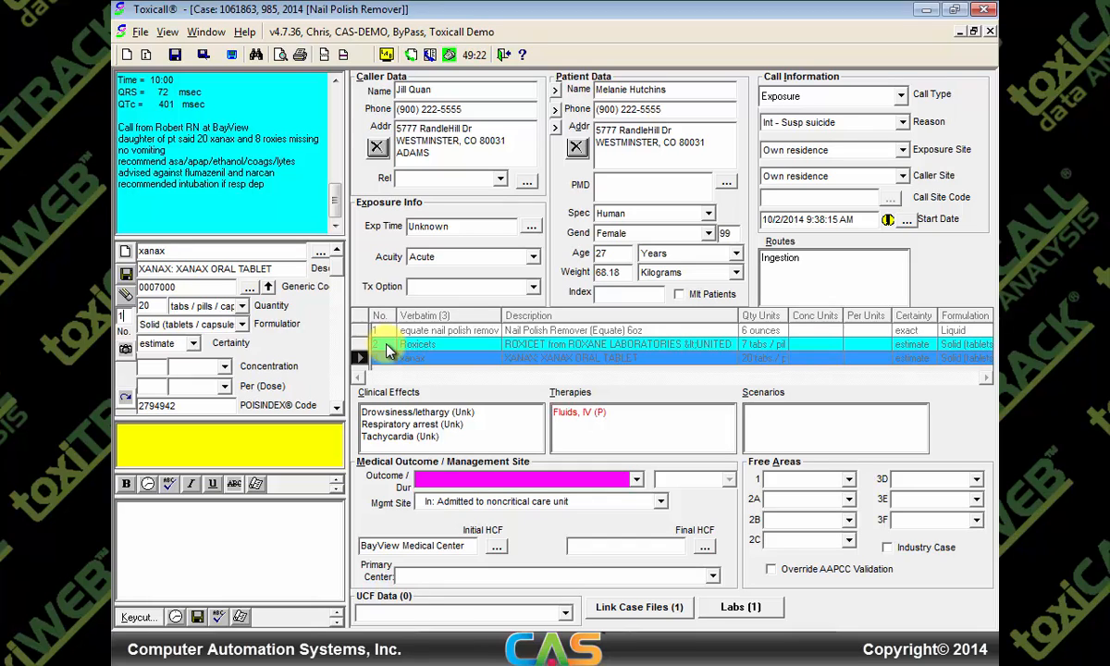
click(125, 276)
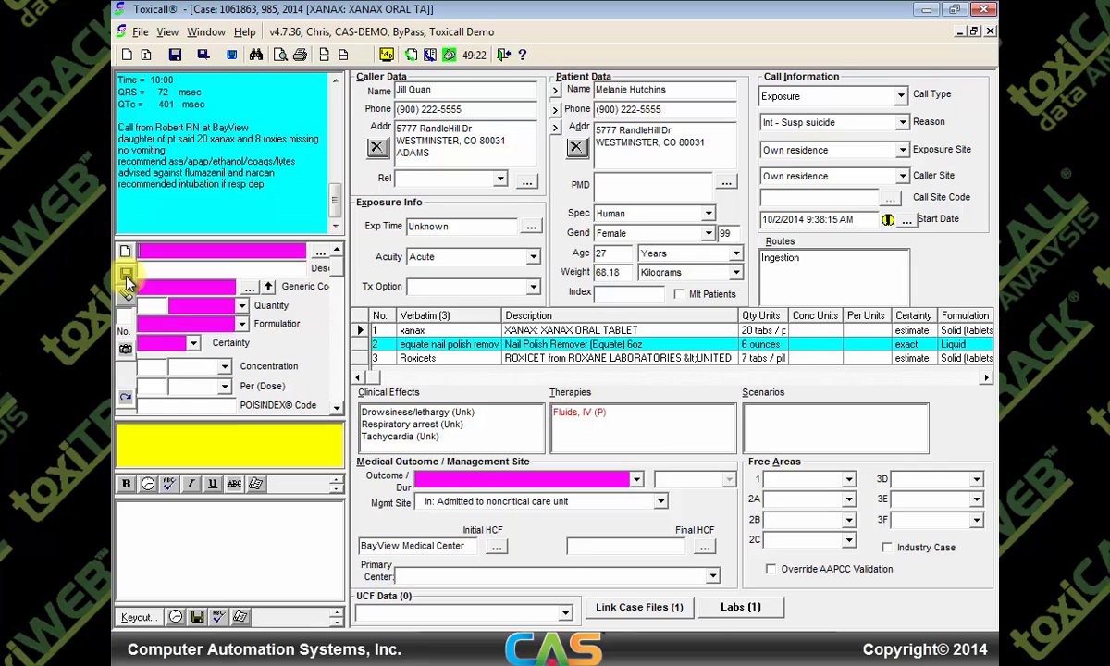
click(435, 359)
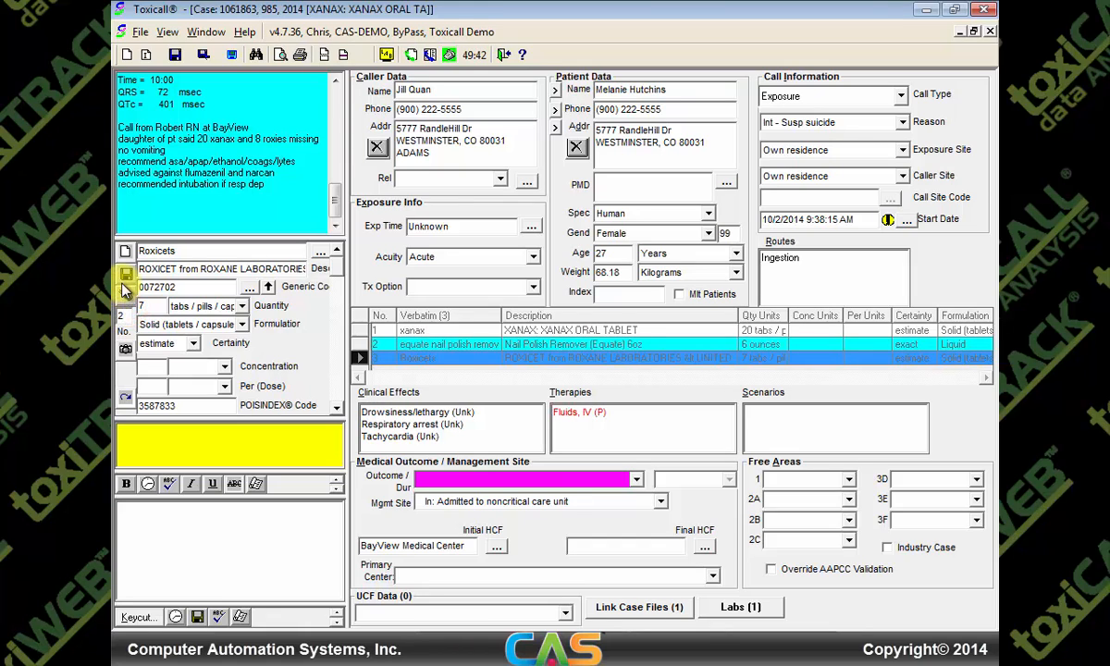
click(125, 289)
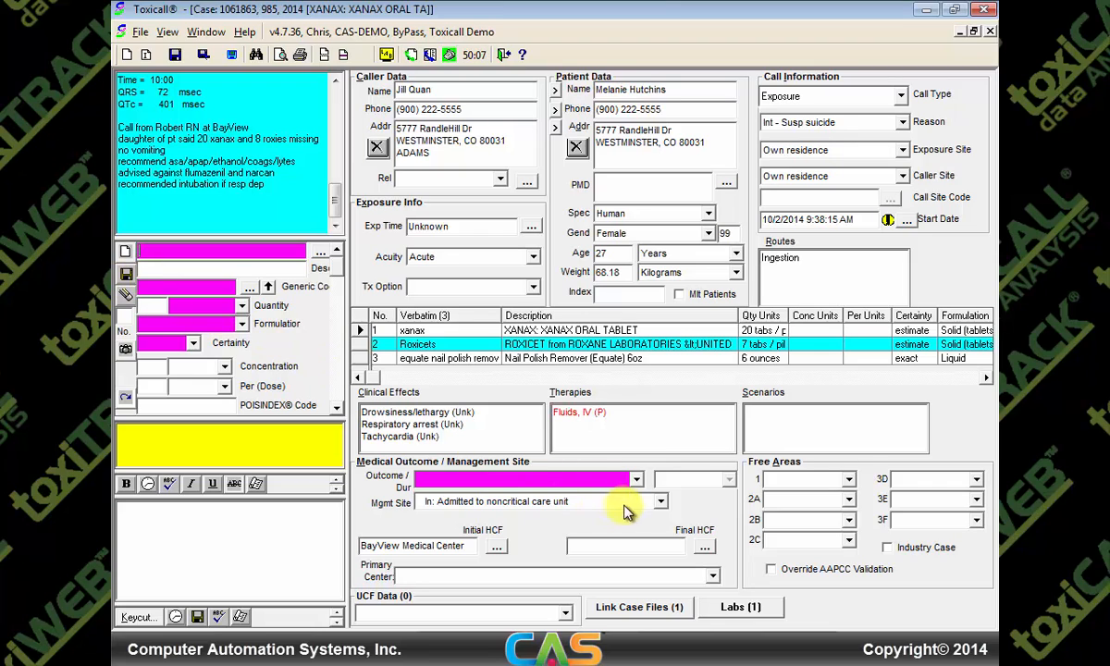
Set the medical outcome to Moderate effect and the final HCF to BayView Medical Center
click(636, 479)
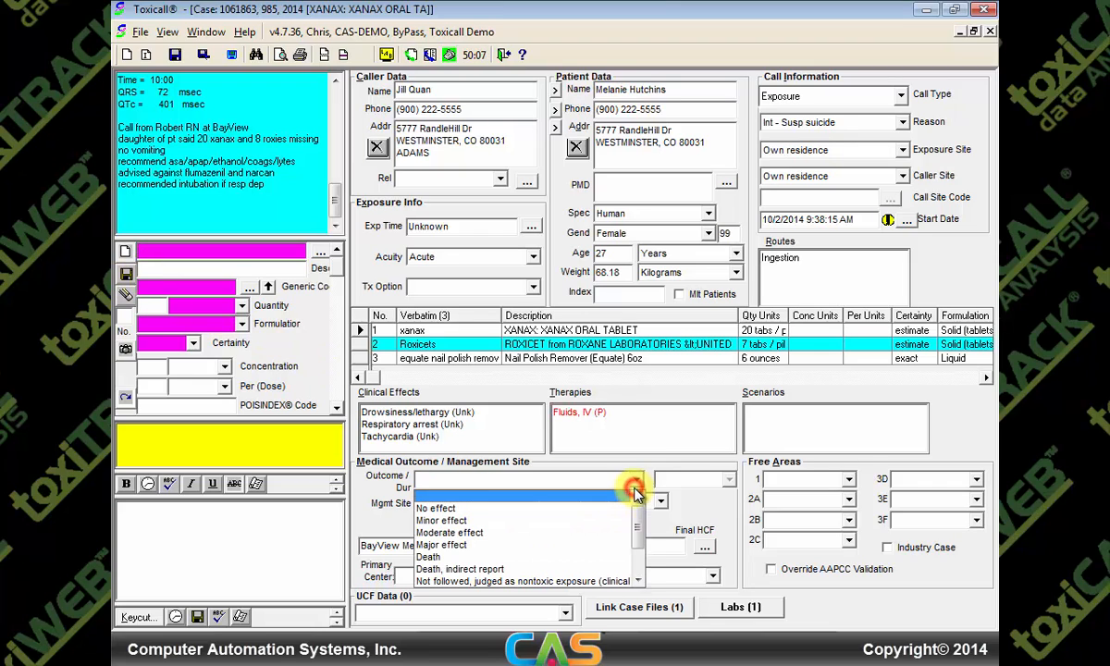
click(602, 532)
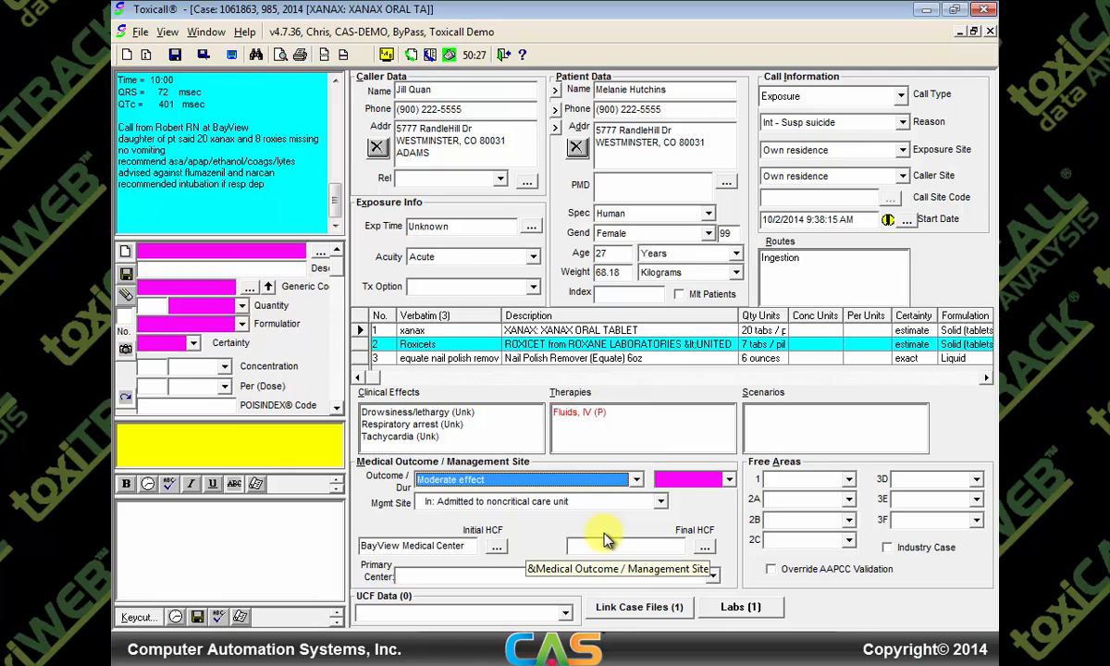
click(702, 548)
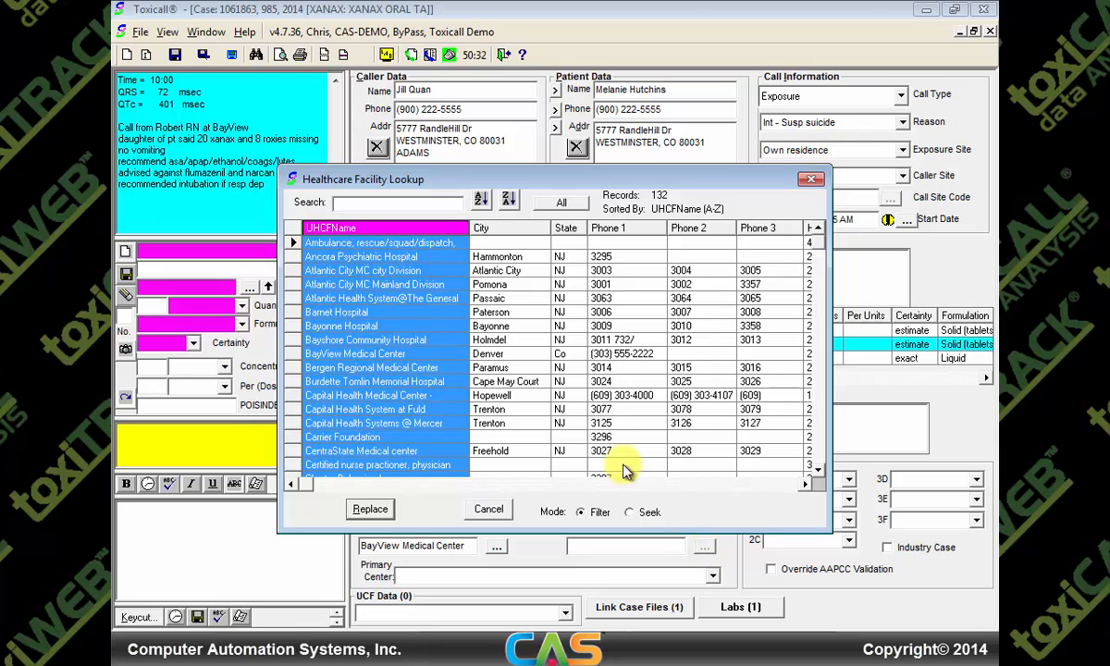
double_click(360, 356)
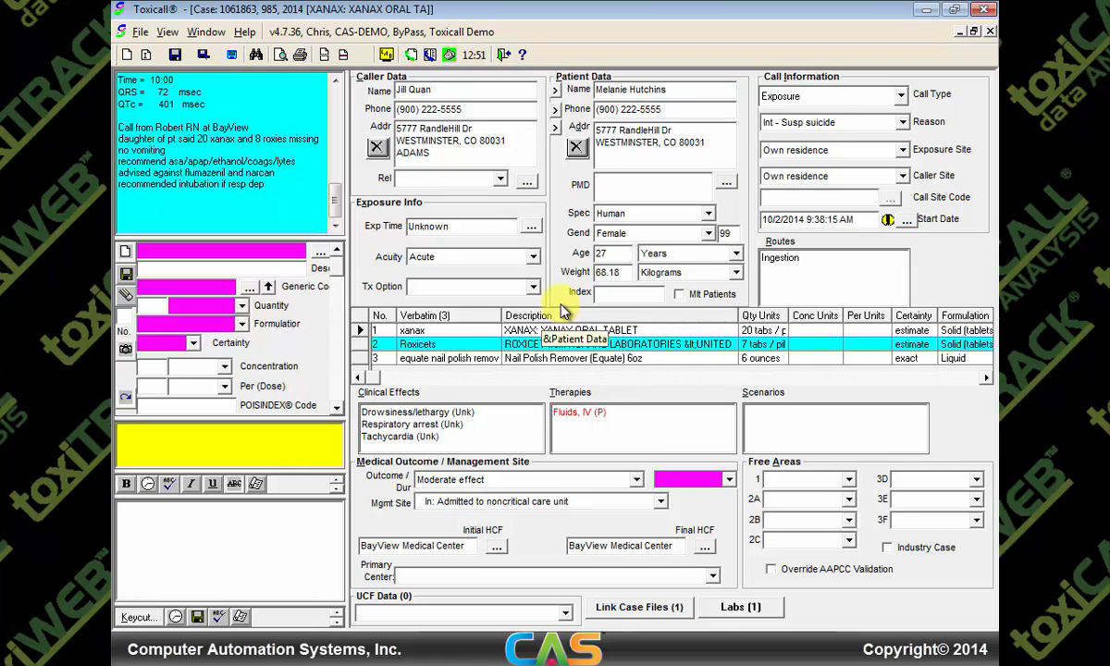
click(187, 547)
Write the note: pt stable awaiting psych eval, HR 97, UDS + Benzos, labs negative/WNL, safe to close
text(pt is)
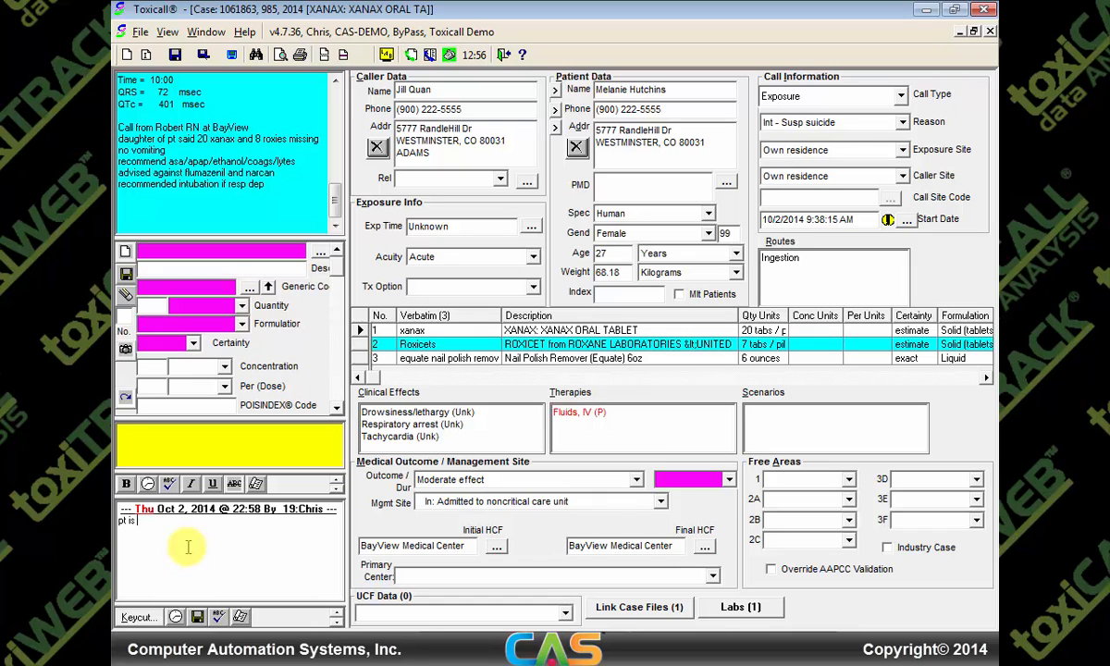
text( stable, sleepin, and waiting for Psych Eval)
key(Return)
text(Hr 97, no vomiting)
key(Return)
text(UDS )
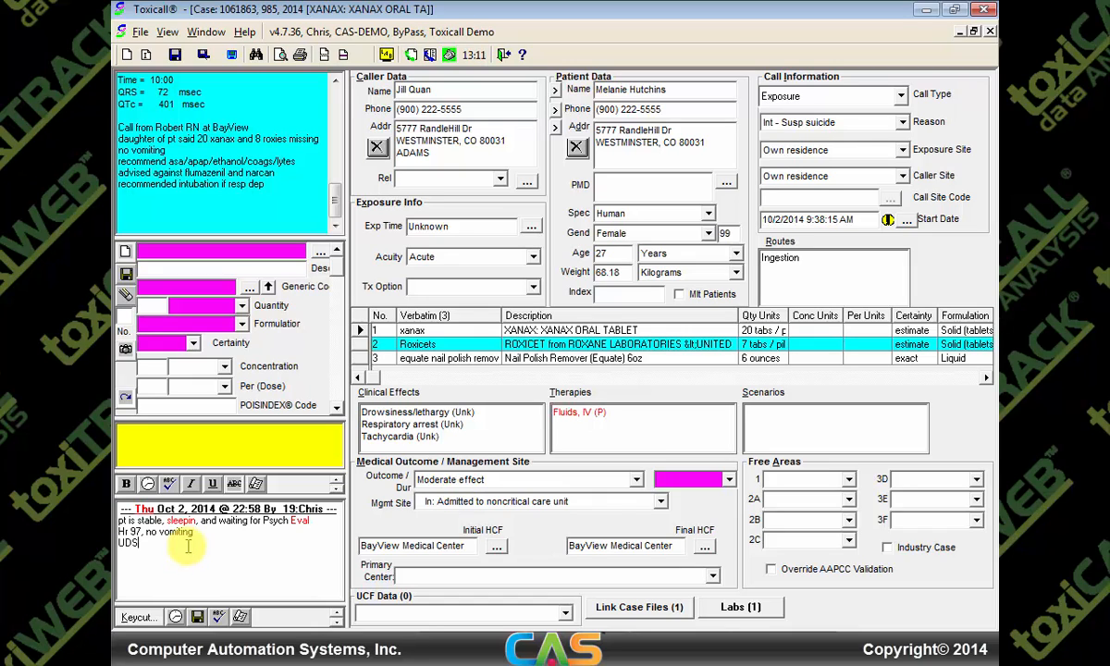
text(+ Benzos)
key(Return)
text(ASA/APAP/Etoh all neg )
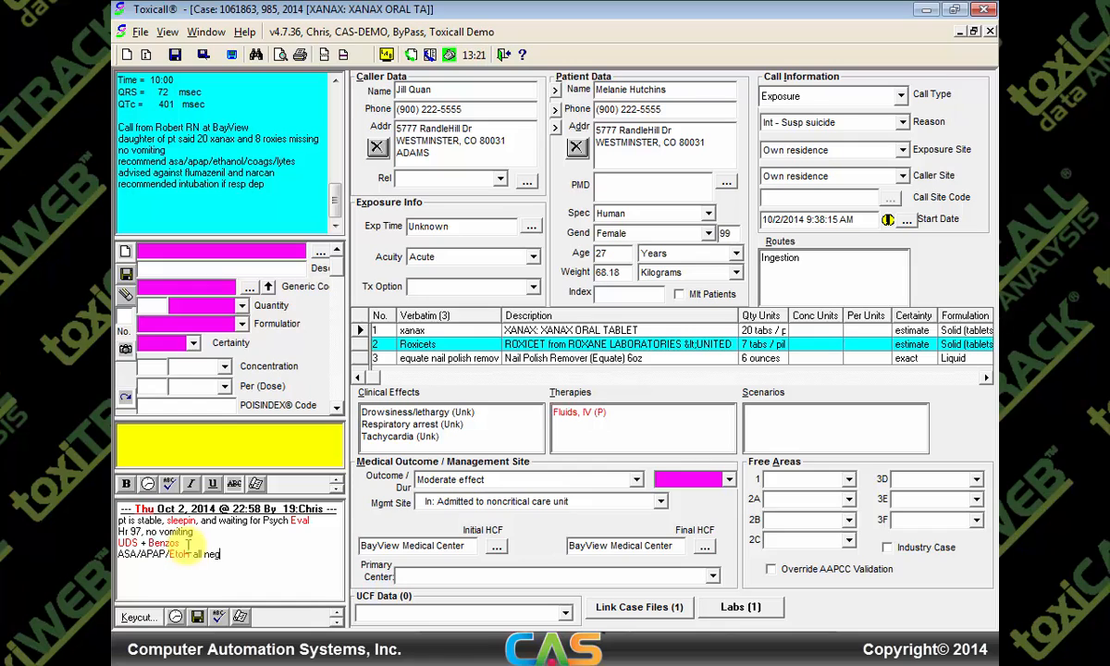
text(AST 21 -- ALT 18)
key(Return)
text(Lytes coags WNL)
key(Return)
text(Safe to close case)
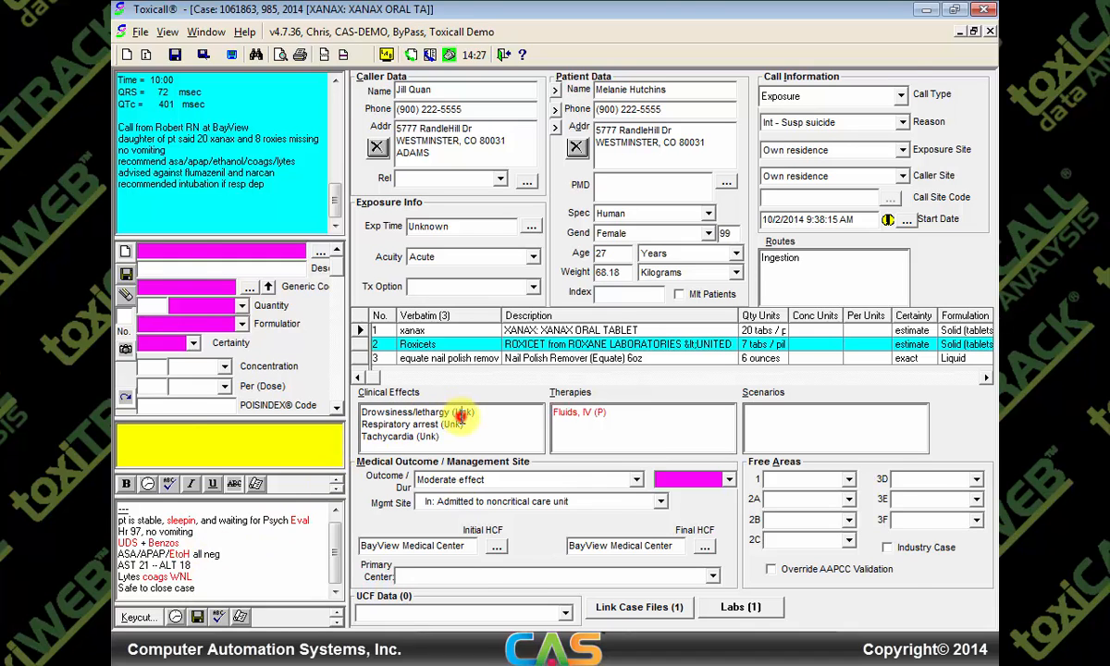
Change drowsiness/lethargy, respiratory arrest and tachycardia from unknown to related clinical effects
double_click(454, 414)
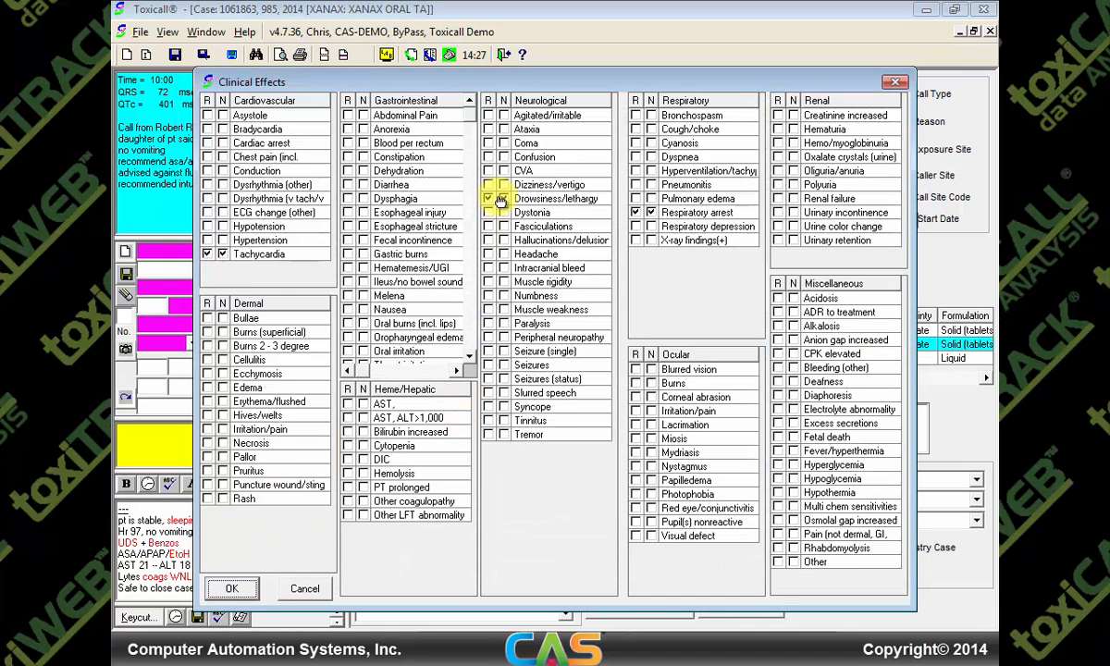
click(503, 198)
click(651, 213)
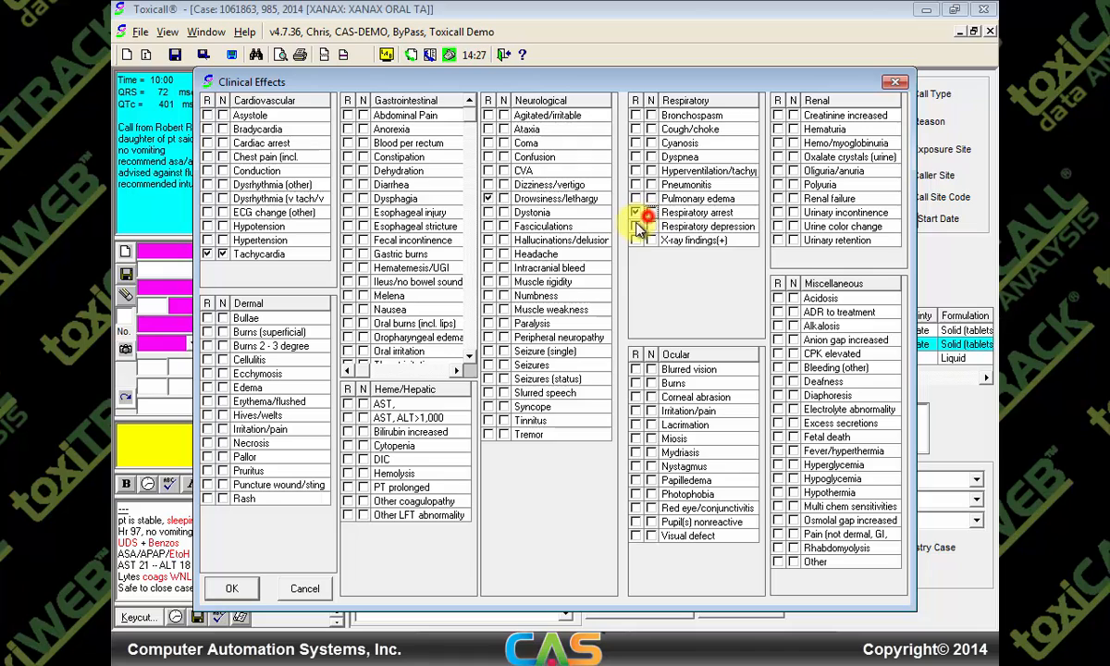
click(222, 253)
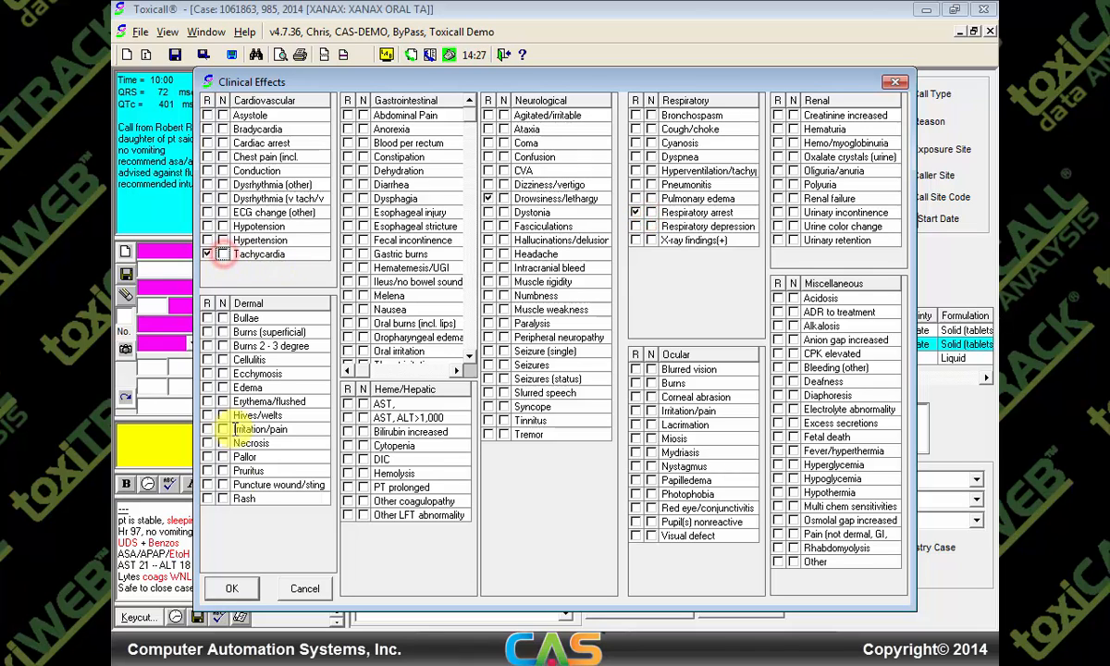
click(231, 588)
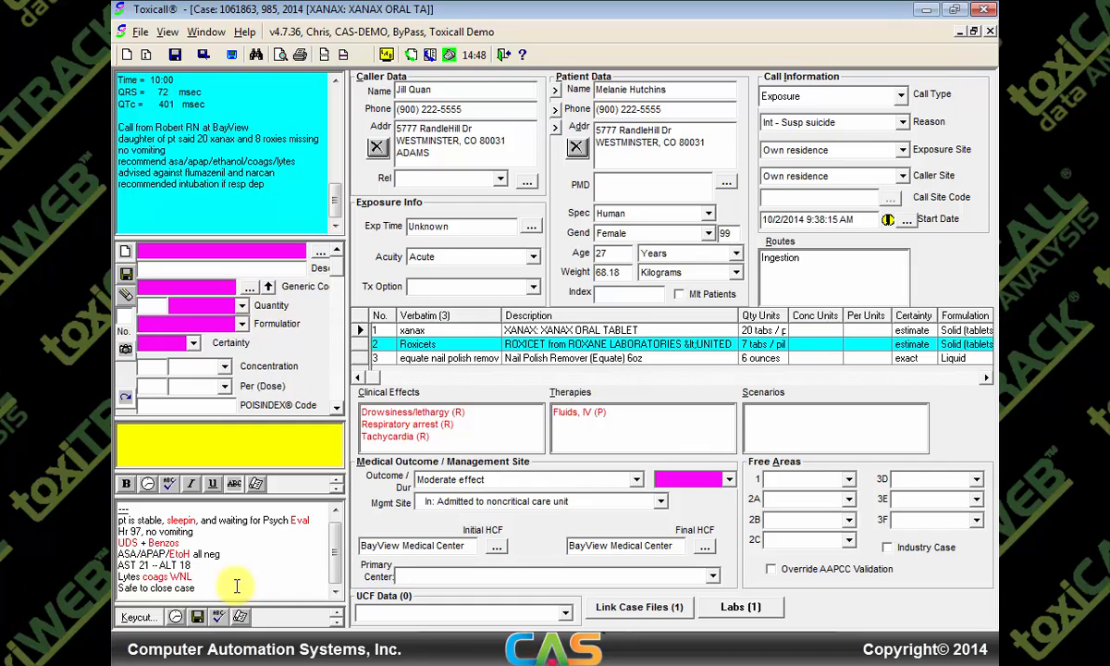
Save the case with status Closed, which raises two TESS 2000 validation warnings
click(175, 54)
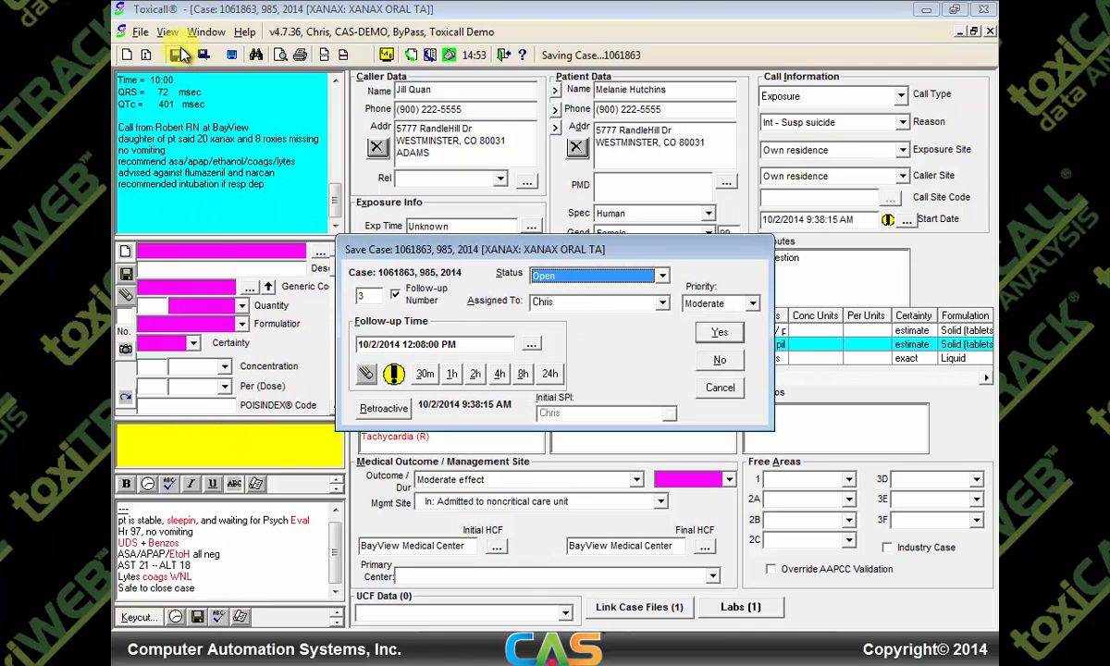
click(663, 276)
click(623, 306)
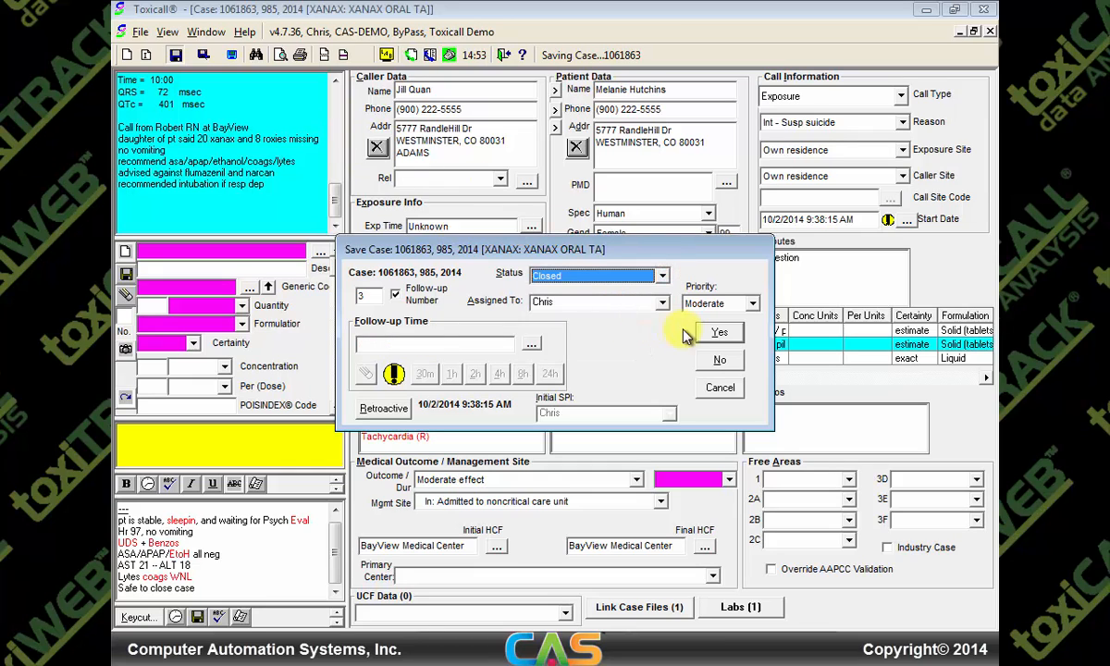
click(719, 333)
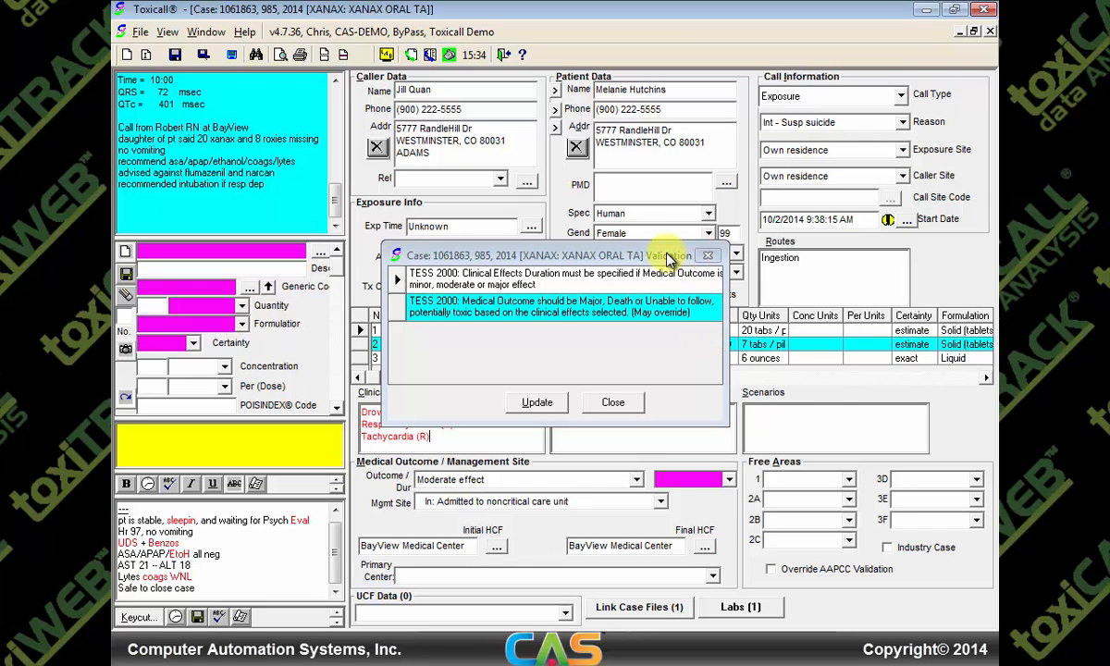
Dismiss the warnings, rerun Check Validation, and drag the warning list to the upper right
click(613, 401)
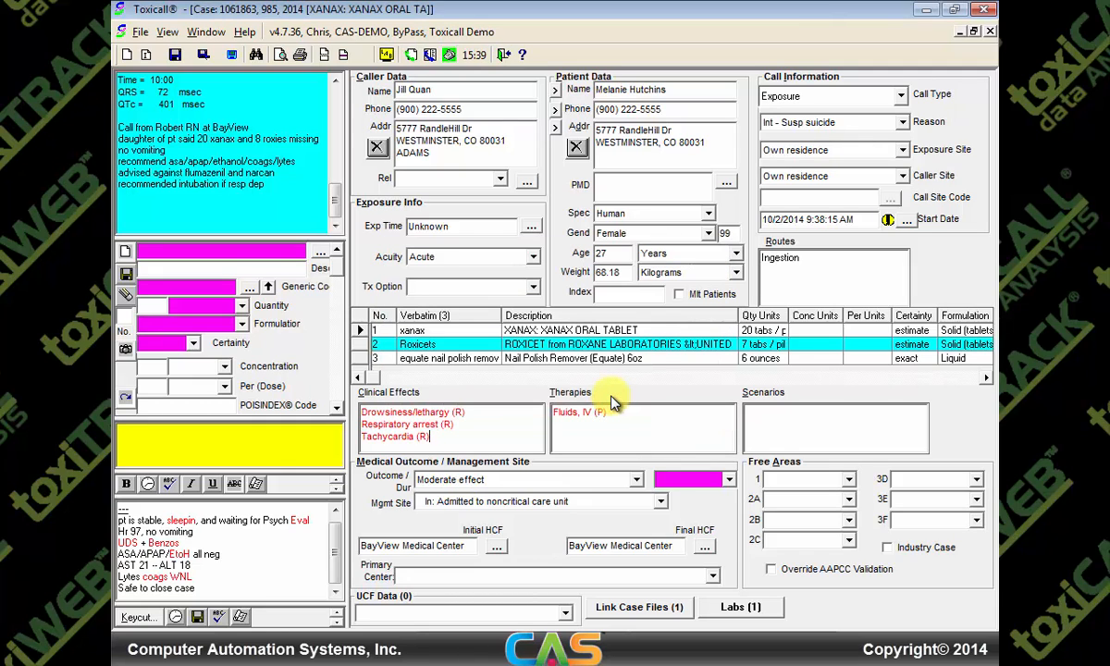
key(ctrl+k)
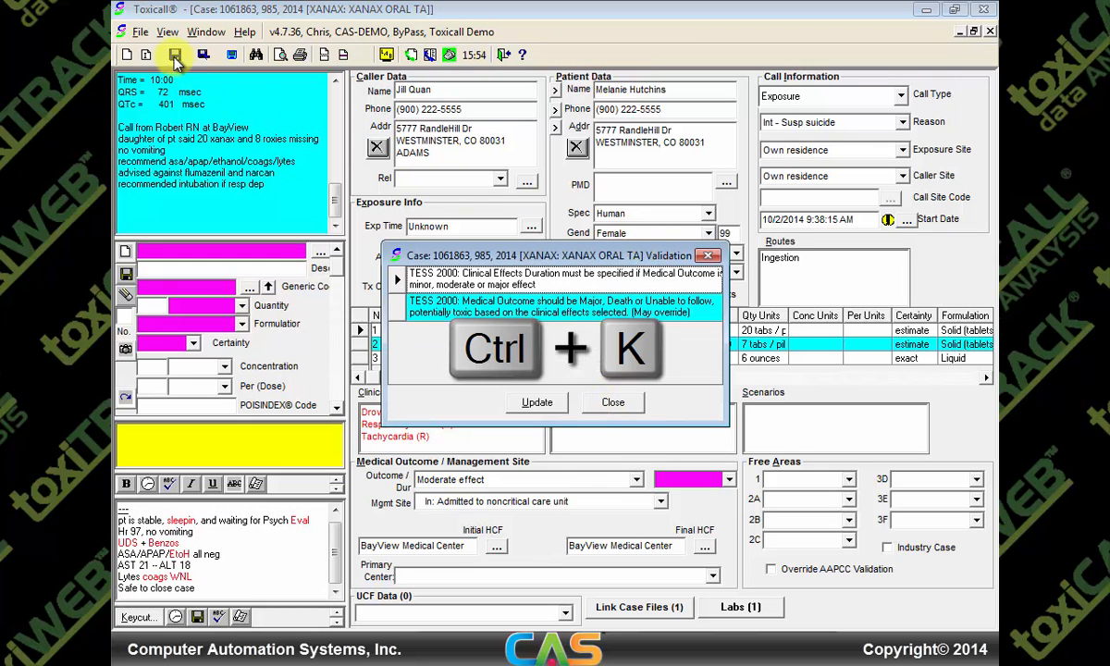
click(142, 31)
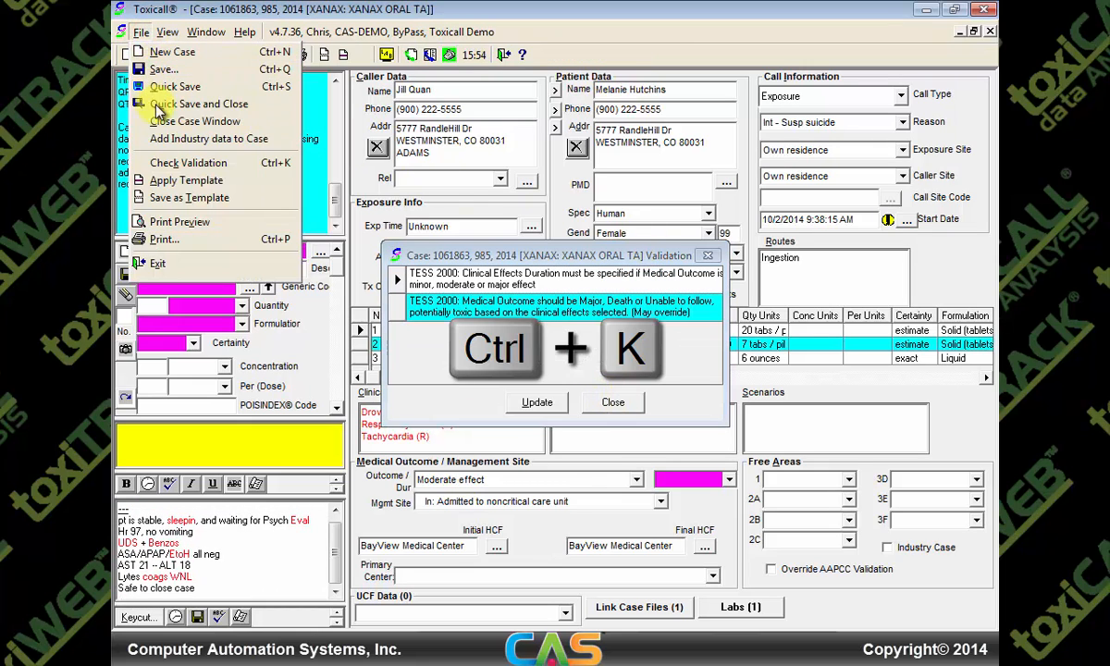
click(197, 169)
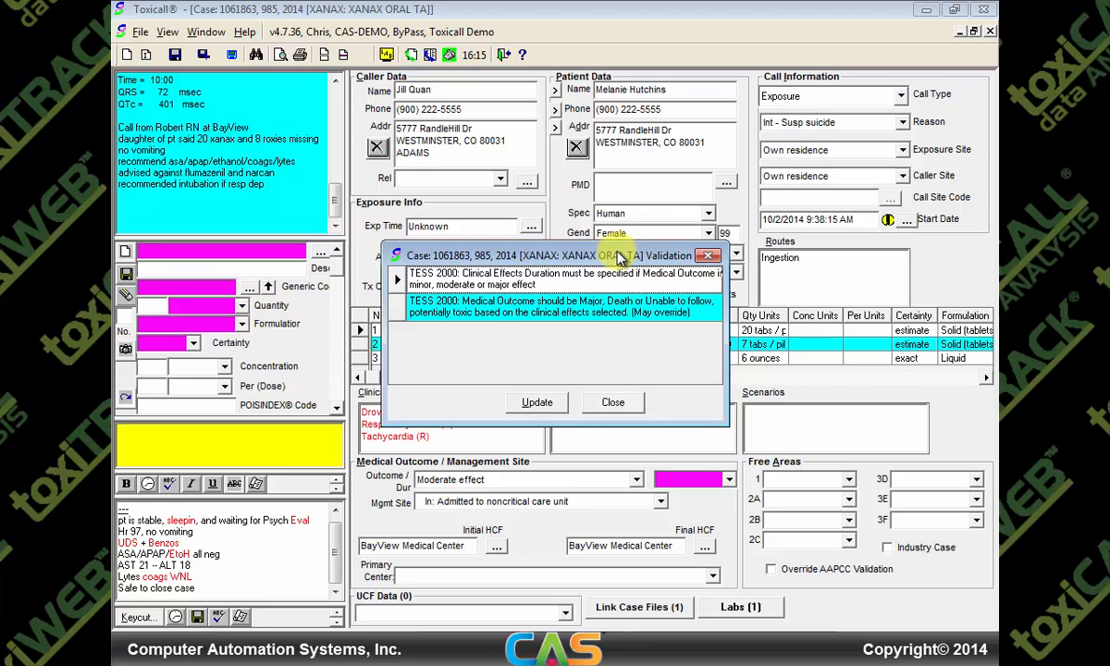
drag(618, 255, 870, 175)
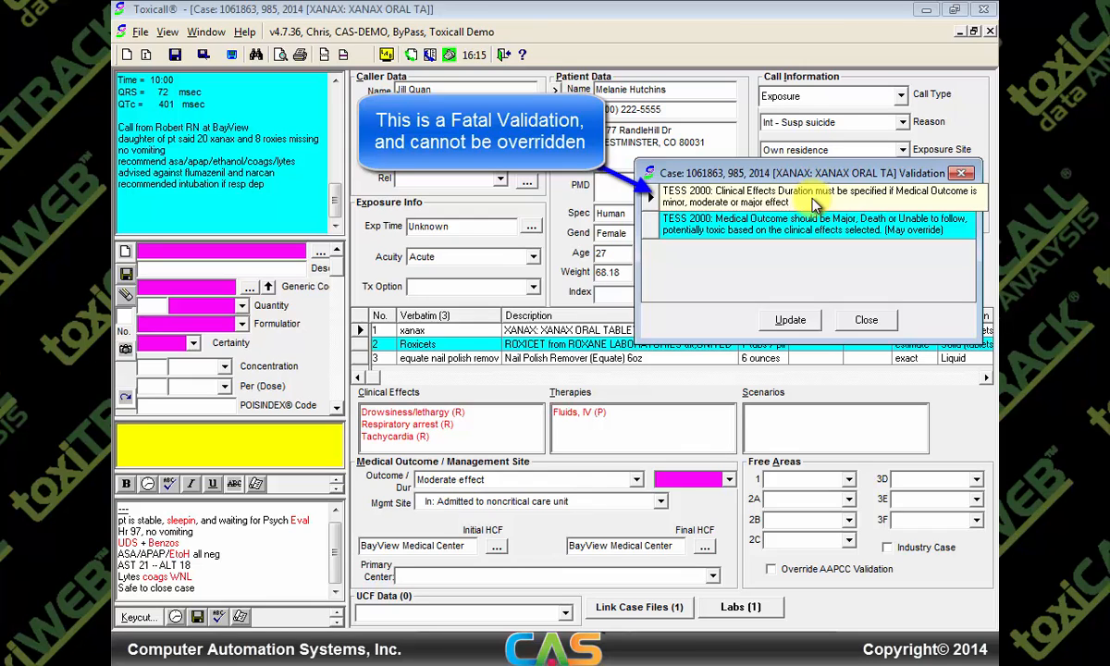
Set the clinical effects duration to <=8 hrs. and refresh validation so only the Medical Outcome warning remains
click(727, 481)
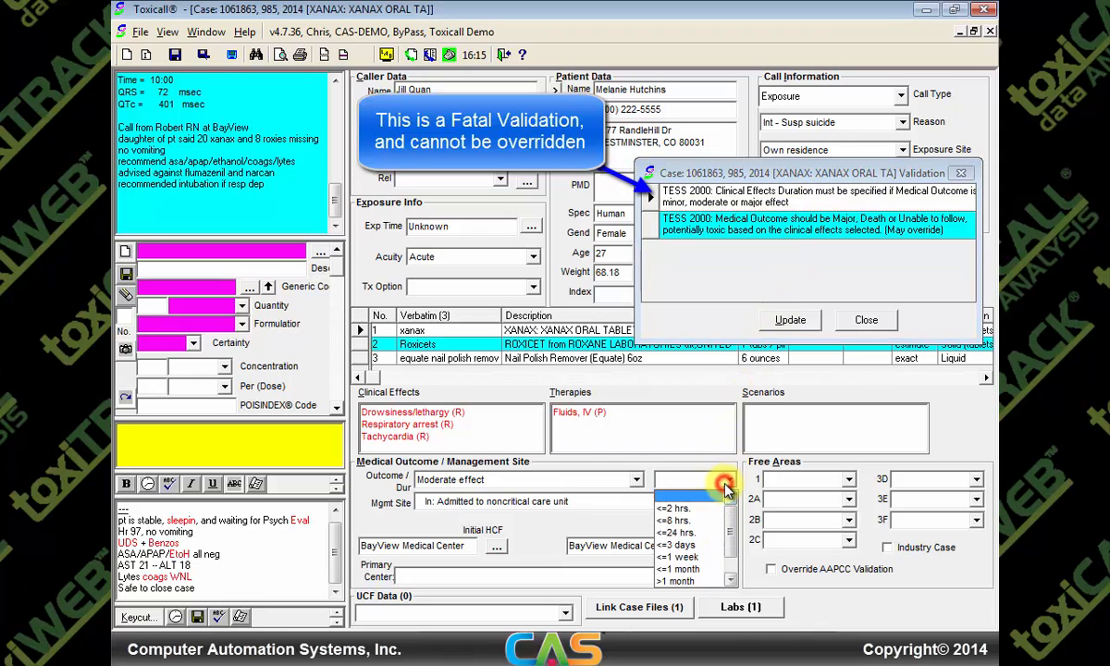
click(685, 520)
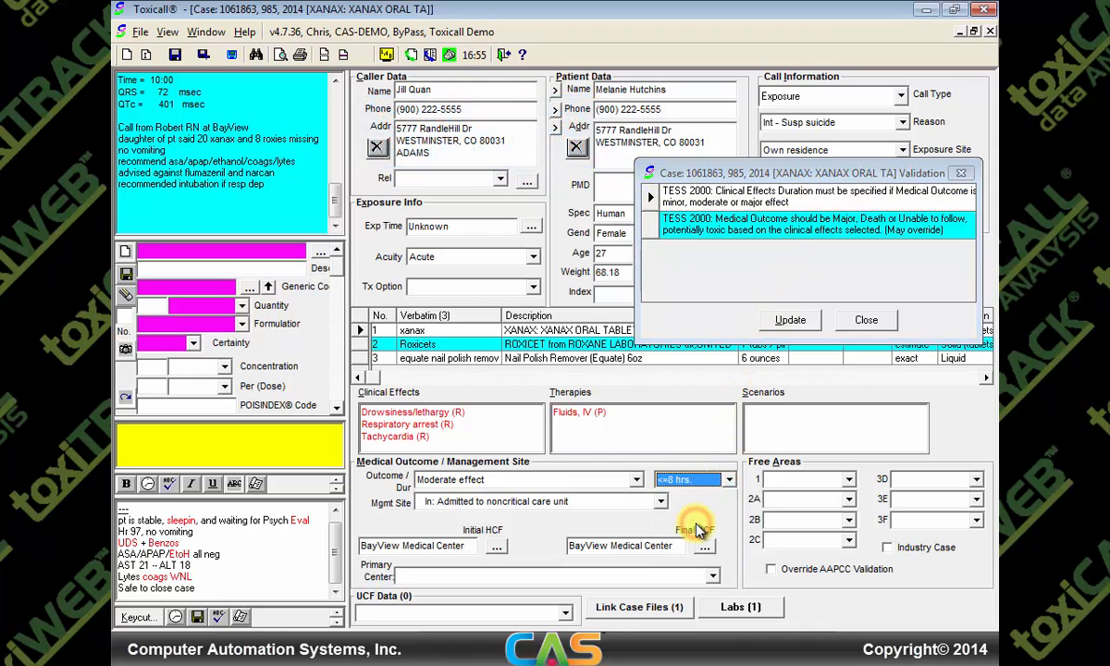
click(791, 321)
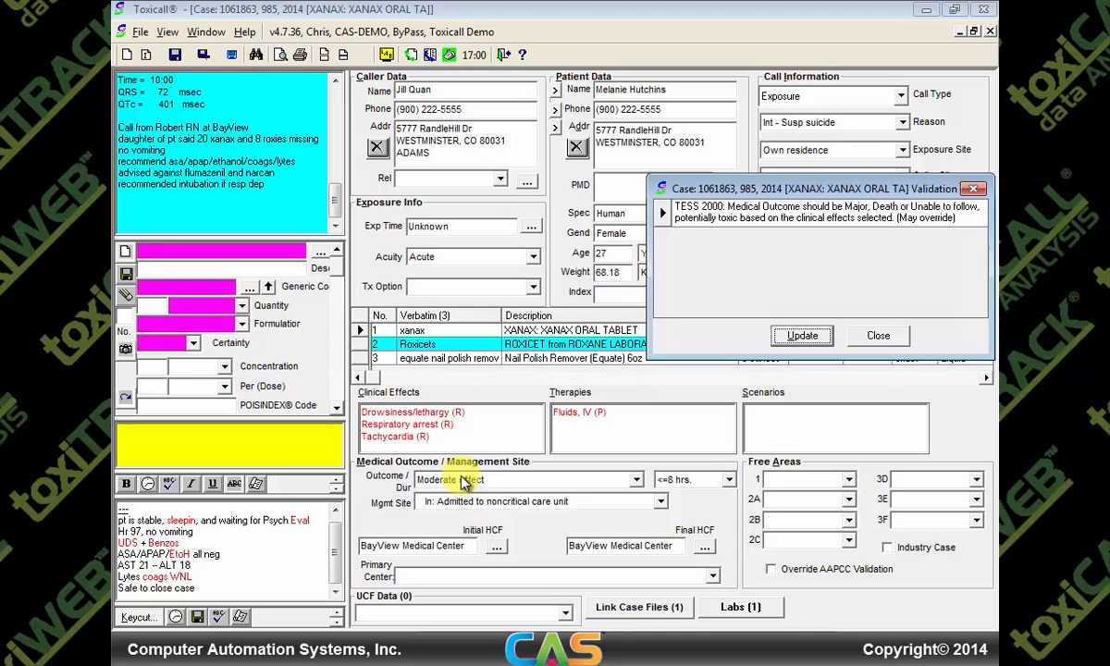
Replace Respiratory arrest with Respiratory depression (R) in clinical effects, then re-validate with no warnings left
double_click(382, 412)
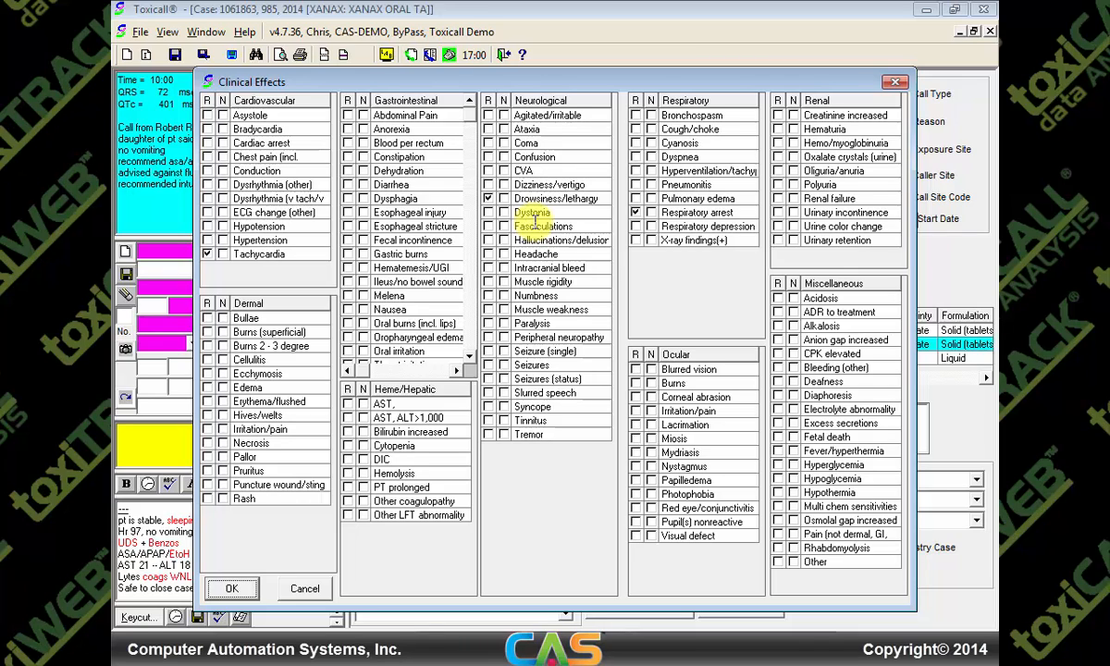
click(636, 213)
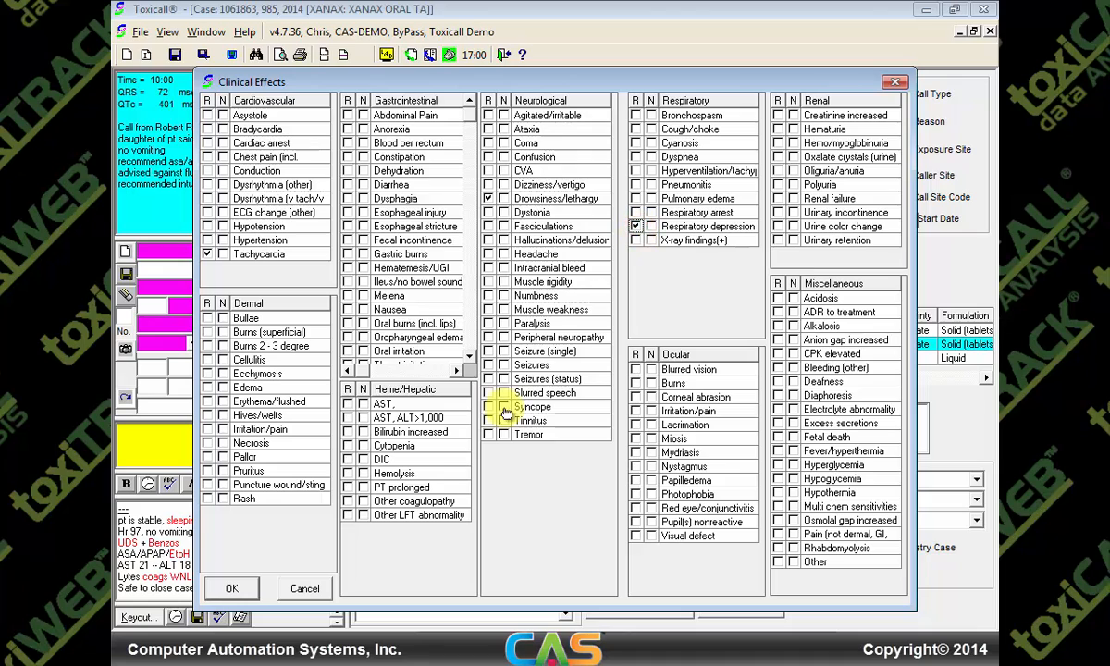
click(233, 586)
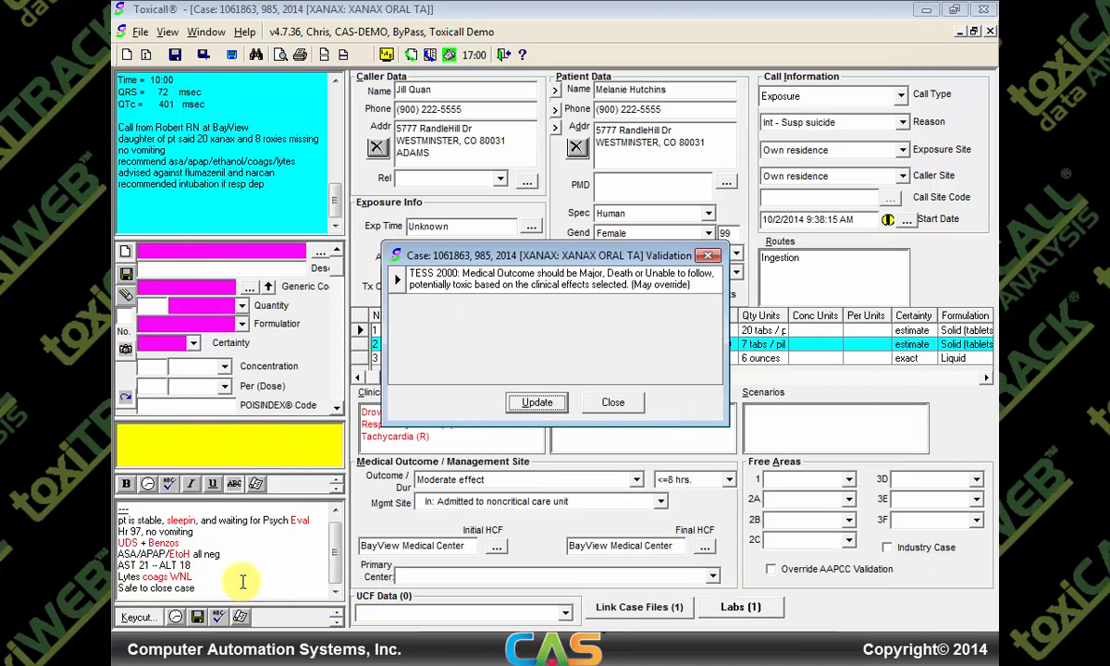
click(537, 404)
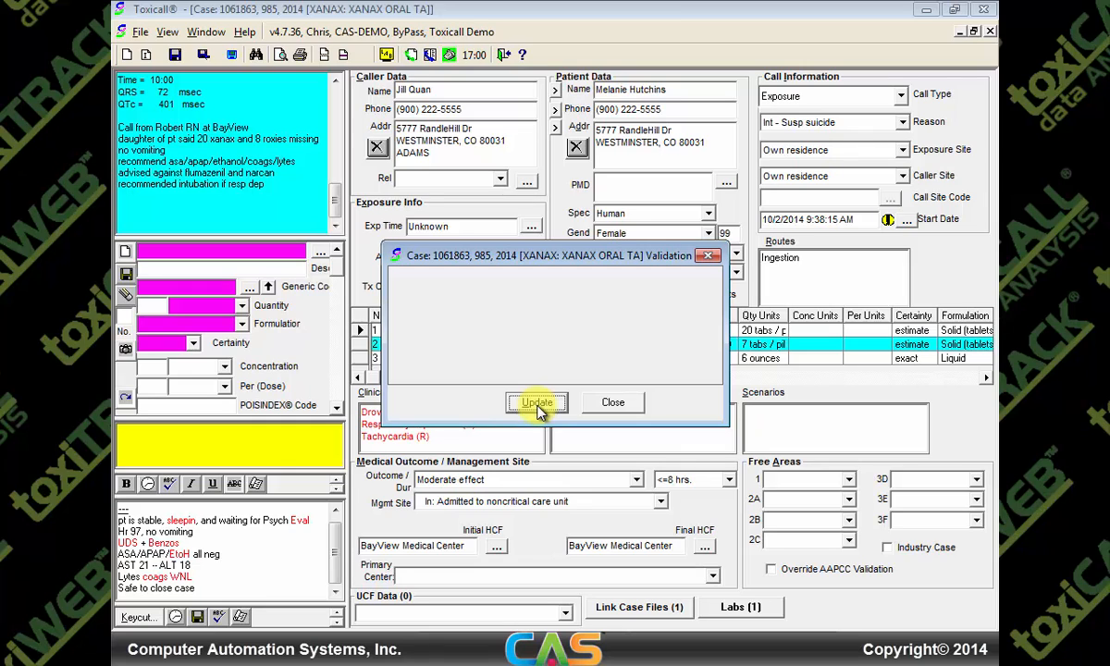
click(597, 402)
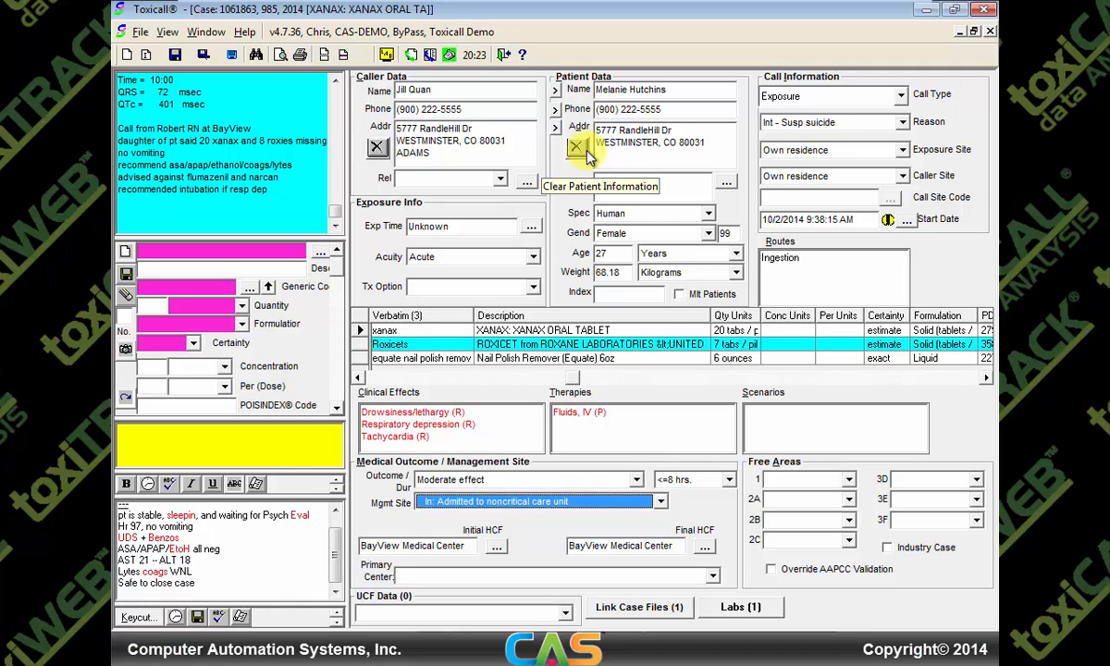
Save the Xanax case with status Closed and confirm it shows Closed in the case list
click(176, 58)
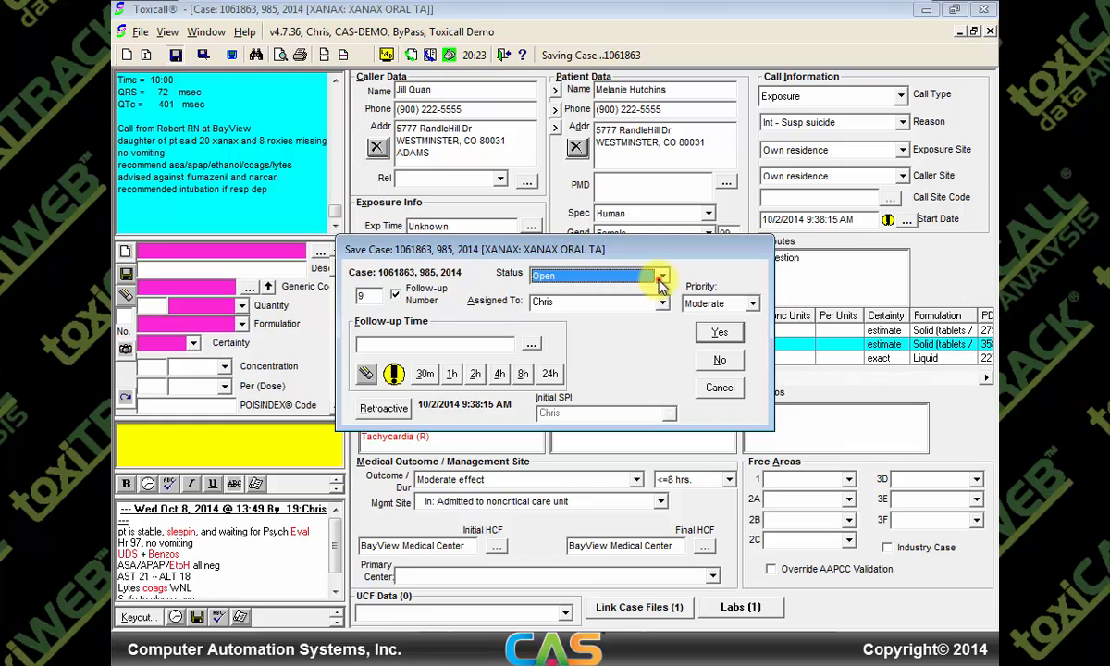
click(643, 275)
click(629, 303)
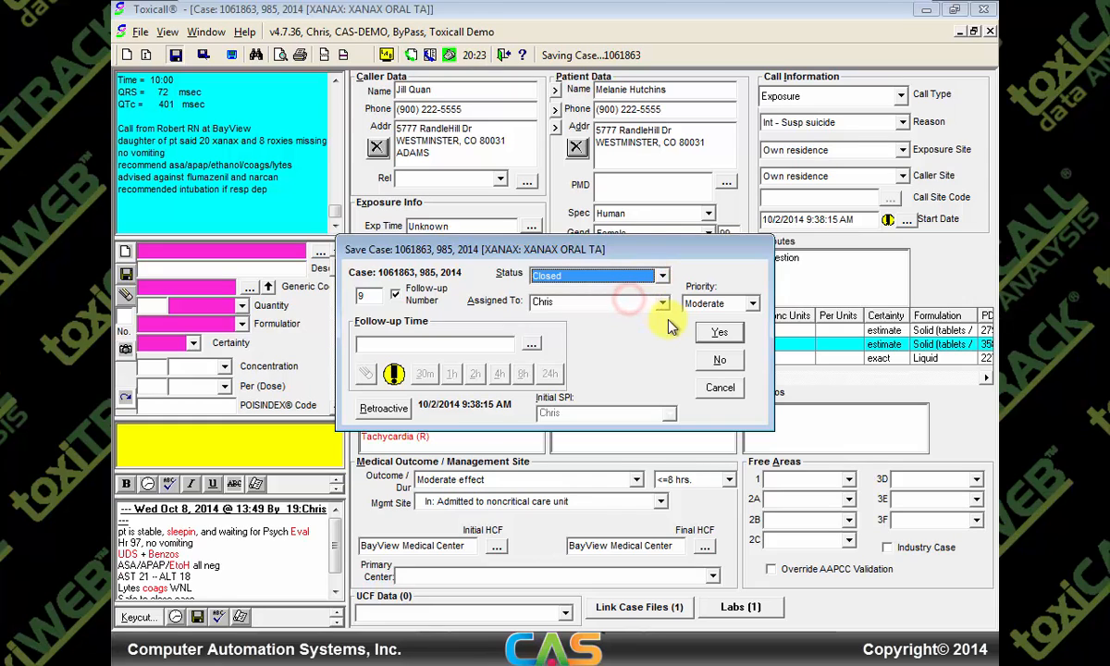
click(715, 335)
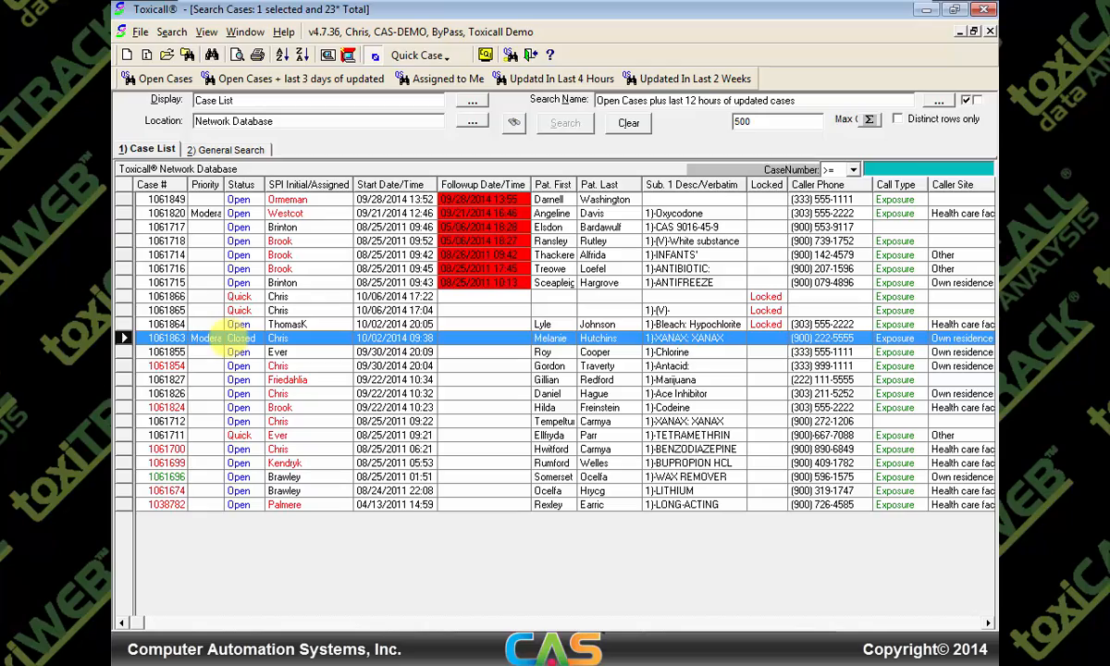
click(236, 338)
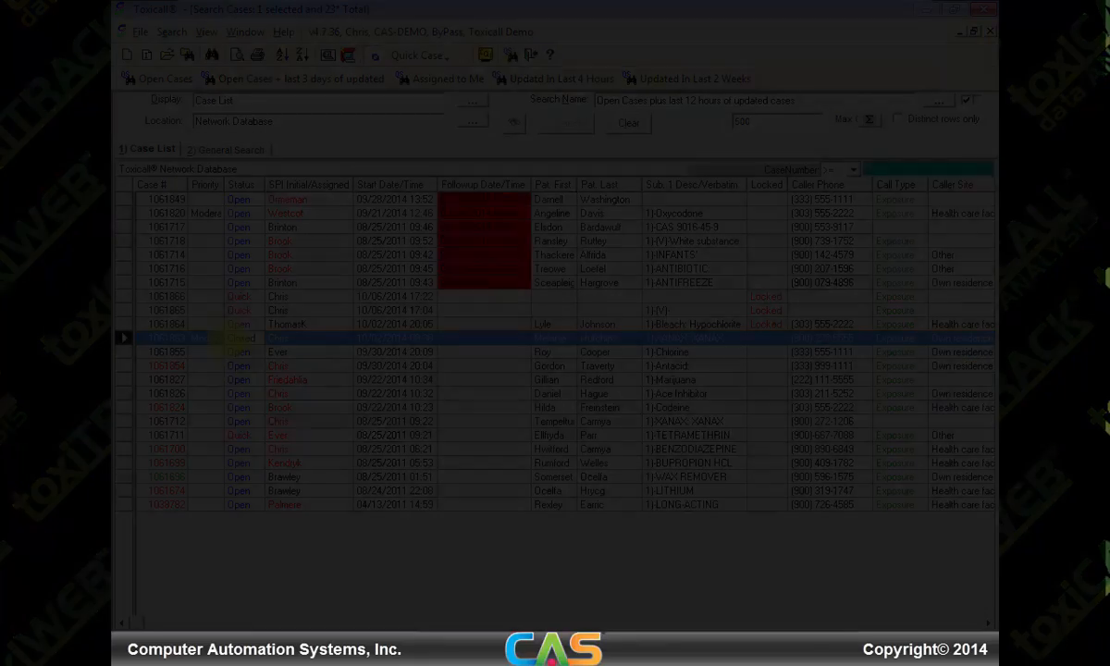